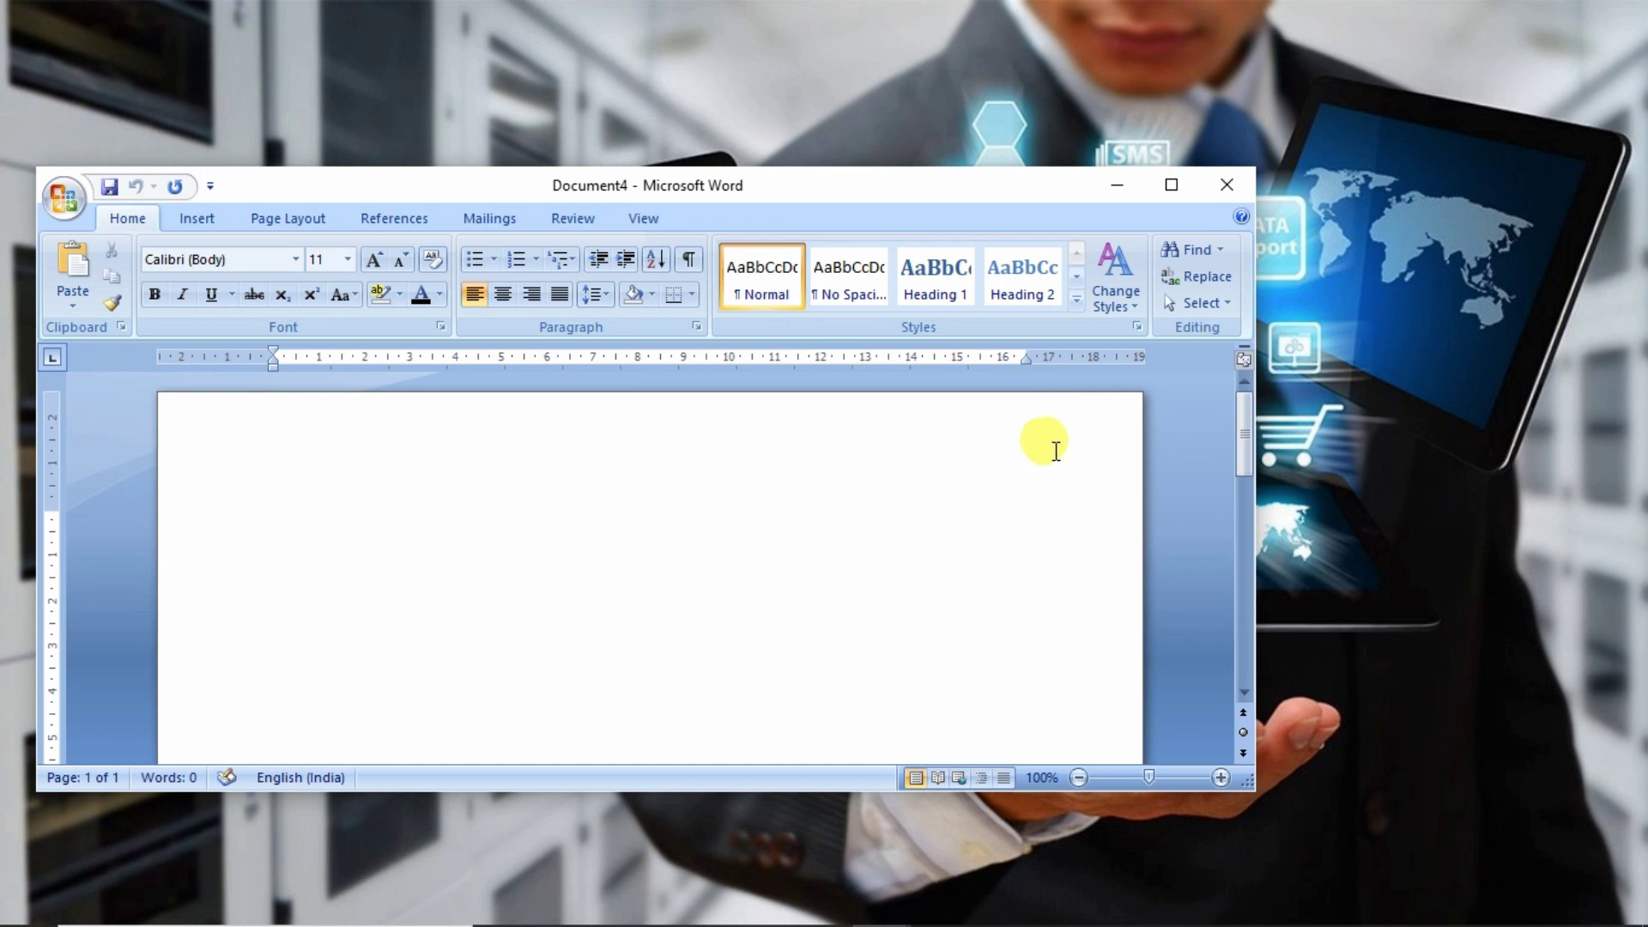
- Maximize the blank Document4 Word window, then minimize it to the desktop
{"action": "left_click", "coordinate": [1171, 187]}
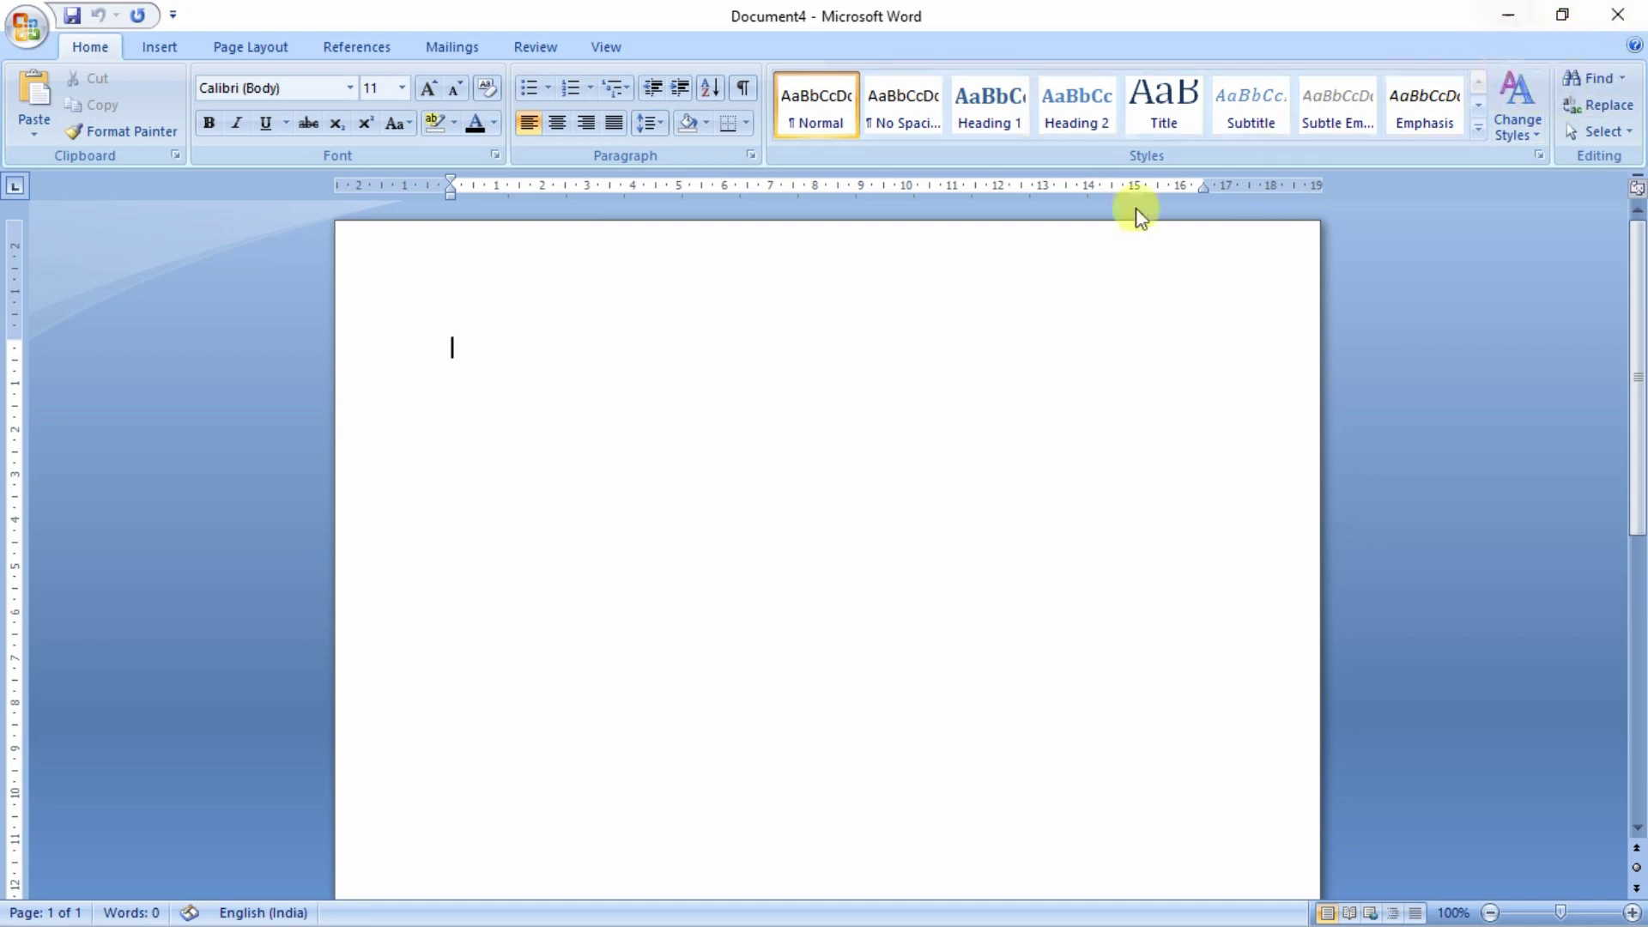
{"action": "left_click", "coordinate": [1504, 15]}
{"action": "mouse_move", "coordinate": [779, 926]}
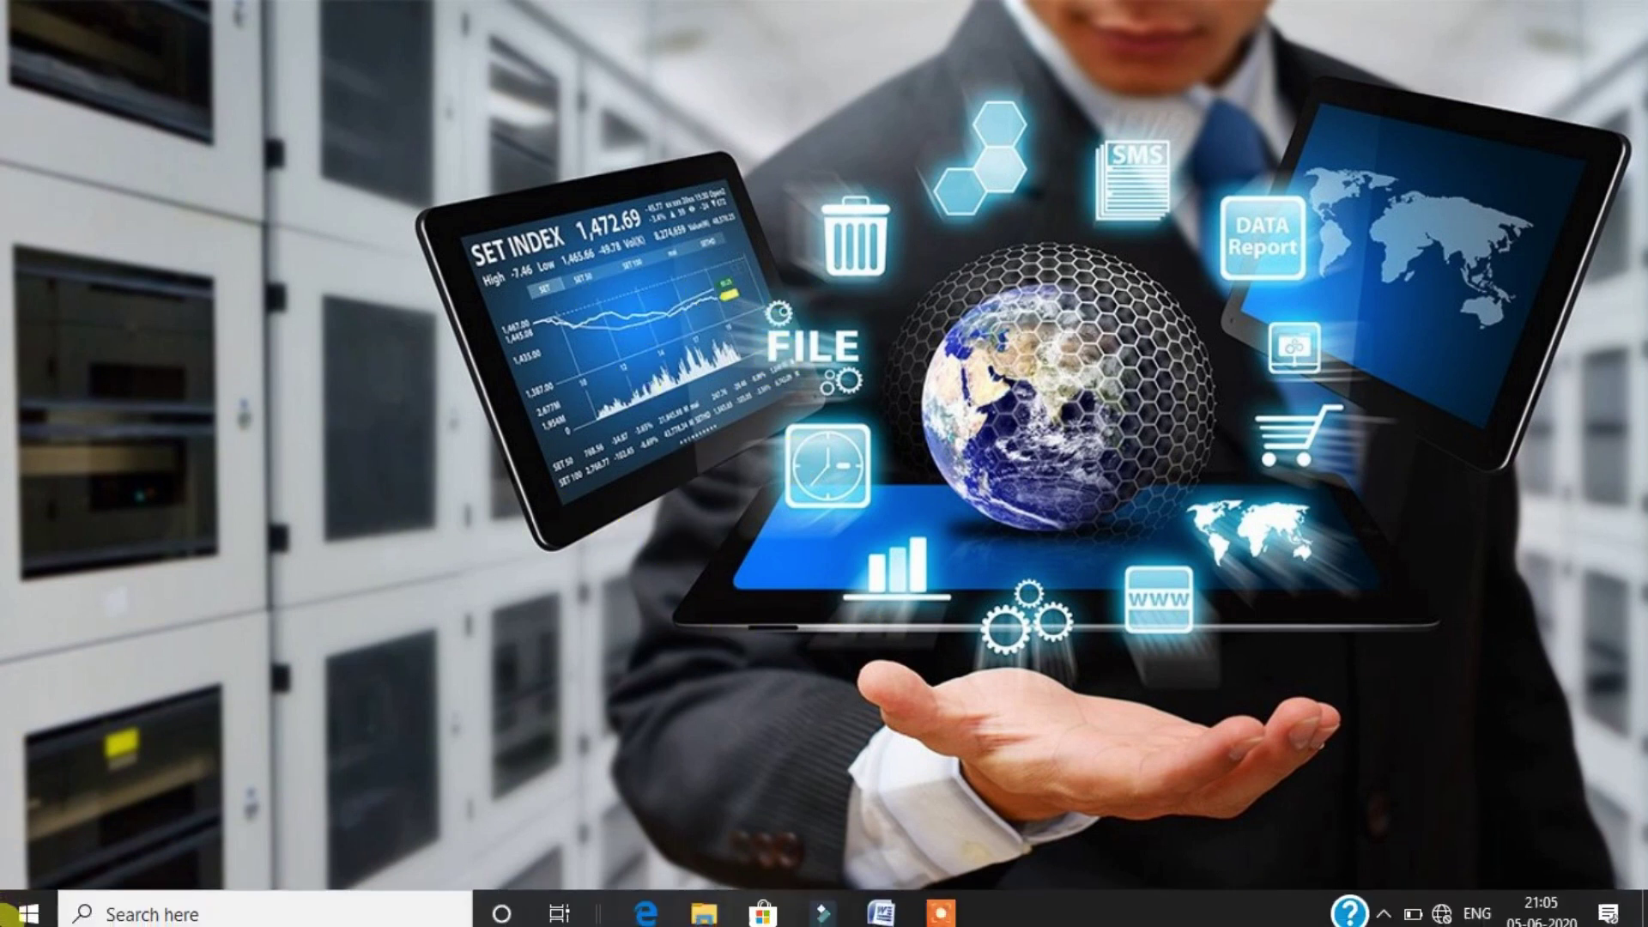
- Glance at the Start menu, then bring Document4 back from the taskbar as a restored-down window
{"action": "left_click", "coordinate": [9, 915]}
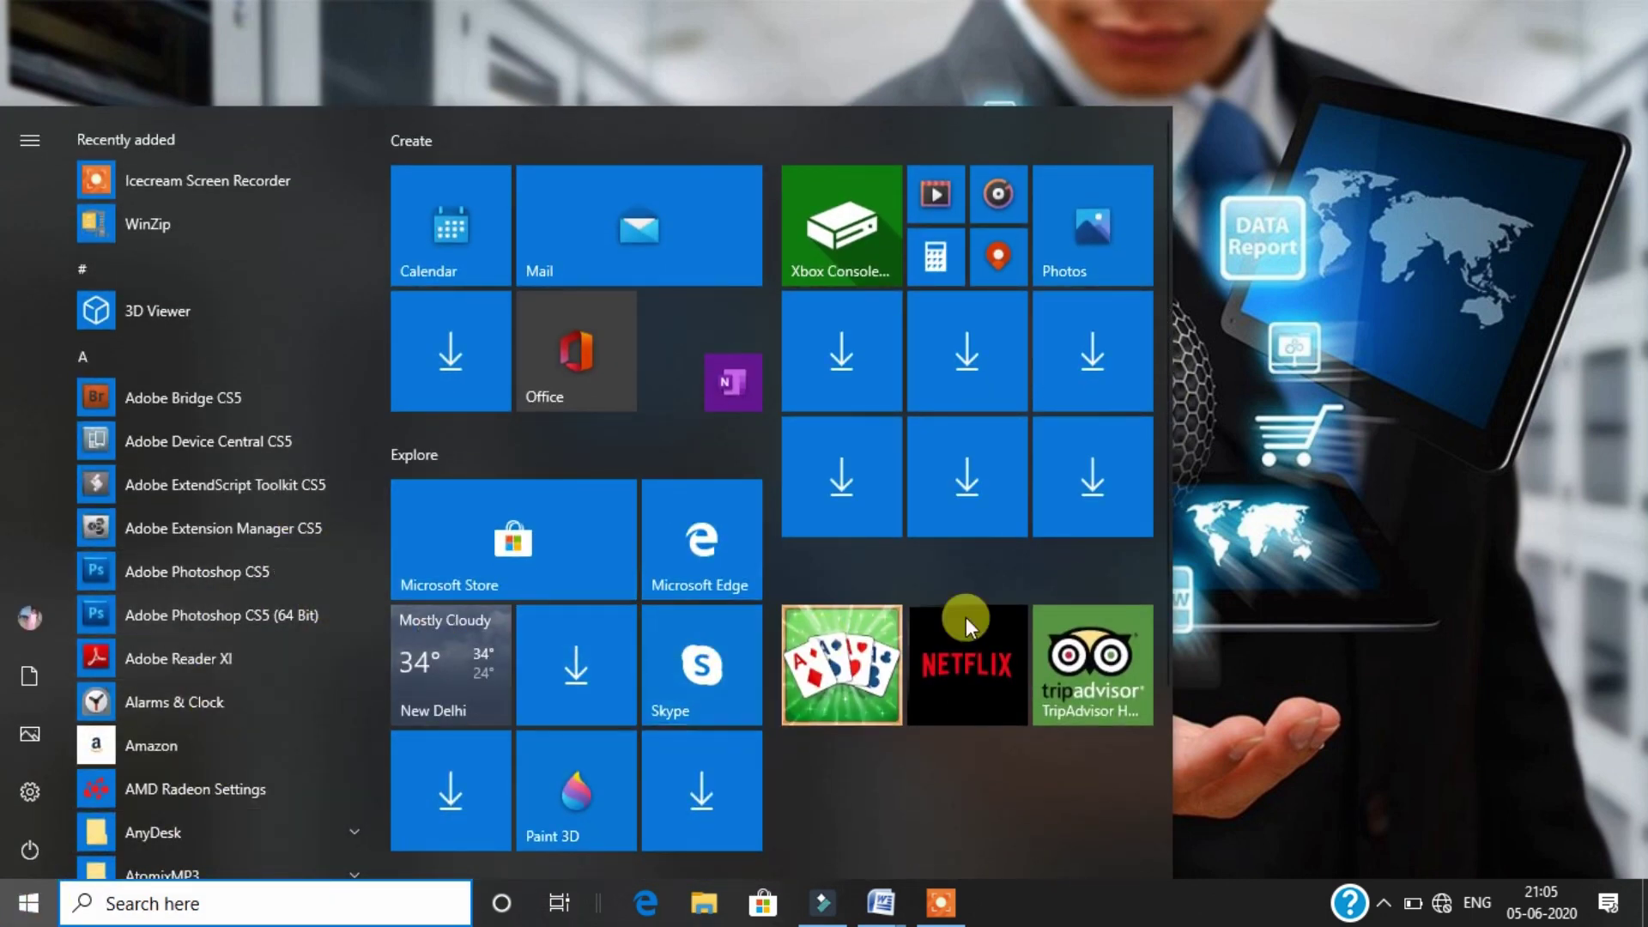
{"action": "left_click", "coordinate": [1227, 551]}
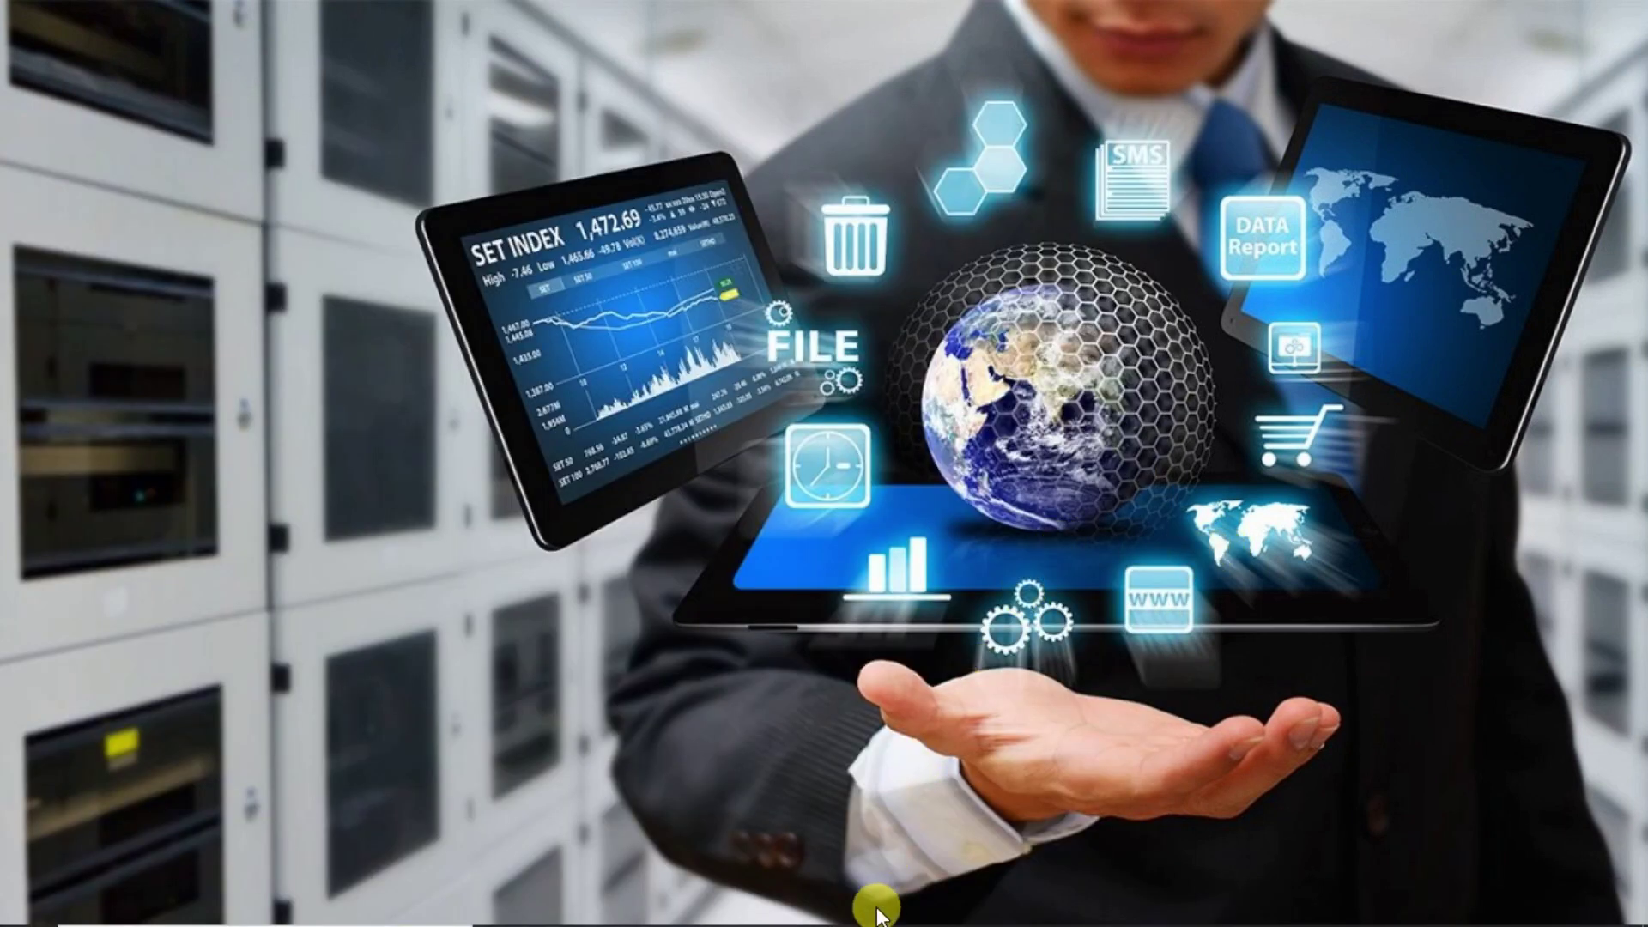
{"action": "mouse_move", "coordinate": [879, 909]}
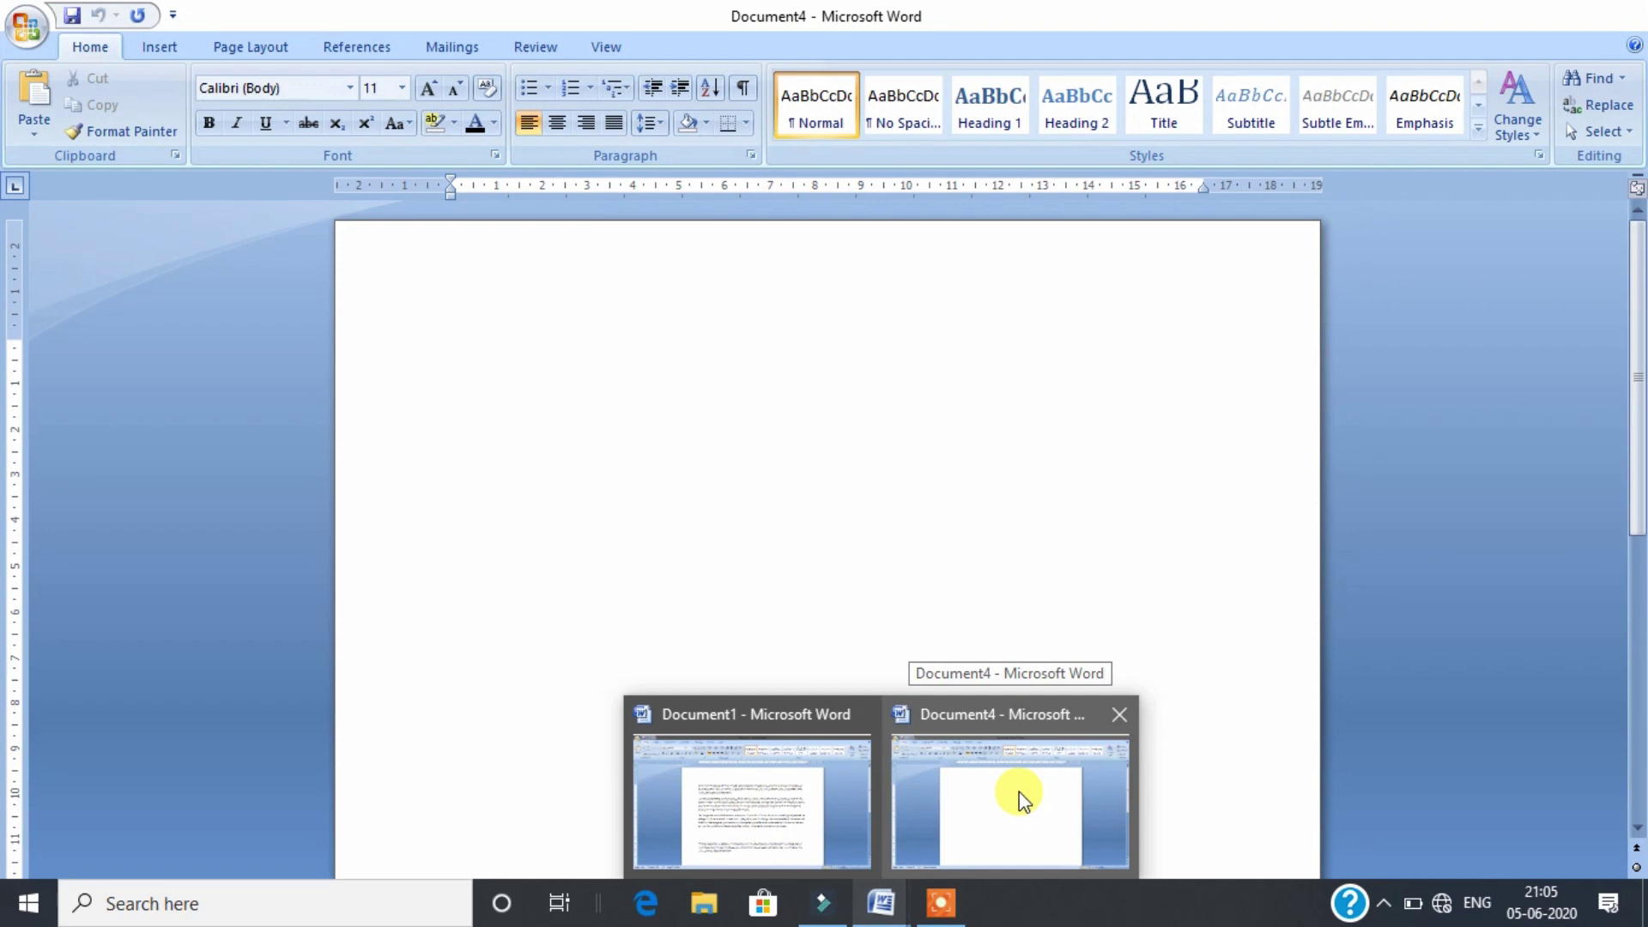
{"action": "left_click", "coordinate": [1018, 791]}
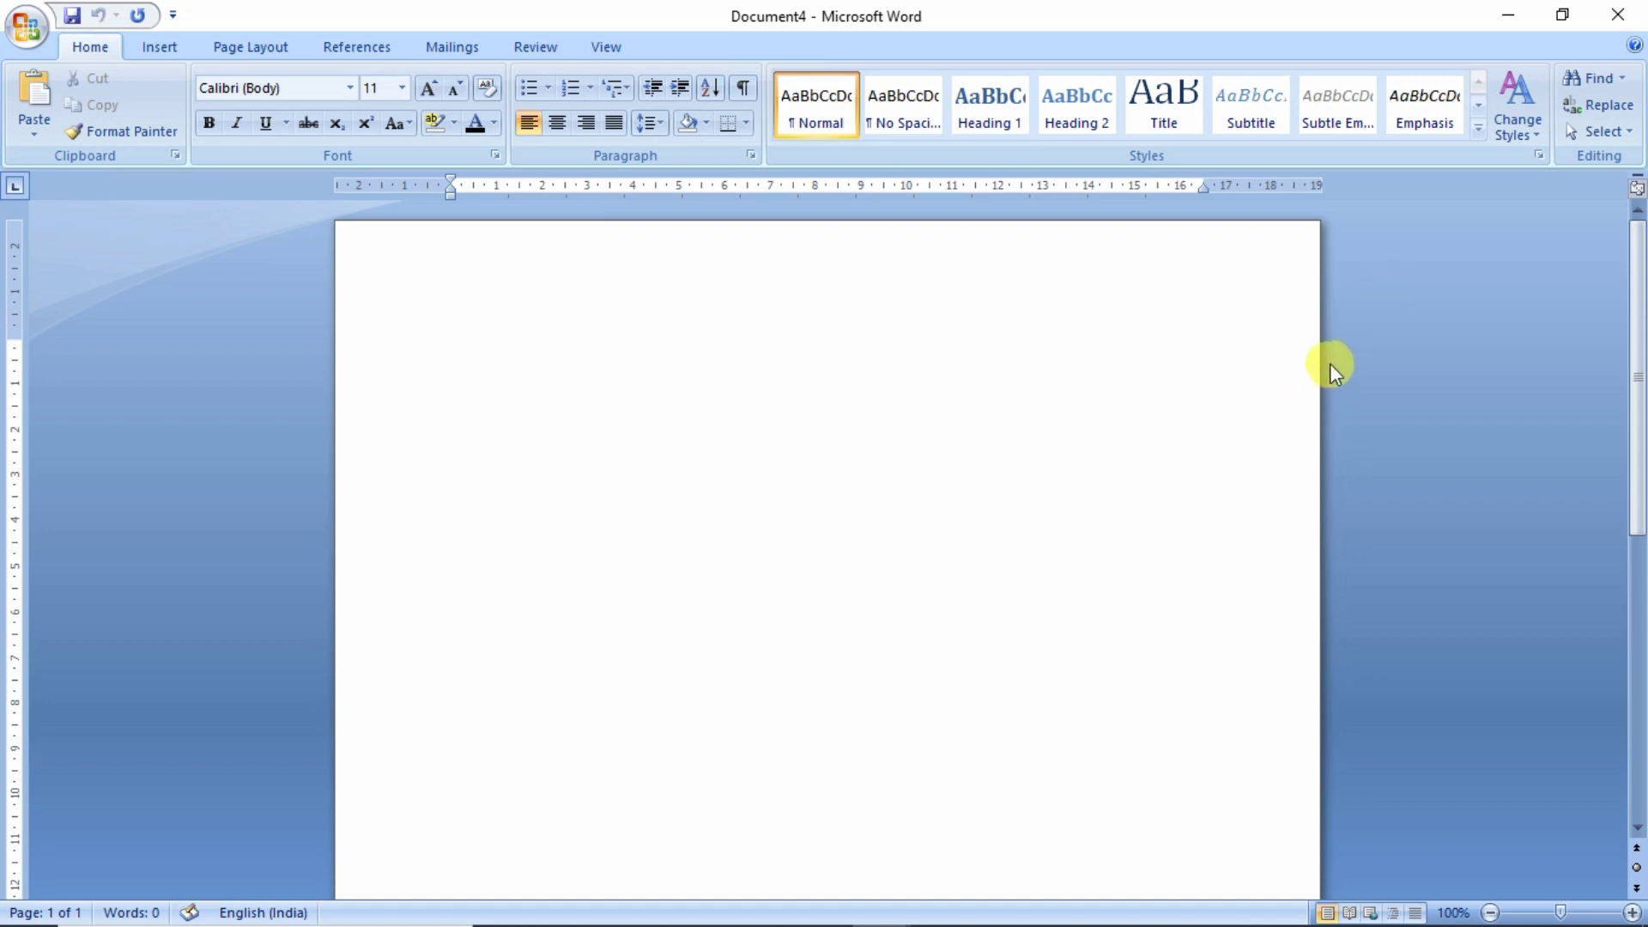
{"action": "left_click", "coordinate": [1564, 17]}
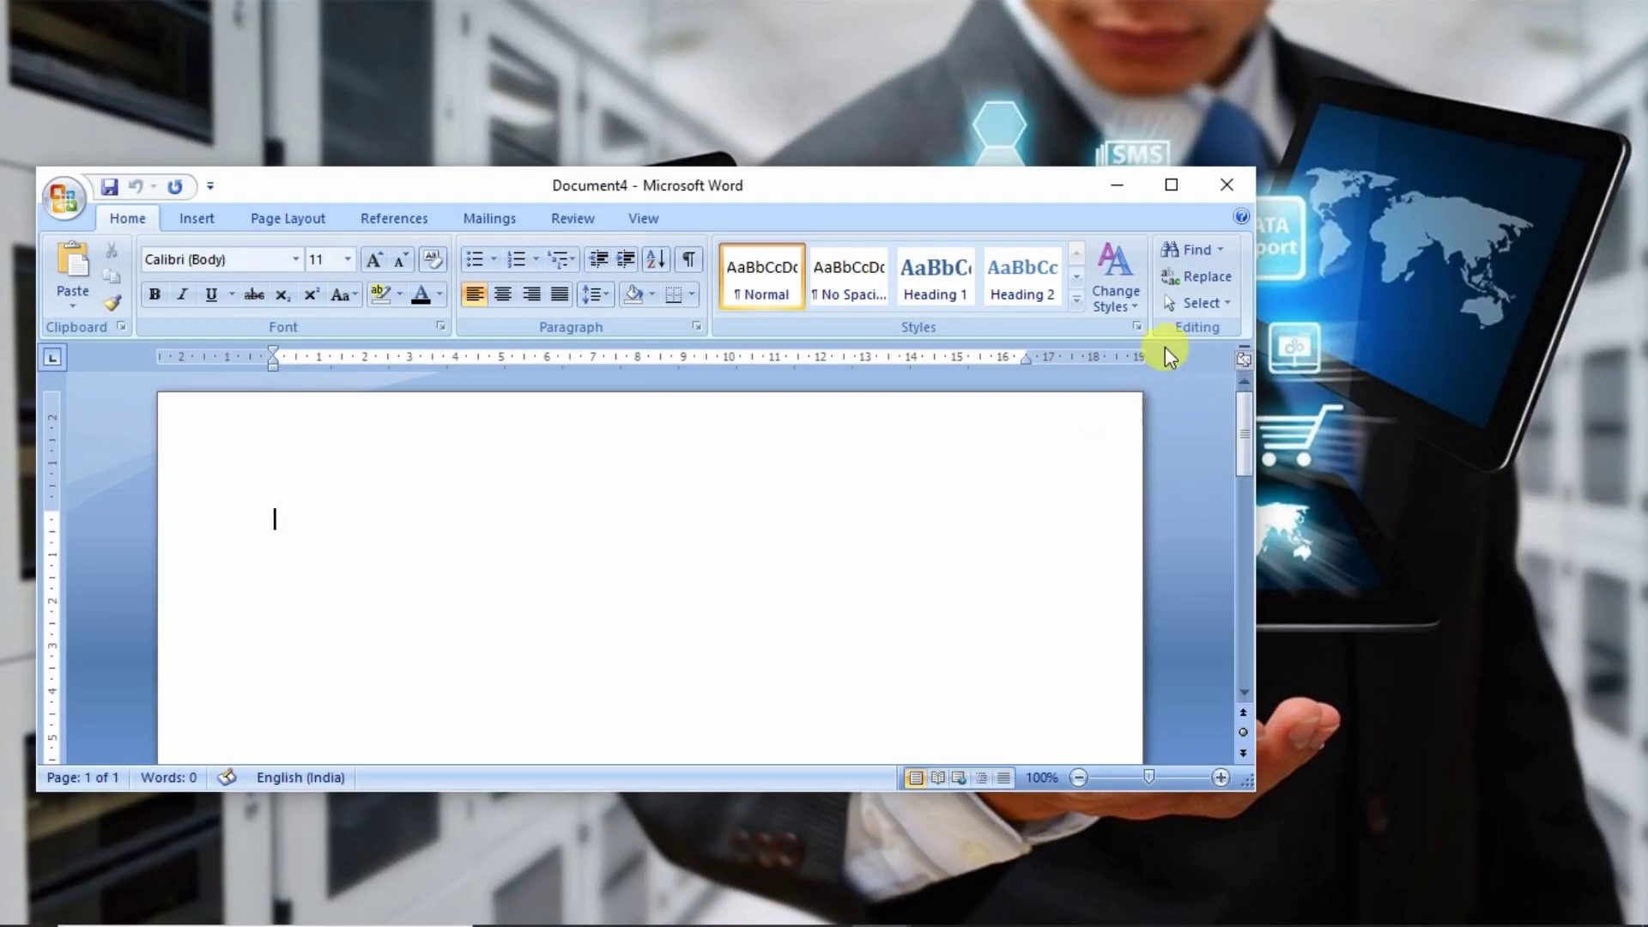
- Toggle Document4 between maximized and restored, leaving it maximized
{"action": "left_click", "coordinate": [1172, 190]}
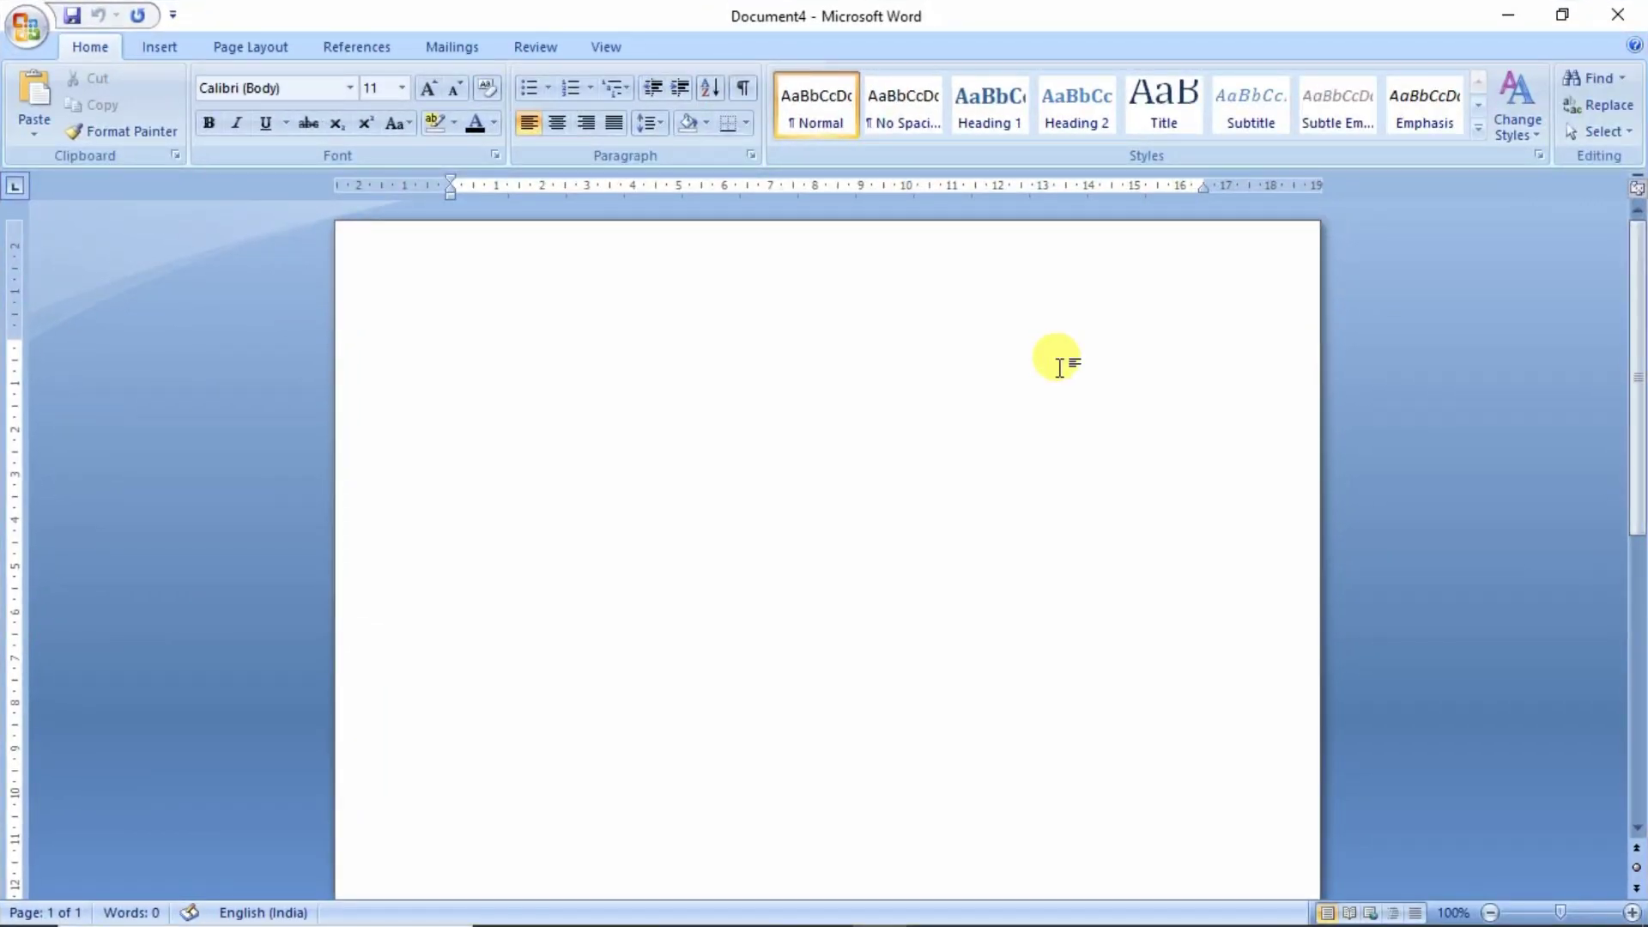
{"action": "left_click", "coordinate": [1564, 17]}
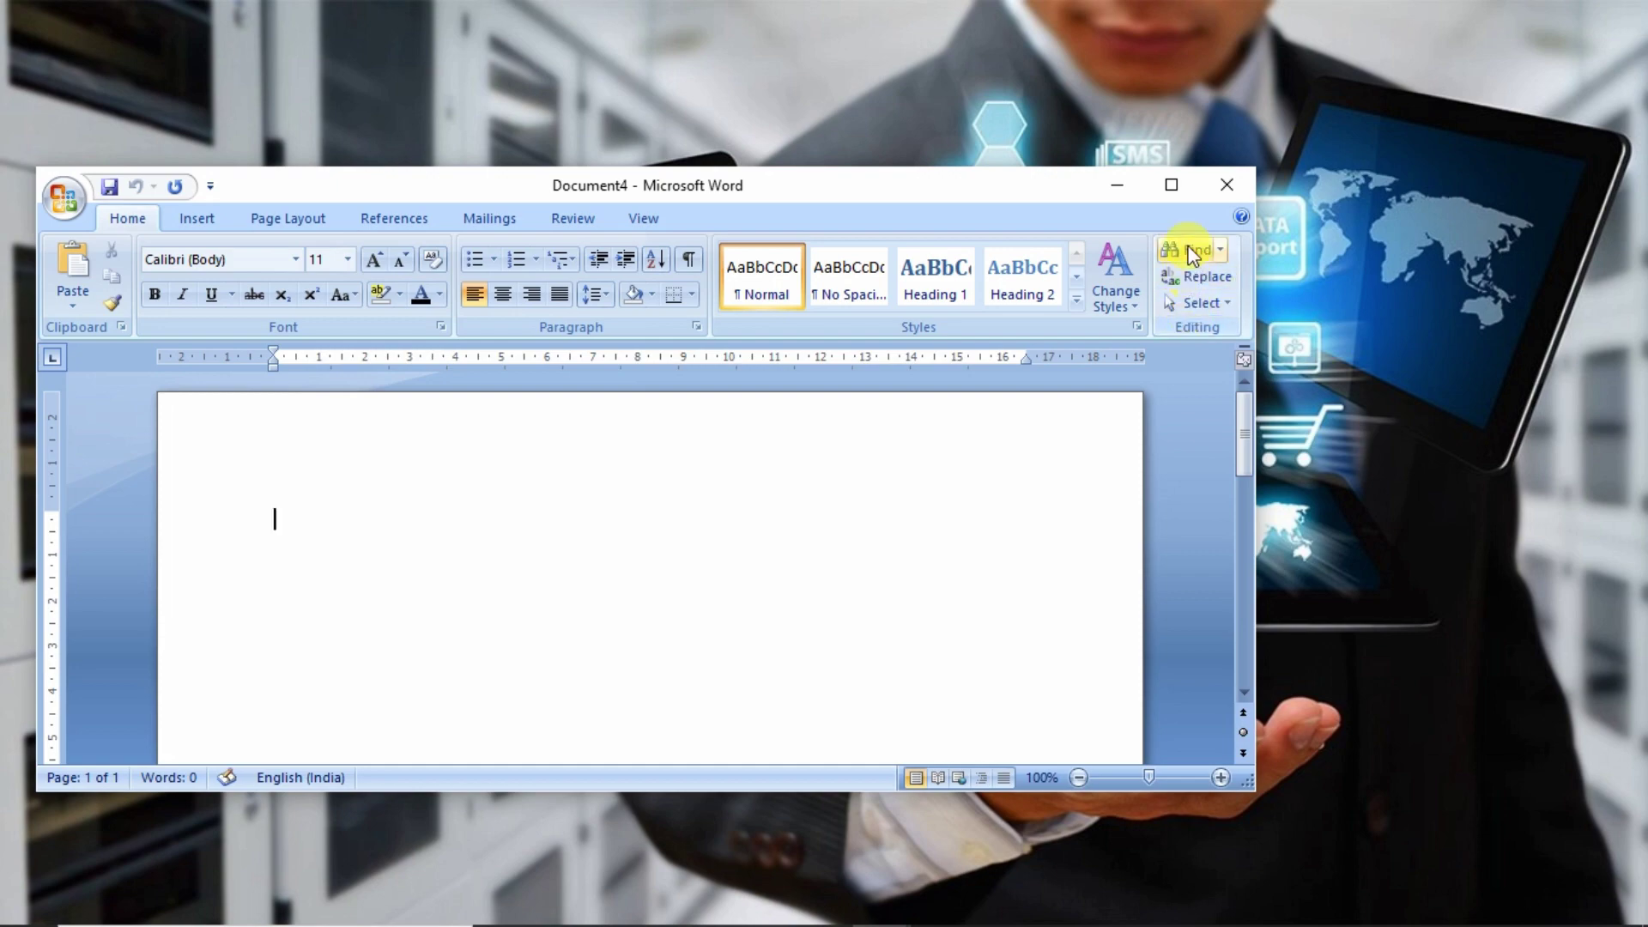
{"action": "left_click", "coordinate": [1173, 185]}
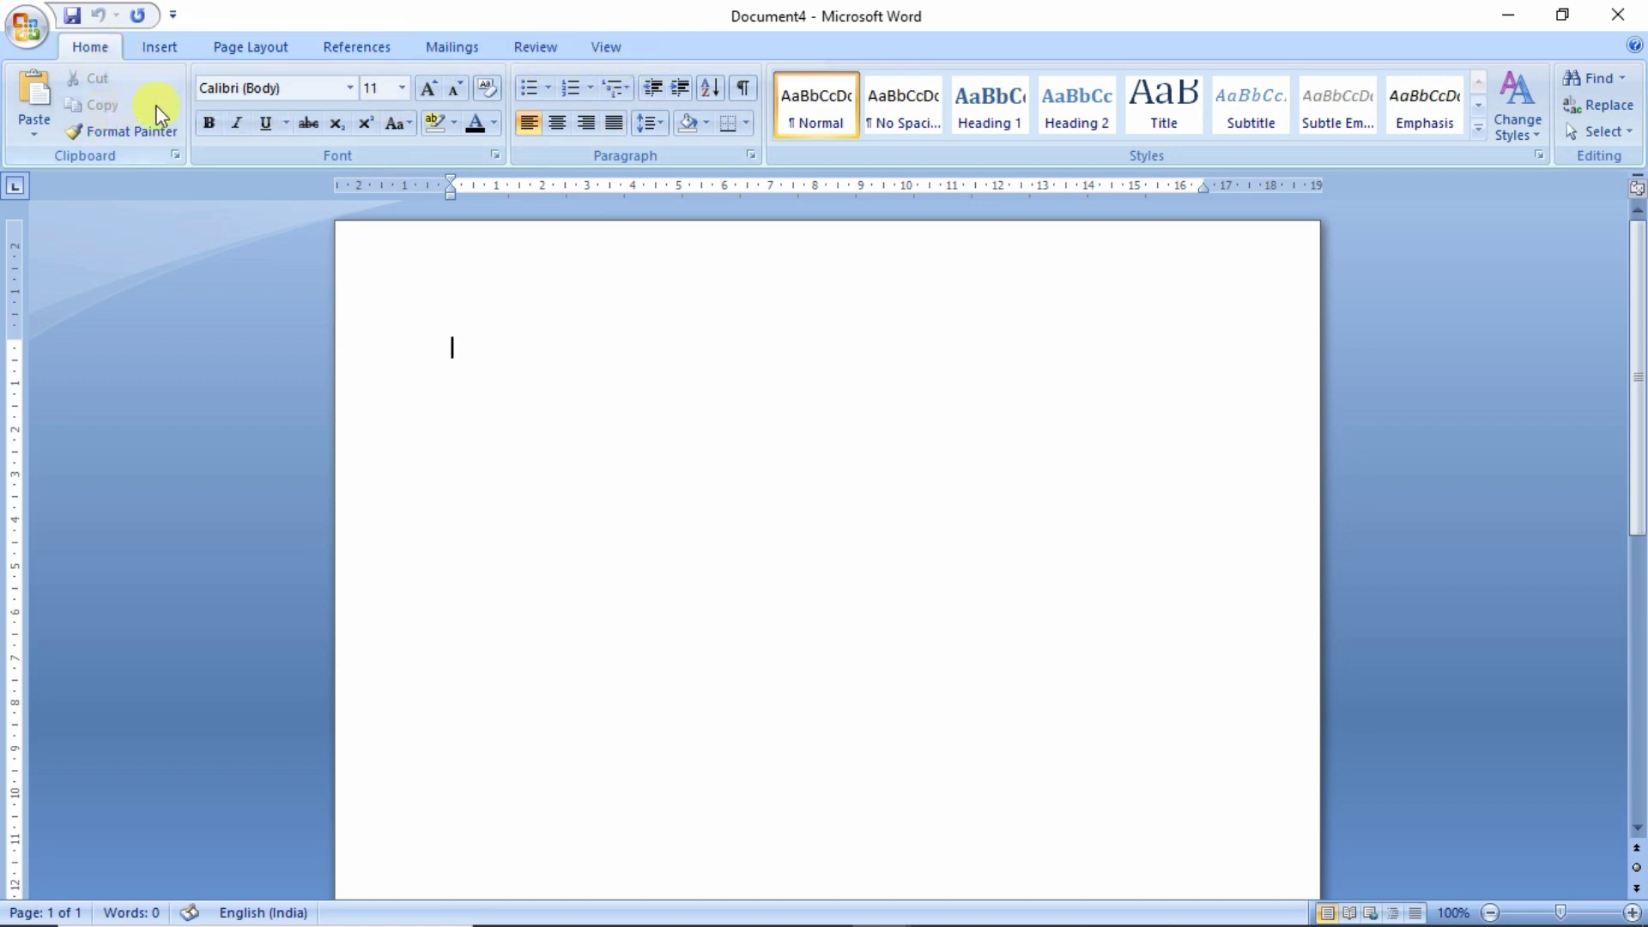
{"action": "left_click", "coordinate": [167, 54]}
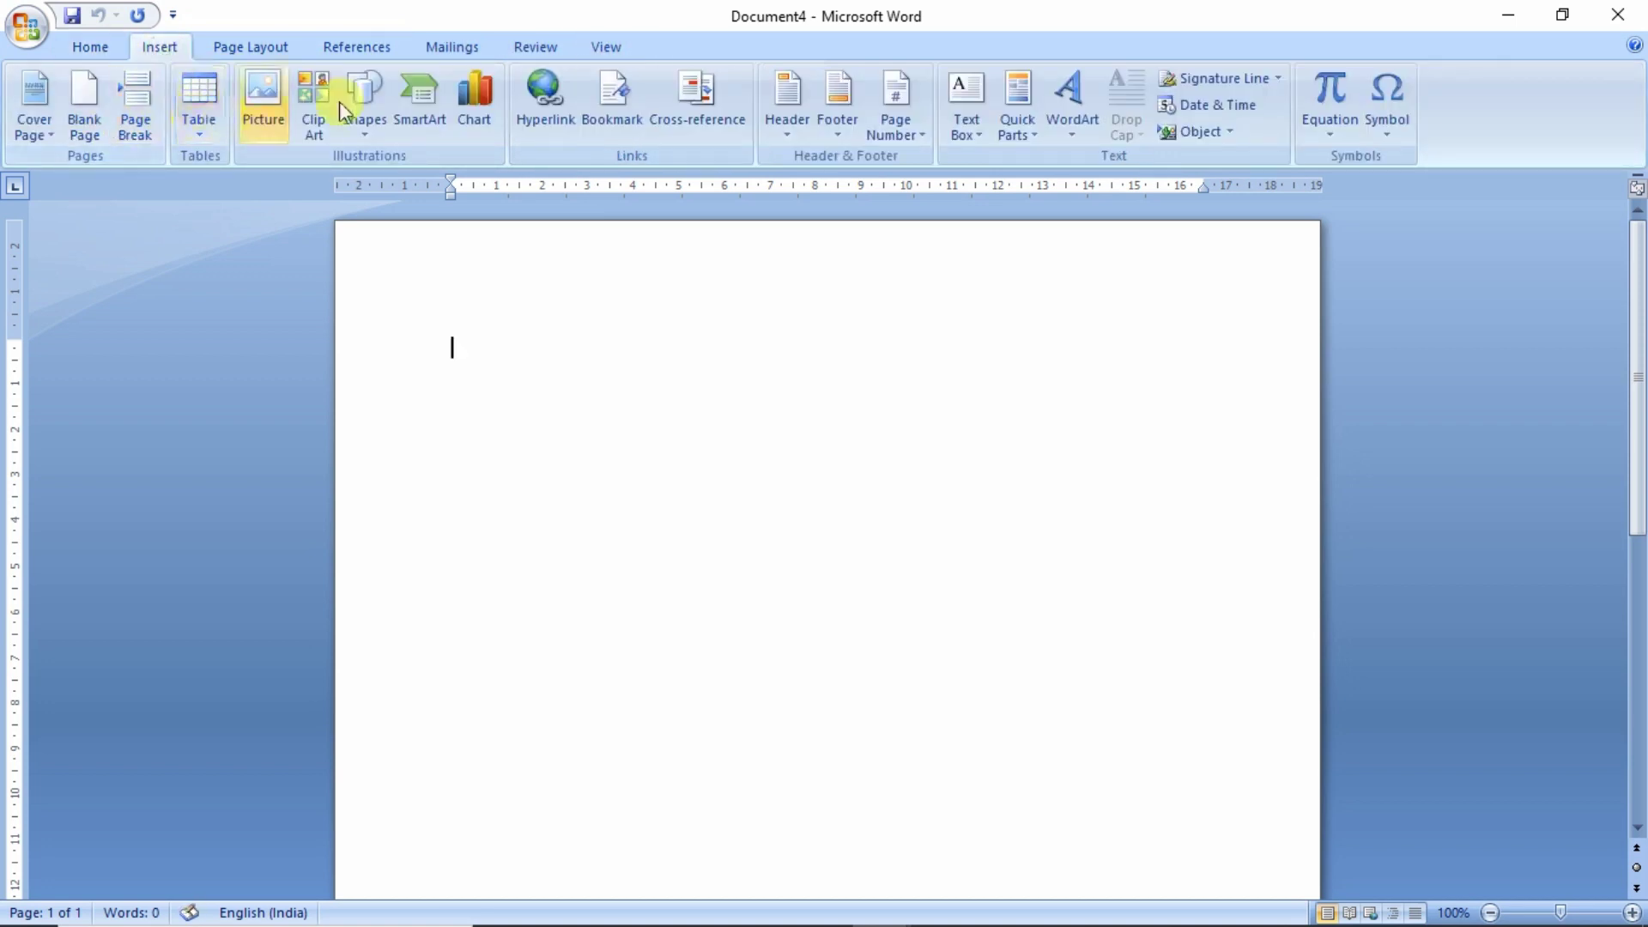
{"action": "left_click", "coordinate": [257, 48]}
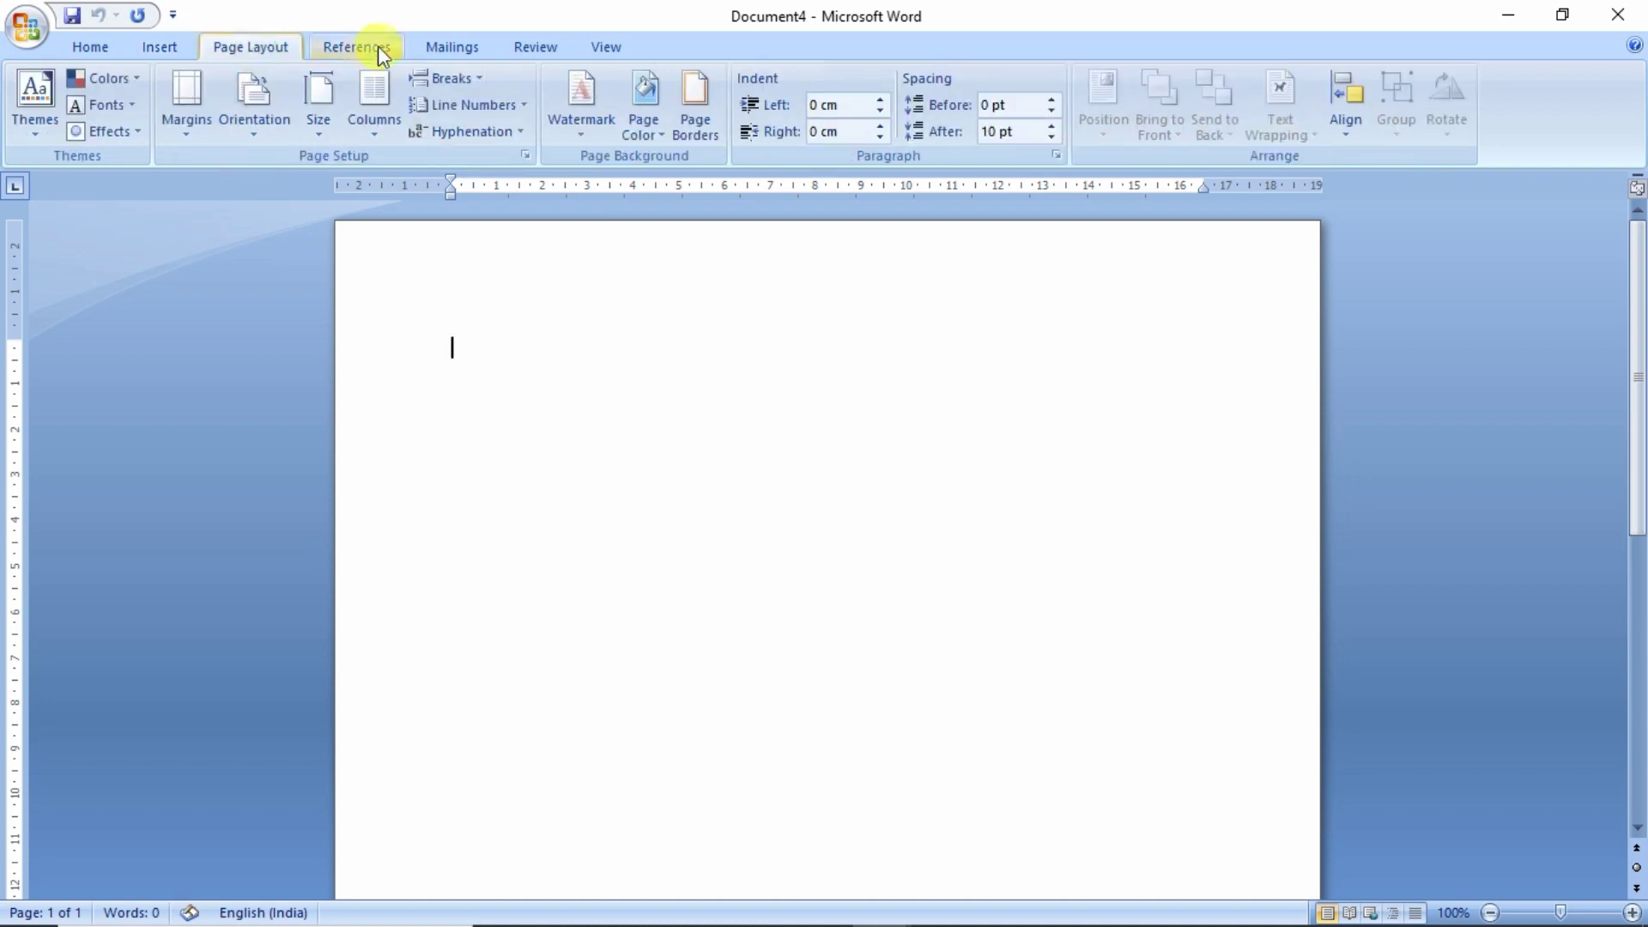
{"action": "left_click", "coordinate": [365, 47]}
{"action": "left_click", "coordinate": [442, 47]}
{"action": "left_click", "coordinate": [526, 48]}
{"action": "left_click", "coordinate": [597, 47]}
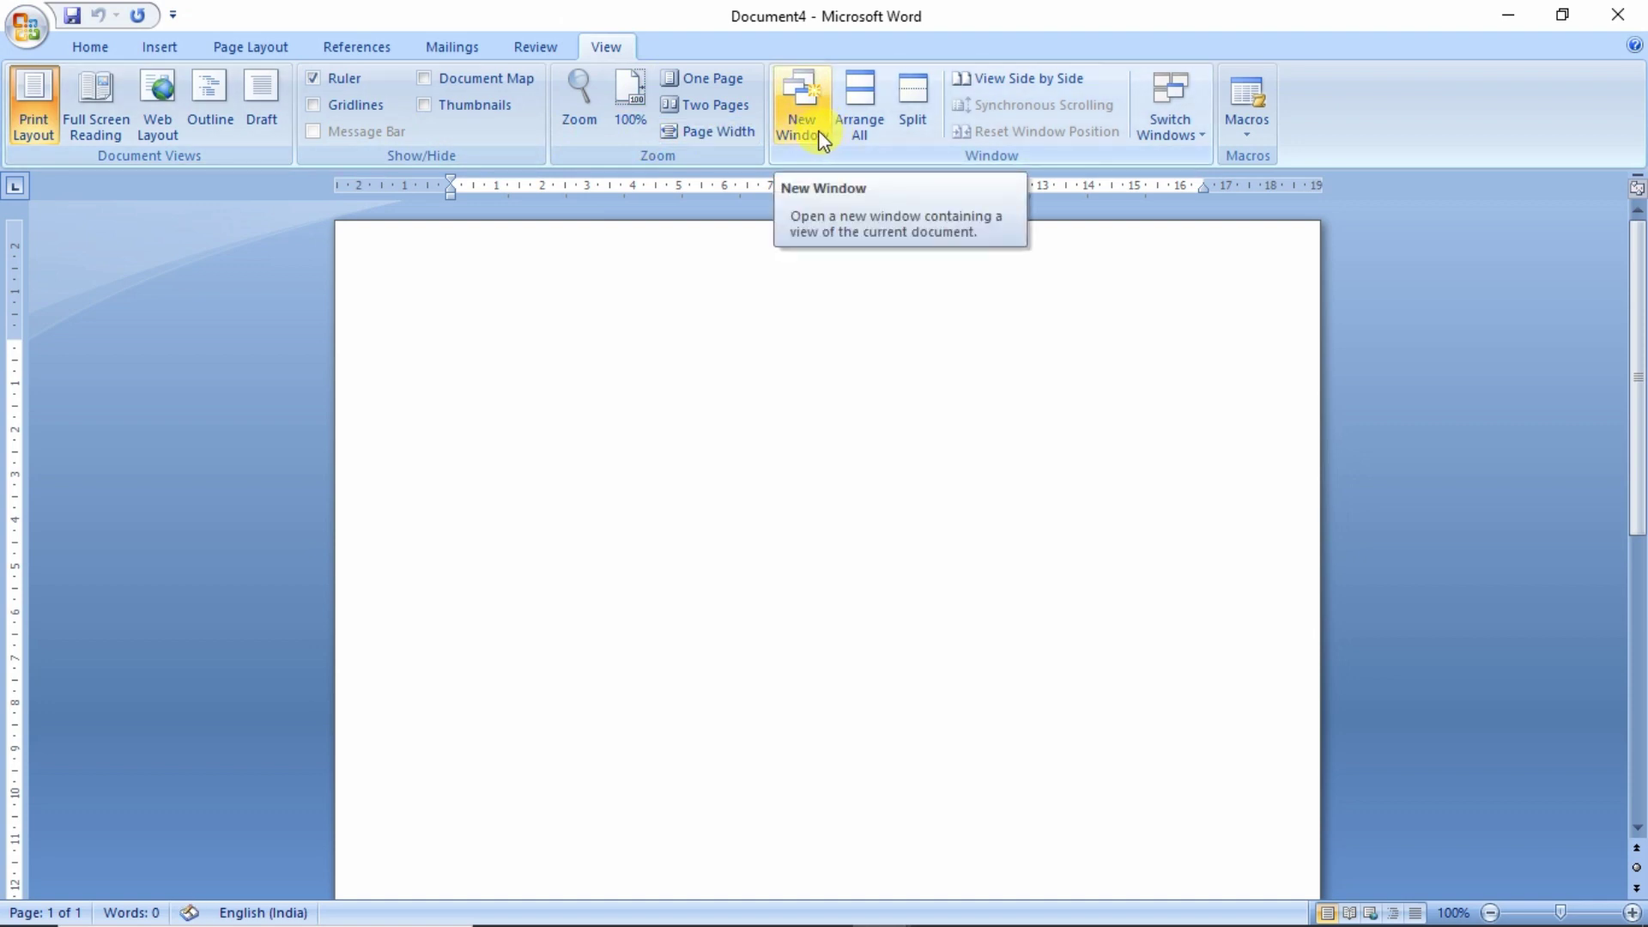
{"action": "left_click", "coordinate": [91, 48]}
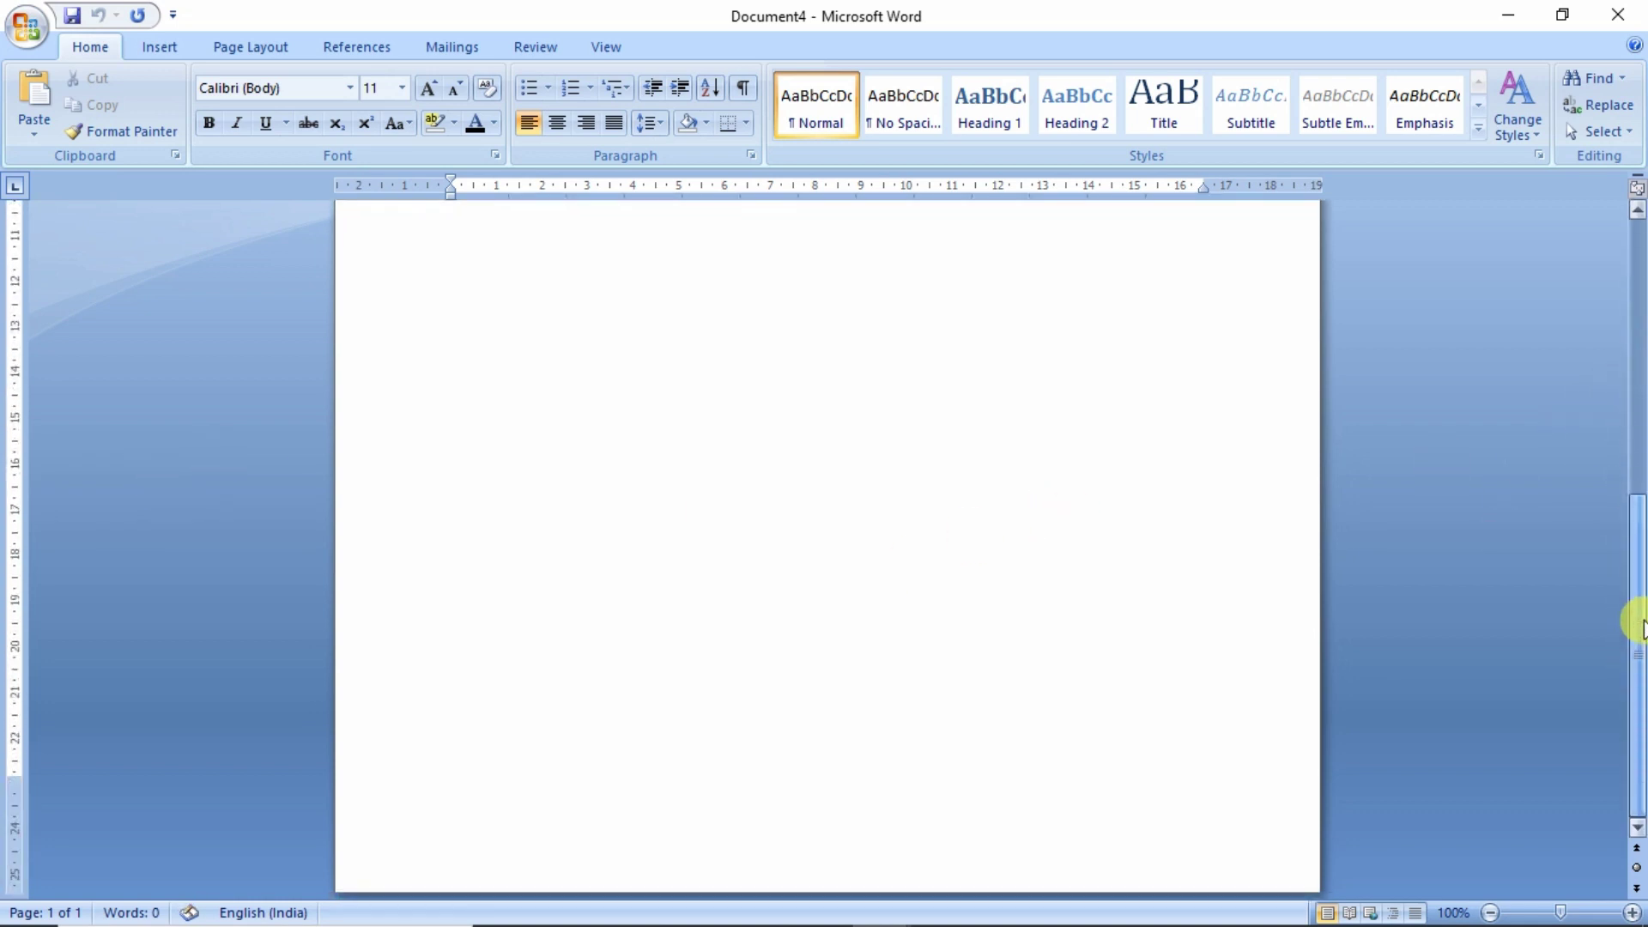
{"action": "left_click_drag", "start_coordinate": [1640, 354], "coordinate": [1634, 367]}
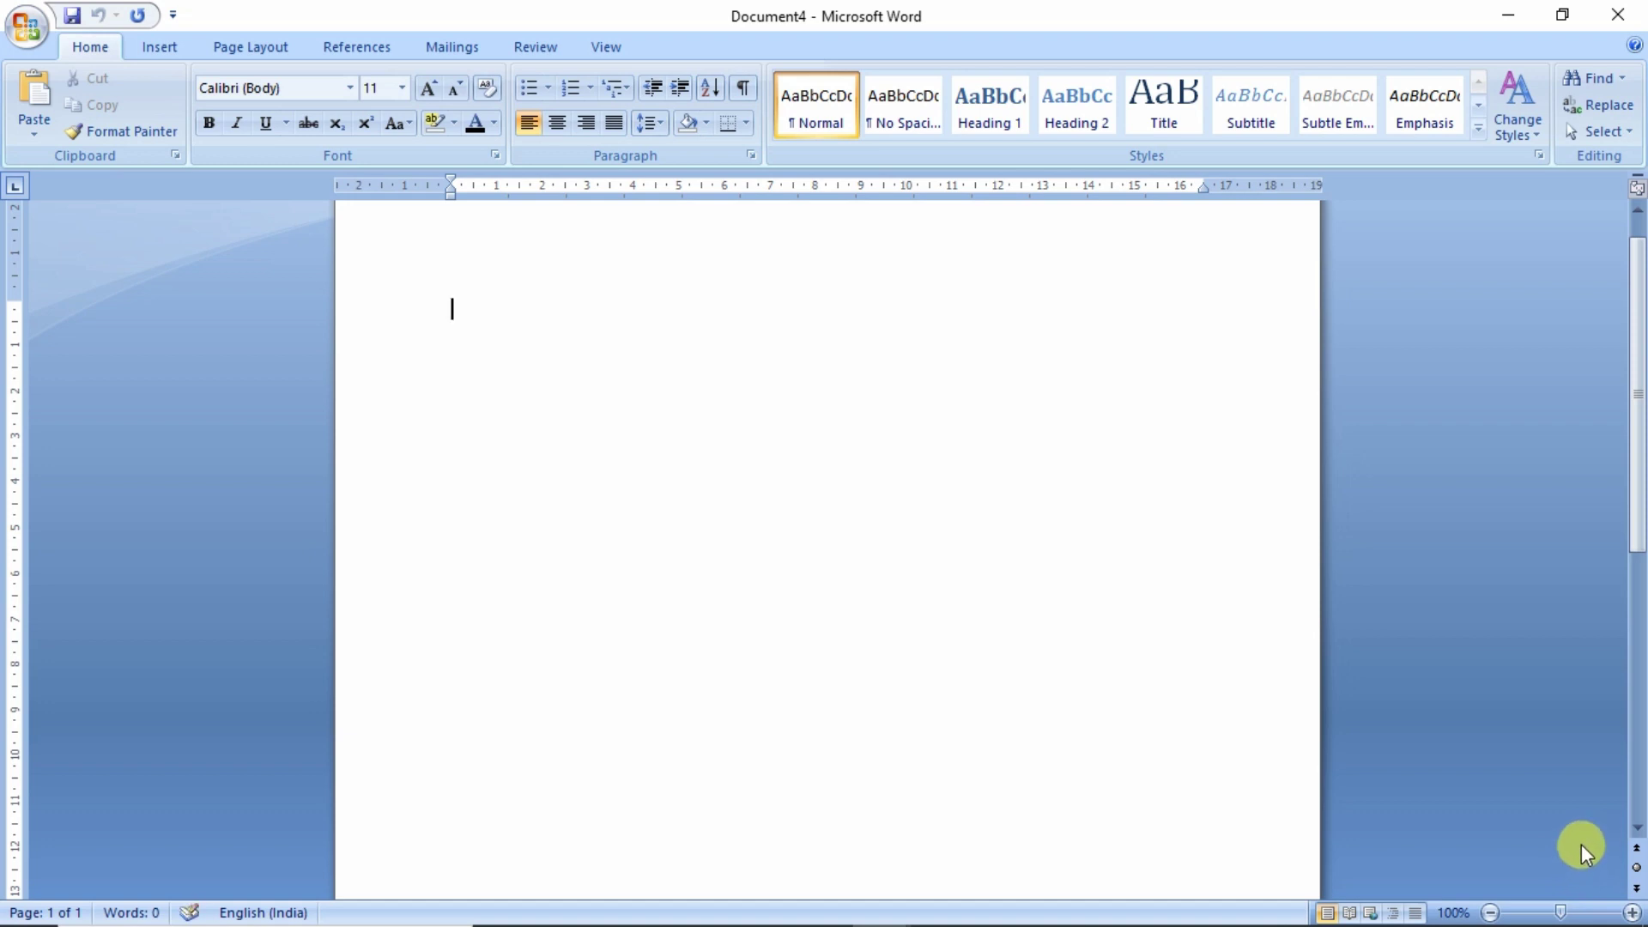
{"action": "scroll", "coordinate": [856, 433], "scroll_direction": "up", "scroll_amount": 1}
{"action": "scroll", "coordinate": [696, 487], "scroll_direction": "down", "scroll_amount": 5}
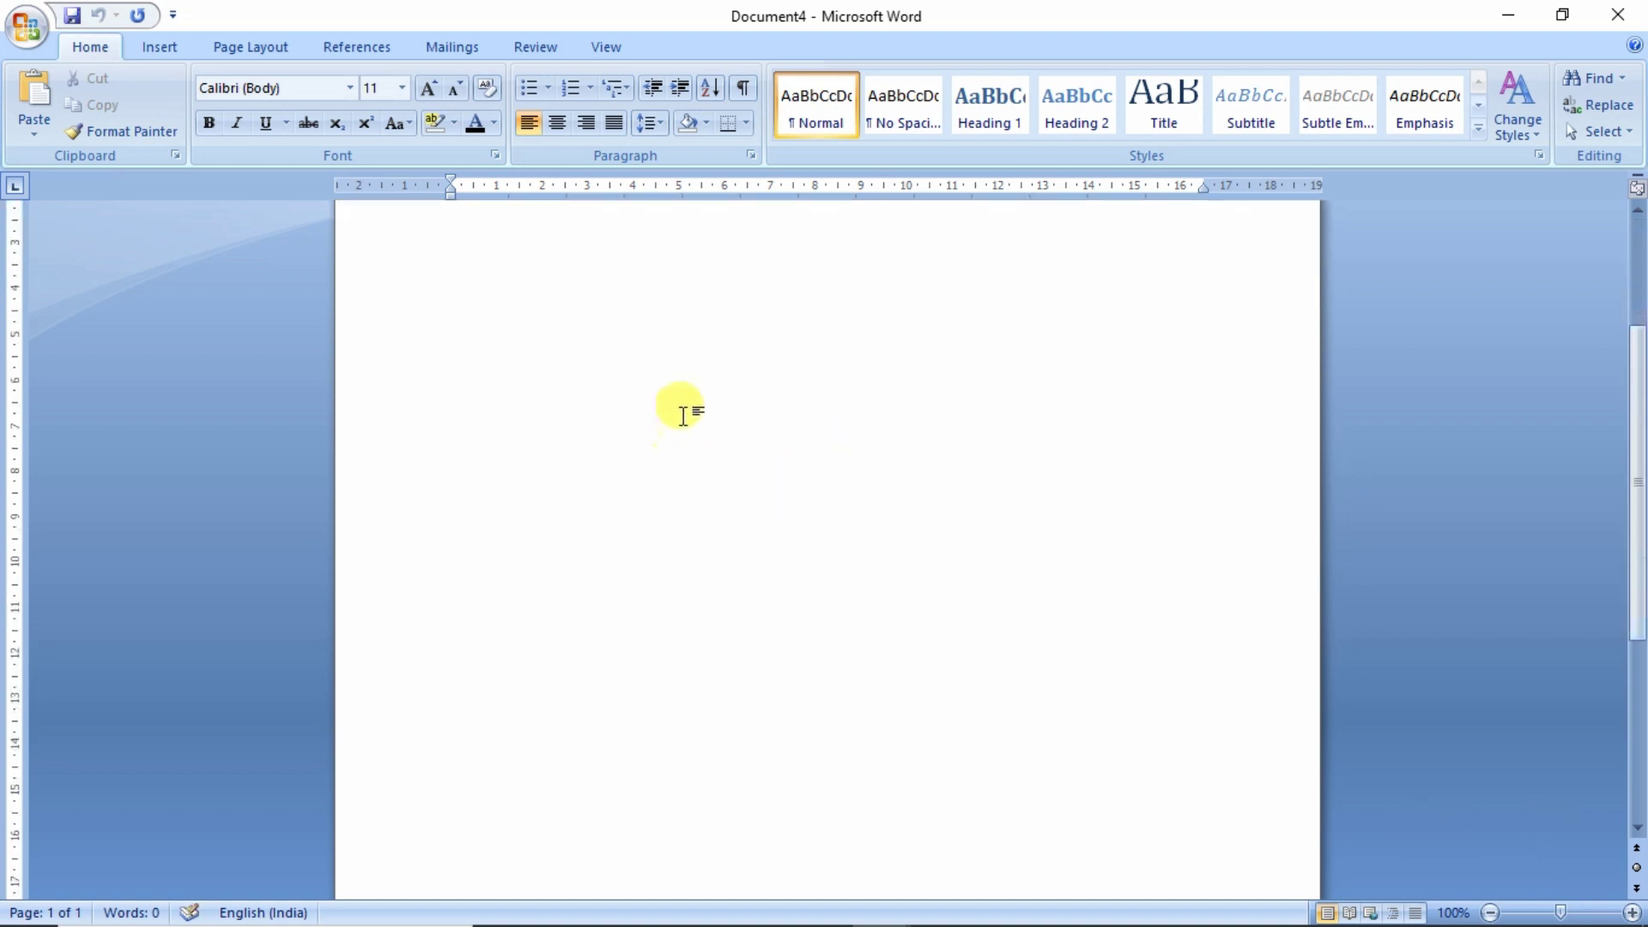
{"action": "scroll", "coordinate": [699, 395], "scroll_direction": "up", "scroll_amount": 3}
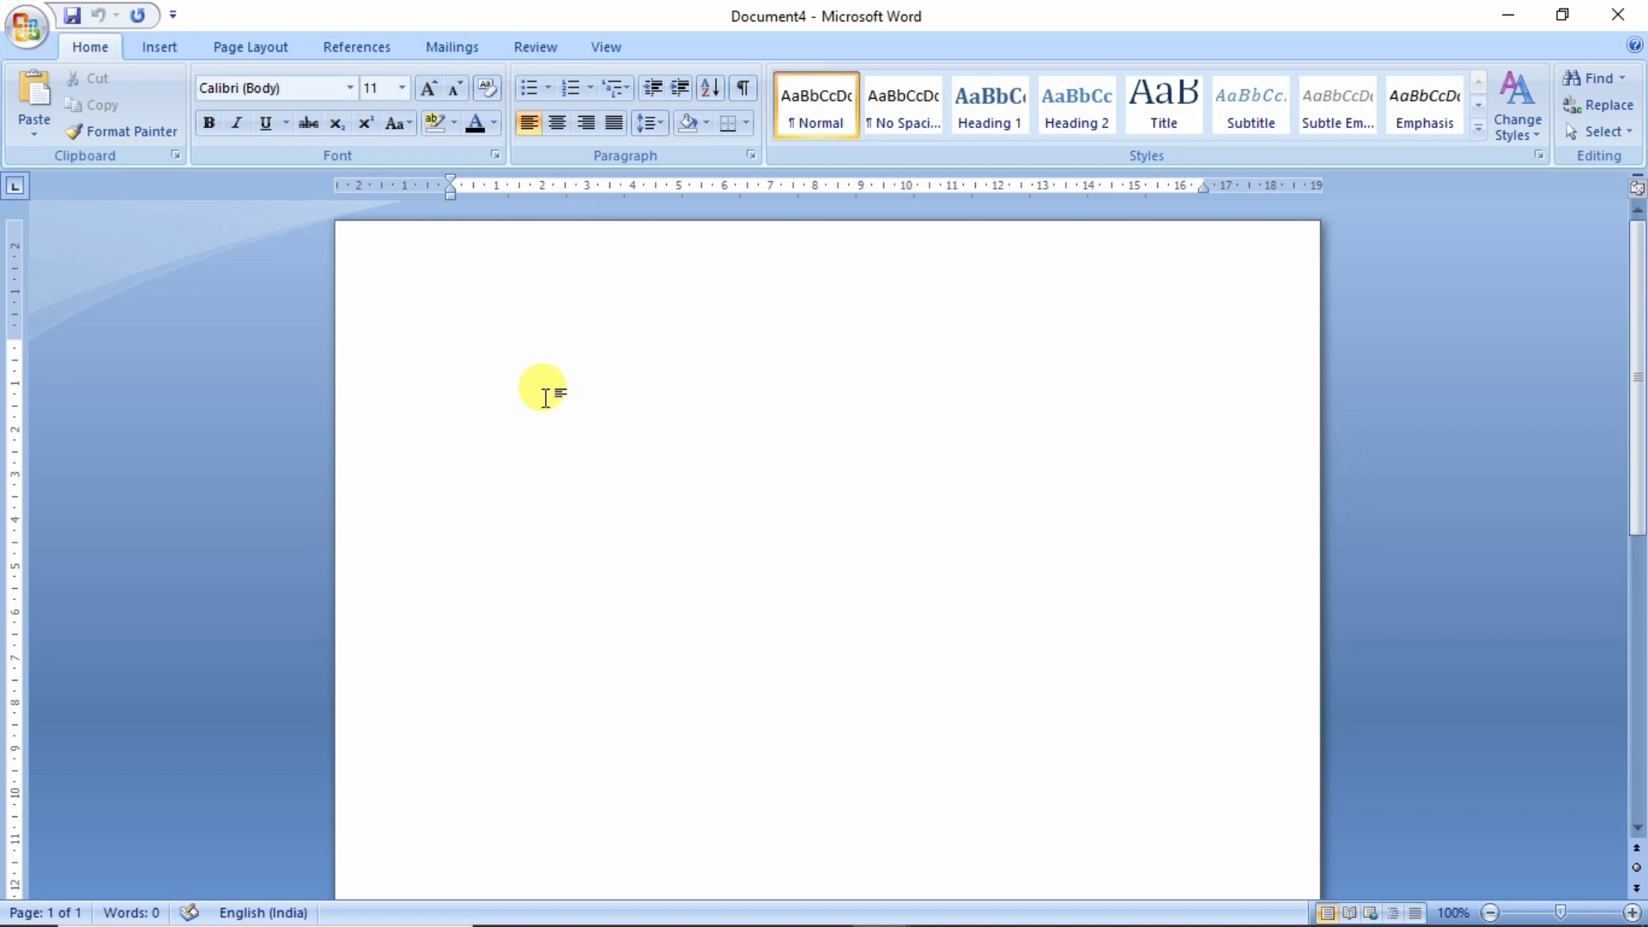
- Generate three sample paragraphs with =rand() and a fourth with =rand(1,2), removing the trailing empty line
{"action": "type", "text": "="}
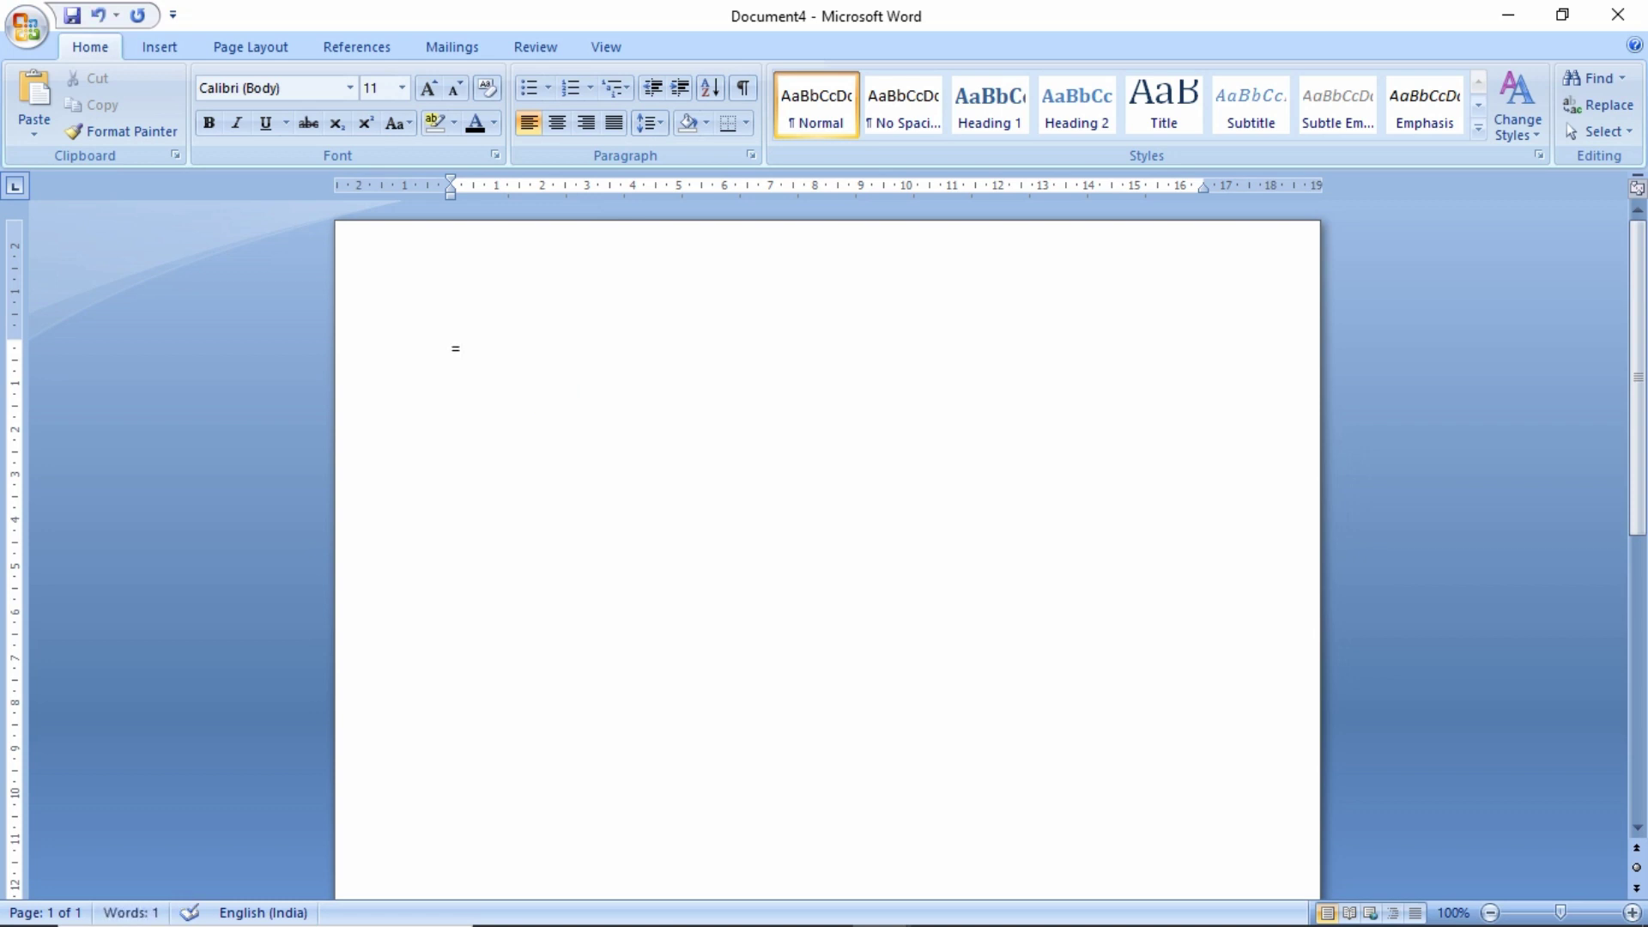
{"action": "type", "text": "rand()"}
{"action": "key", "text": "Return"}
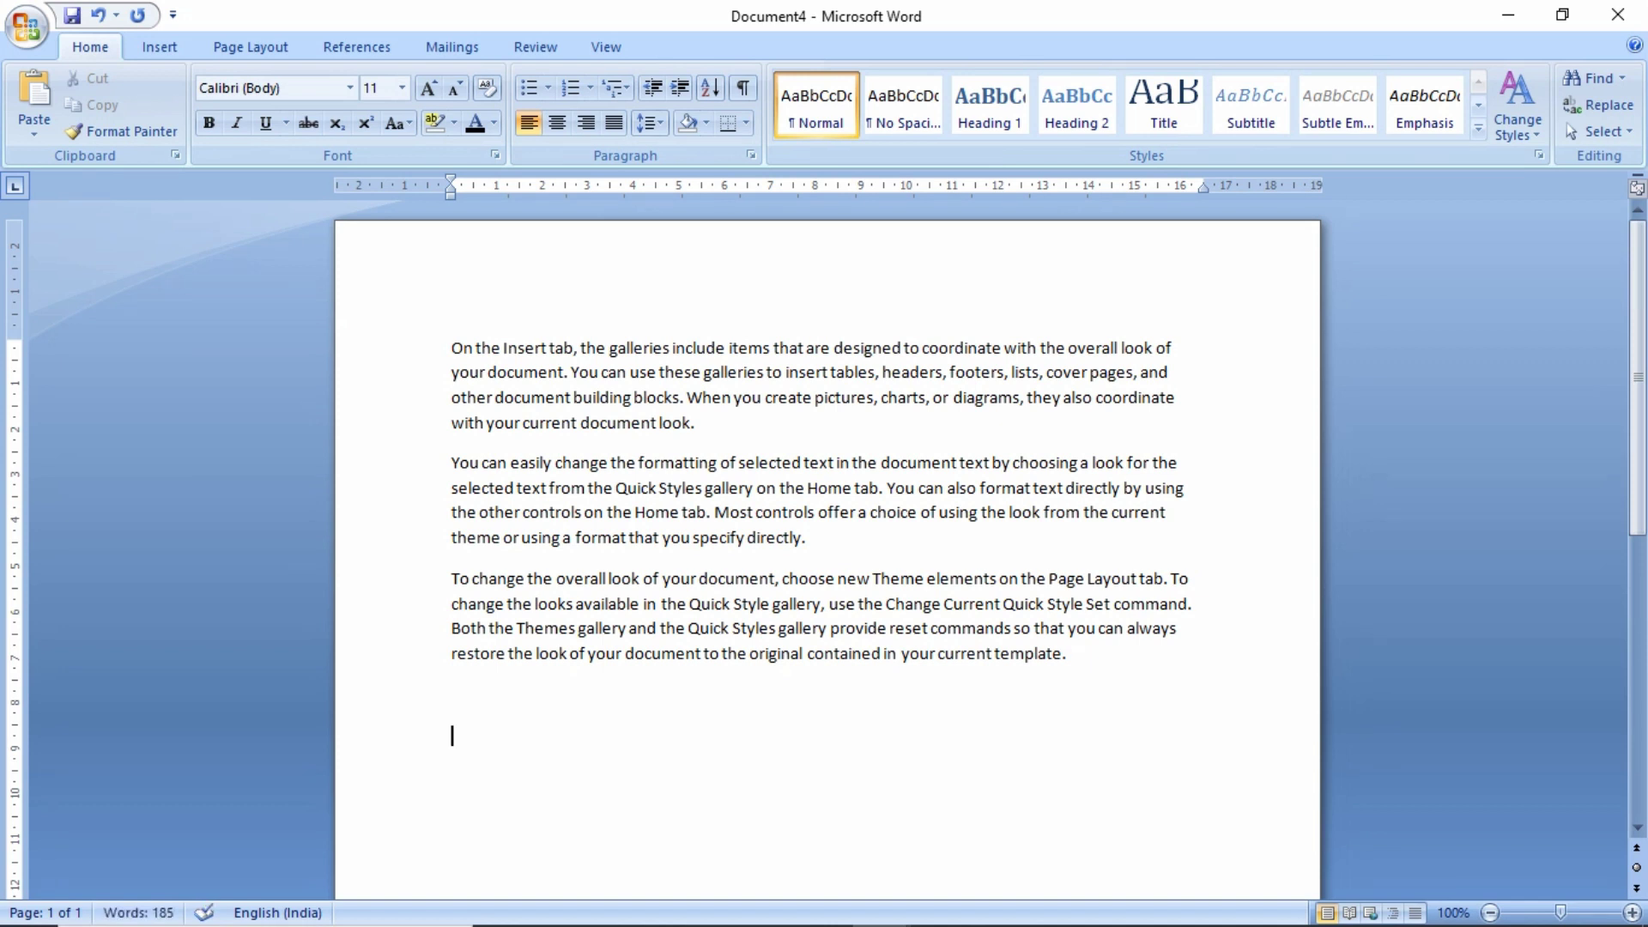
{"action": "type", "text": "=rand(1,2)"}
{"action": "key", "text": "Return"}
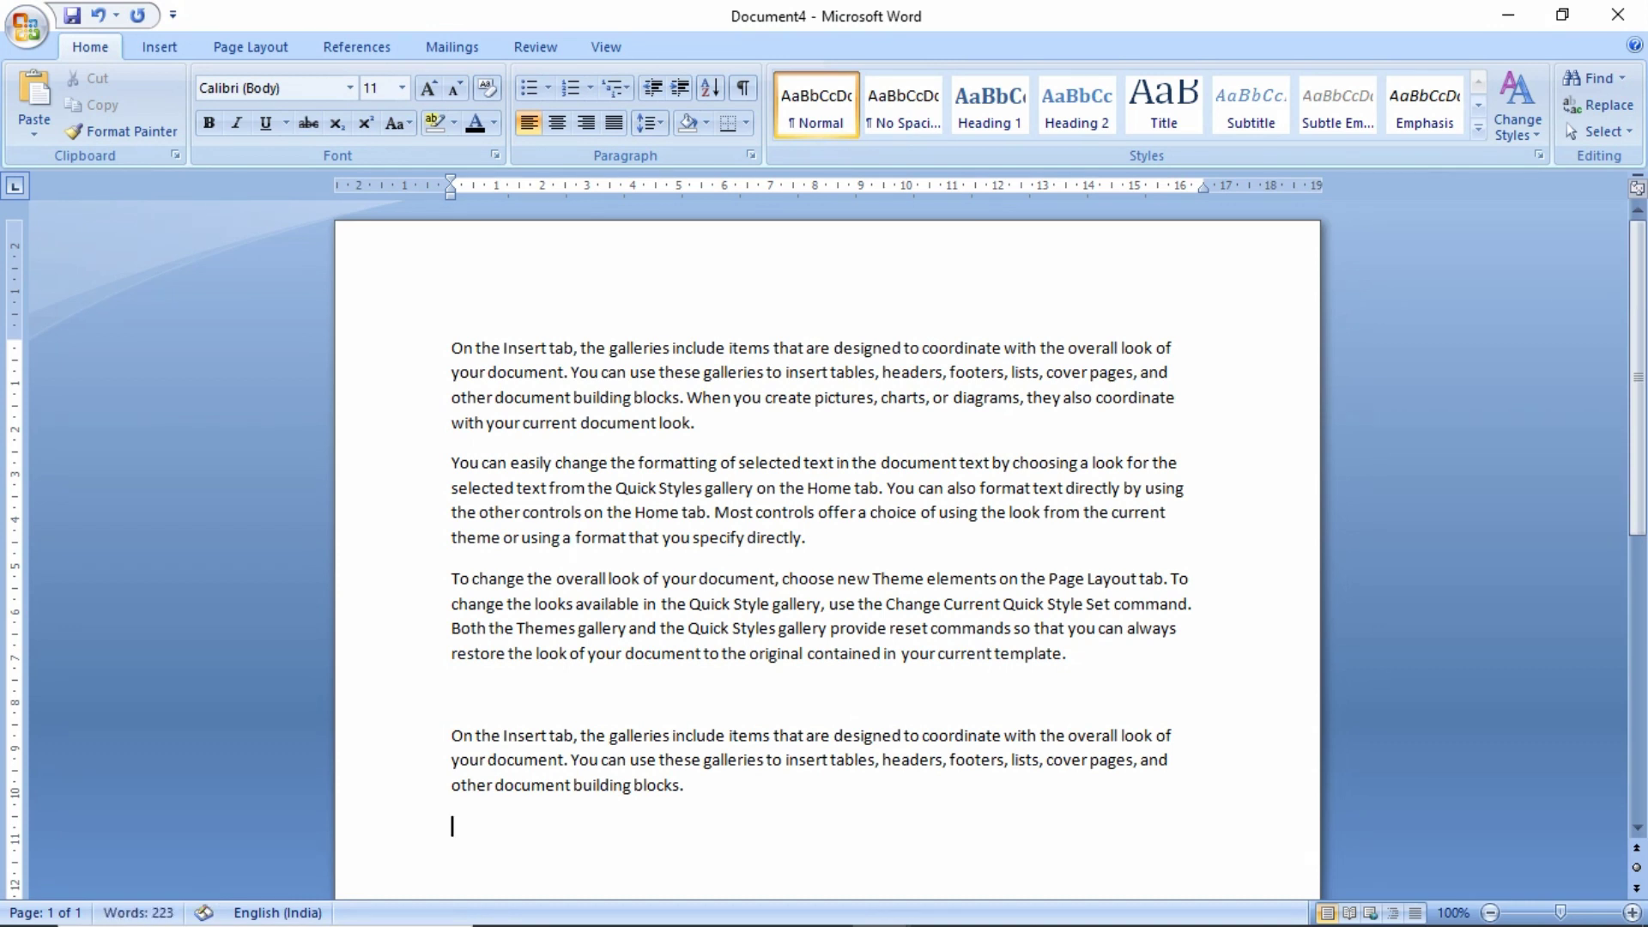
{"action": "key", "text": "ctrl+z"}
- Change the first paragraph's font from Calibri to Adobe Kaiti Std R
{"action": "left_click_drag", "start_coordinate": [725, 424], "coordinate": [449, 341]}
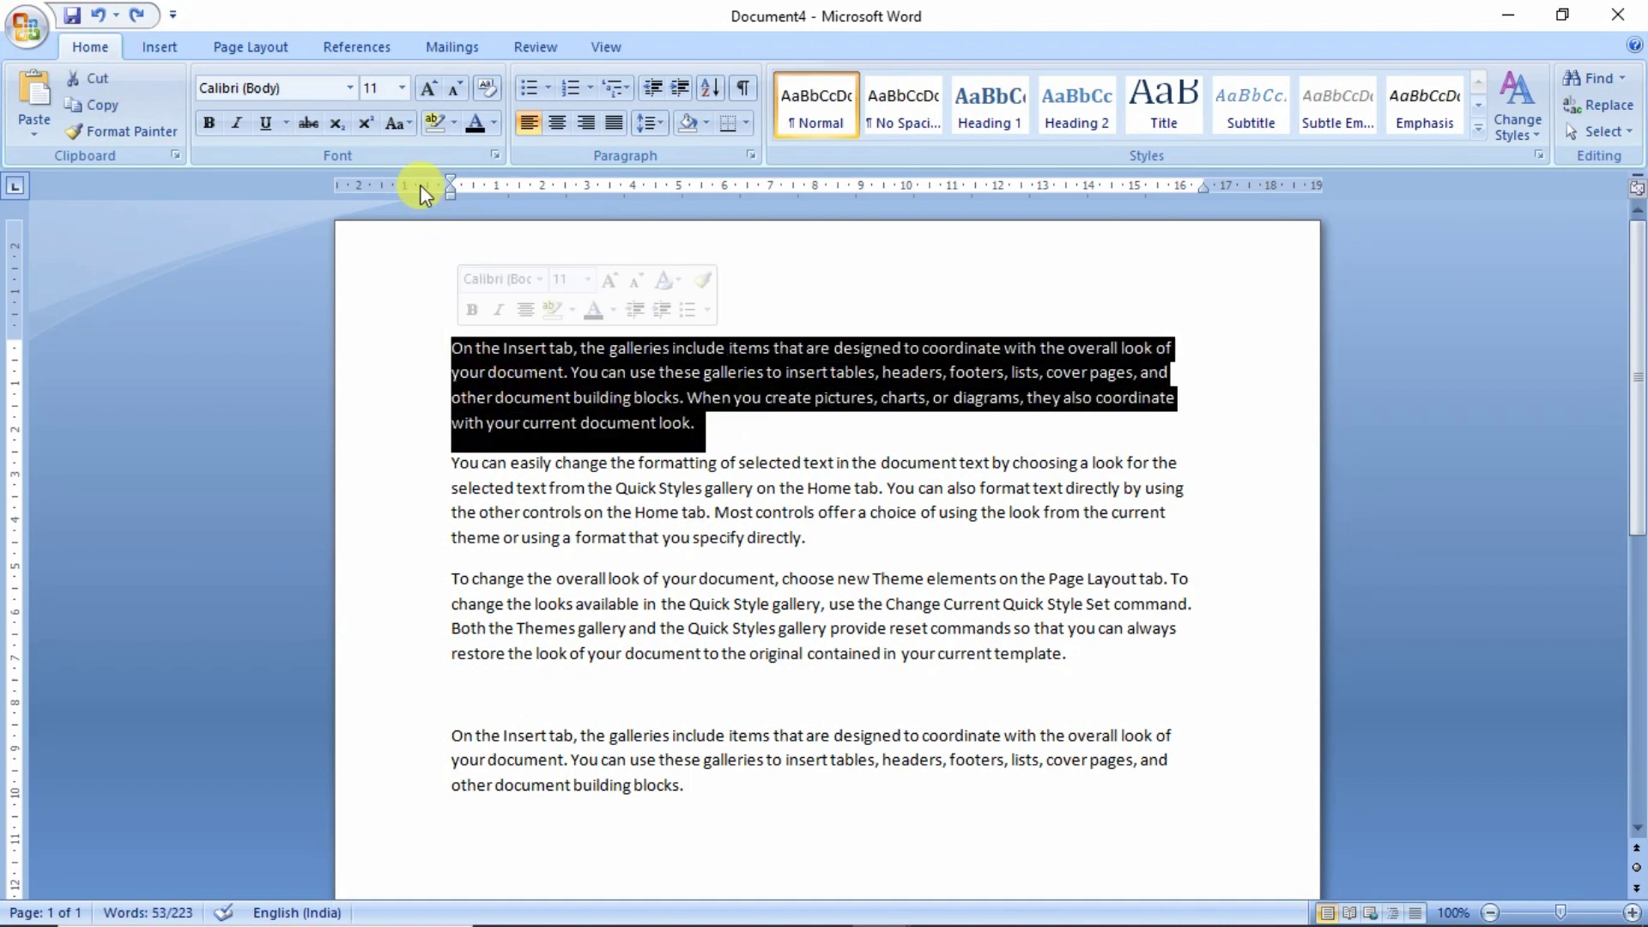
{"action": "left_click", "coordinate": [350, 95]}
{"action": "scroll", "coordinate": [346, 393], "scroll_direction": "down", "scroll_amount": 2}
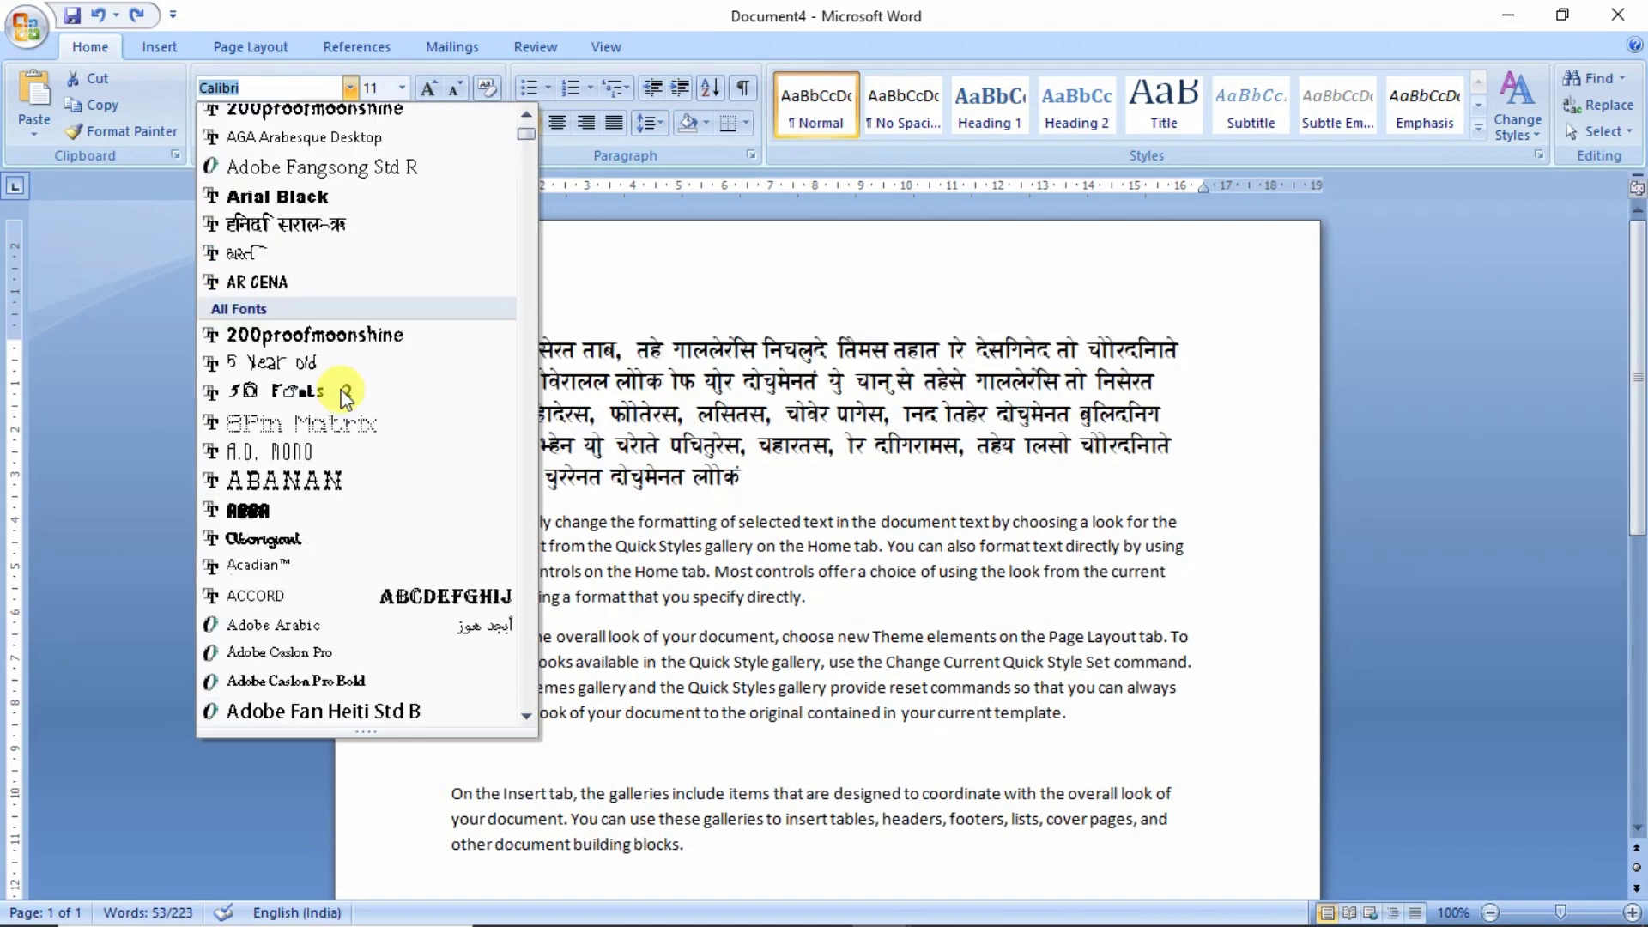
{"action": "scroll", "coordinate": [346, 393], "scroll_direction": "down", "scroll_amount": 3}
{"action": "scroll", "coordinate": [346, 395], "scroll_direction": "down", "scroll_amount": 1}
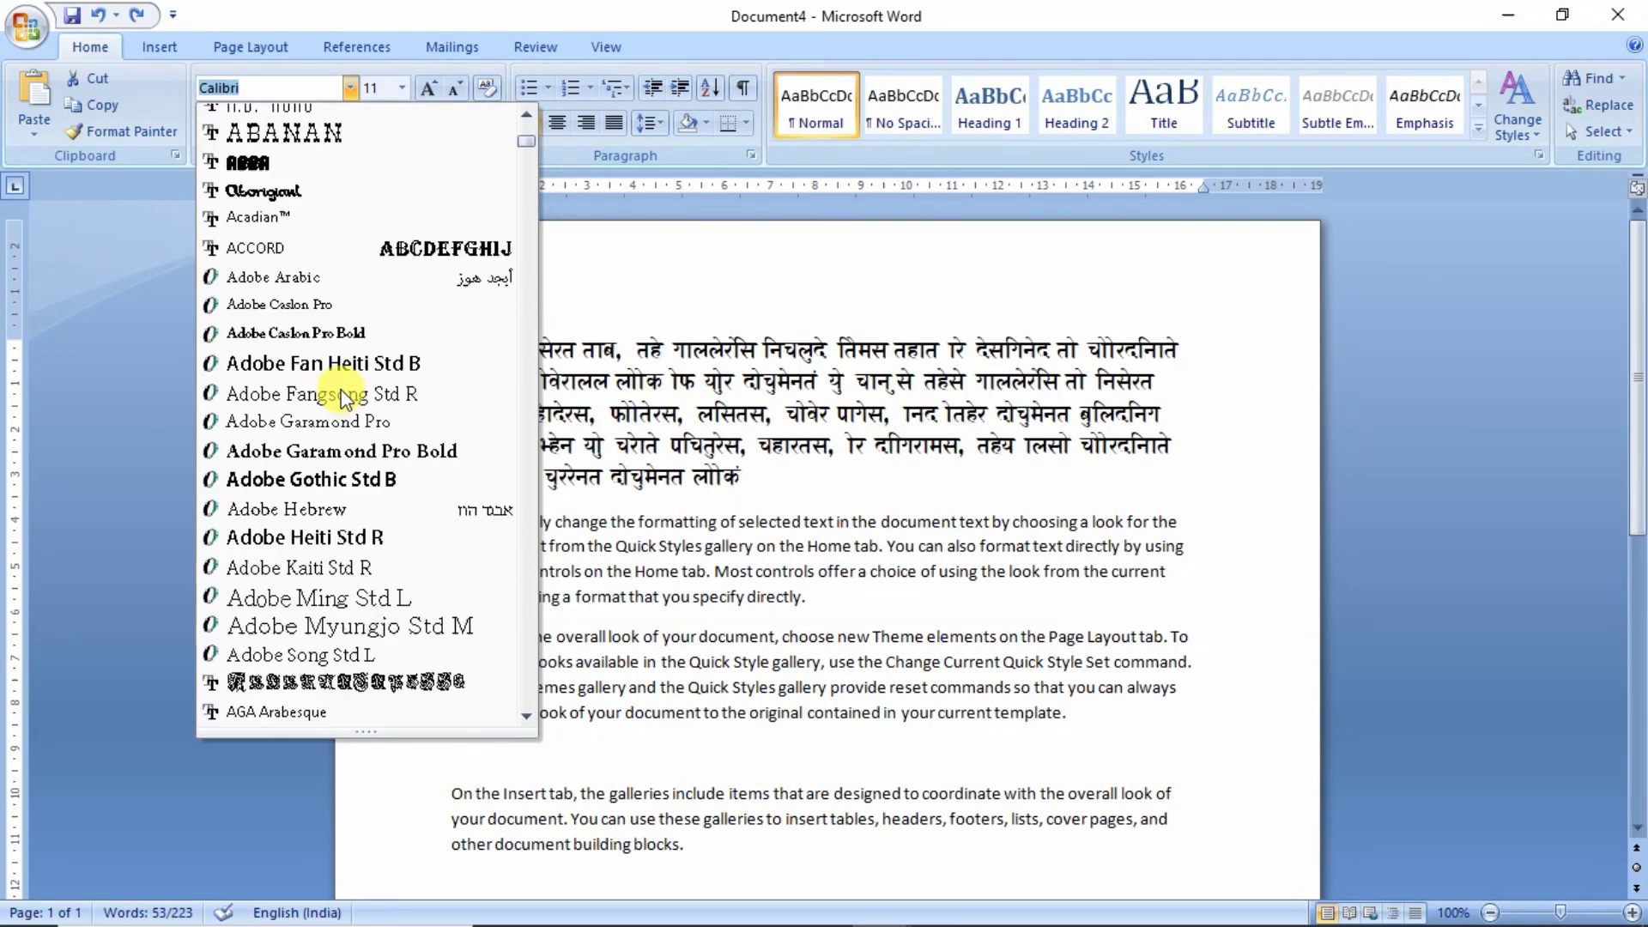
{"action": "scroll", "coordinate": [346, 399], "scroll_direction": "down", "scroll_amount": 1}
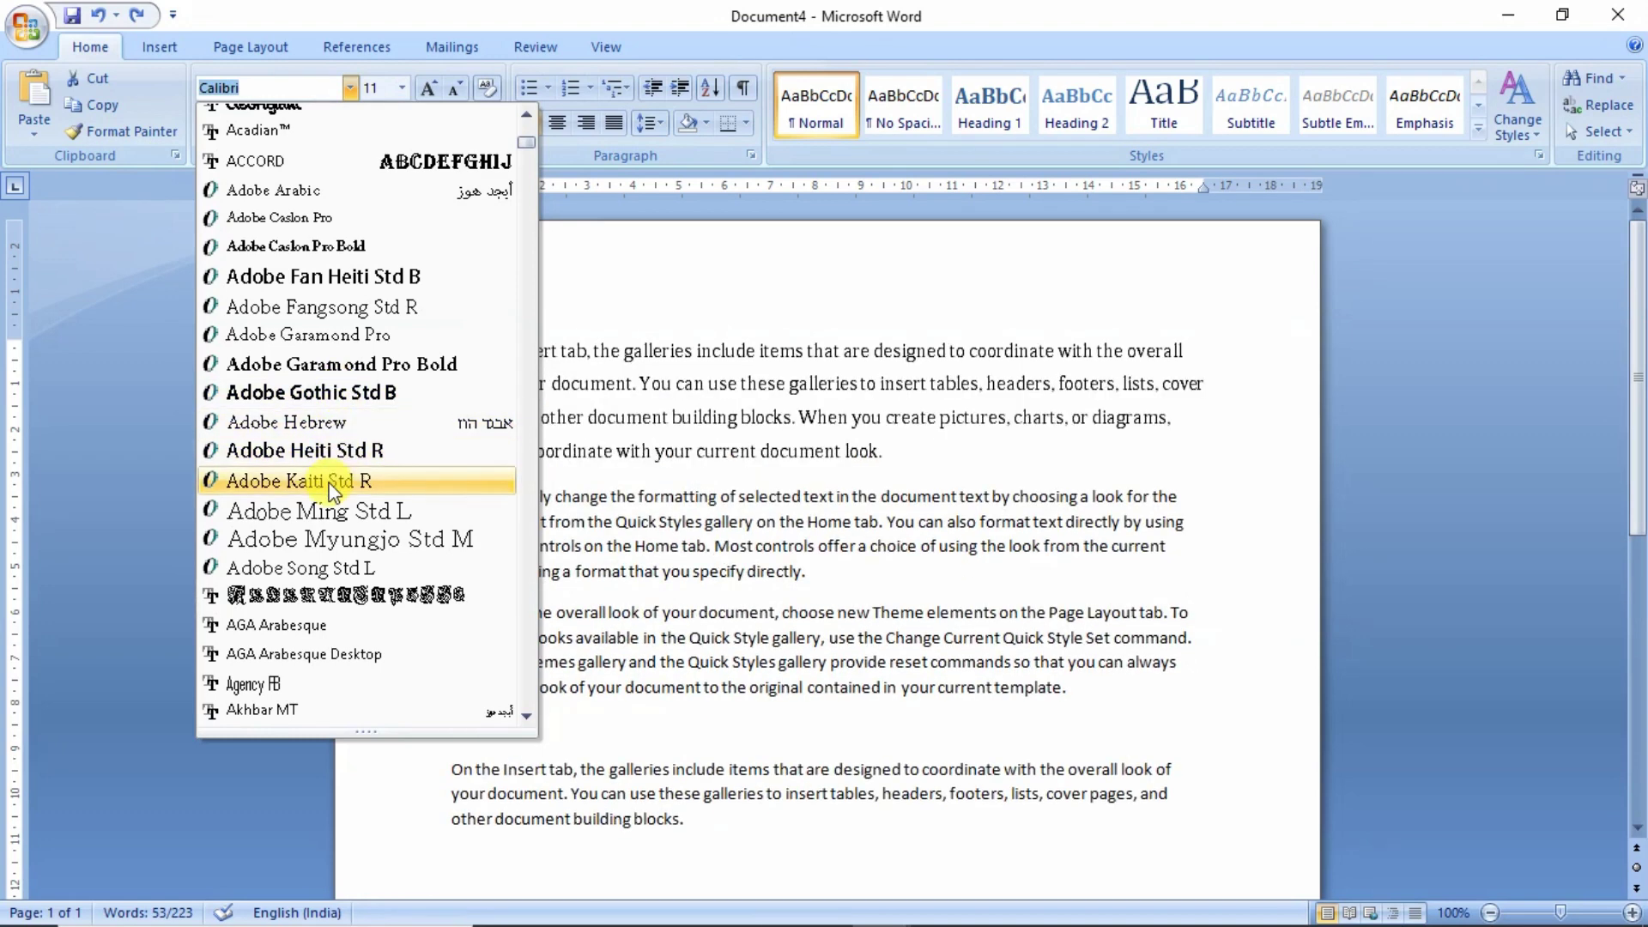
{"action": "left_click", "coordinate": [333, 482]}
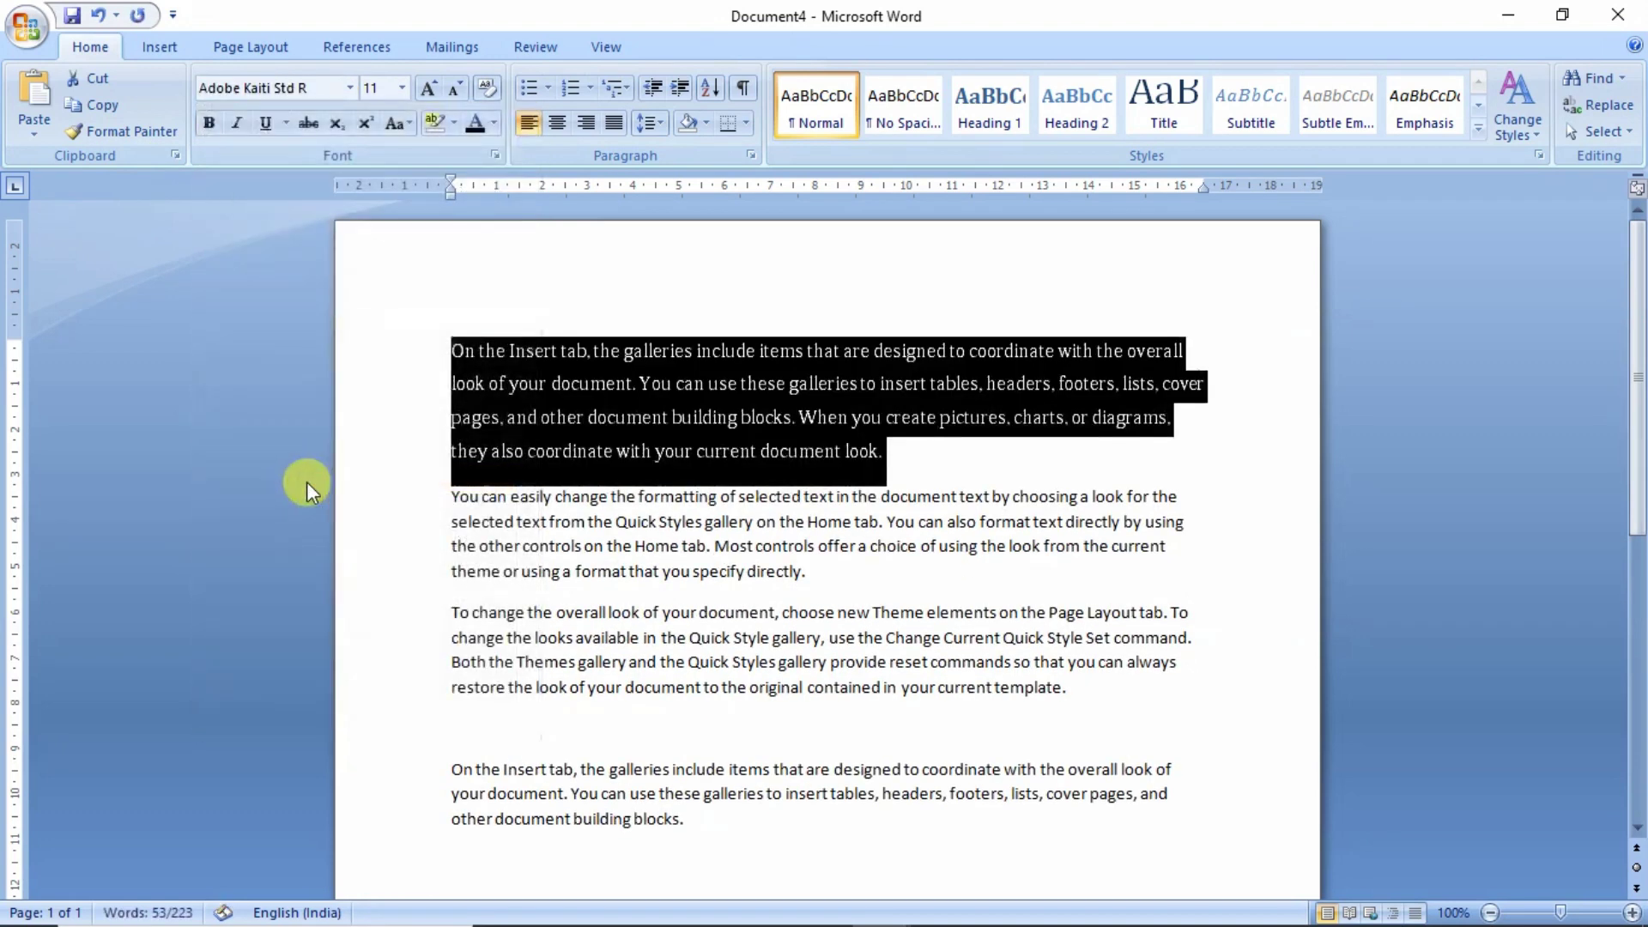
{"action": "left_click", "coordinate": [910, 456]}
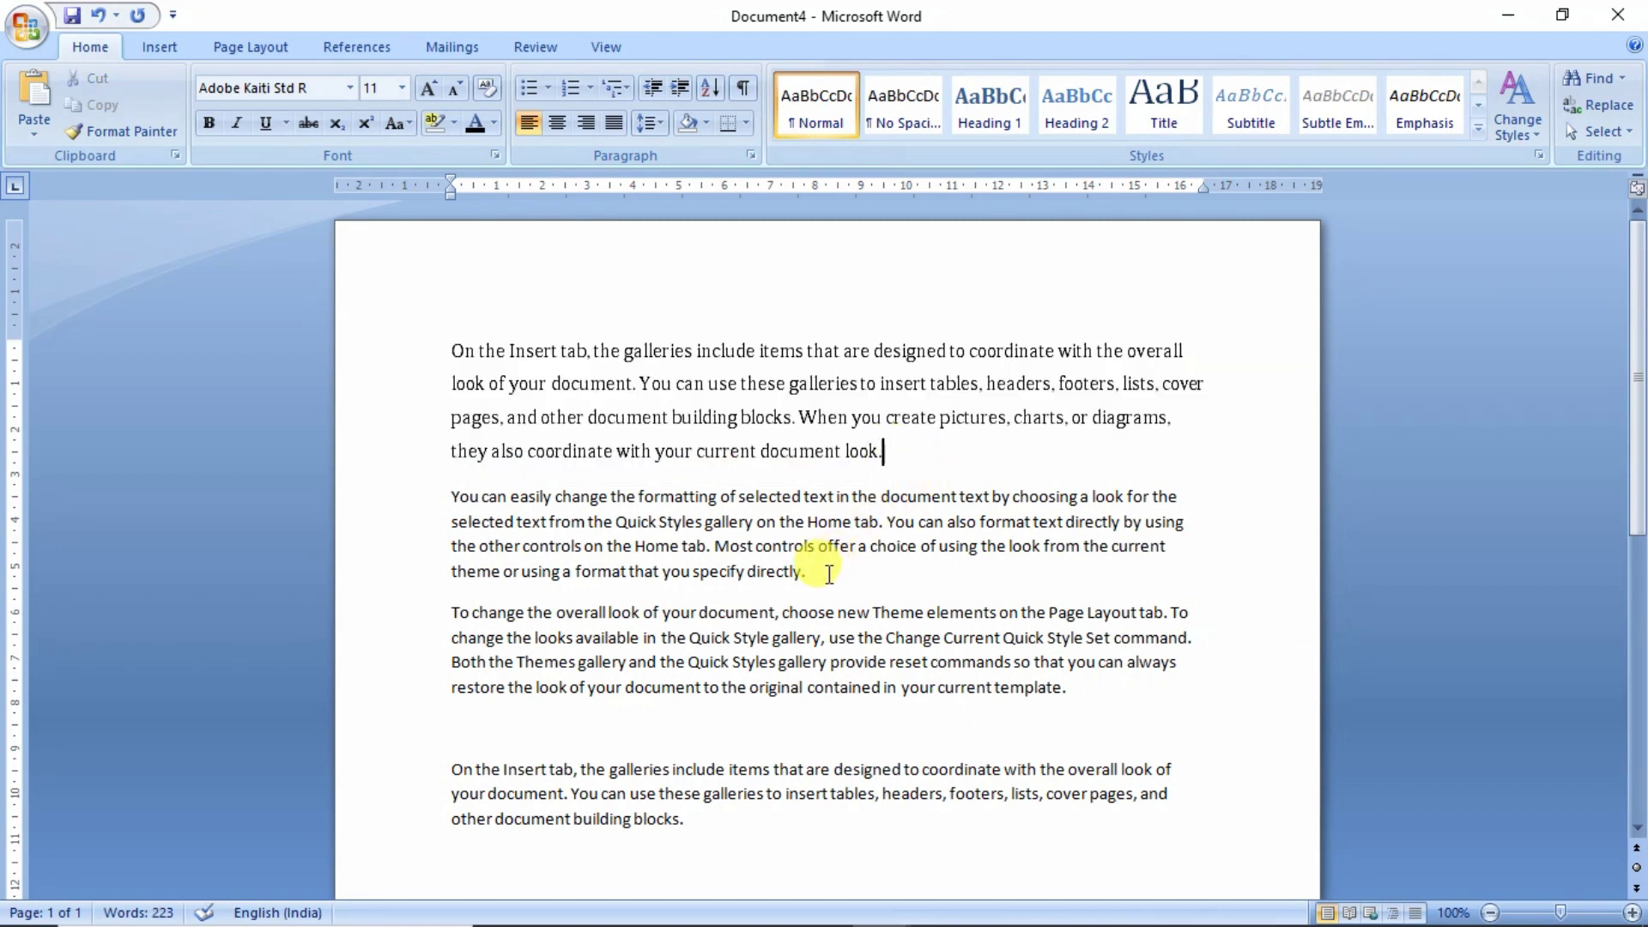
- Set the second paragraph to 20-point text, then select the third paragraph
{"action": "left_click_drag", "start_coordinate": [811, 569], "coordinate": [471, 502]}
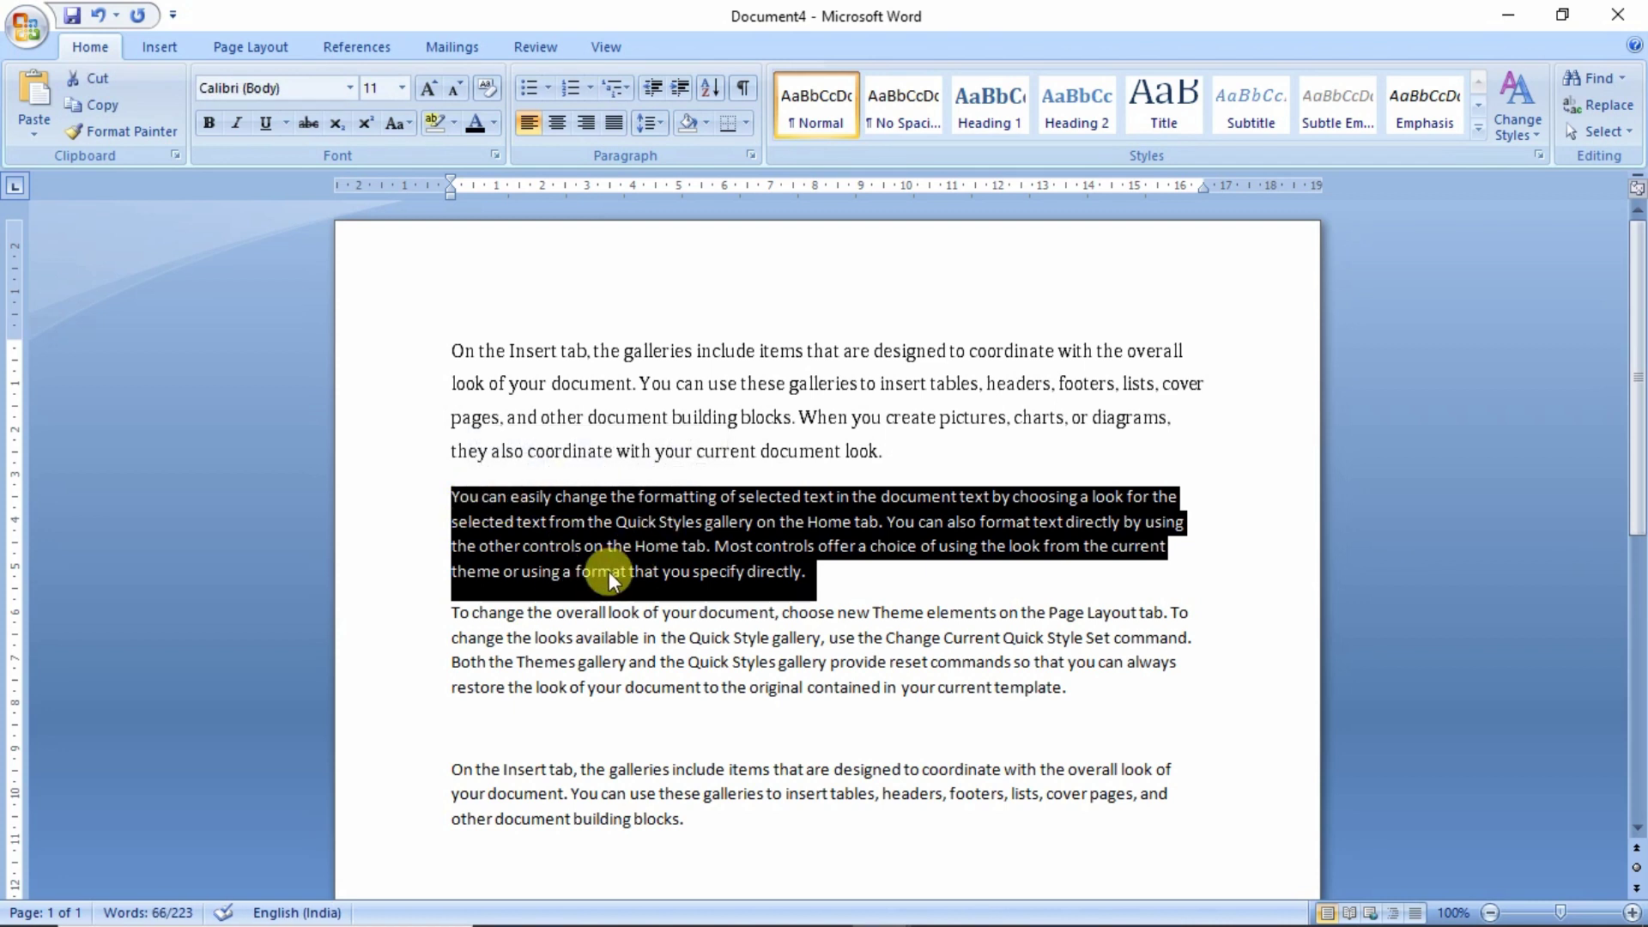
{"action": "left_click", "coordinate": [400, 88]}
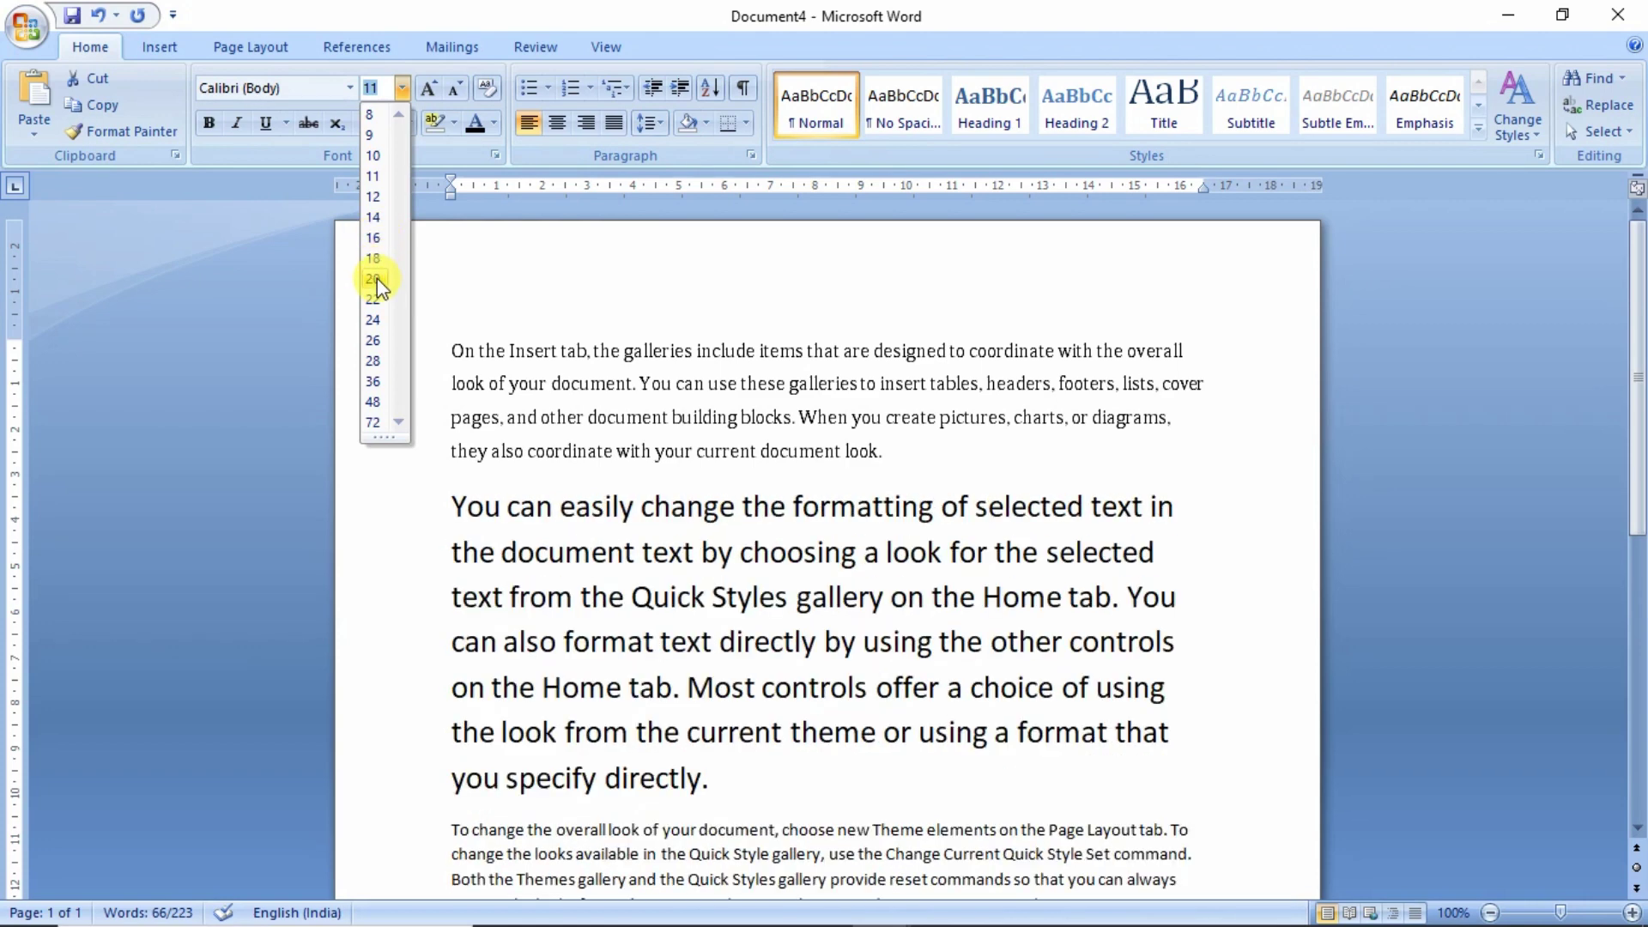
{"action": "left_click", "coordinate": [378, 278]}
{"action": "left_click", "coordinate": [802, 766]}
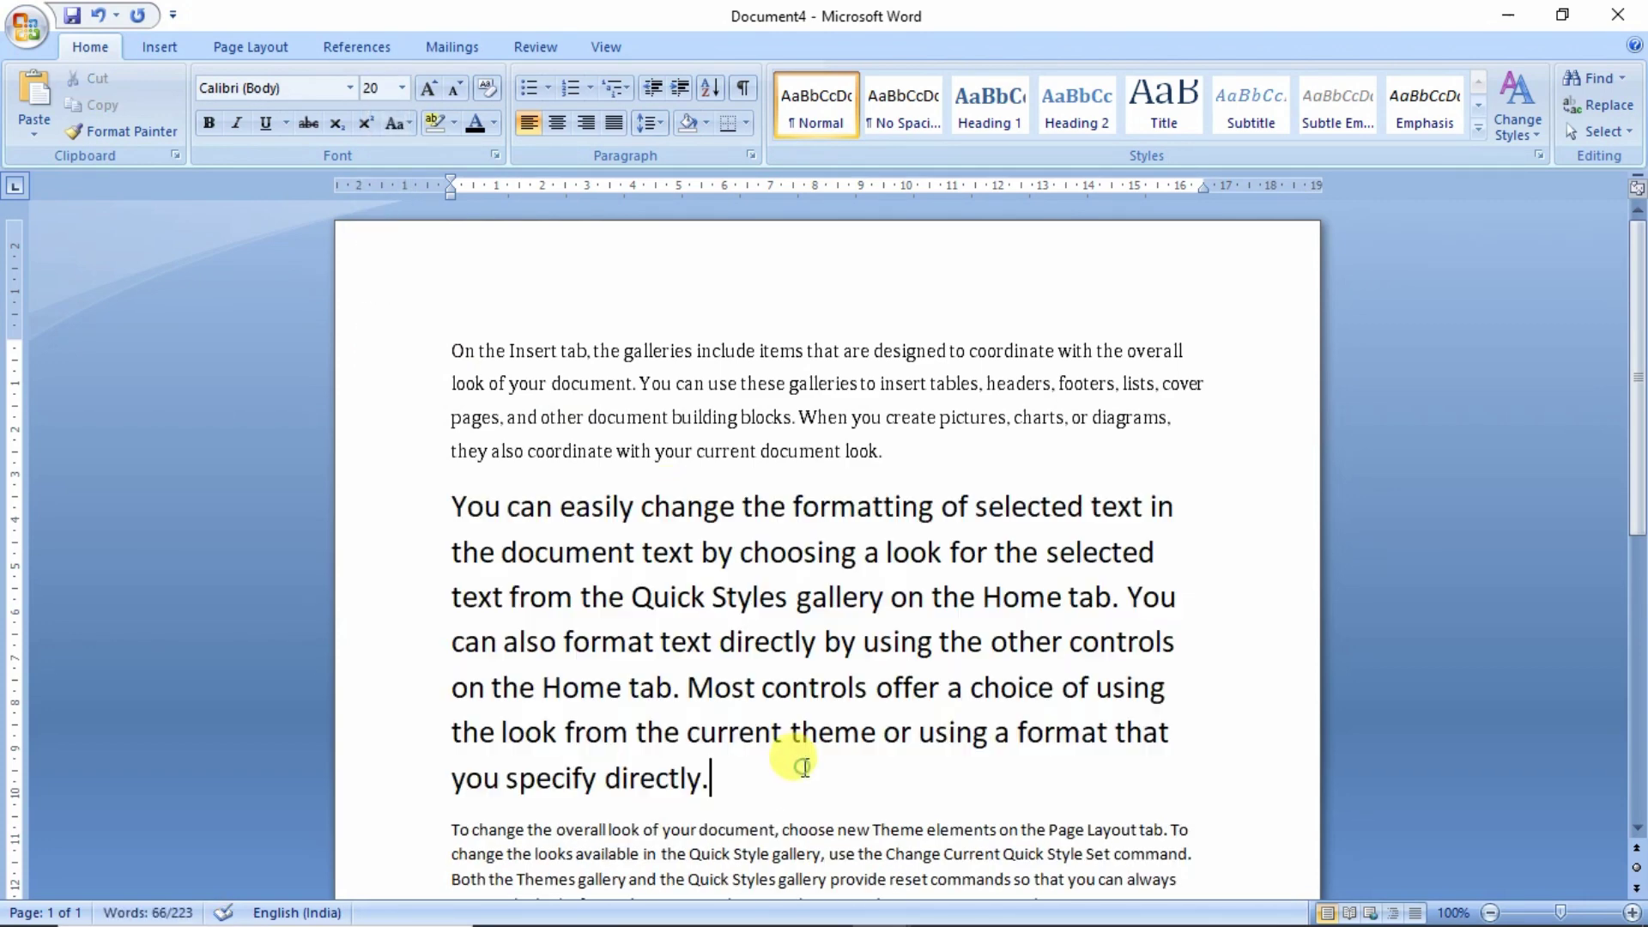
{"action": "scroll", "coordinate": [784, 736], "scroll_direction": "down", "scroll_amount": 5}
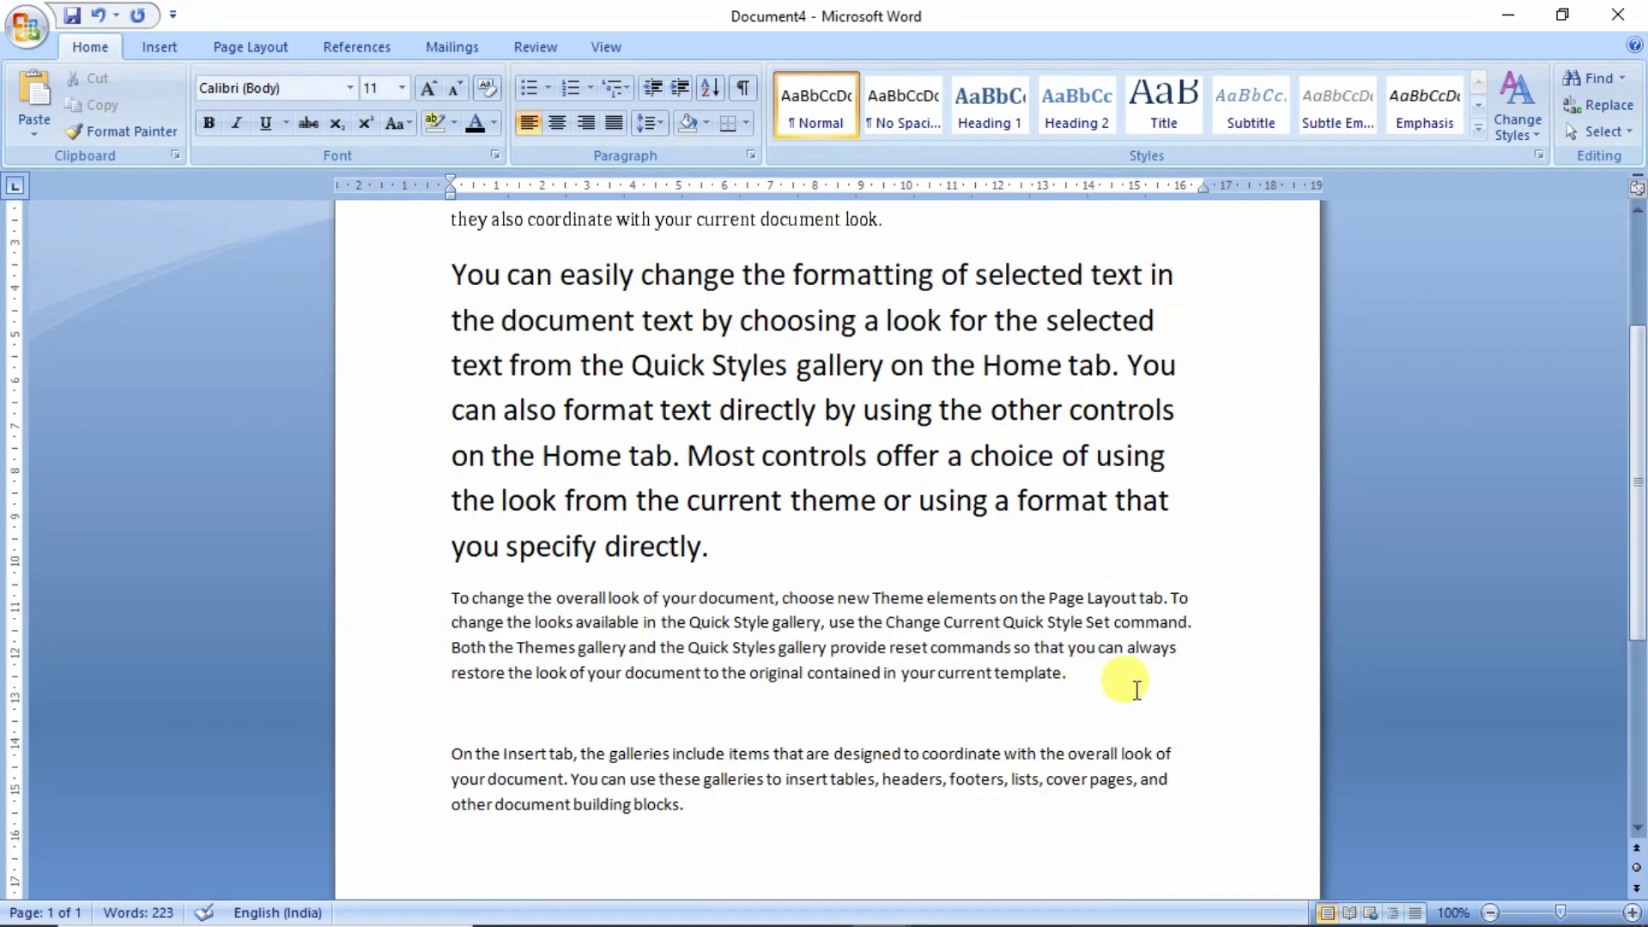
{"action": "left_click_drag", "start_coordinate": [1067, 673], "coordinate": [445, 593]}
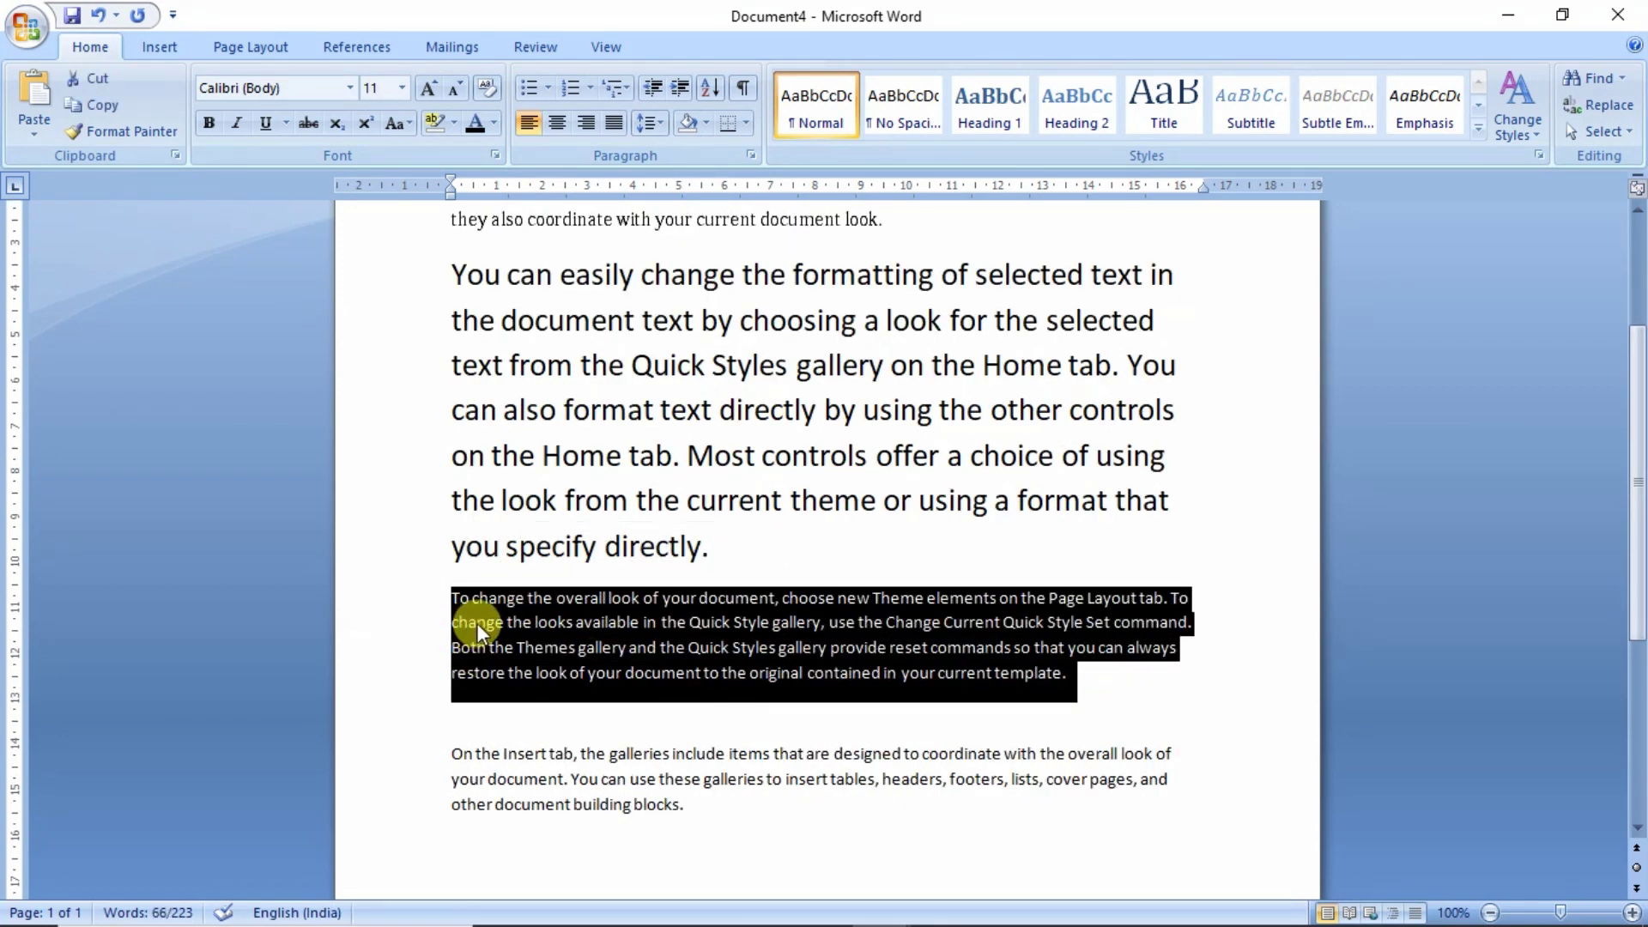
{"action": "left_click", "coordinate": [401, 88]}
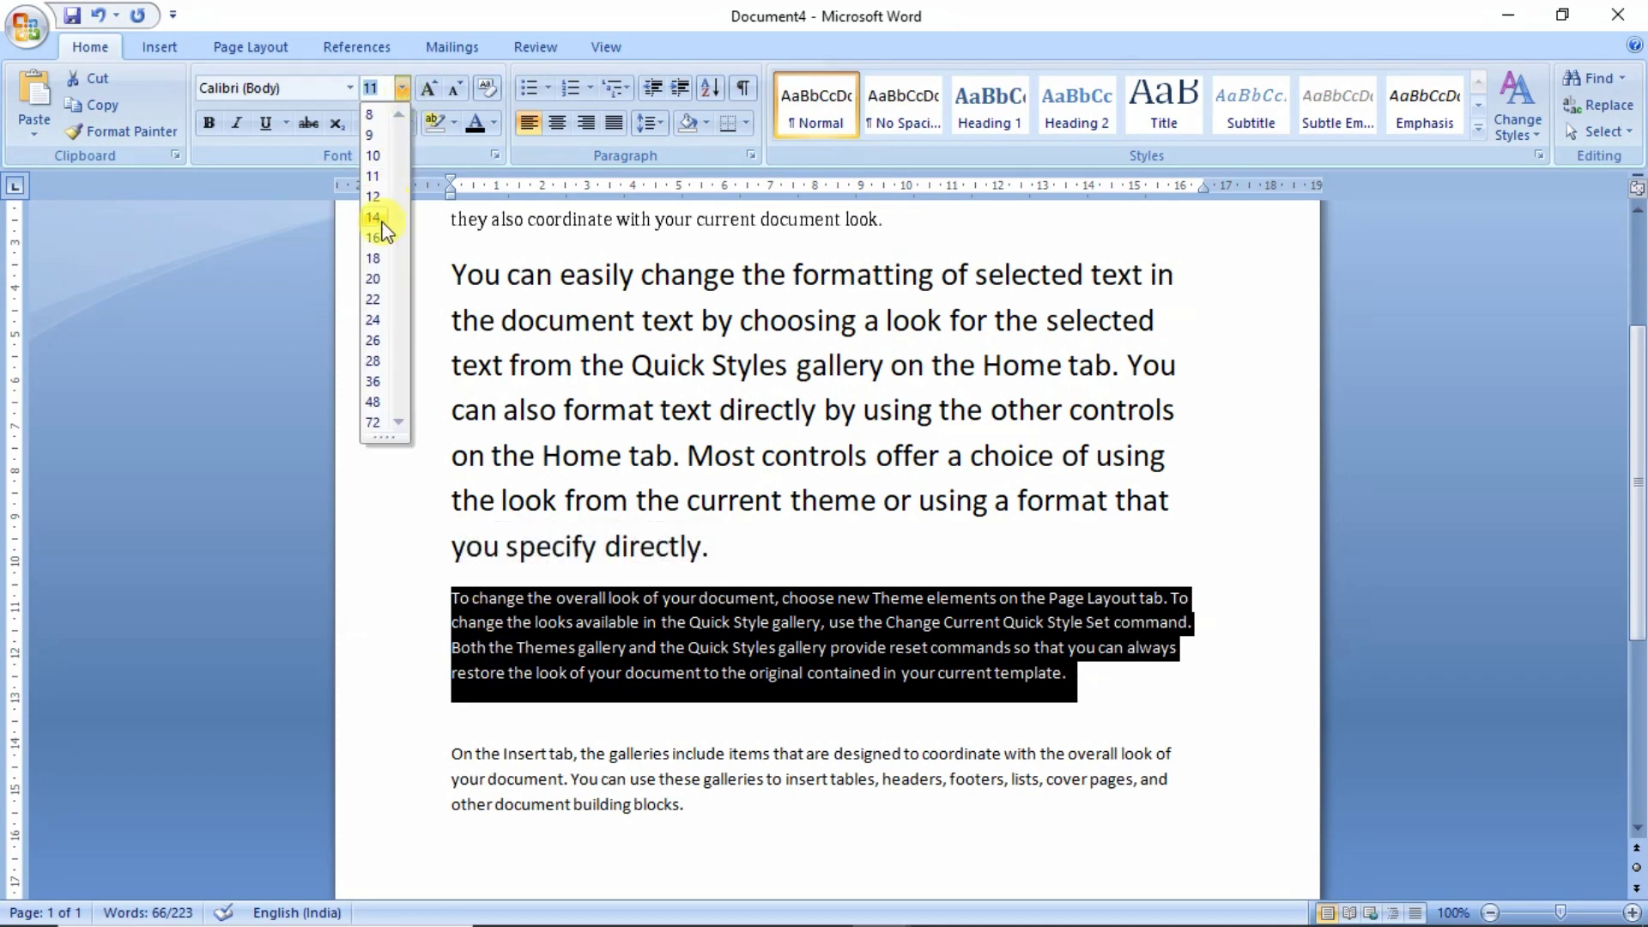
{"action": "left_click", "coordinate": [398, 80]}
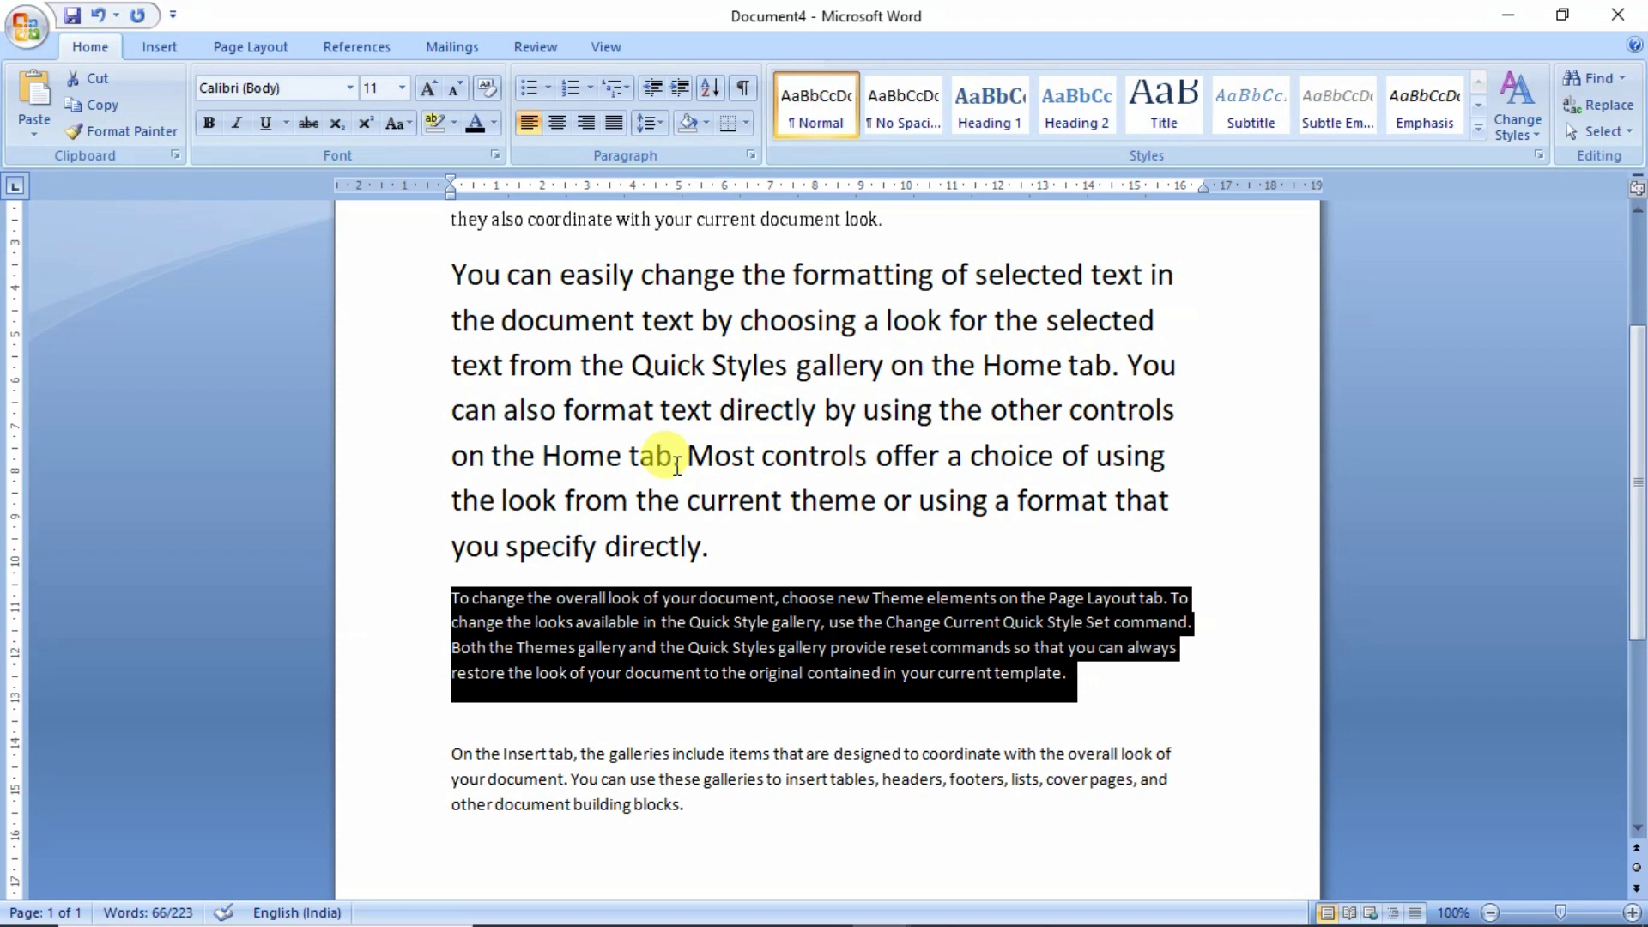
{"action": "key", "text": "ctrl"}
{"action": "key", "text": "ctrl+shift+period"}
{"action": "key", "text": "ctrl+shift+period"}
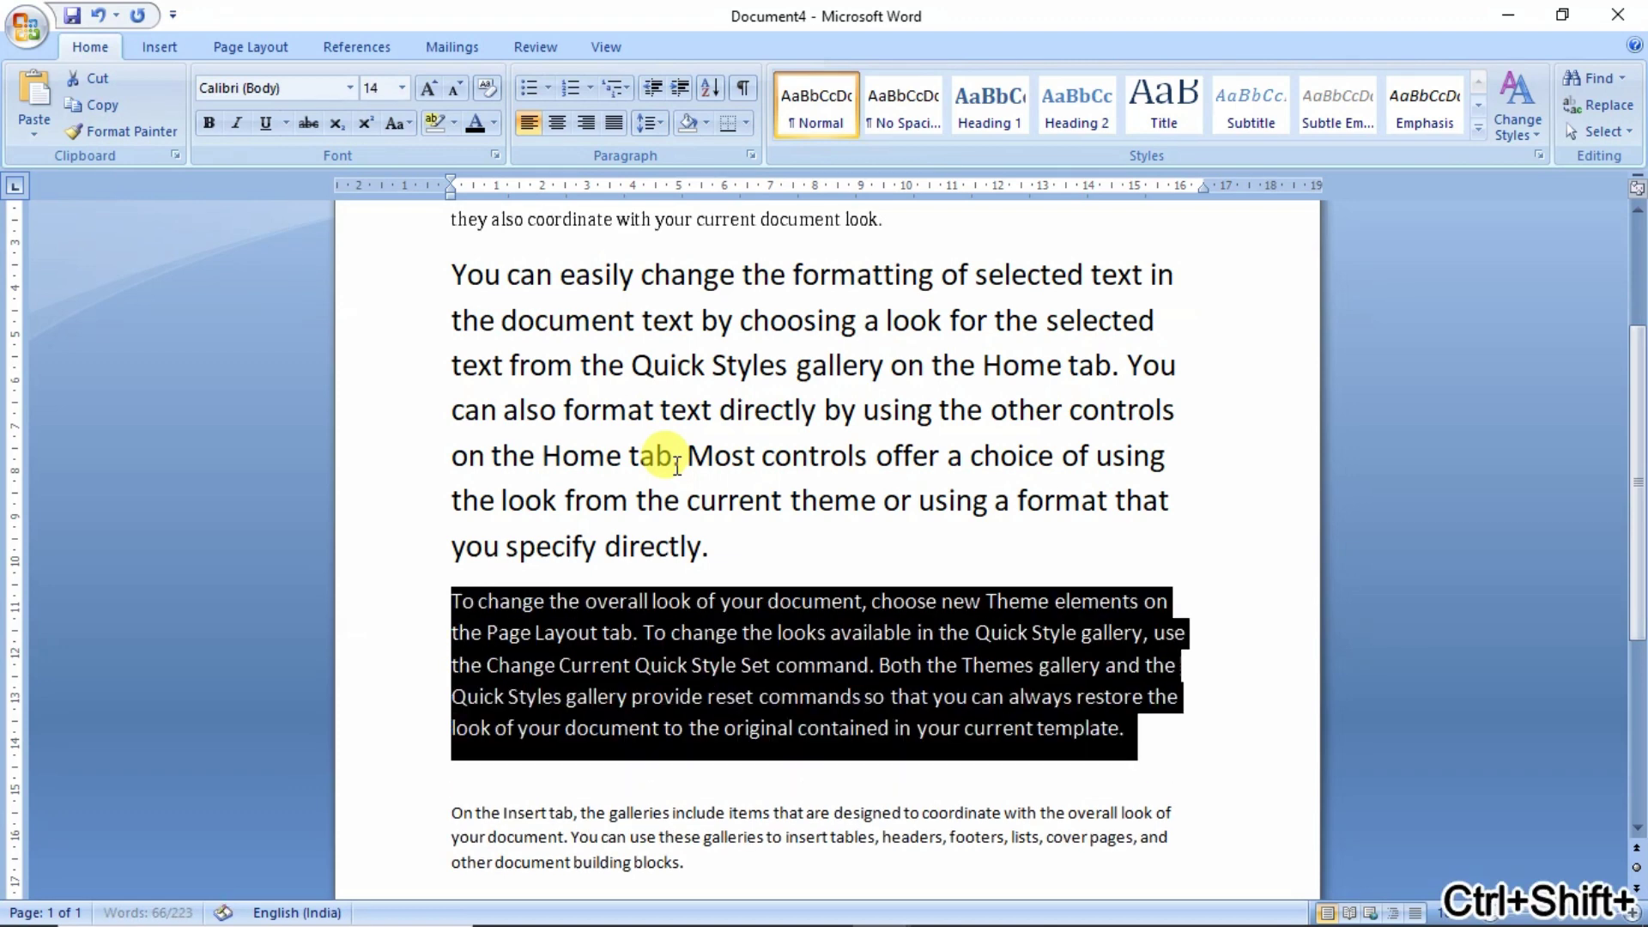
{"action": "key", "text": "ctrl+shift+period"}
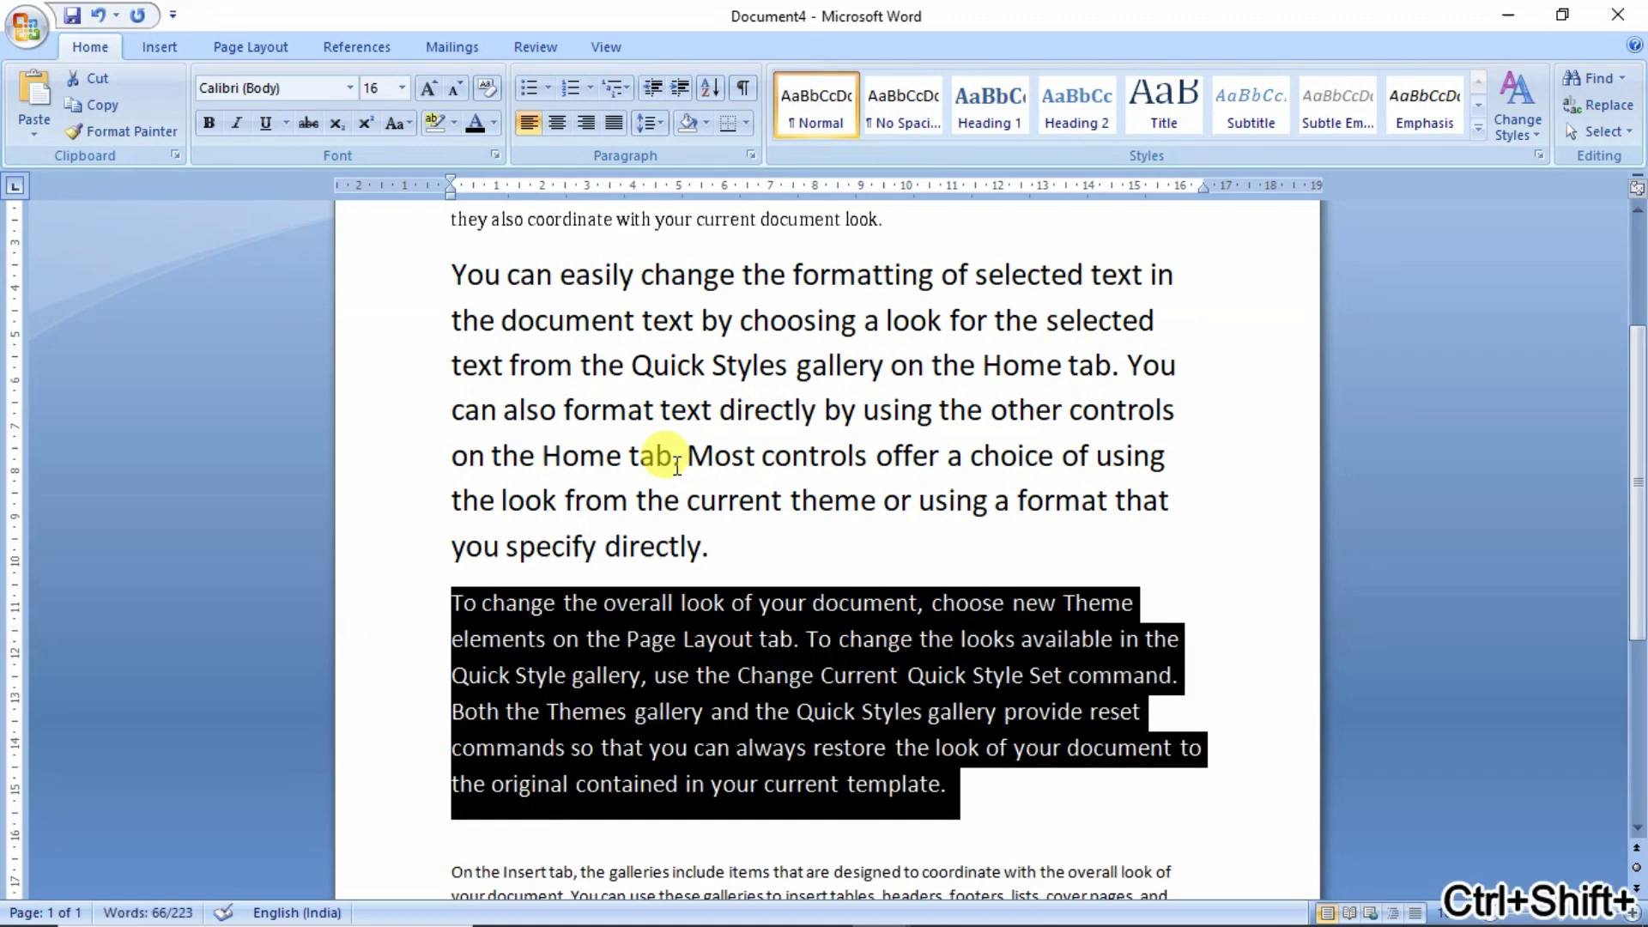
{"action": "key", "text": "ctrl+shift+period"}
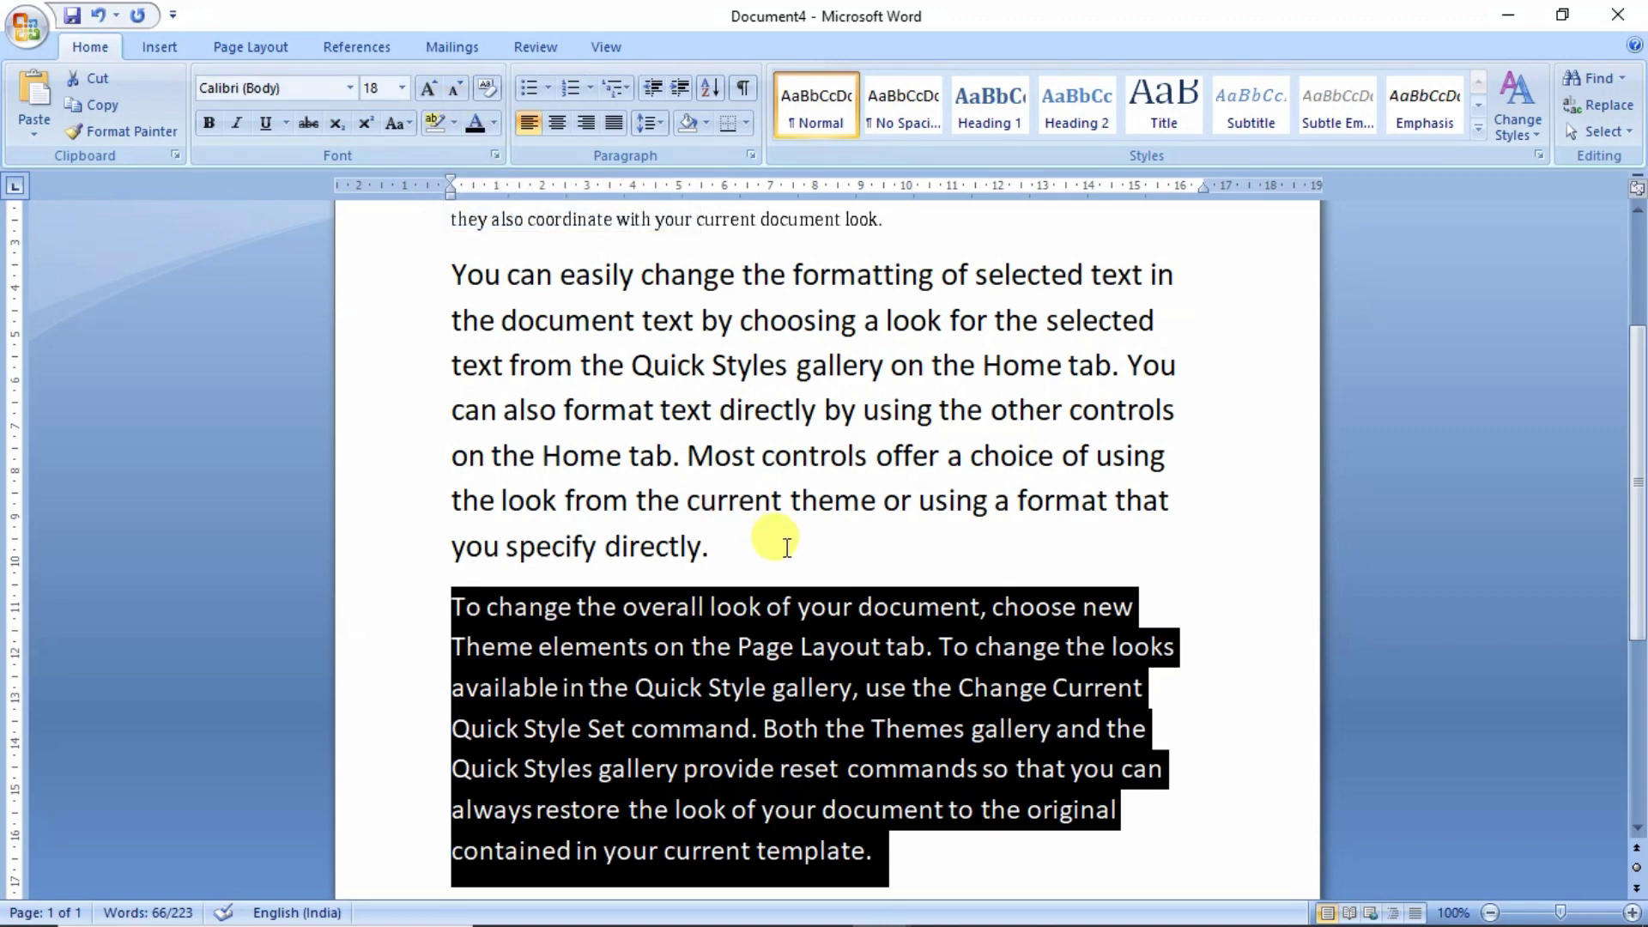
{"action": "key", "text": "ctrl+shift+less"}
{"action": "key", "text": "ctrl+shift+less"}
{"action": "key", "text": "ctrl+shift+less"}
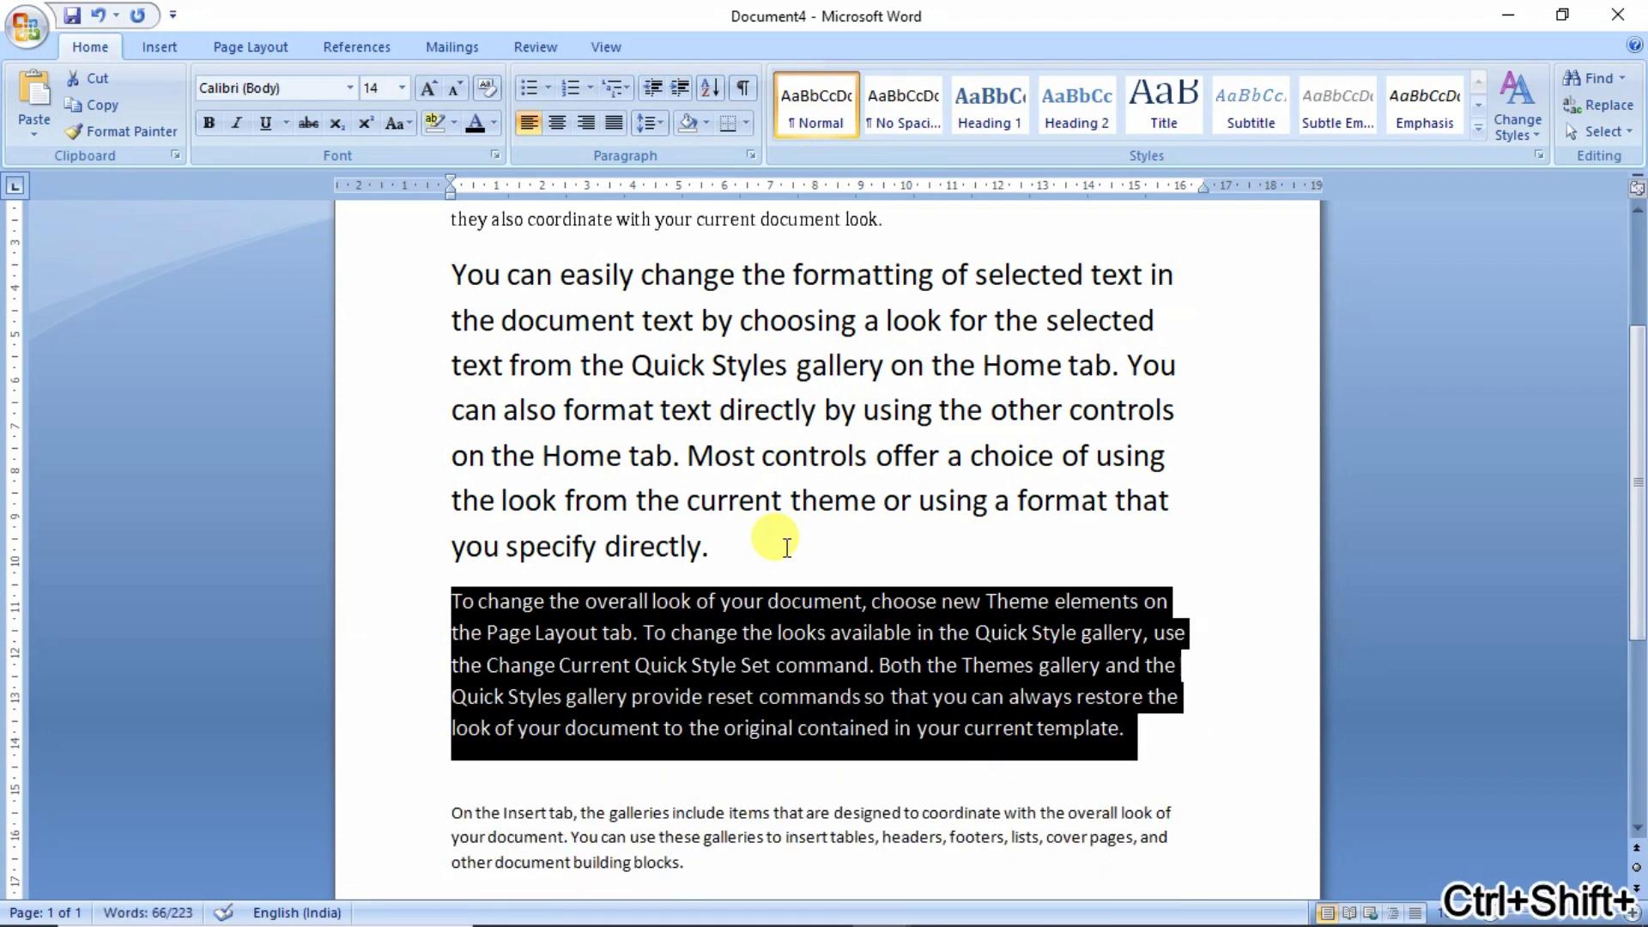
{"action": "key", "text": "ctrl+shift+less"}
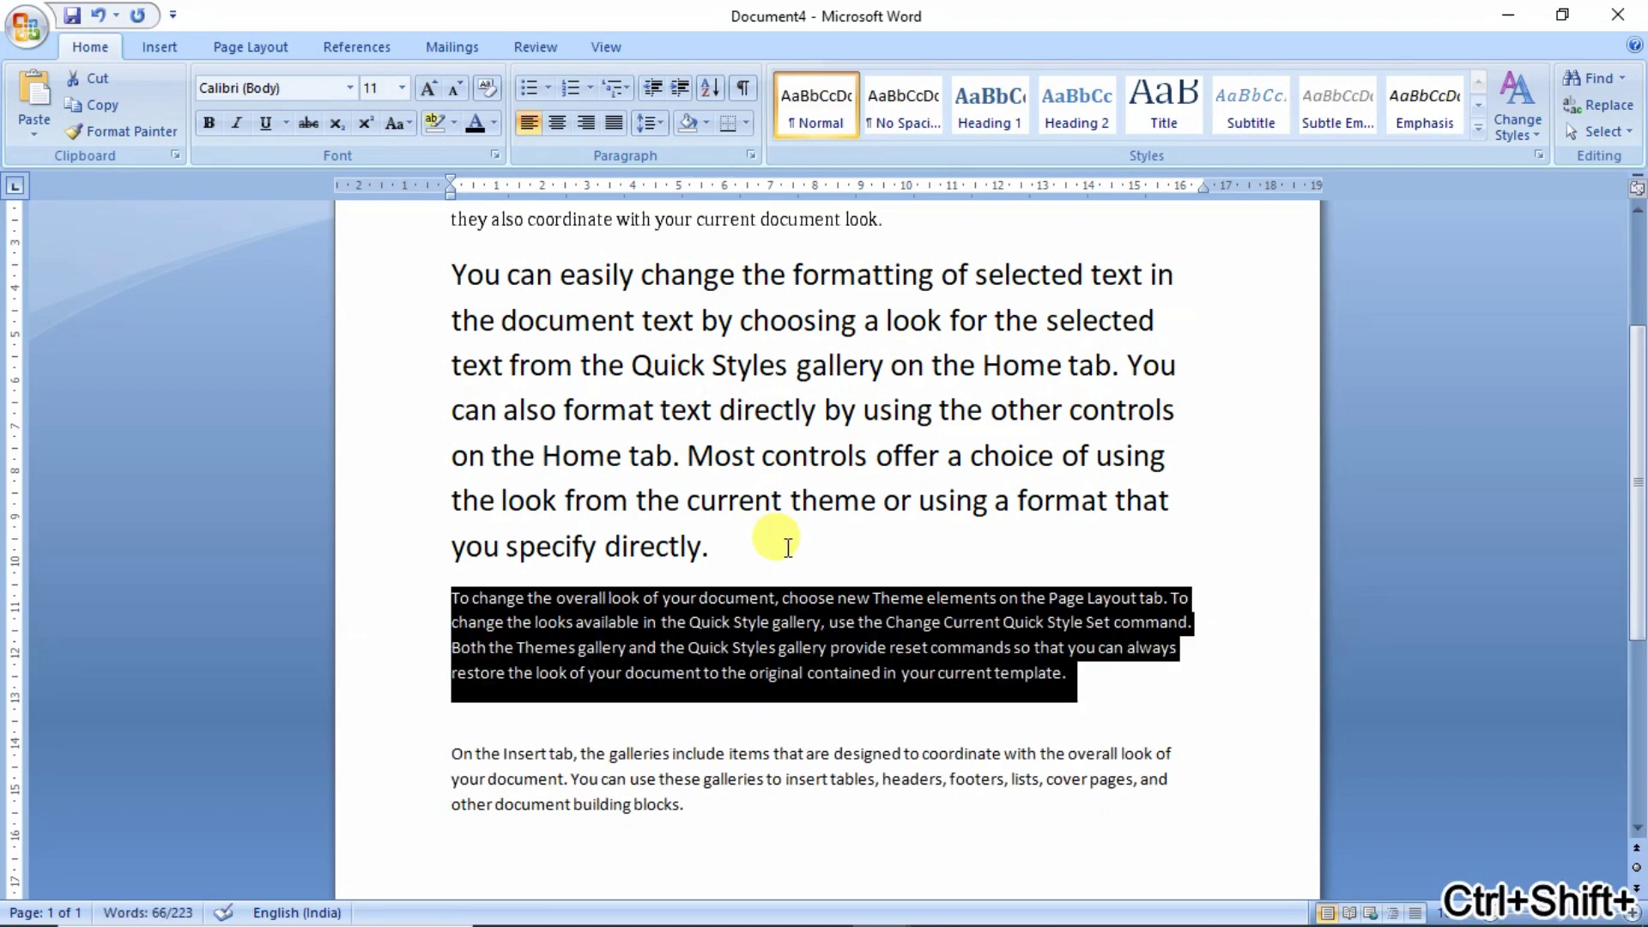
{"action": "left_click", "coordinate": [734, 657]}
{"action": "scroll", "coordinate": [734, 657], "scroll_direction": "down", "scroll_amount": 3}
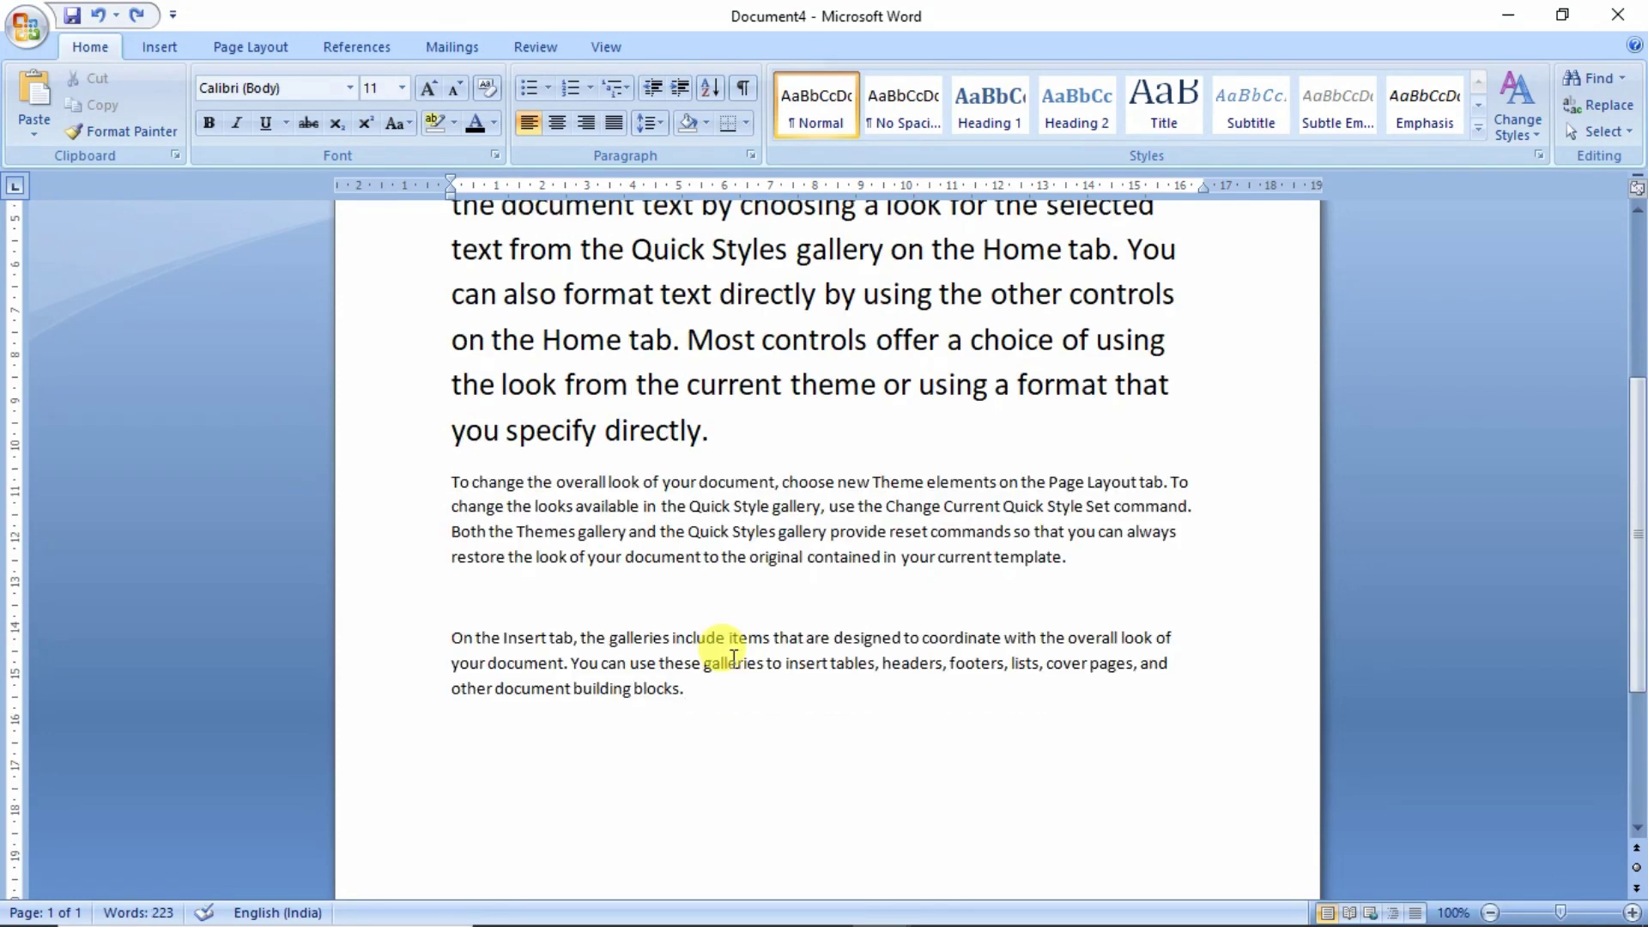
- Insert an empty line above the first paragraph, centre it with Ctrl+E, and type 'Computer Basic Information'
{"action": "scroll", "coordinate": [734, 658], "scroll_direction": "up", "scroll_amount": 7}
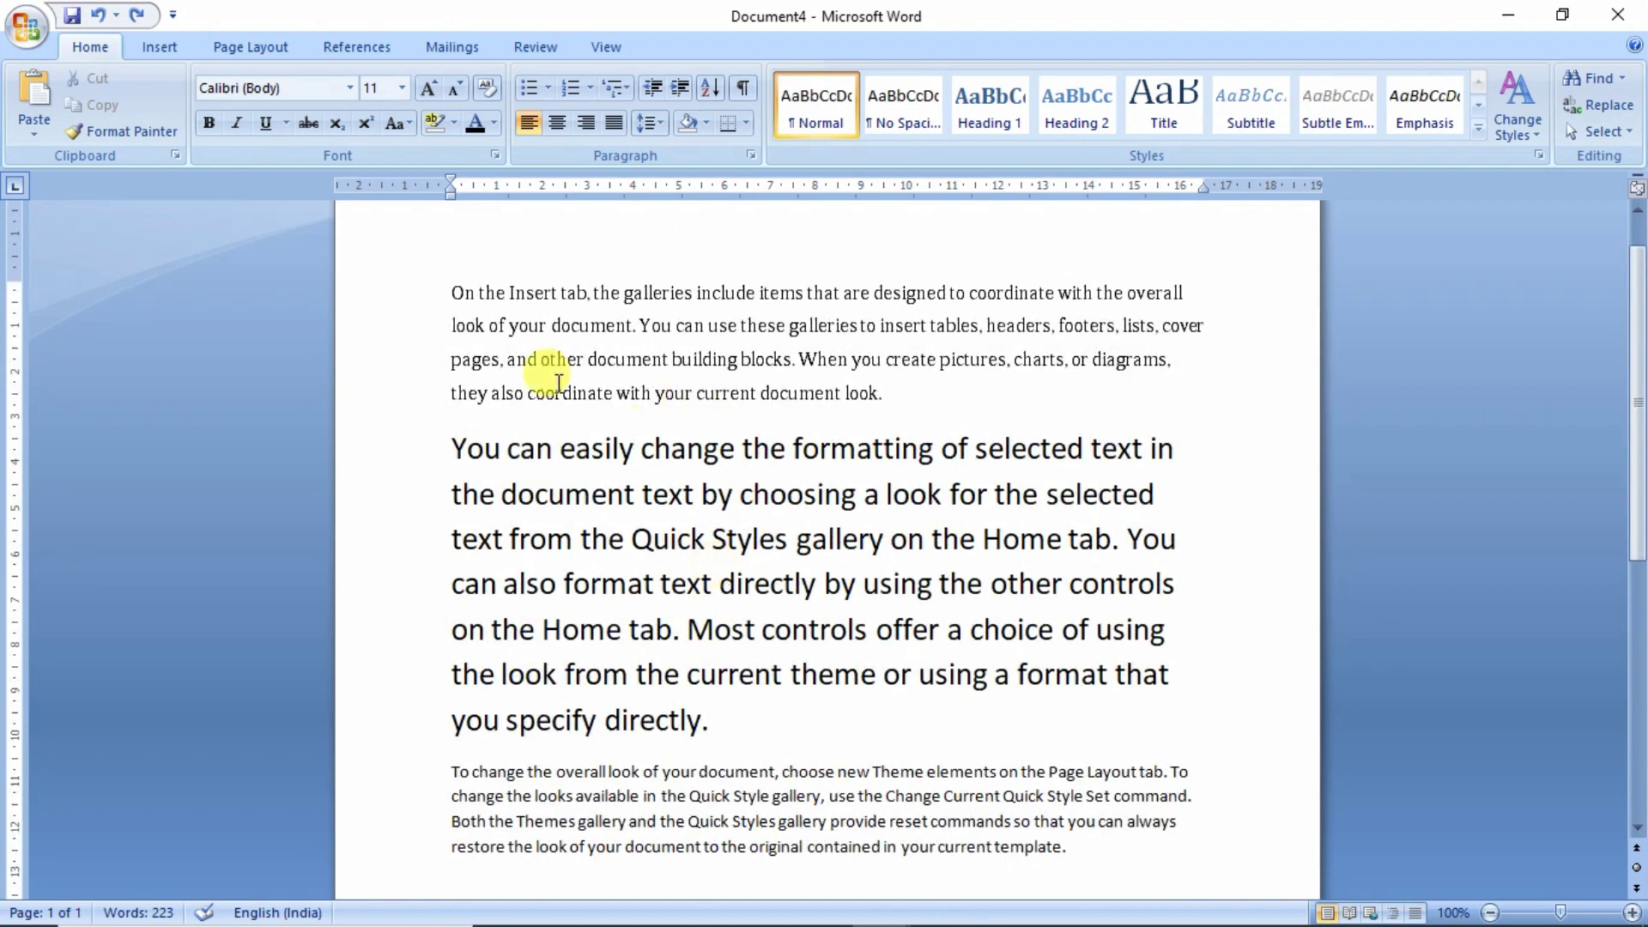
{"action": "left_click", "coordinate": [450, 292]}
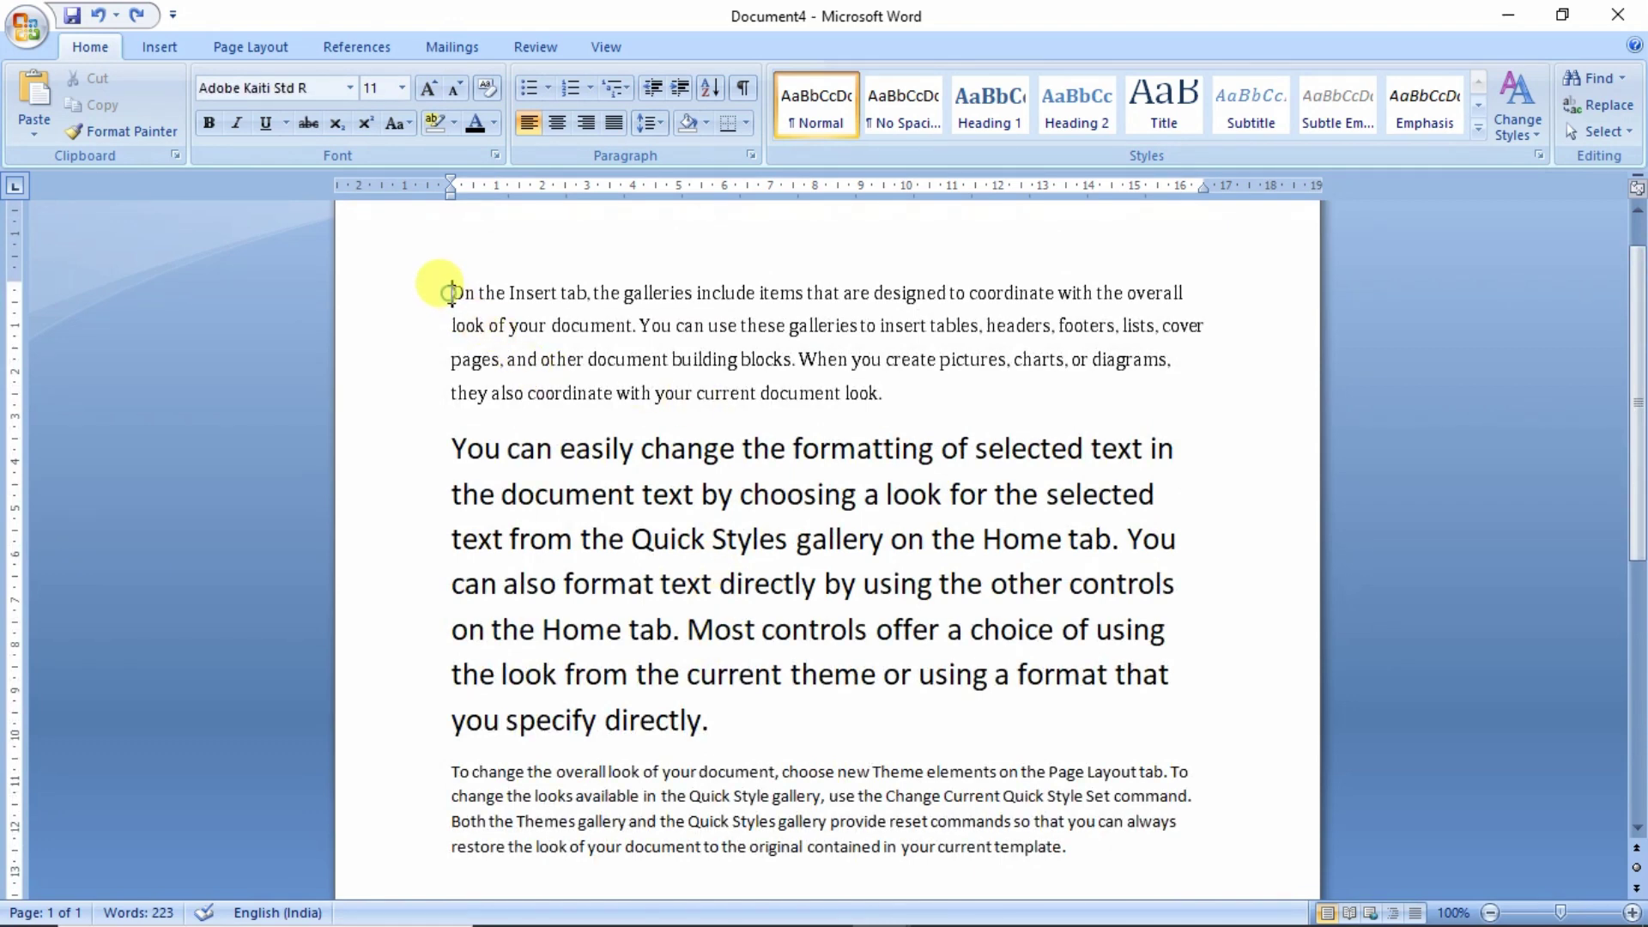
{"action": "scroll", "coordinate": [509, 514], "scroll_direction": "up", "scroll_amount": 2}
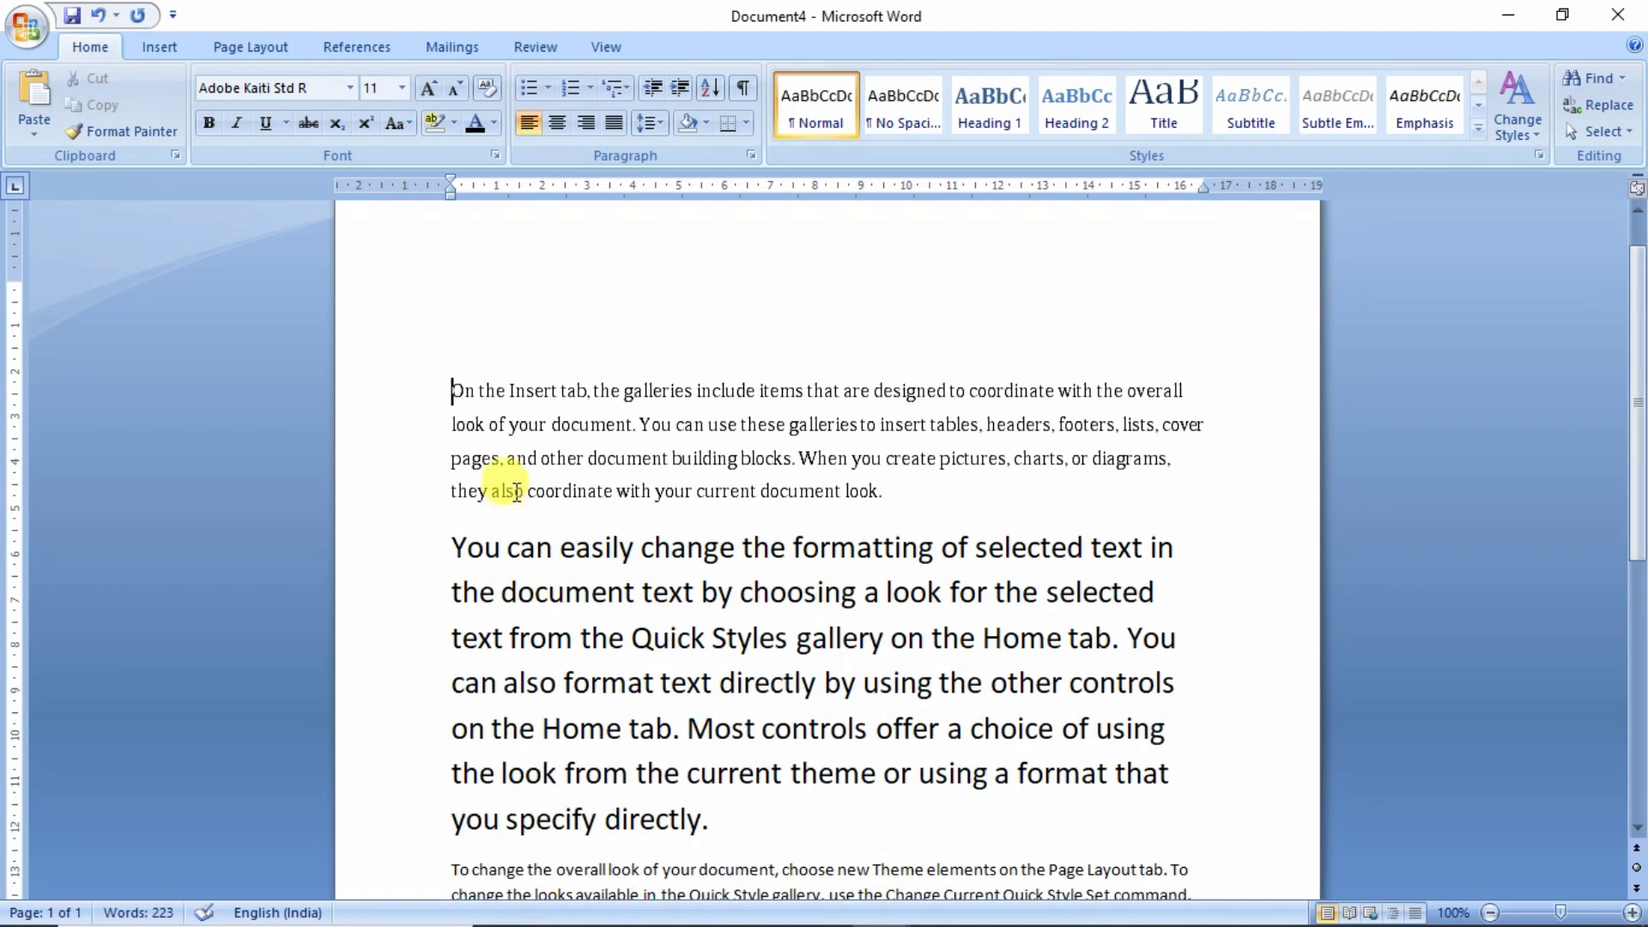
{"action": "left_click", "coordinate": [477, 336]}
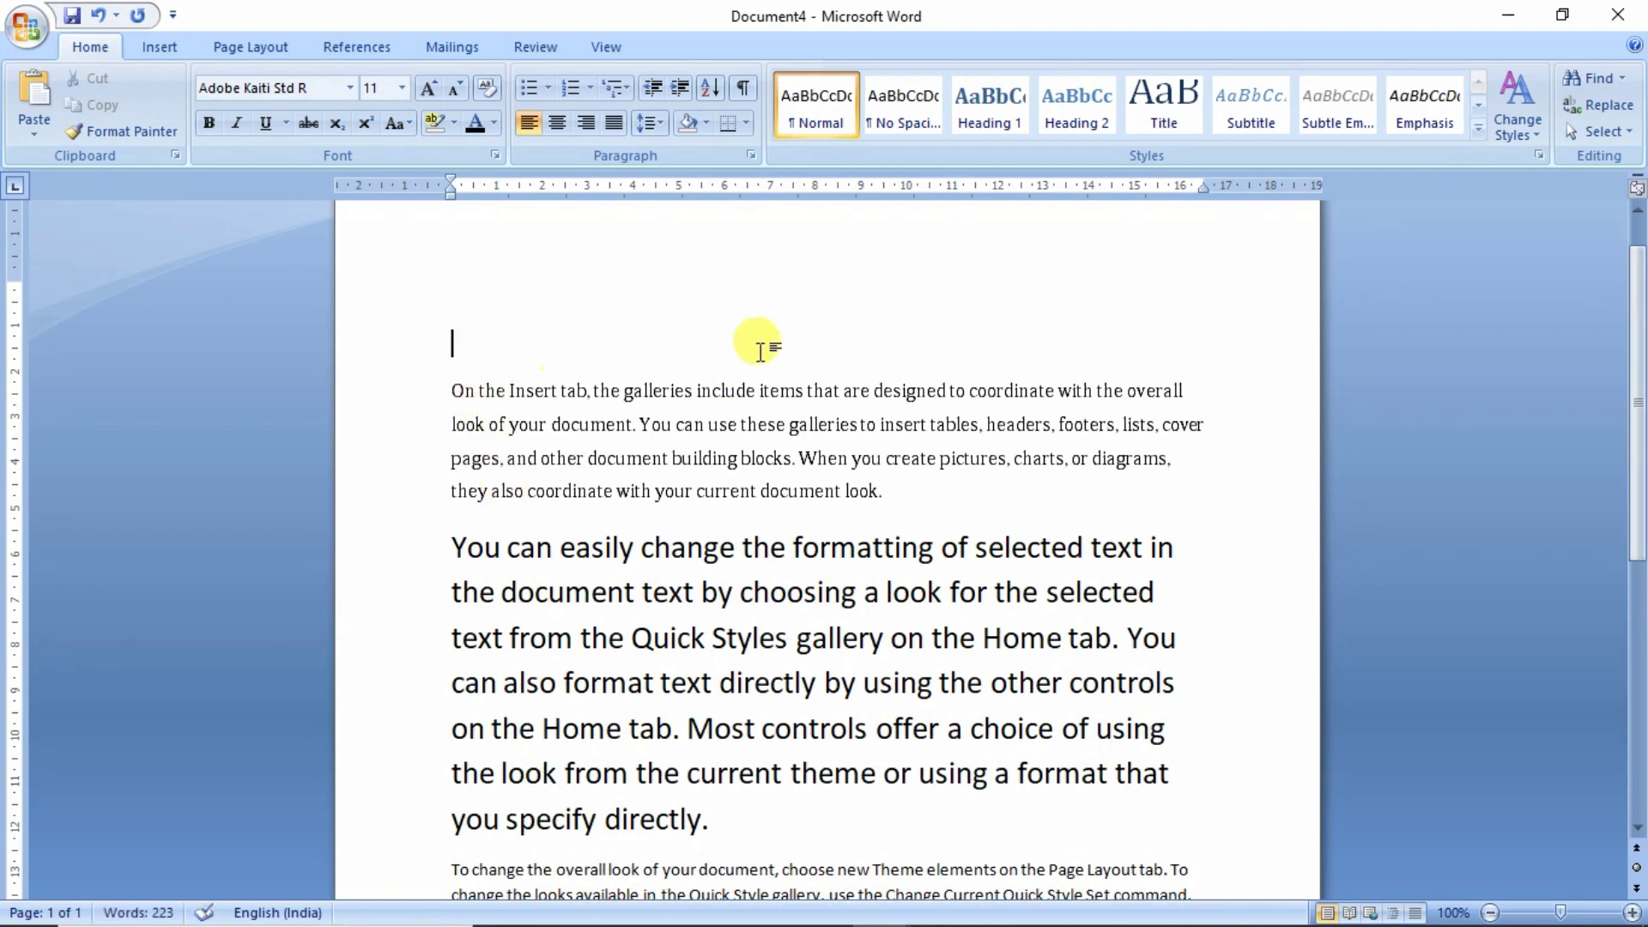
{"action": "left_click", "coordinate": [564, 127]}
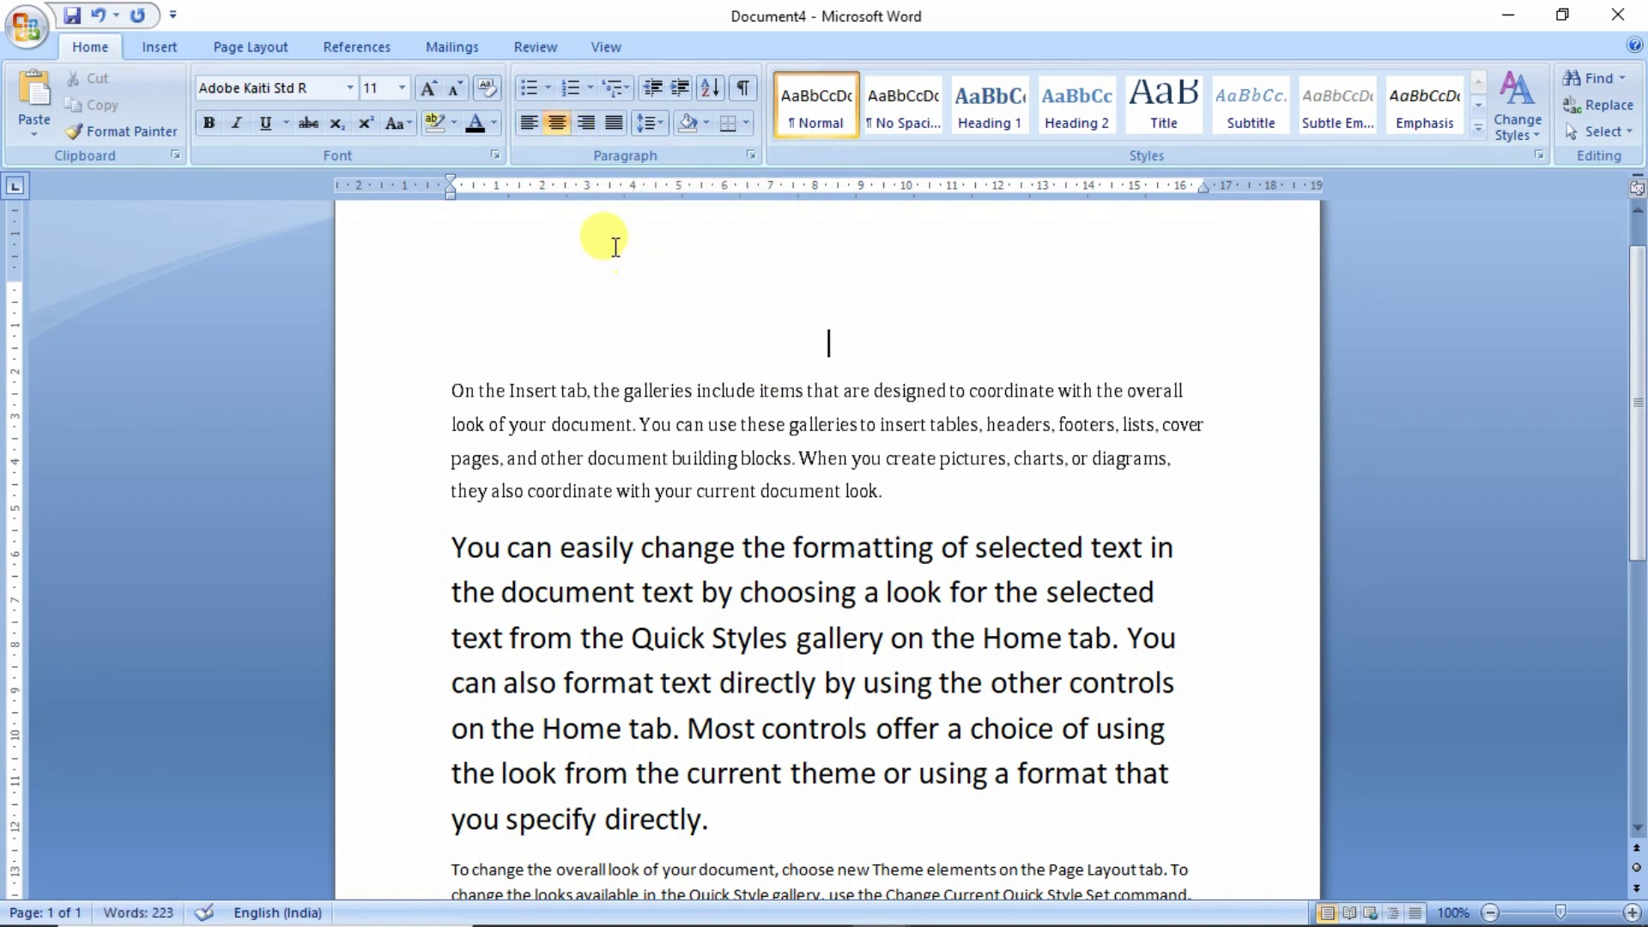
{"action": "left_click", "coordinate": [533, 130]}
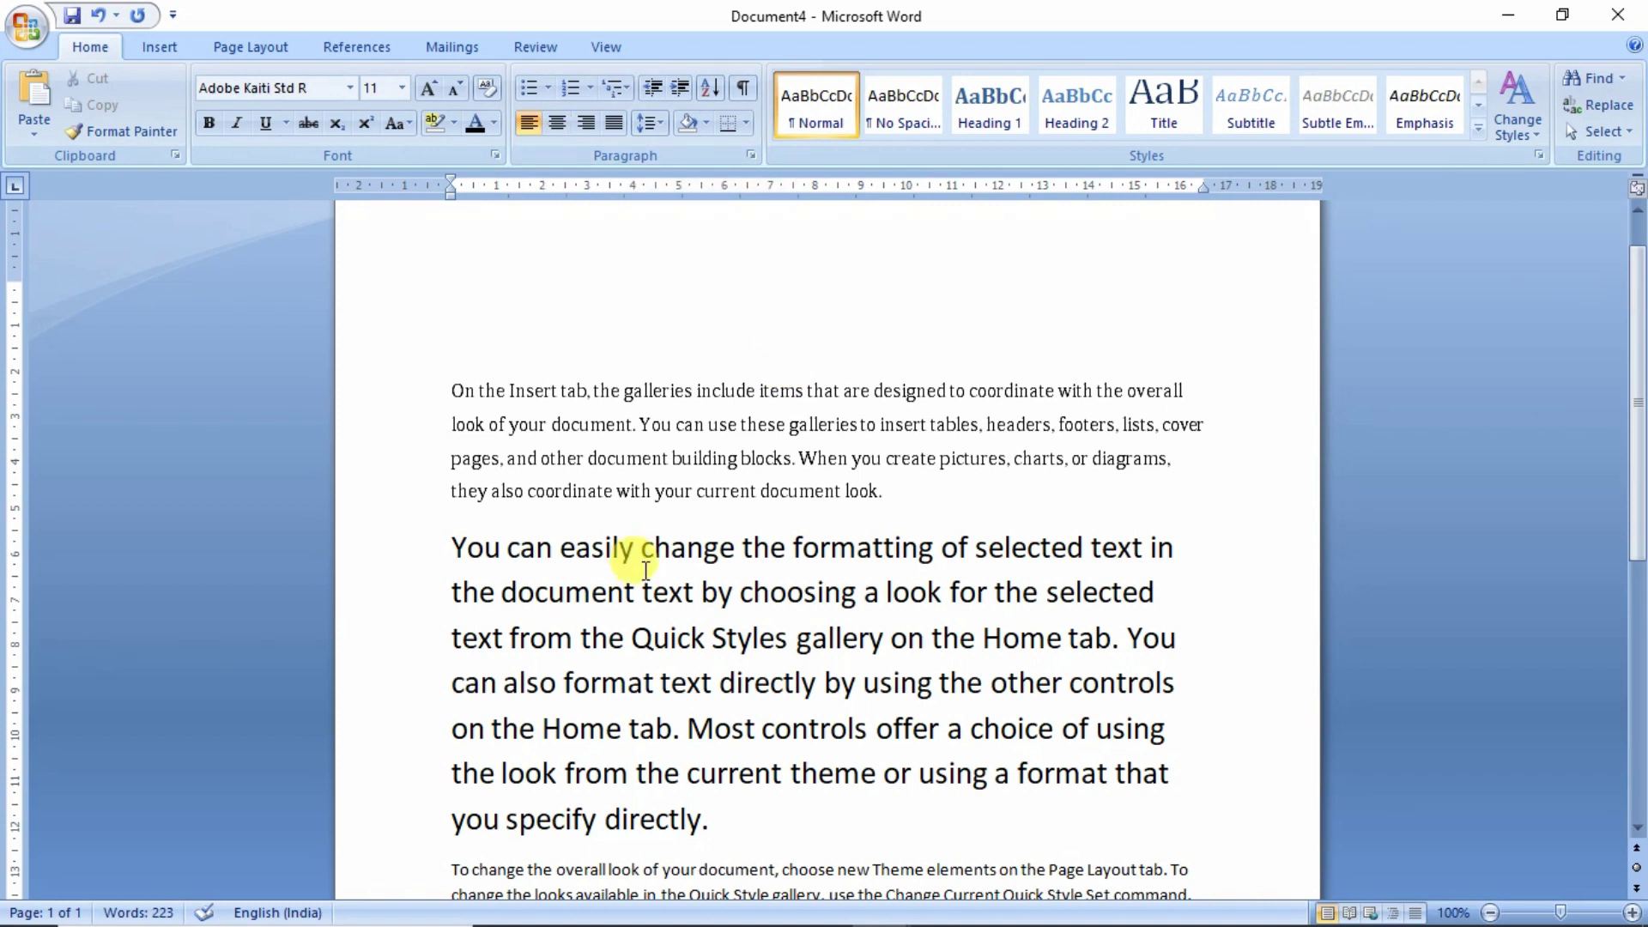
{"action": "key", "text": "ctrl+e"}
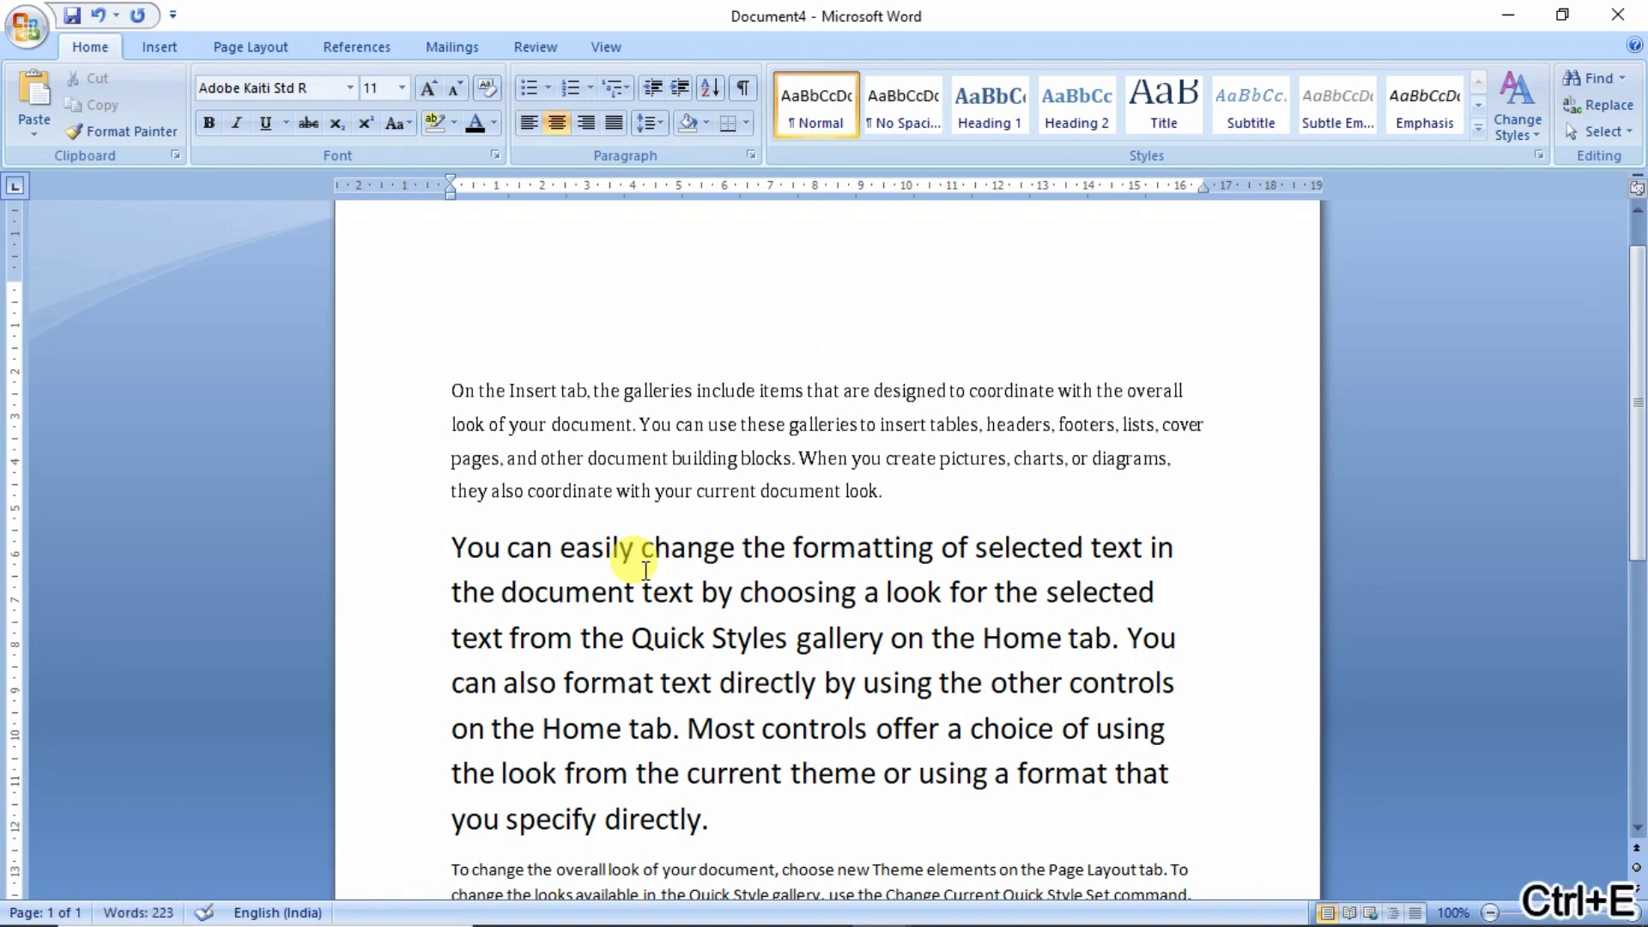
{"action": "type", "text": "C"}
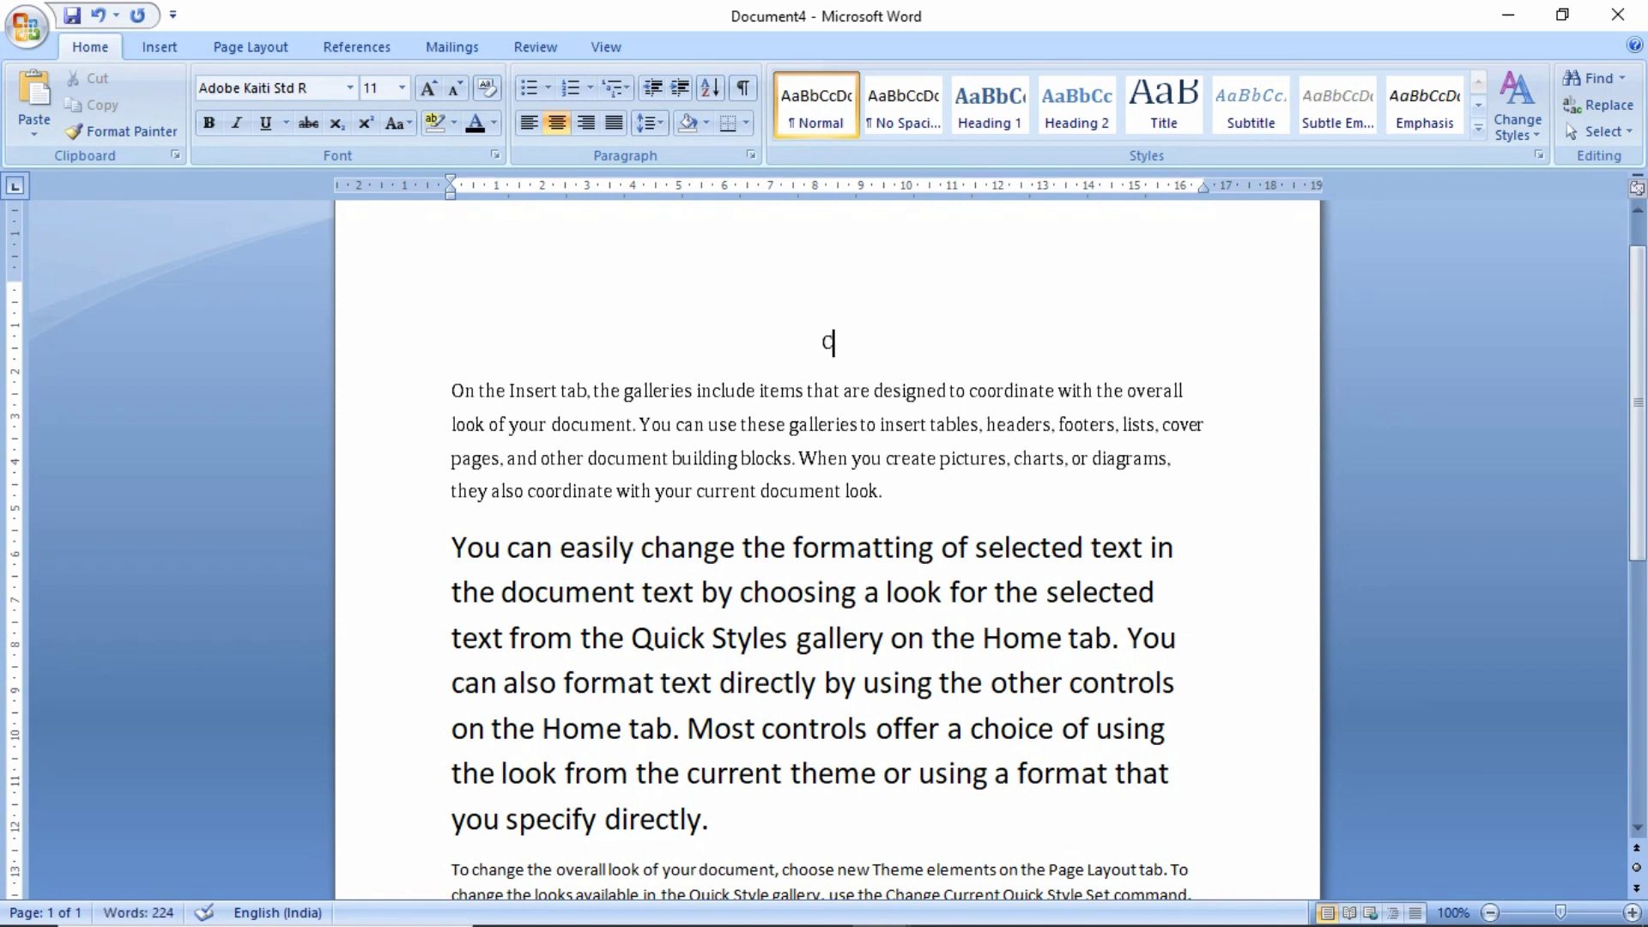
{"action": "type", "text": "omputer Basic"}
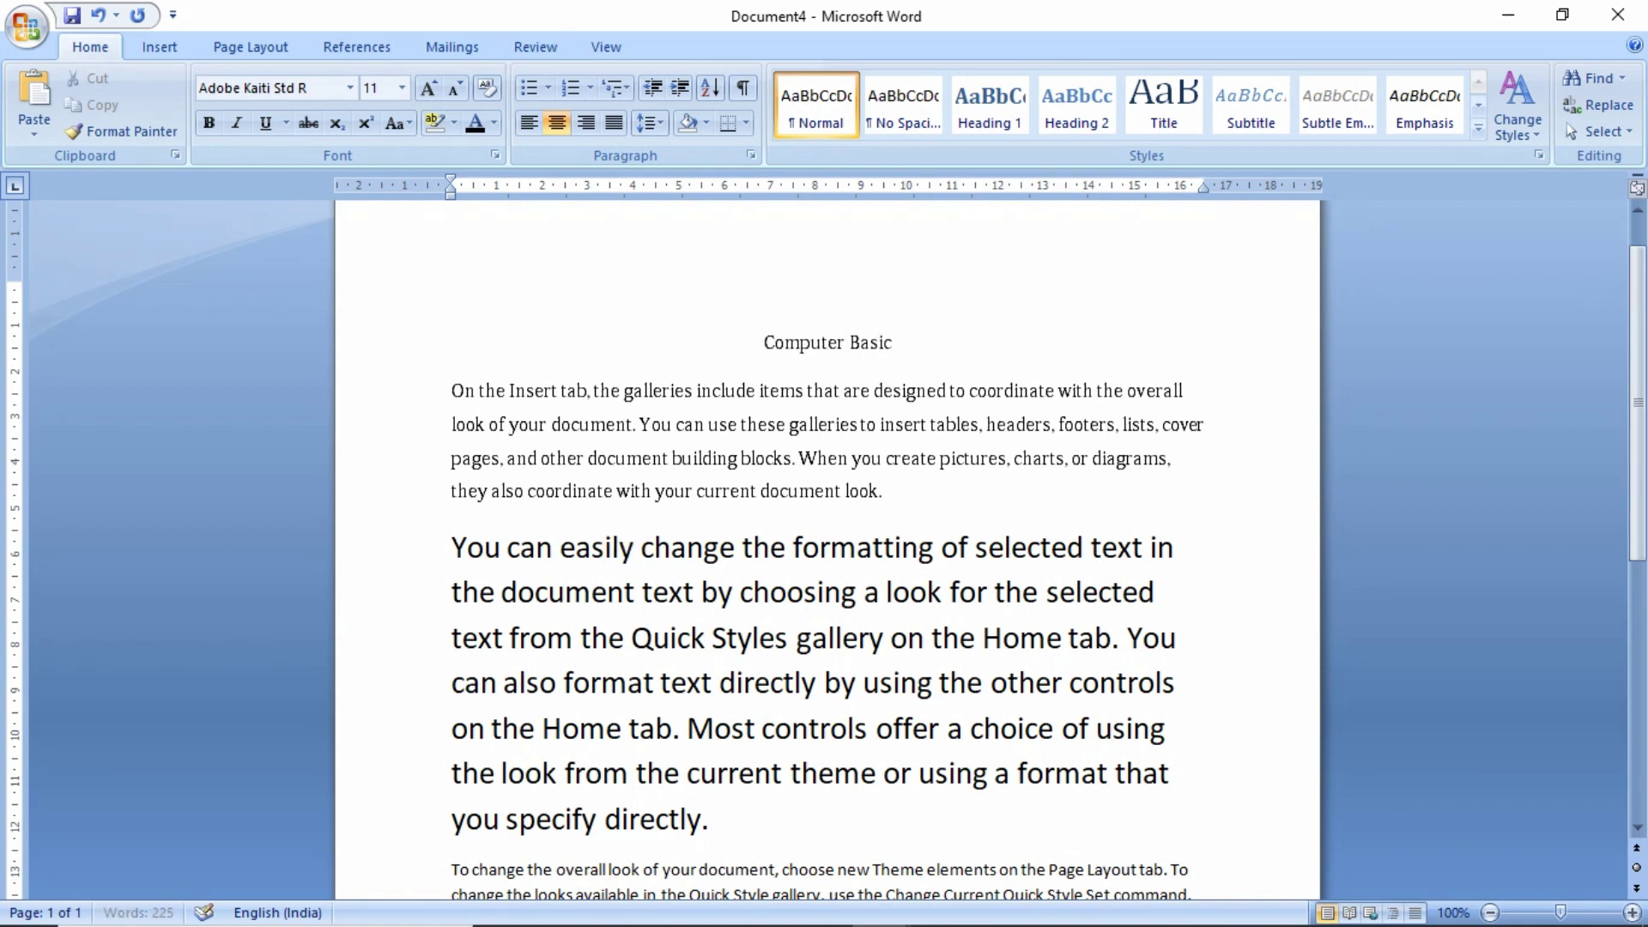
{"action": "type", "text": " Infor"}
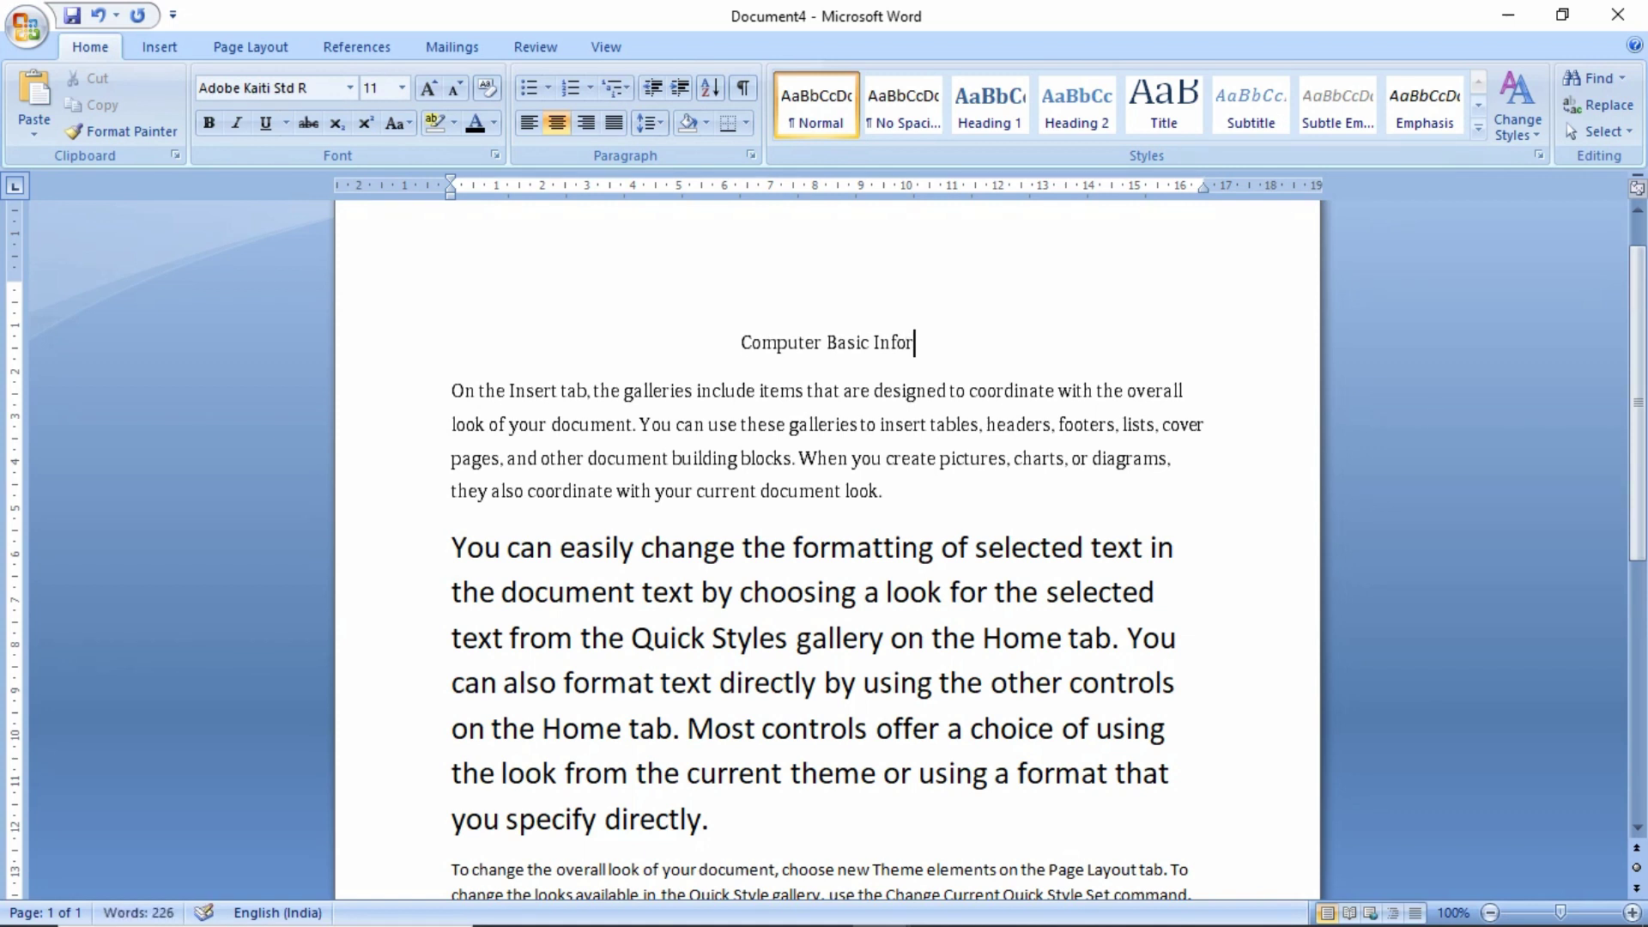
{"action": "type", "text": "mation"}
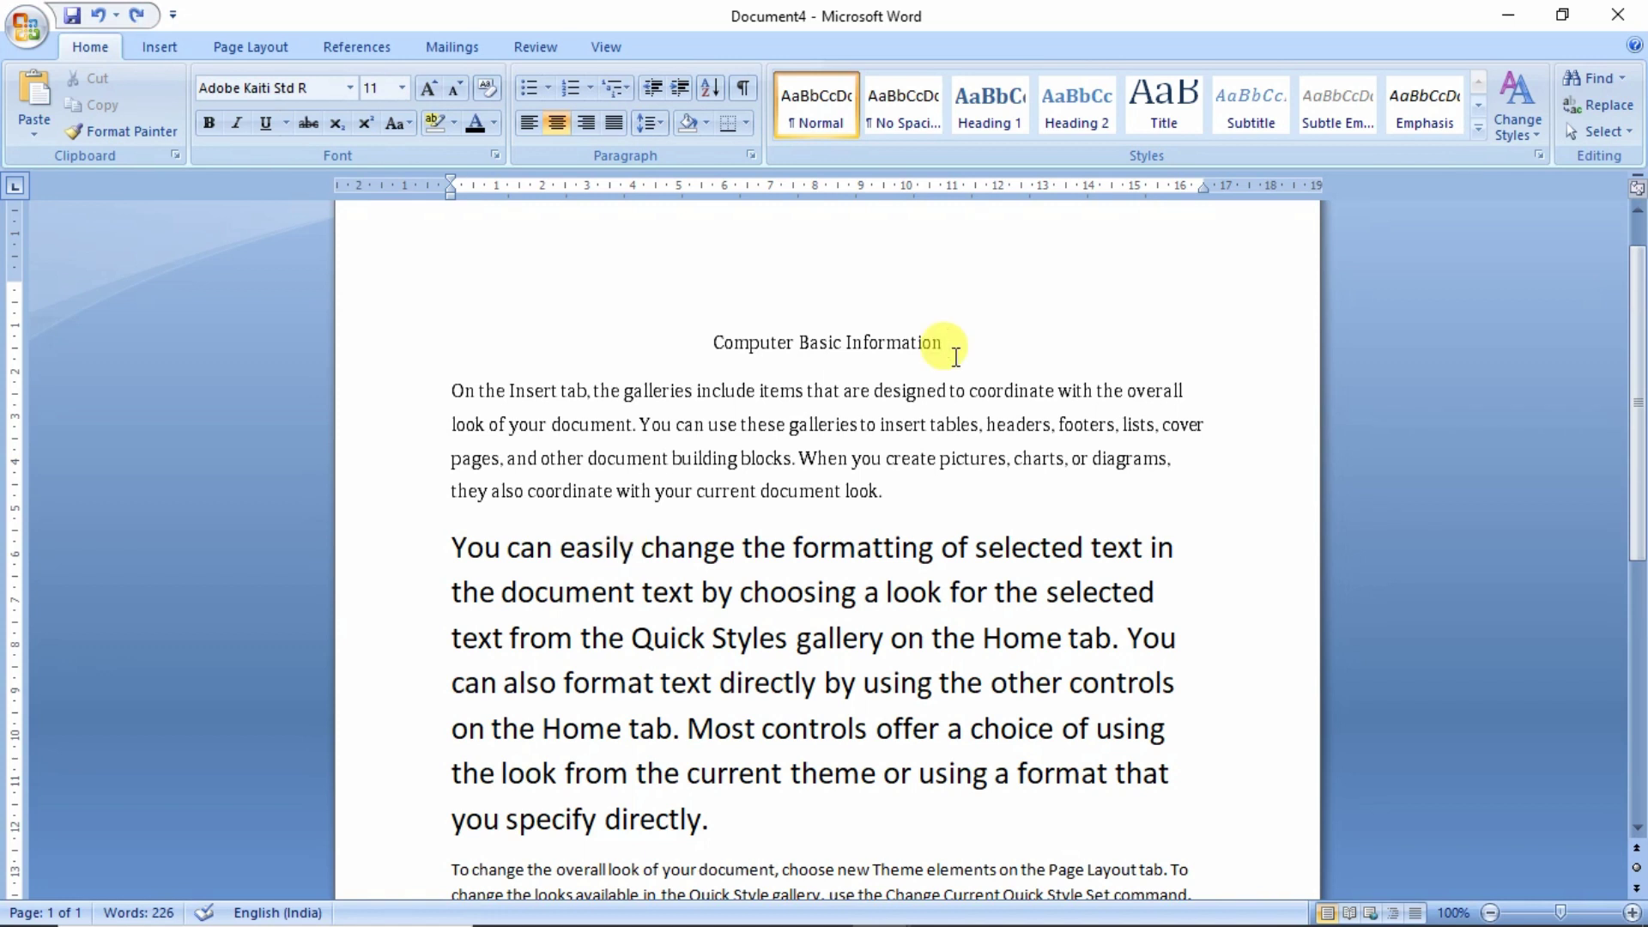
- Step the title's font size up from 11 through 14 and 16 to 18 point, then reselect it
{"action": "left_click_drag", "start_coordinate": [951, 342], "coordinate": [717, 340]}
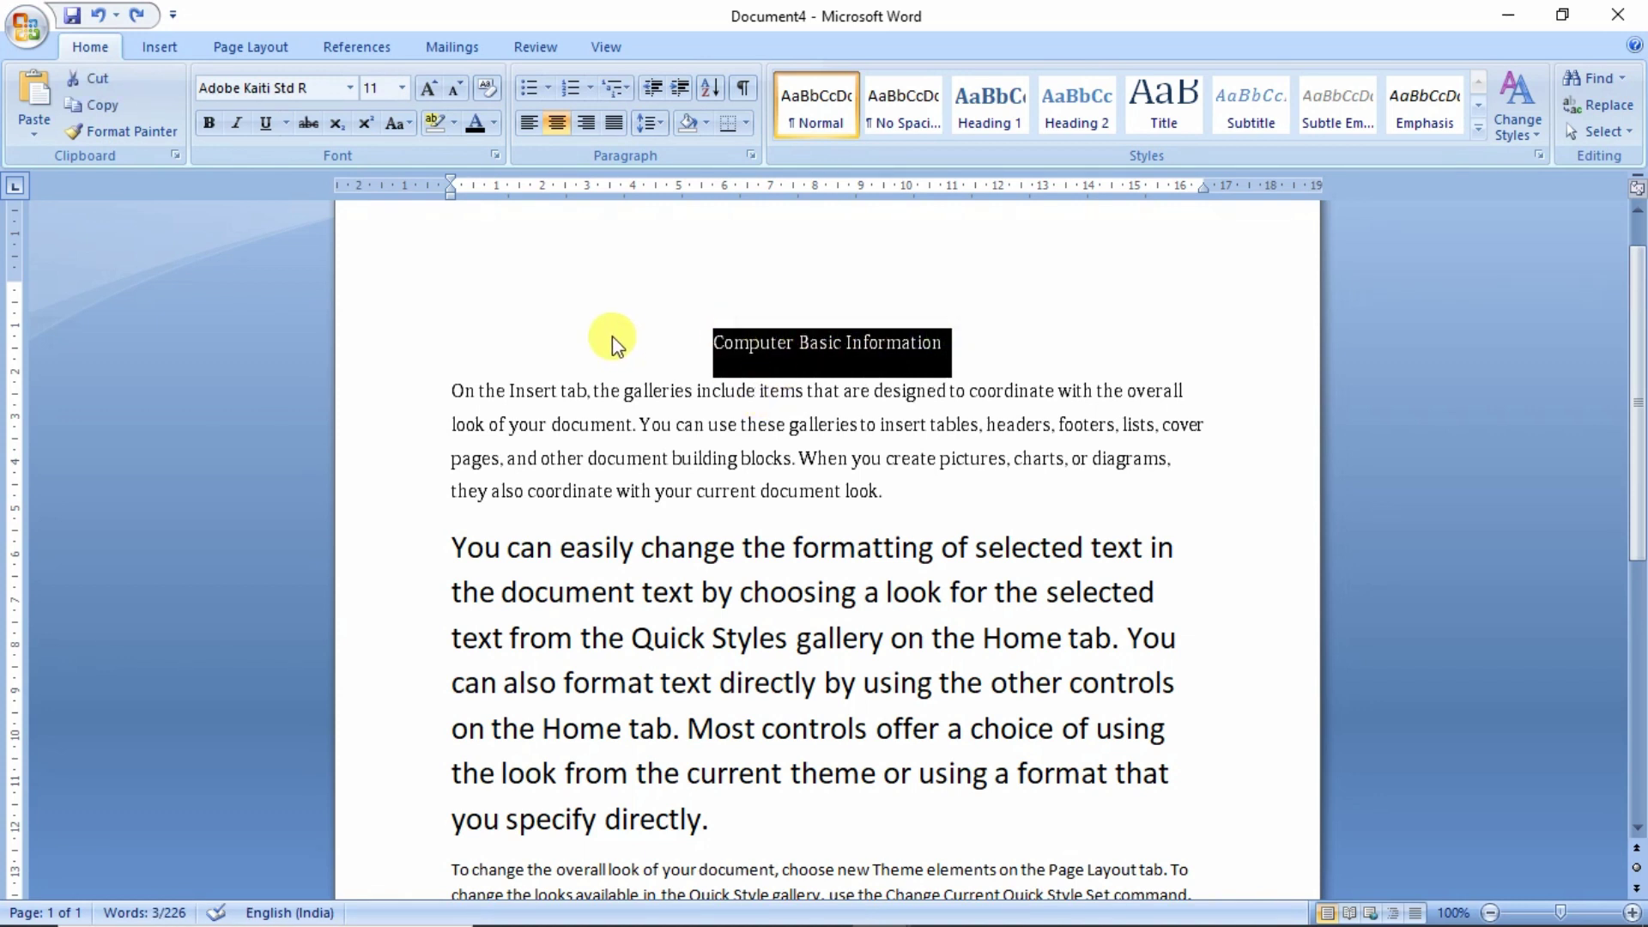
{"action": "key", "text": "ctrl+shift+period"}
{"action": "key", "text": "ctrl+shift+period"}
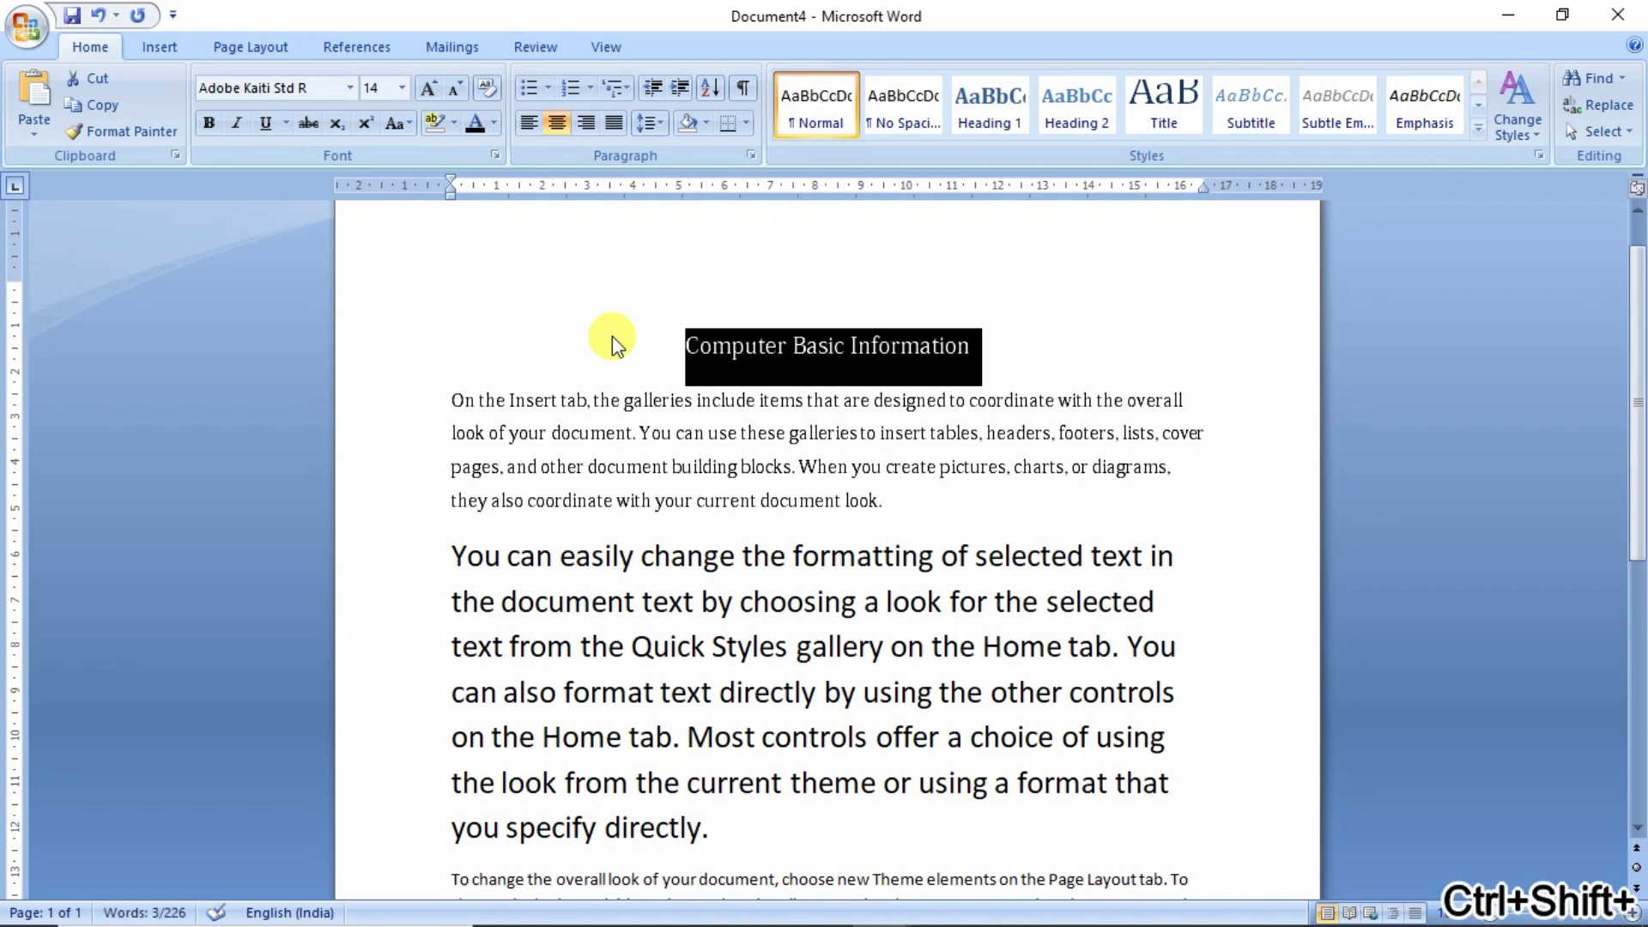
{"action": "key", "text": "ctrl+shift+period"}
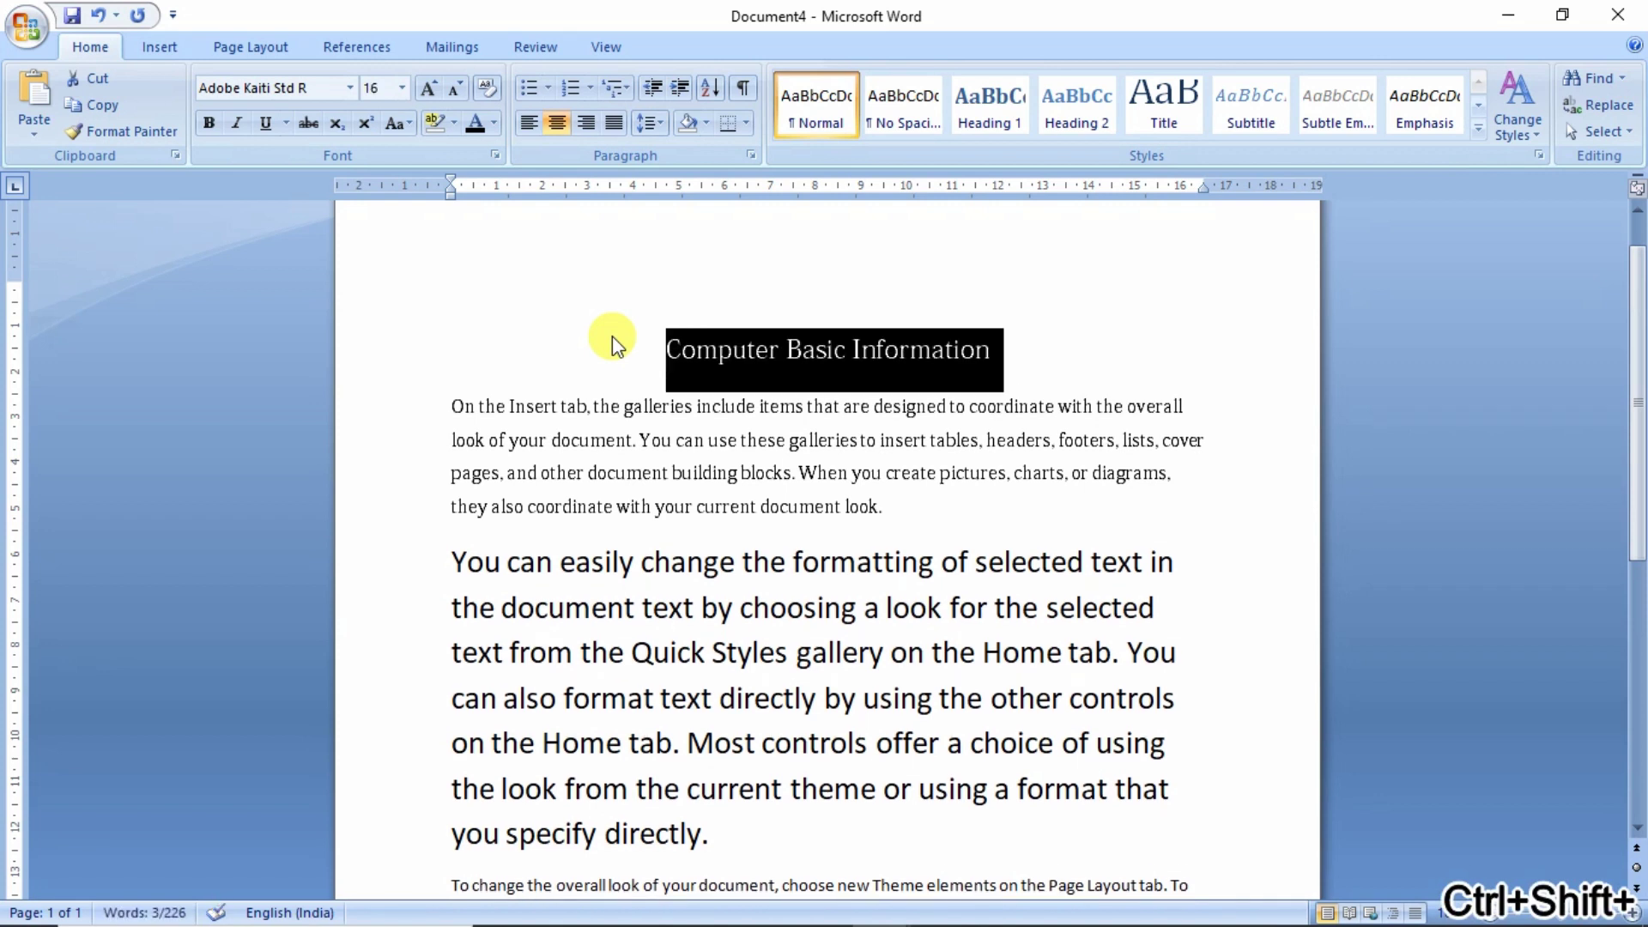
{"action": "key", "text": "ctrl+shift+period"}
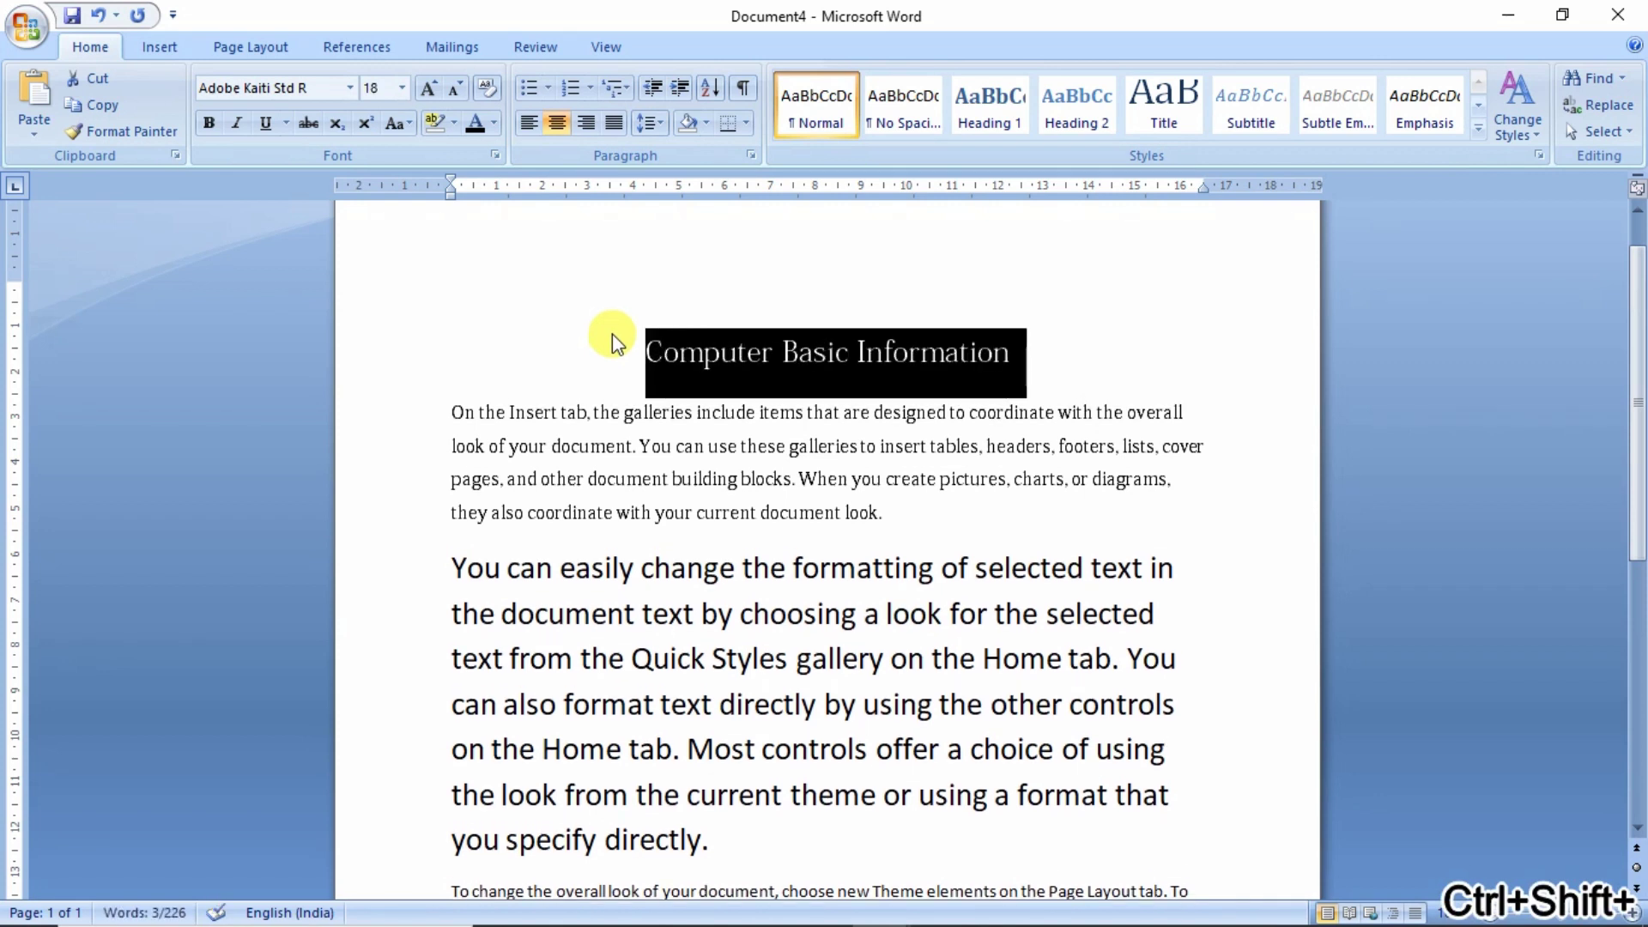
{"action": "left_click", "coordinate": [867, 352]}
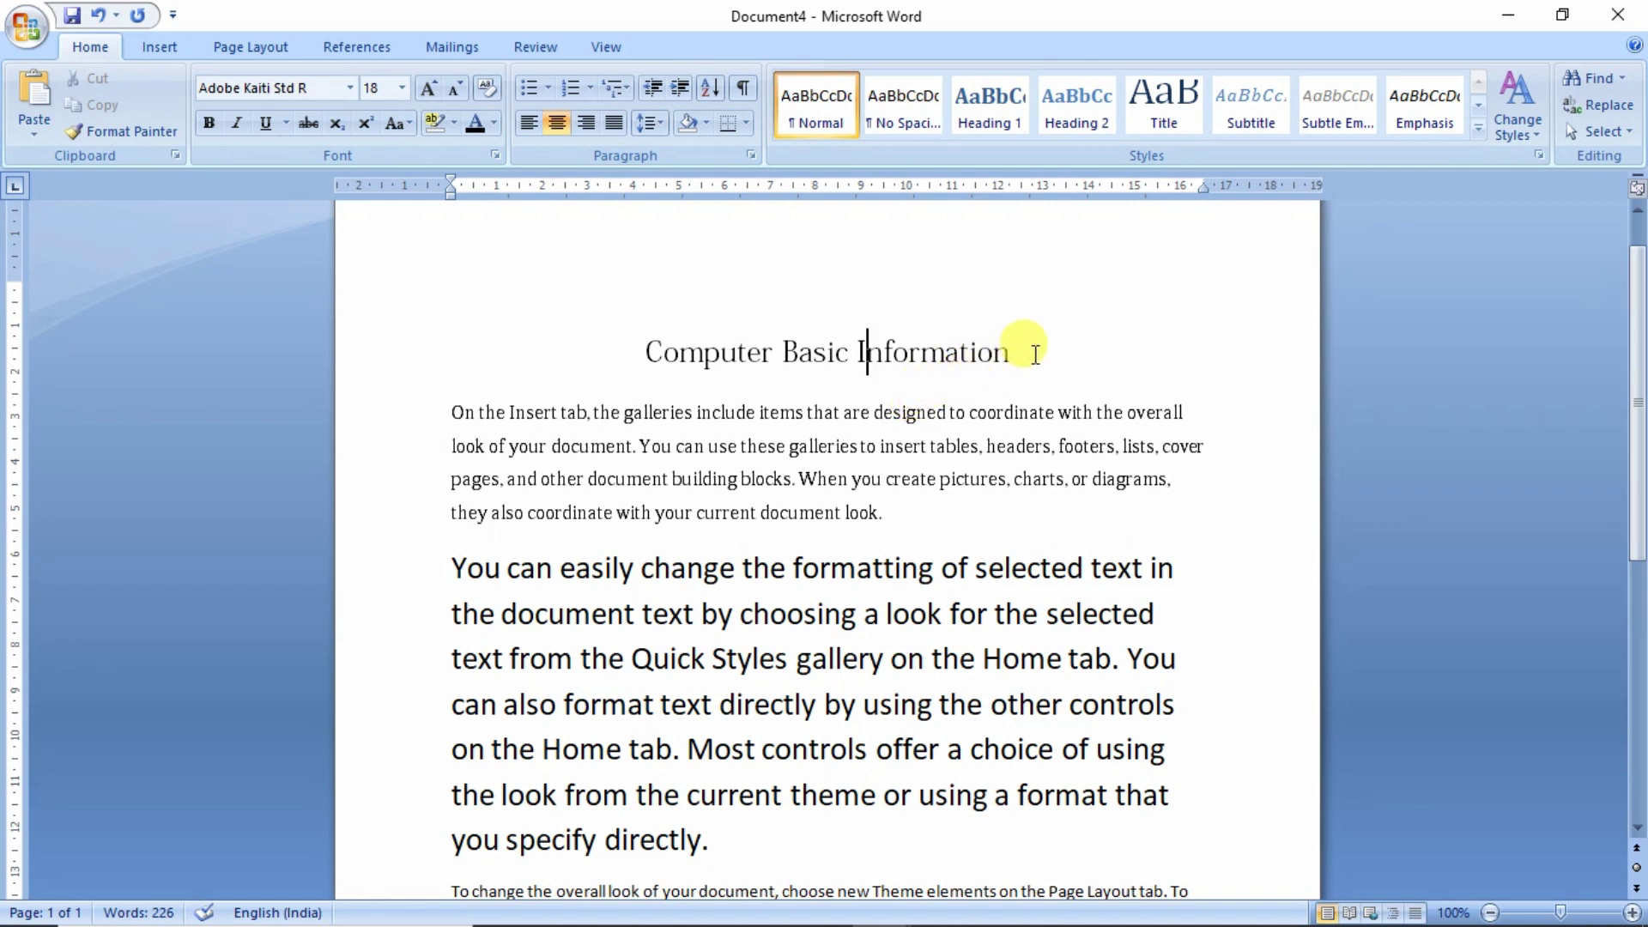
{"action": "left_click_drag", "start_coordinate": [1020, 353], "coordinate": [661, 351]}
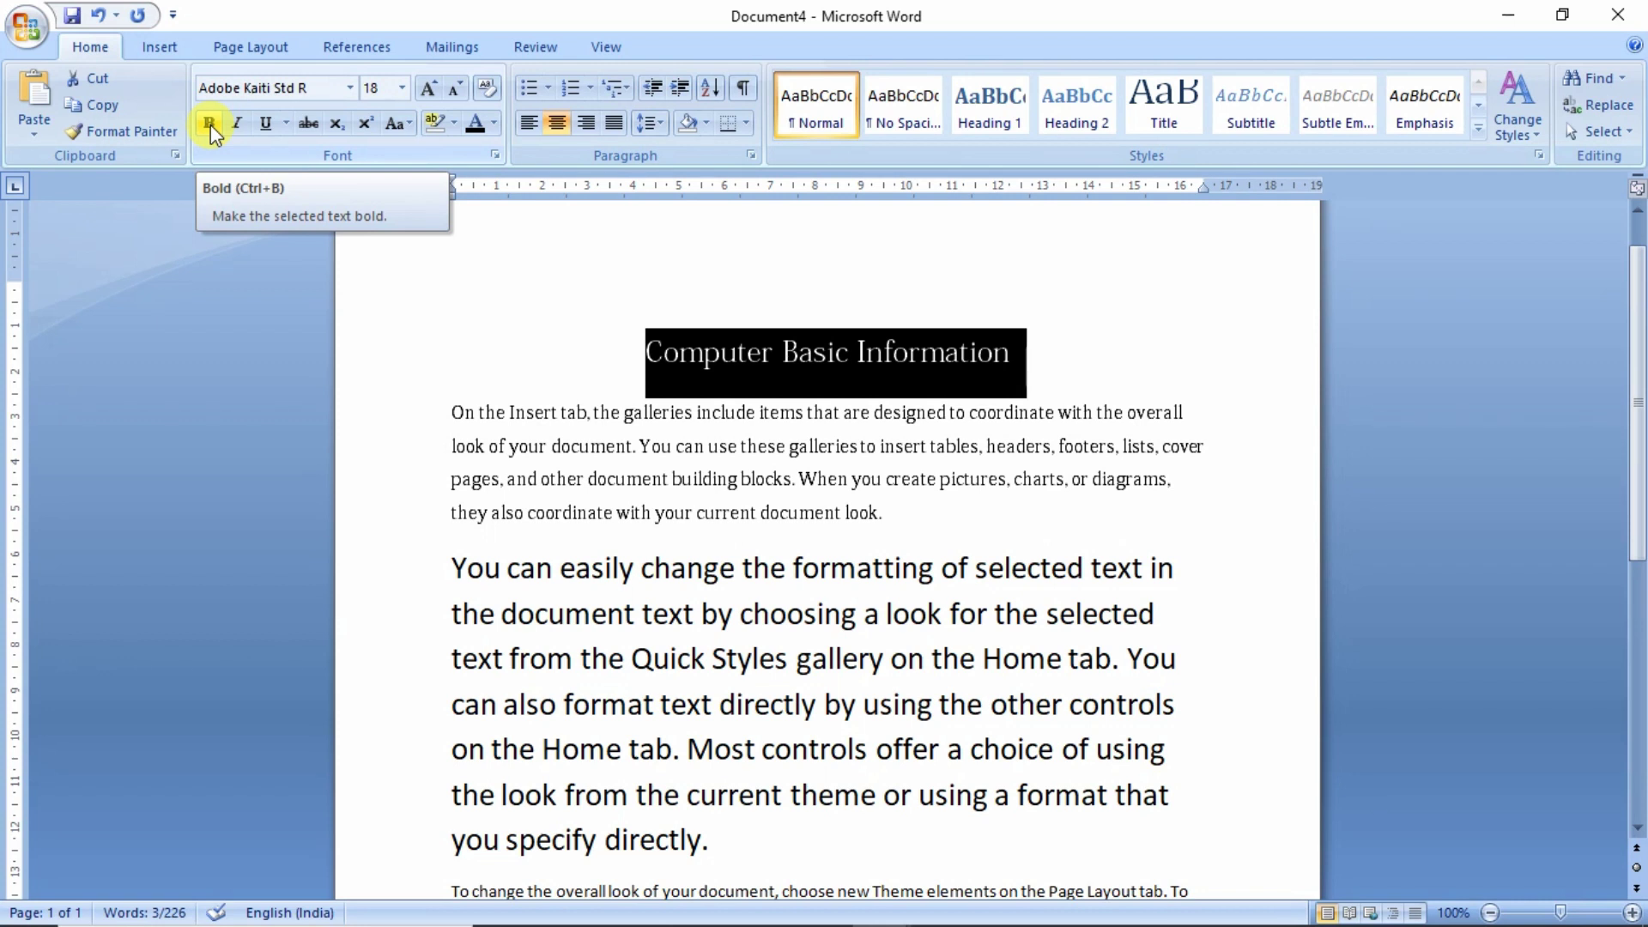
- Bold the whole title, italicize 'Information', and underline 'Computer Basic'
{"action": "left_click", "coordinate": [209, 126]}
{"action": "left_click", "coordinate": [779, 419]}
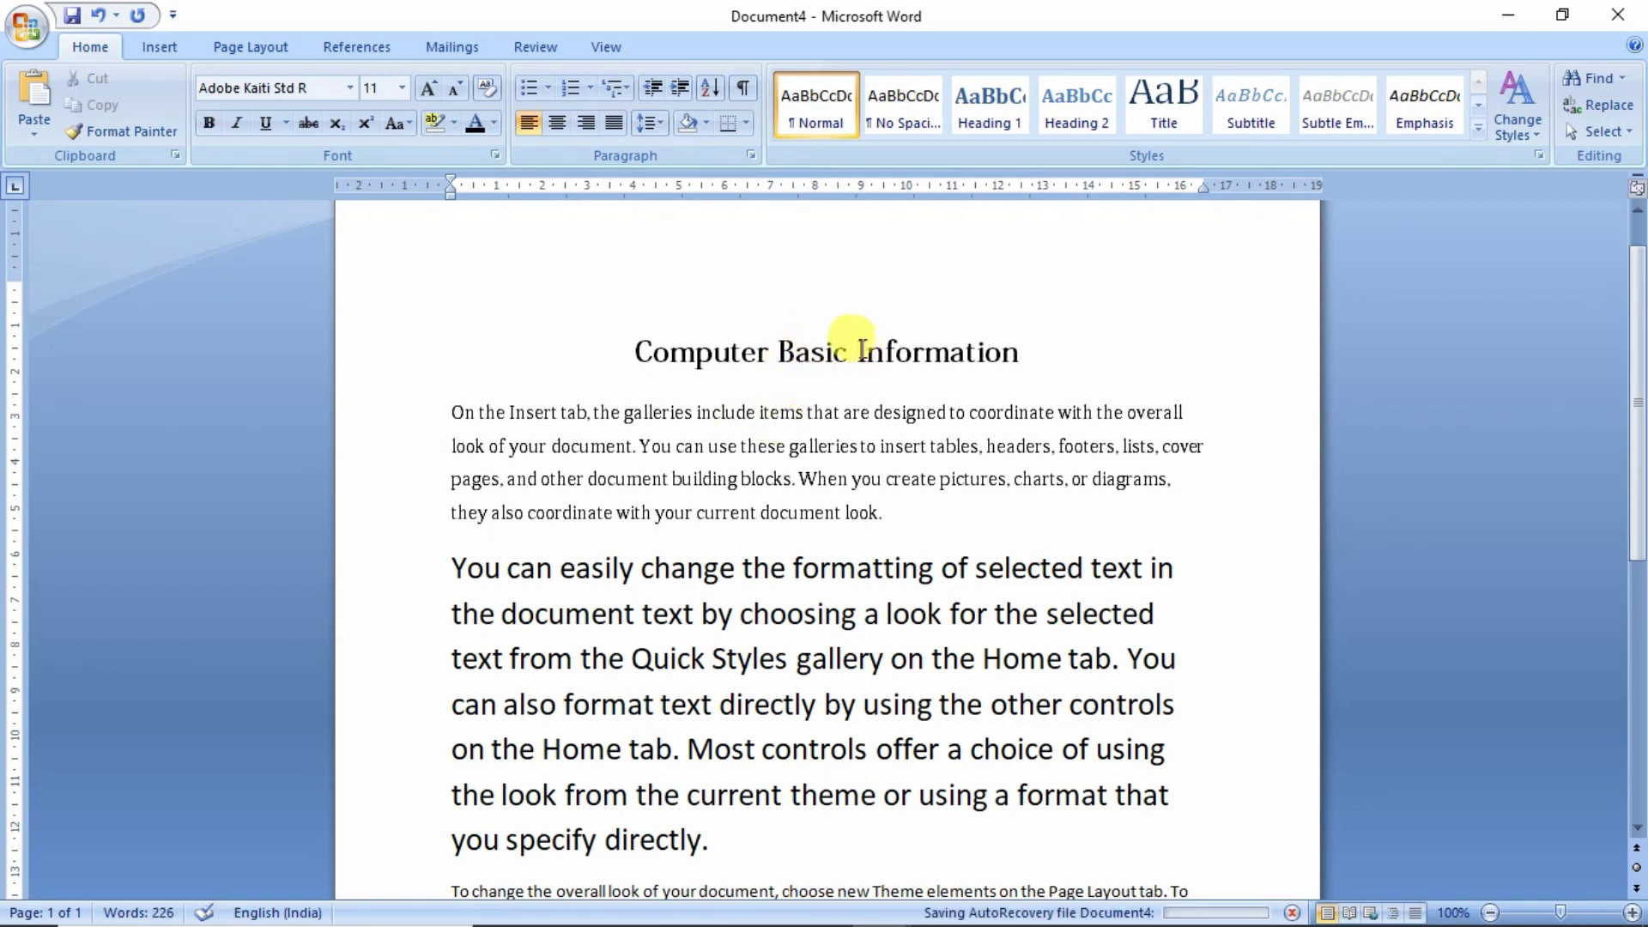
{"action": "left_click_drag", "start_coordinate": [855, 352], "coordinate": [1019, 352]}
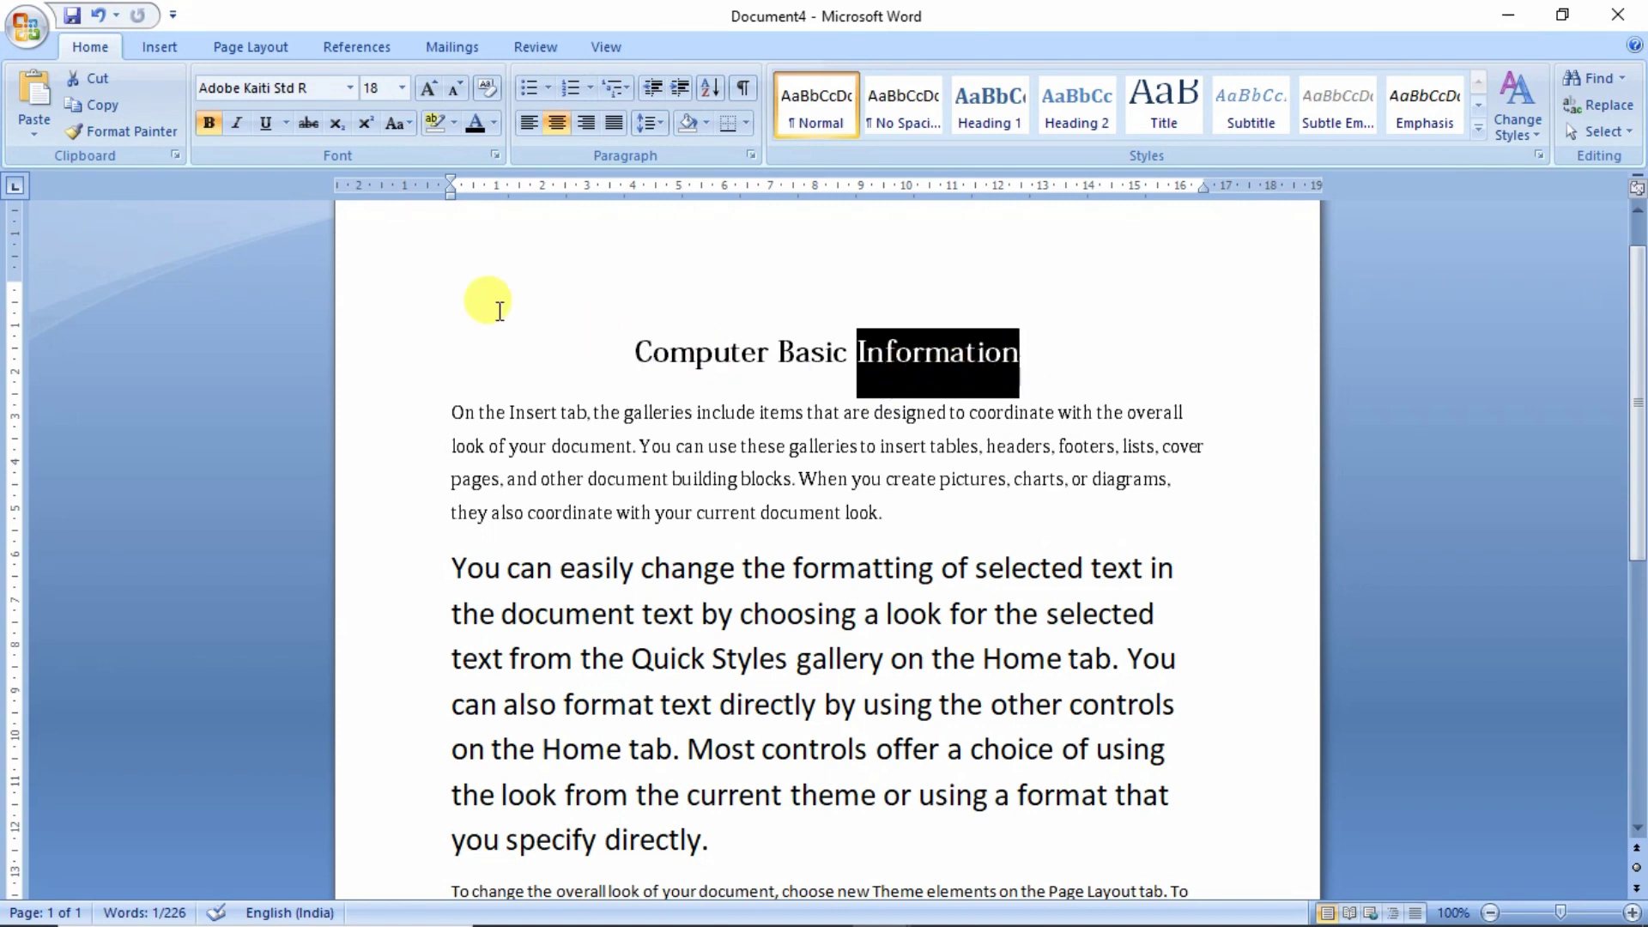
{"action": "left_click", "coordinate": [230, 127]}
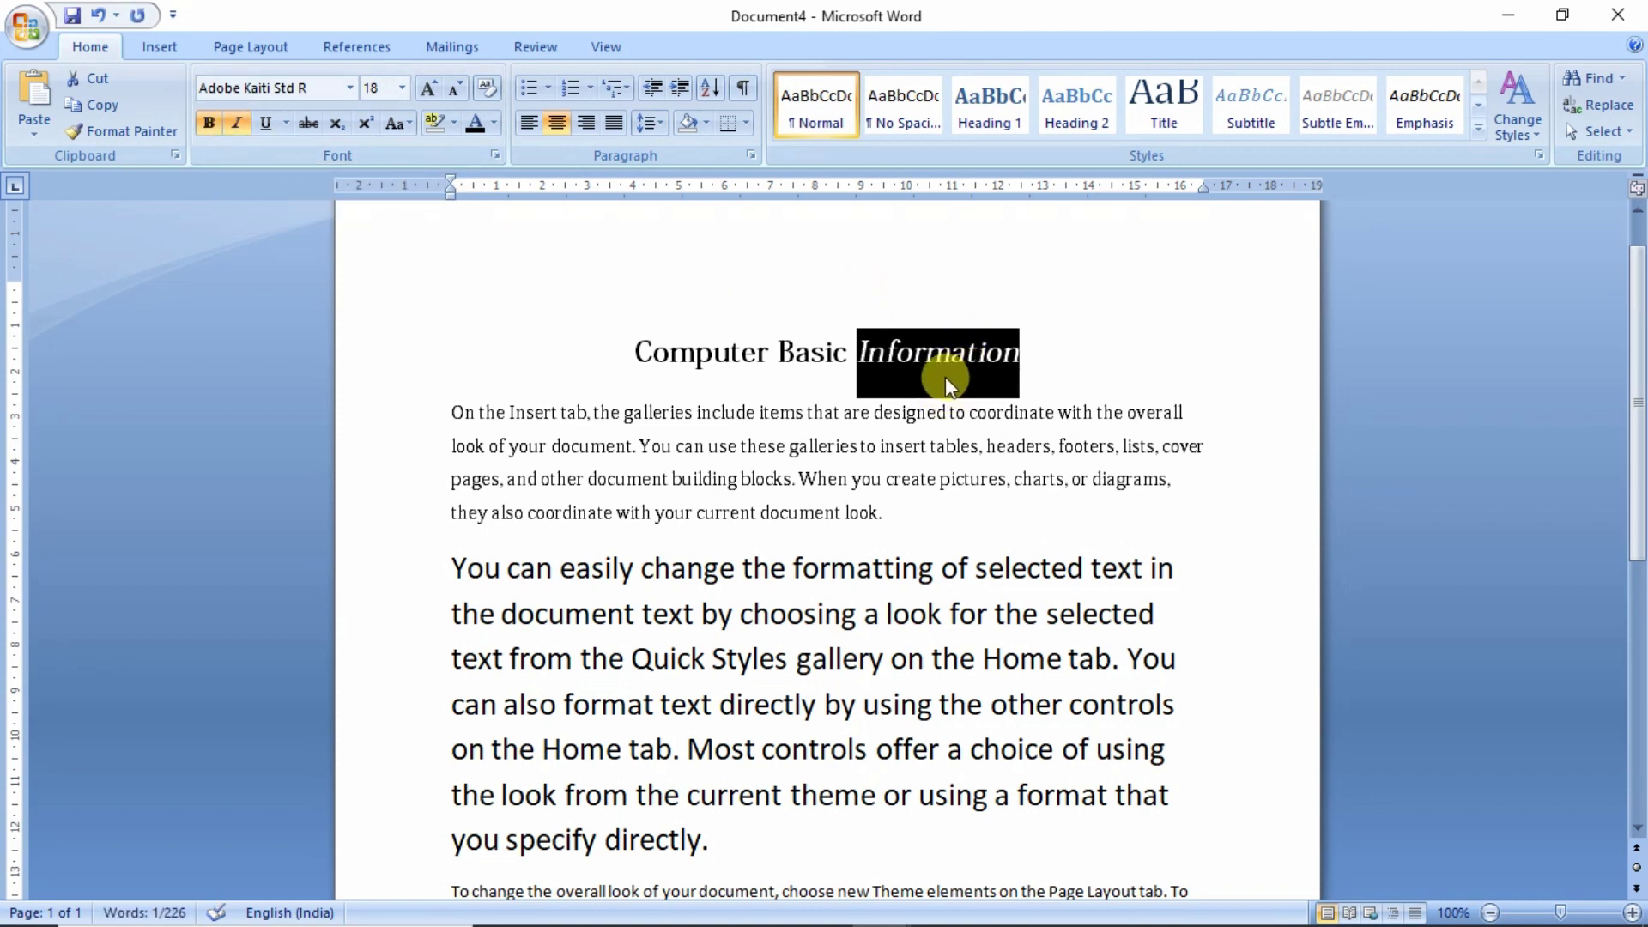
{"action": "left_click", "coordinate": [854, 413]}
{"action": "left_click_drag", "start_coordinate": [850, 352], "coordinate": [687, 352]}
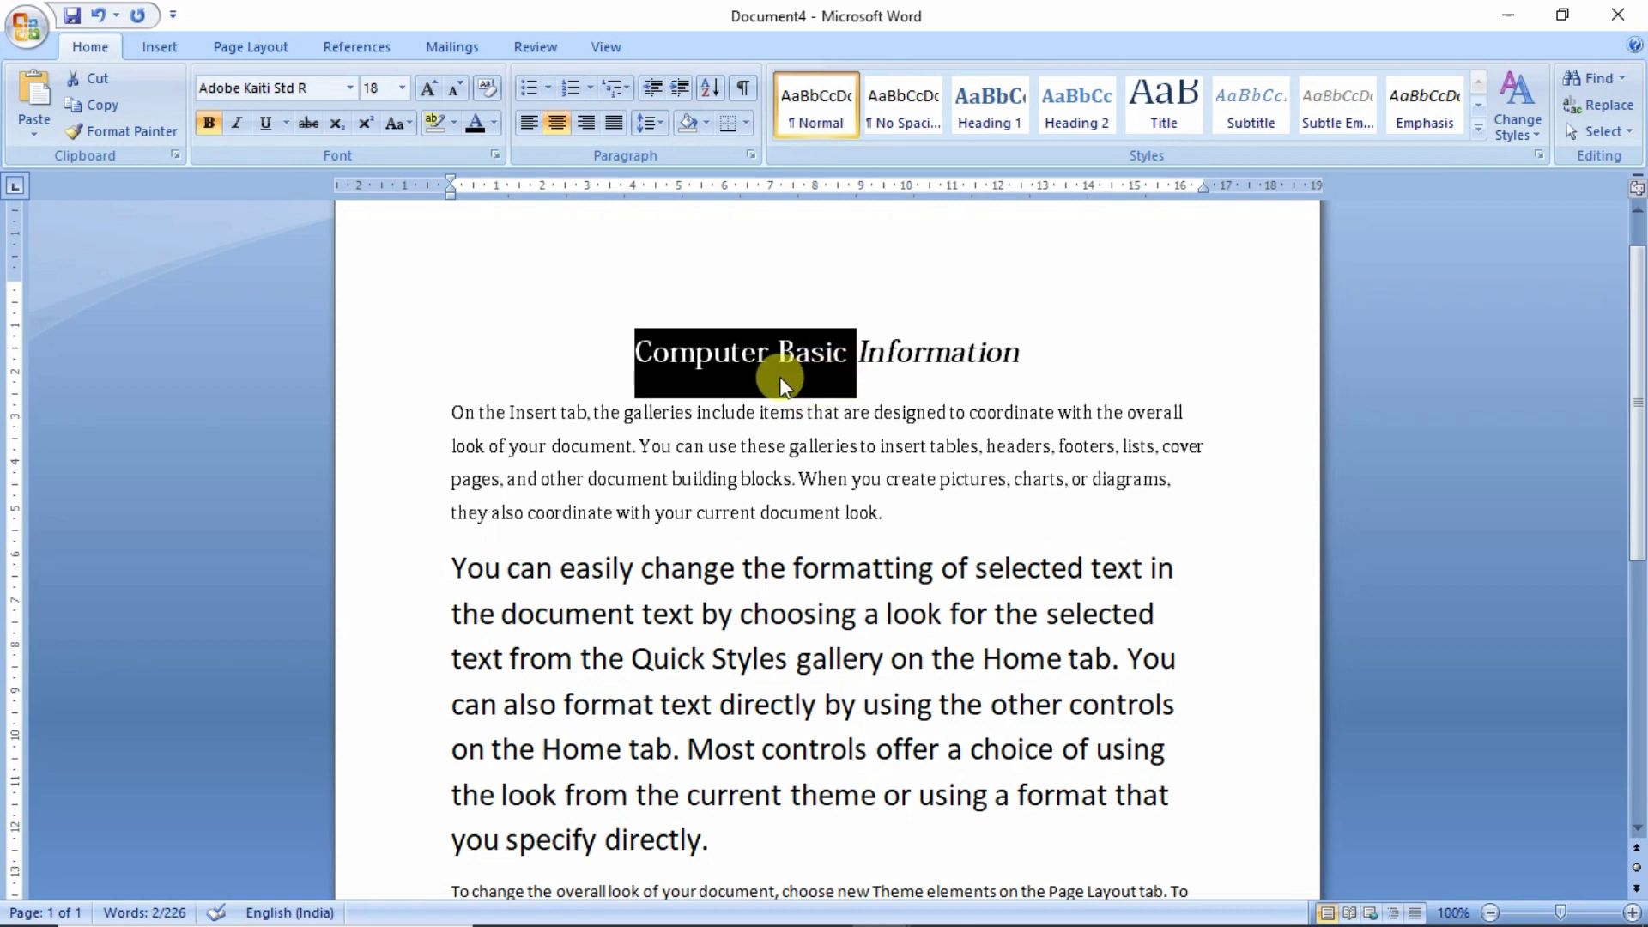
{"action": "left_click", "coordinate": [261, 128]}
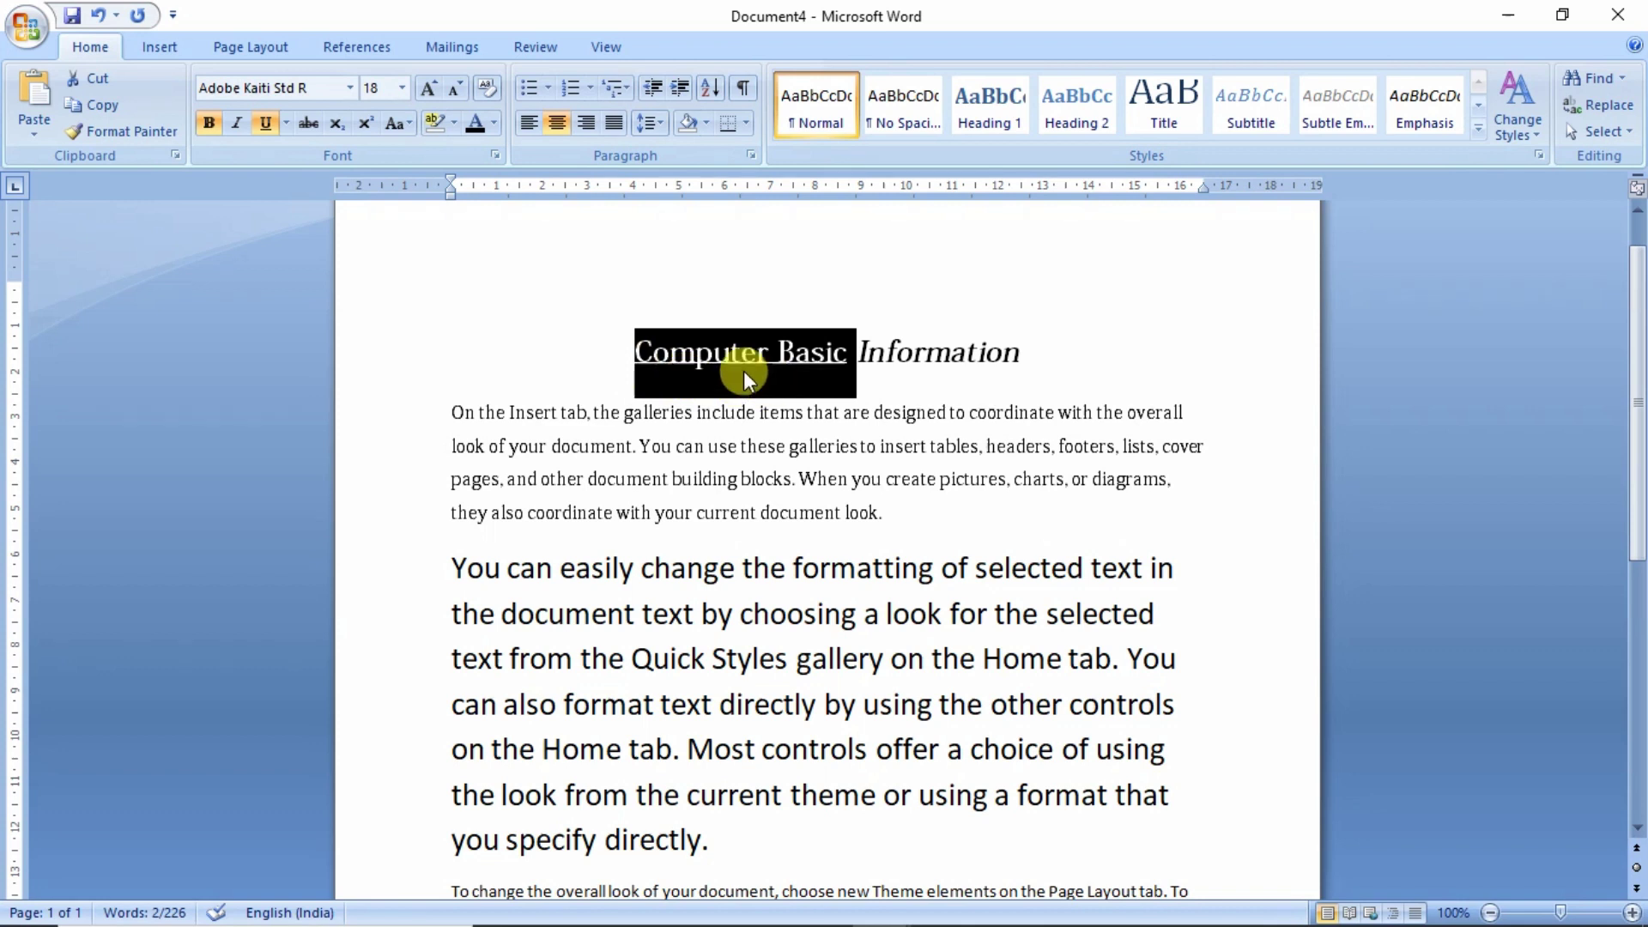
- Change the underline style beneath 'Computer Basic' and set the underline colour to red
{"action": "left_click", "coordinate": [285, 124]}
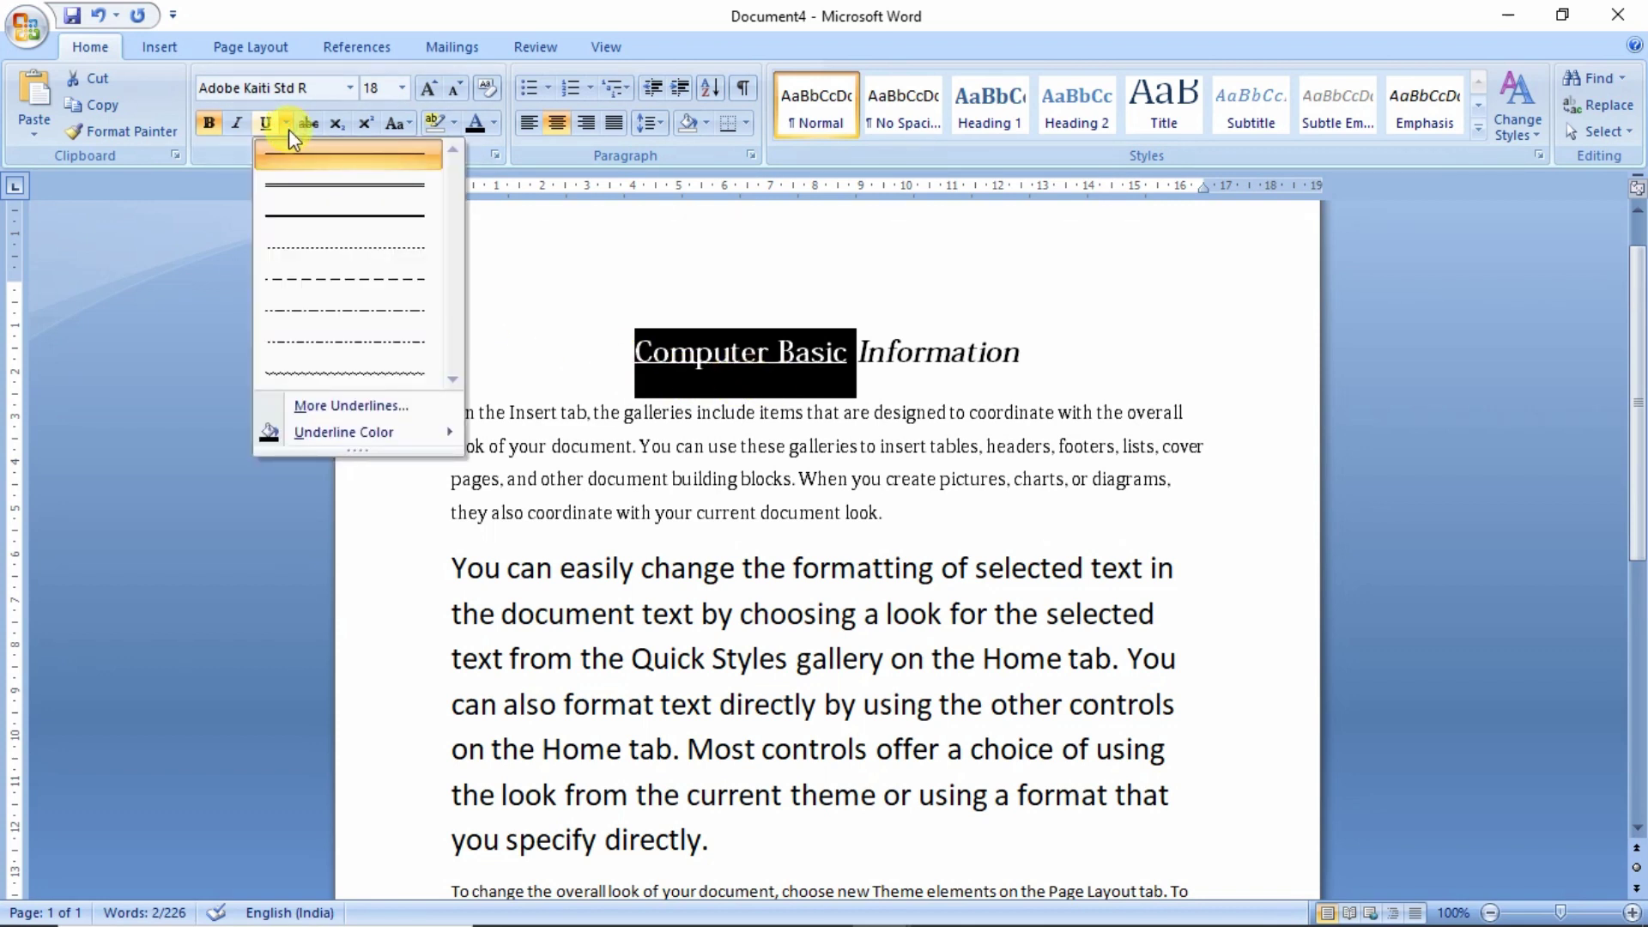
{"action": "left_click", "coordinate": [316, 186]}
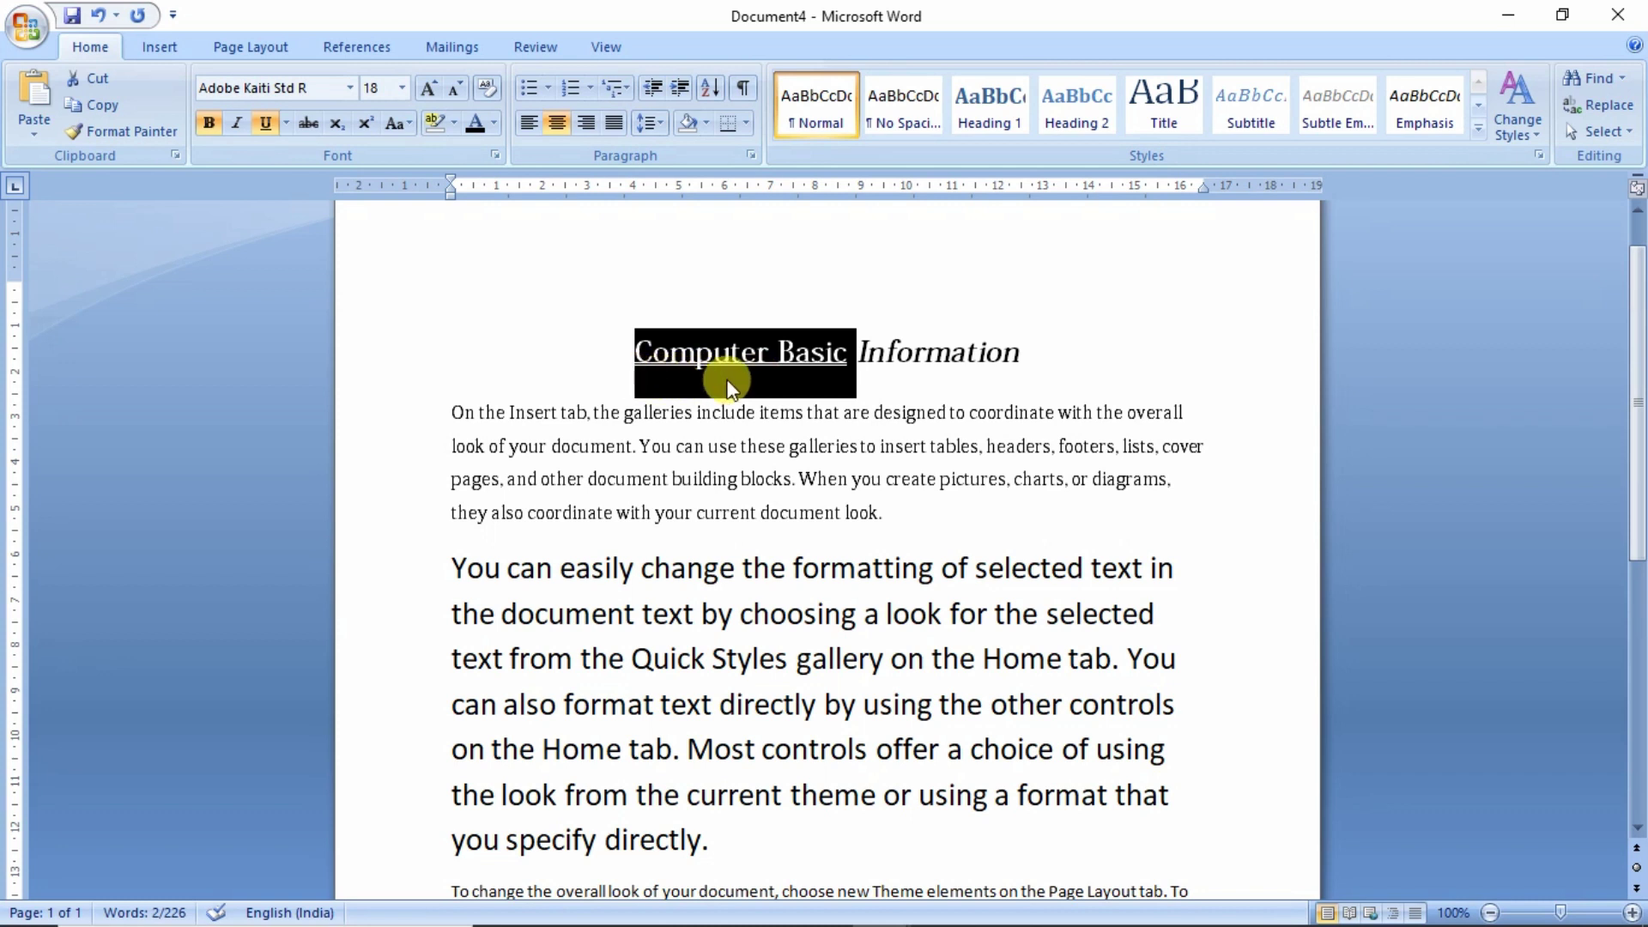
{"action": "left_click", "coordinate": [285, 125]}
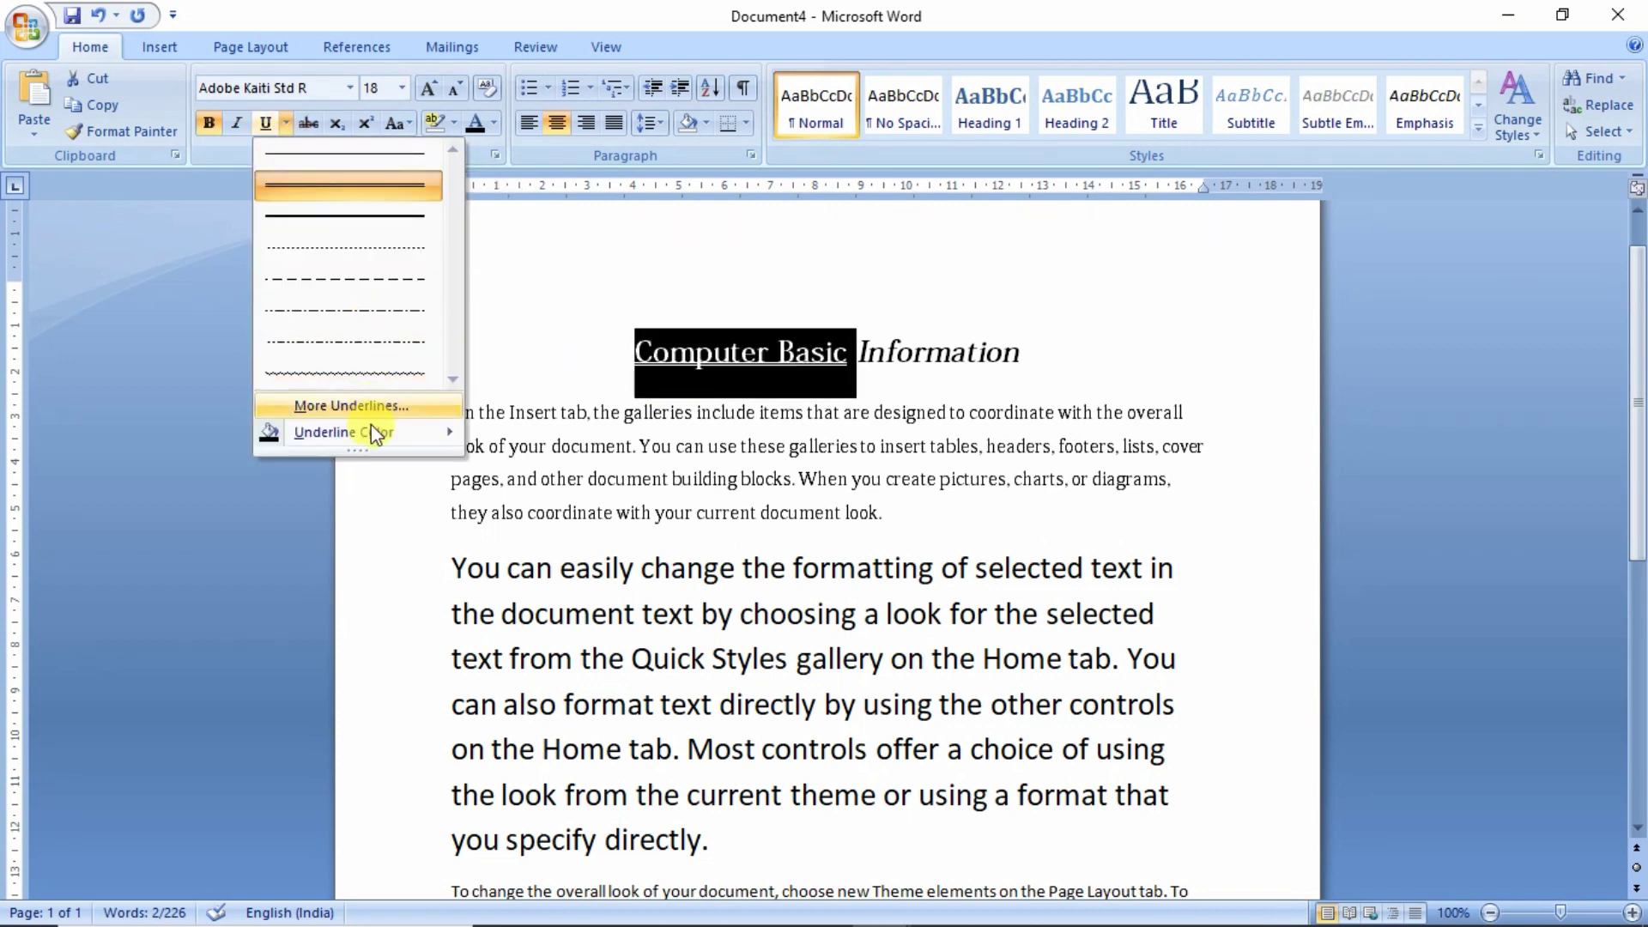
{"action": "mouse_move", "coordinate": [371, 432]}
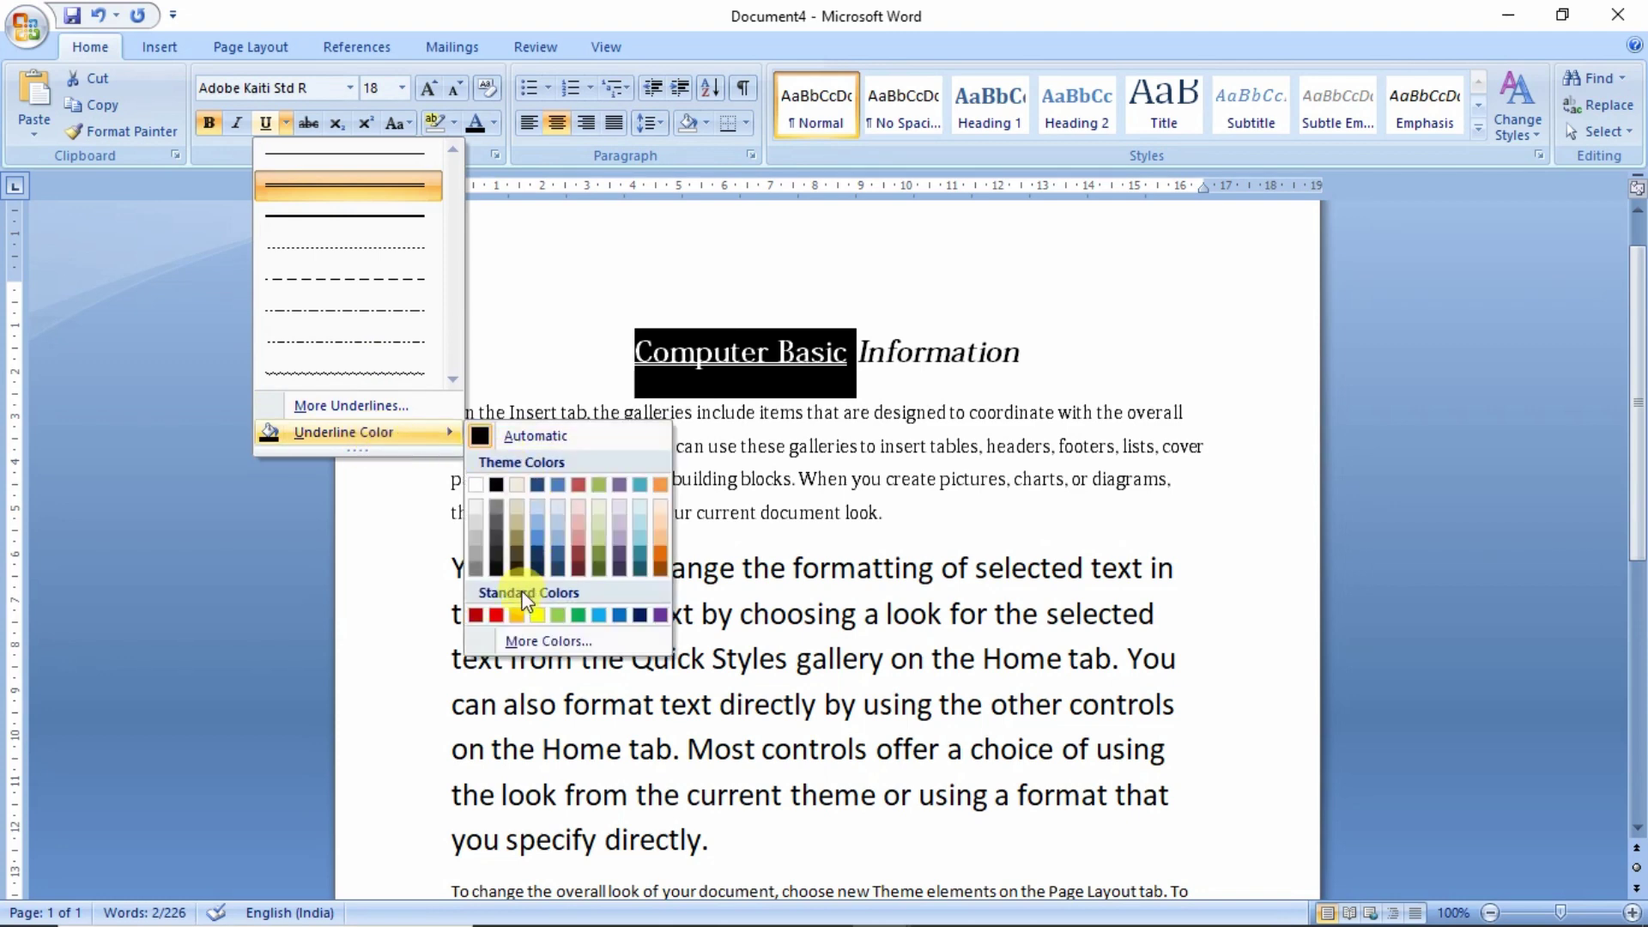
{"action": "left_click", "coordinate": [498, 615]}
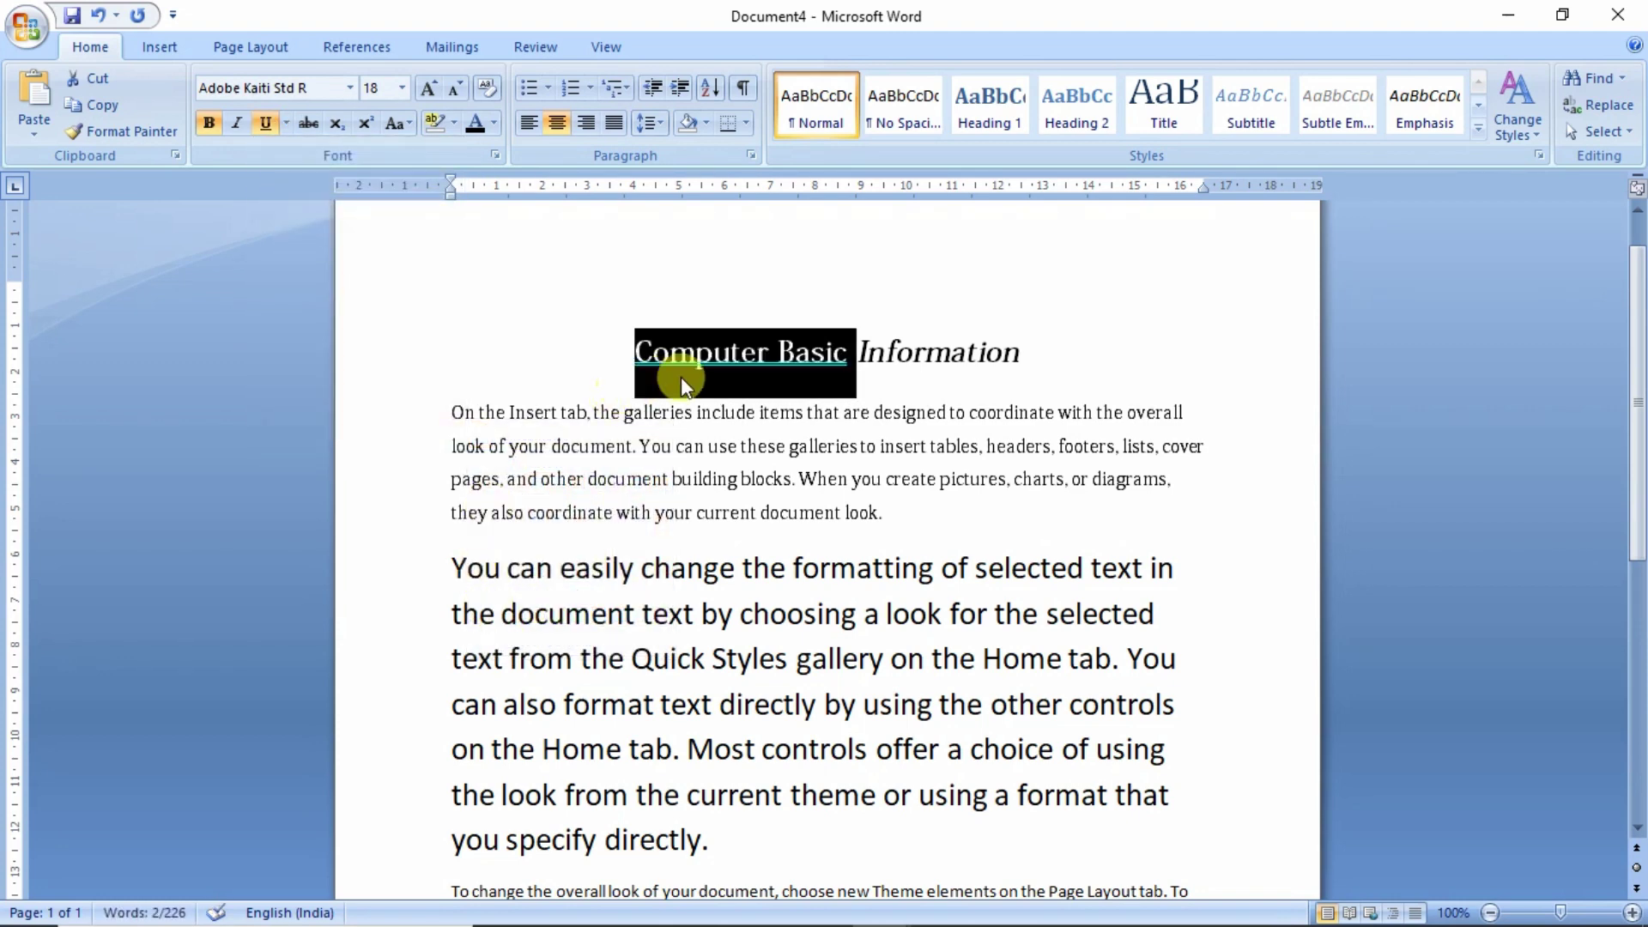
{"action": "left_click", "coordinate": [901, 393]}
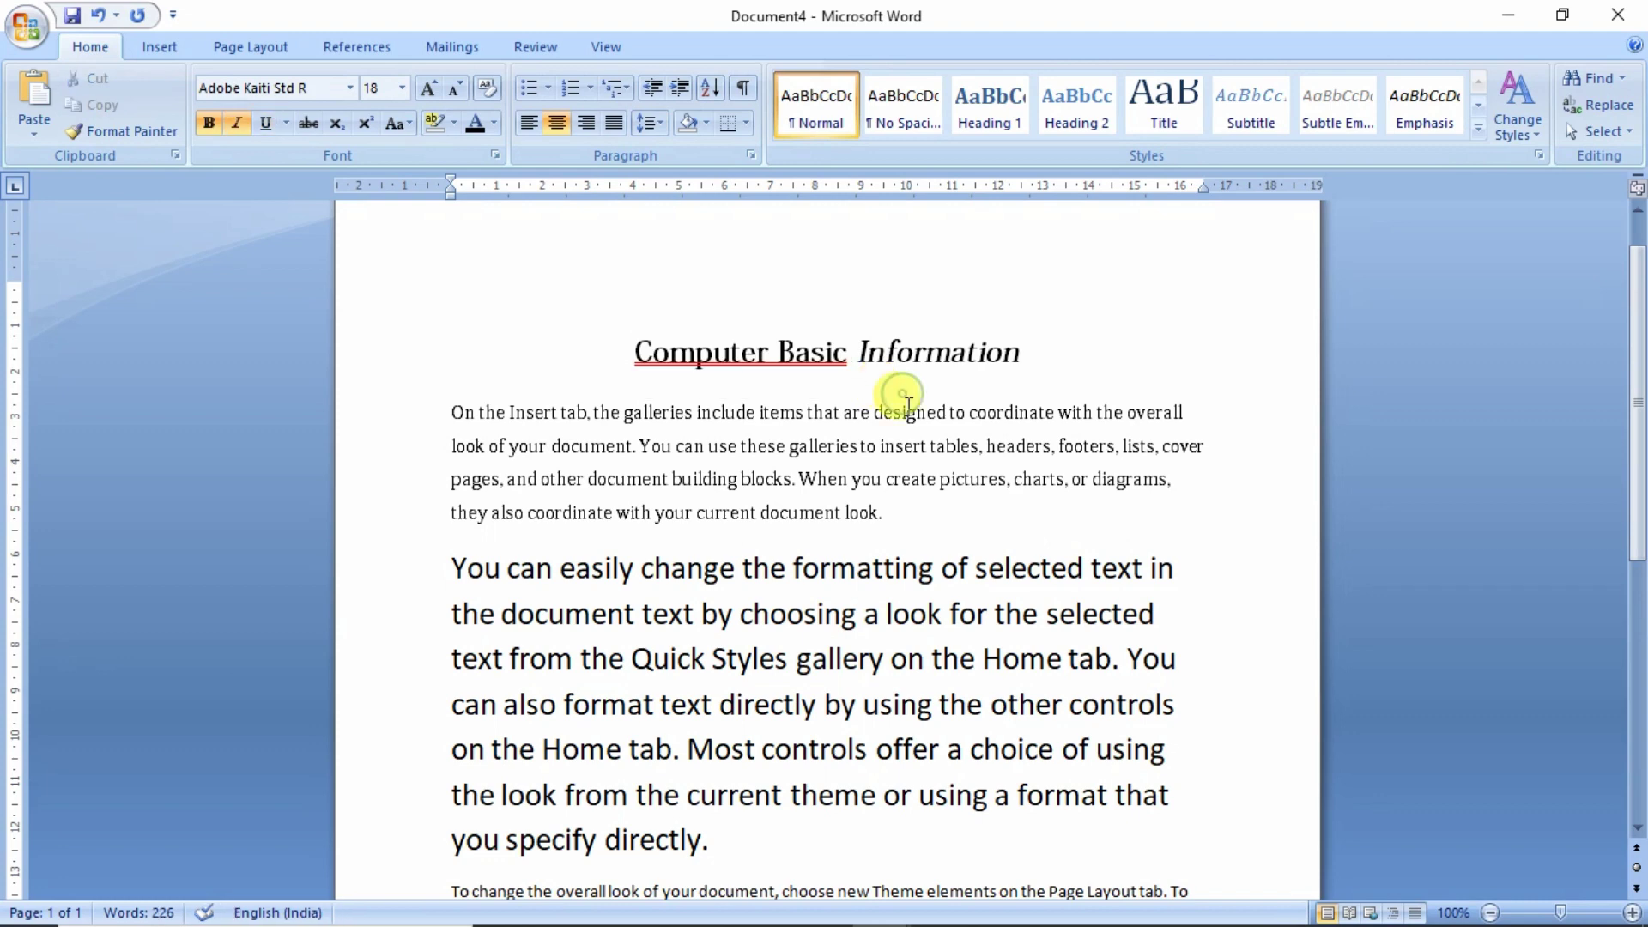
{"action": "scroll", "coordinate": [652, 532], "scroll_direction": "down", "scroll_amount": 4}
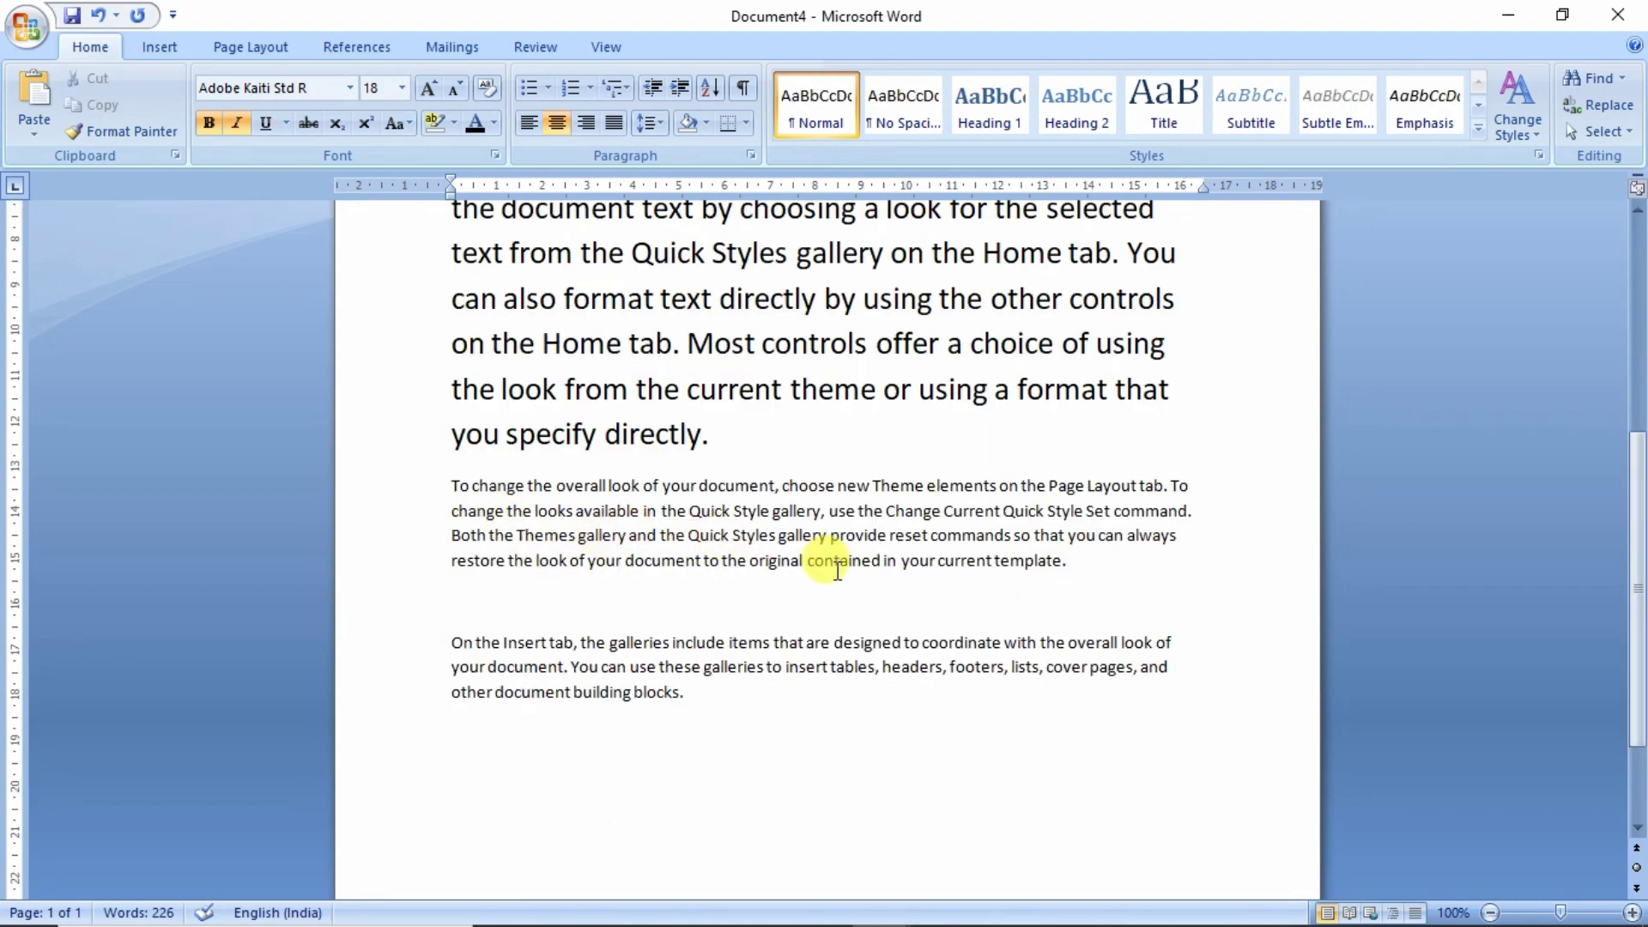
- Strike through the paragraph beginning 'To change the overall look' and ending in 'template'
{"action": "left_click", "coordinate": [1074, 563]}
{"action": "left_click_drag", "start_coordinate": [1074, 564], "coordinate": [450, 483]}
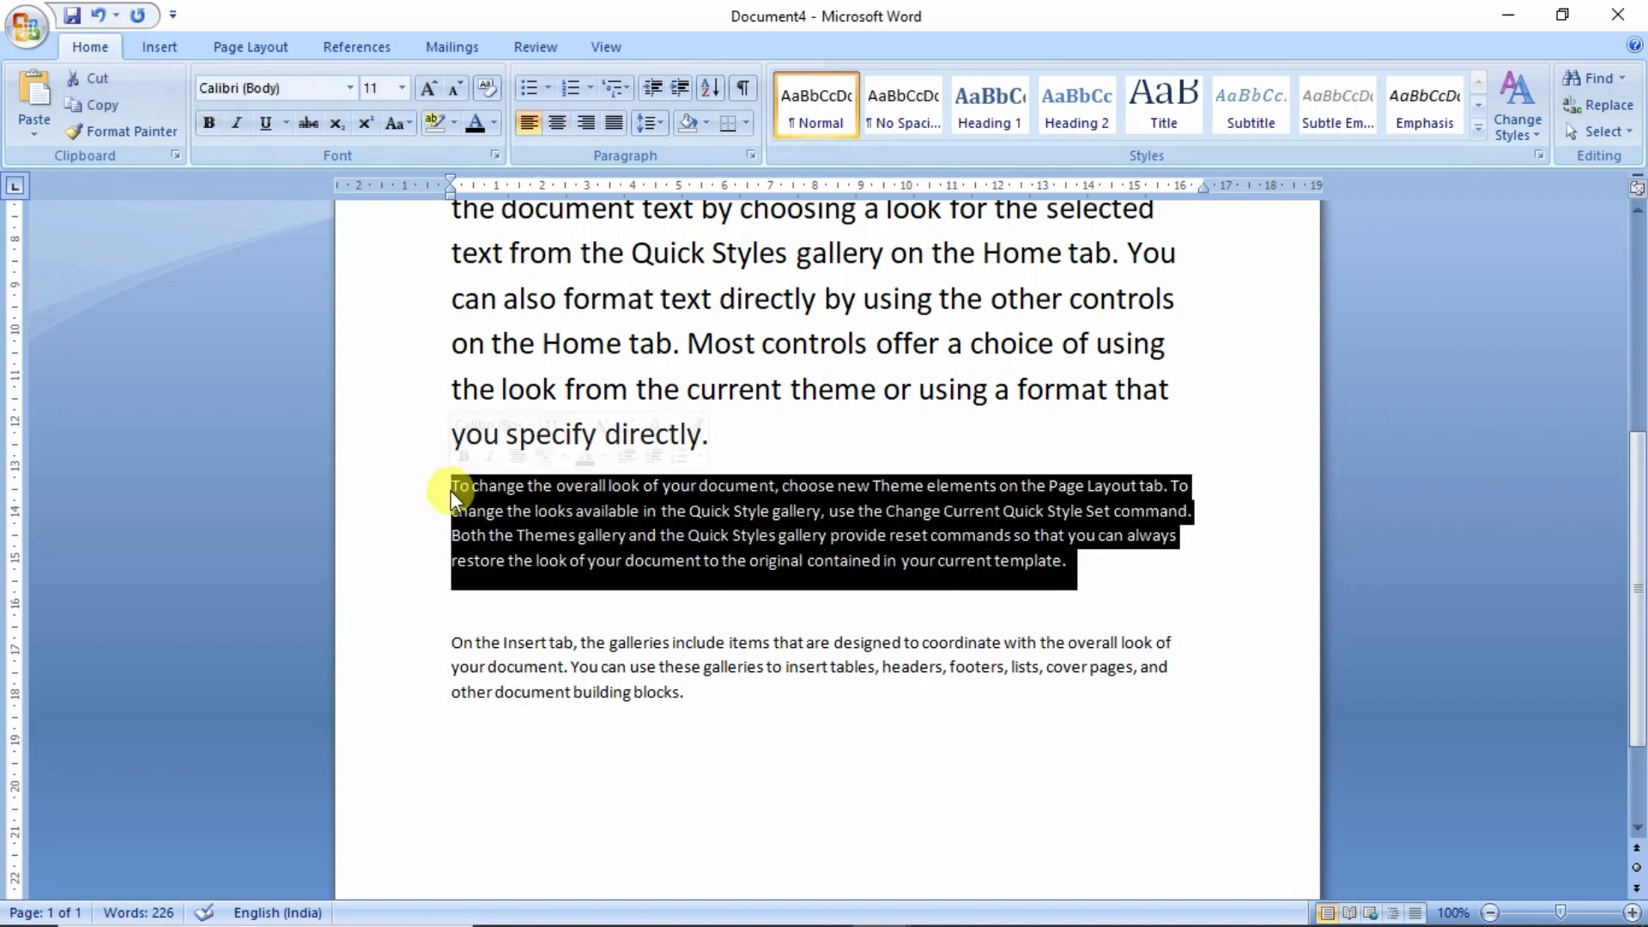
{"action": "left_click", "coordinate": [311, 125]}
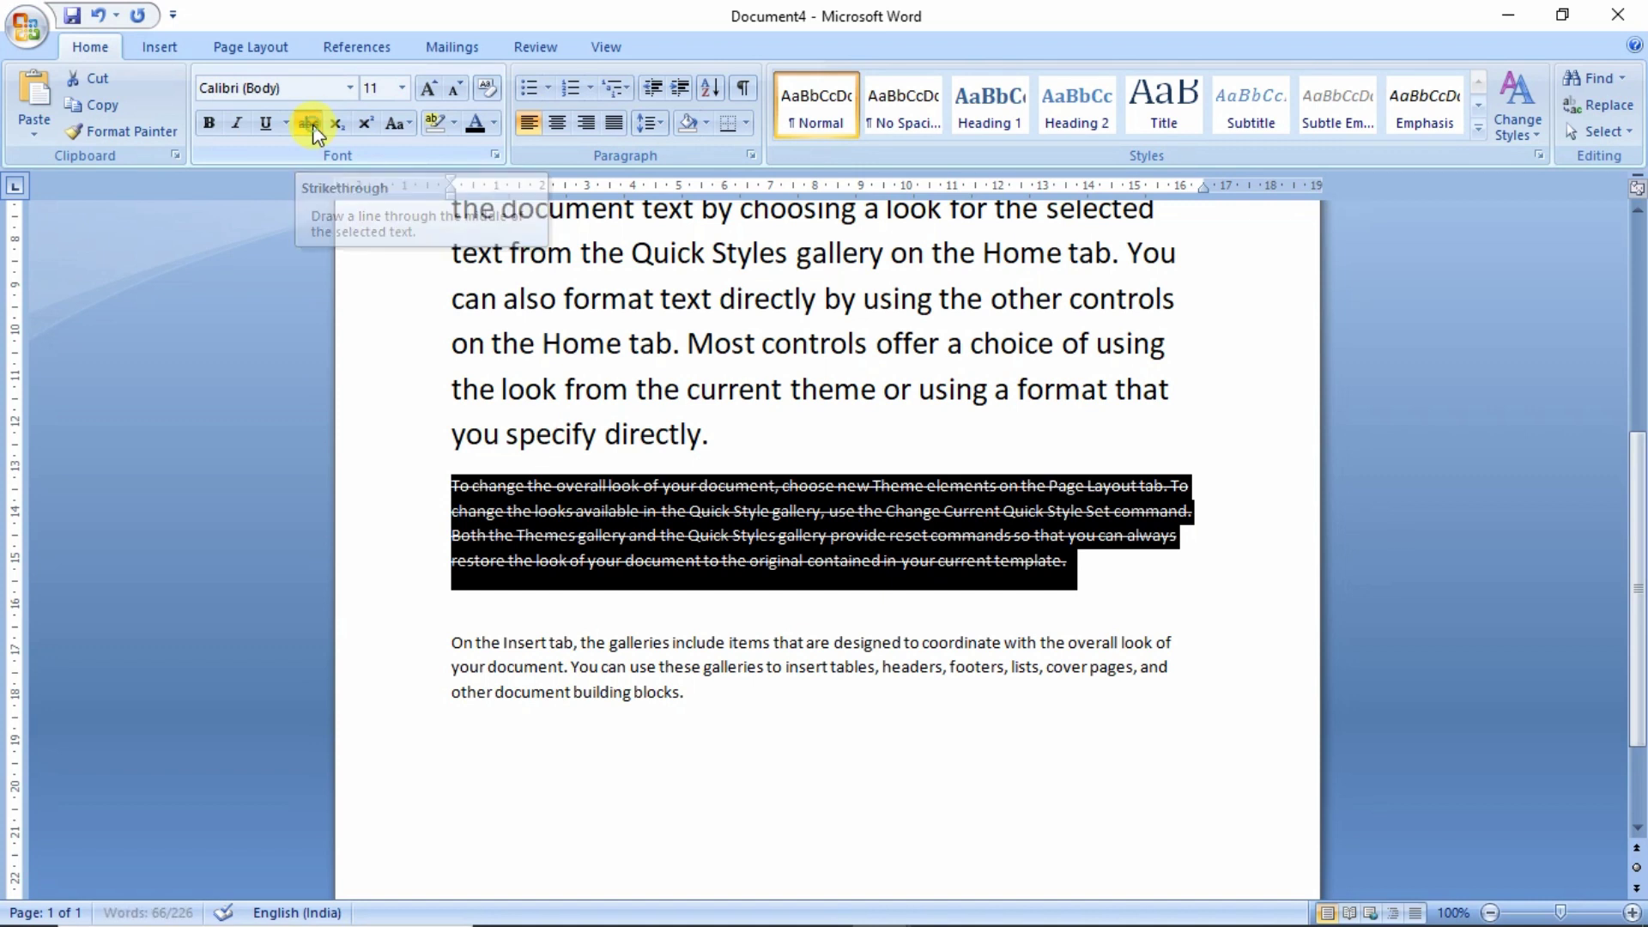
{"action": "left_click", "coordinate": [1085, 575]}
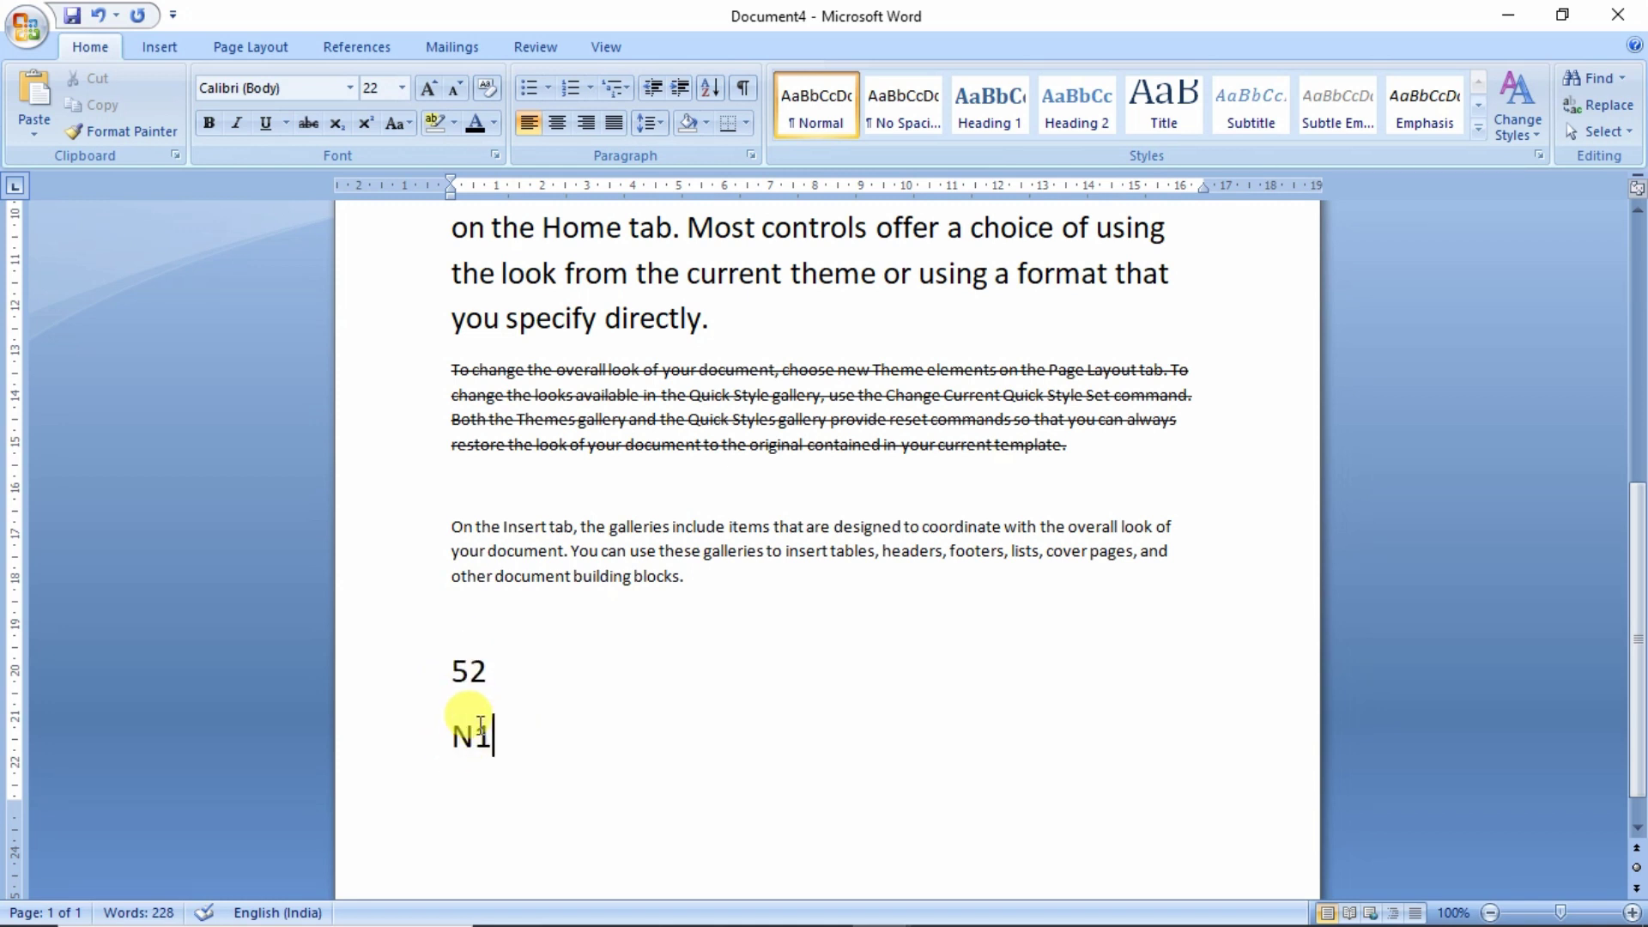
- Make the 2 in 52 superscript and the 1 in N1 subscript
{"action": "left_click", "coordinate": [471, 679]}
{"action": "left_click_drag", "start_coordinate": [471, 672], "coordinate": [488, 674]}
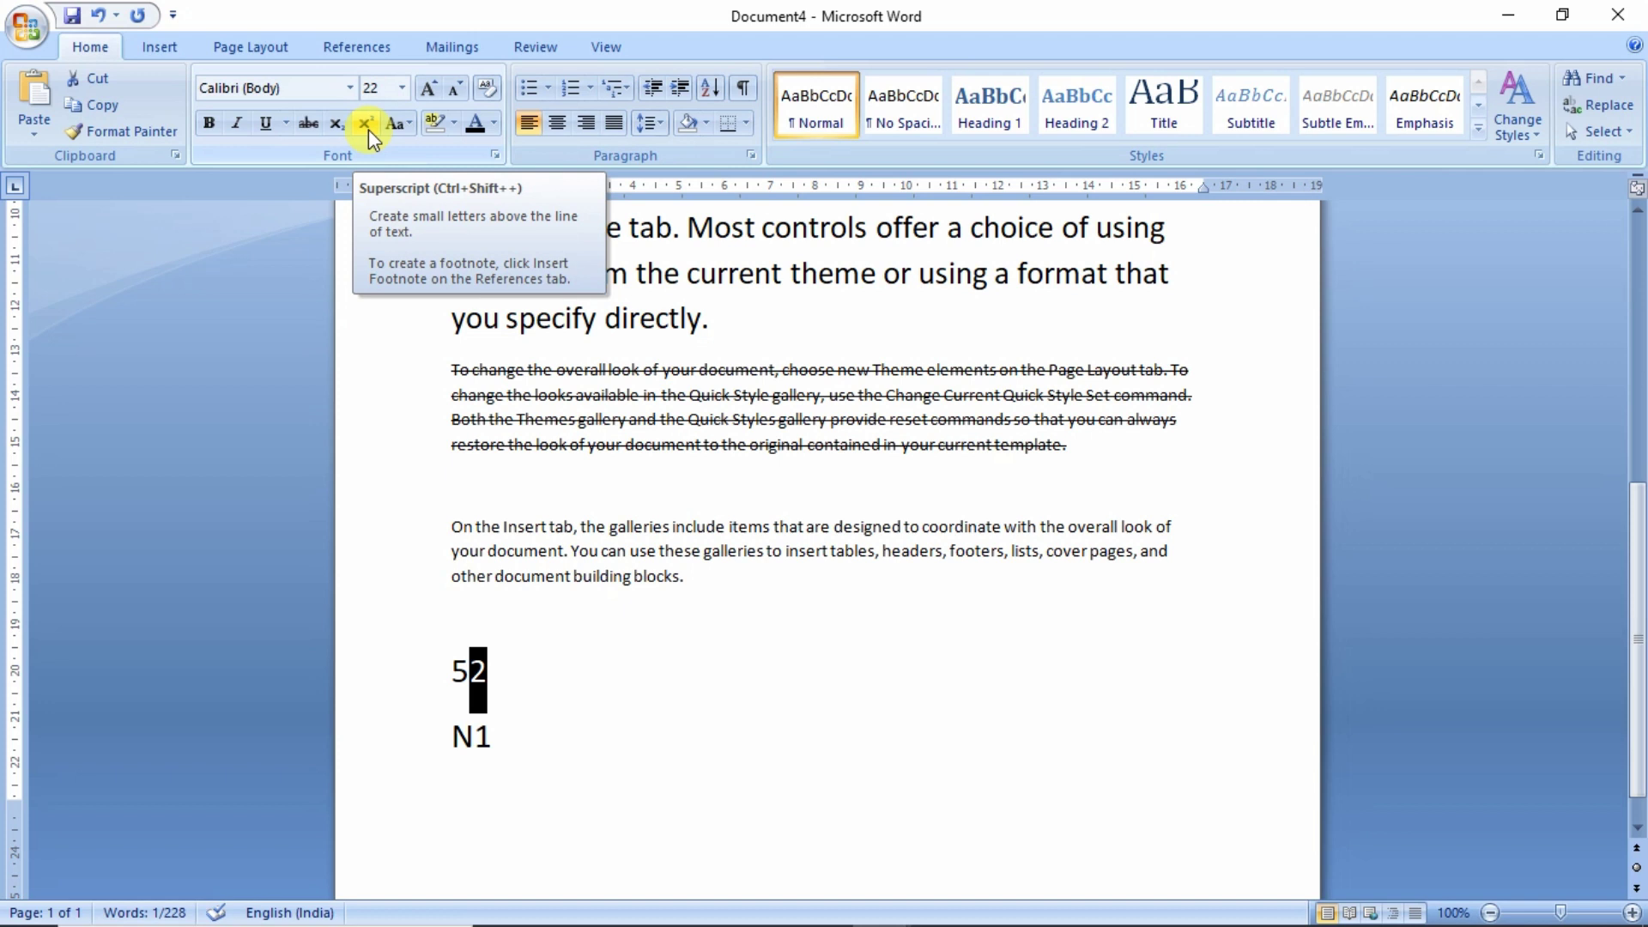
{"action": "left_click", "coordinate": [369, 128]}
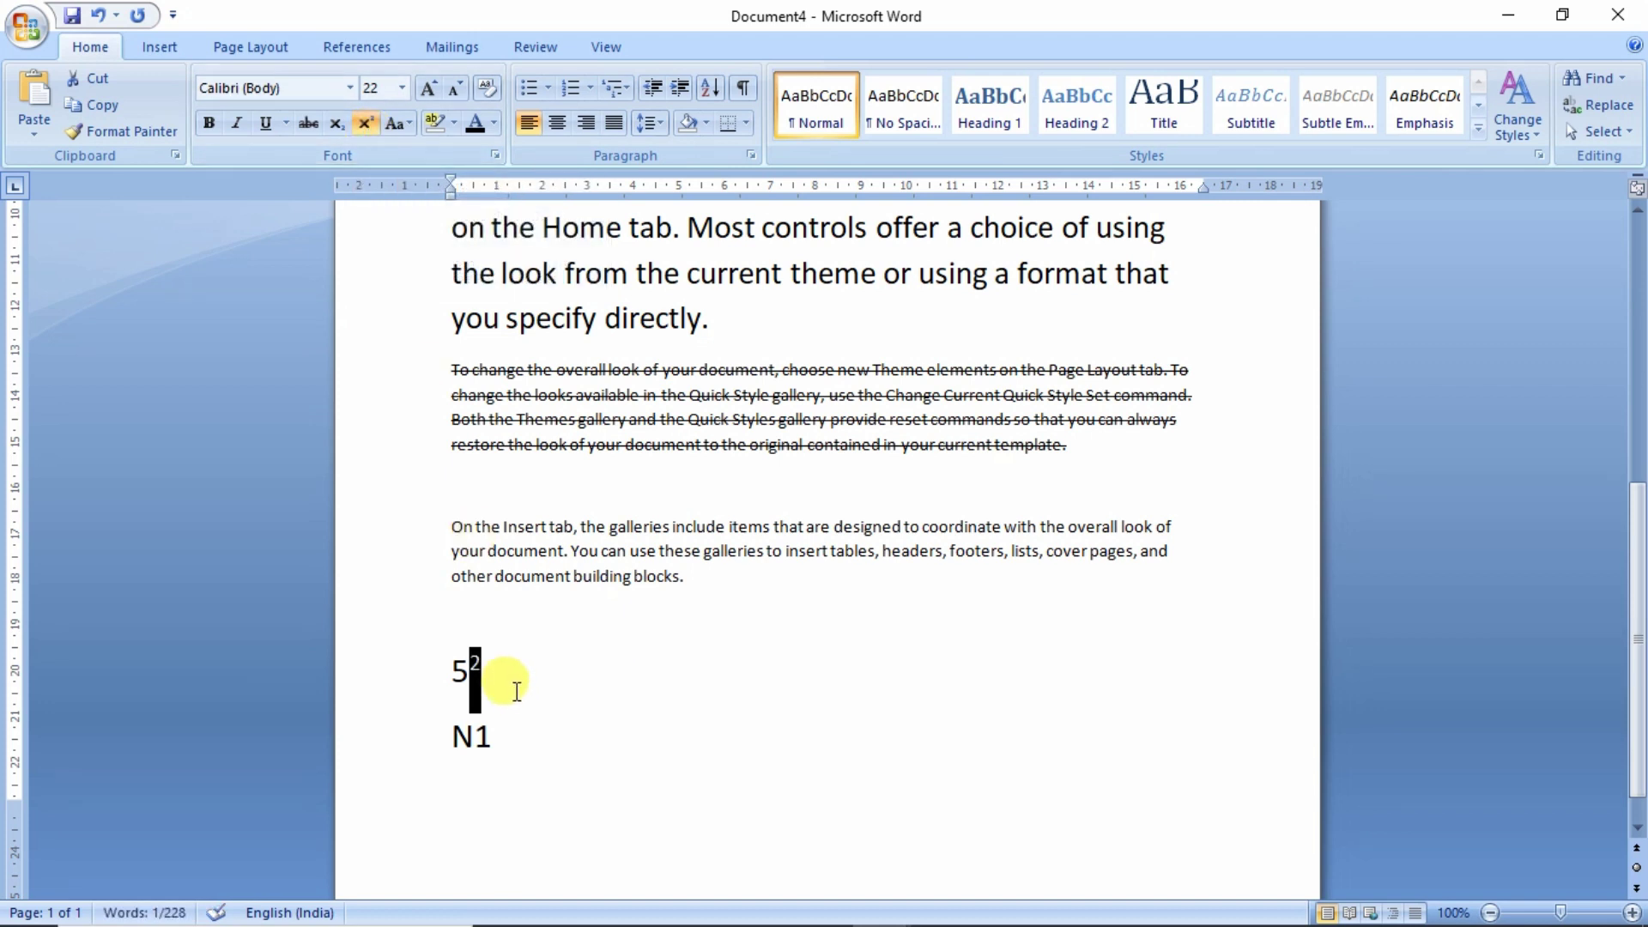
{"action": "left_click", "coordinate": [470, 738]}
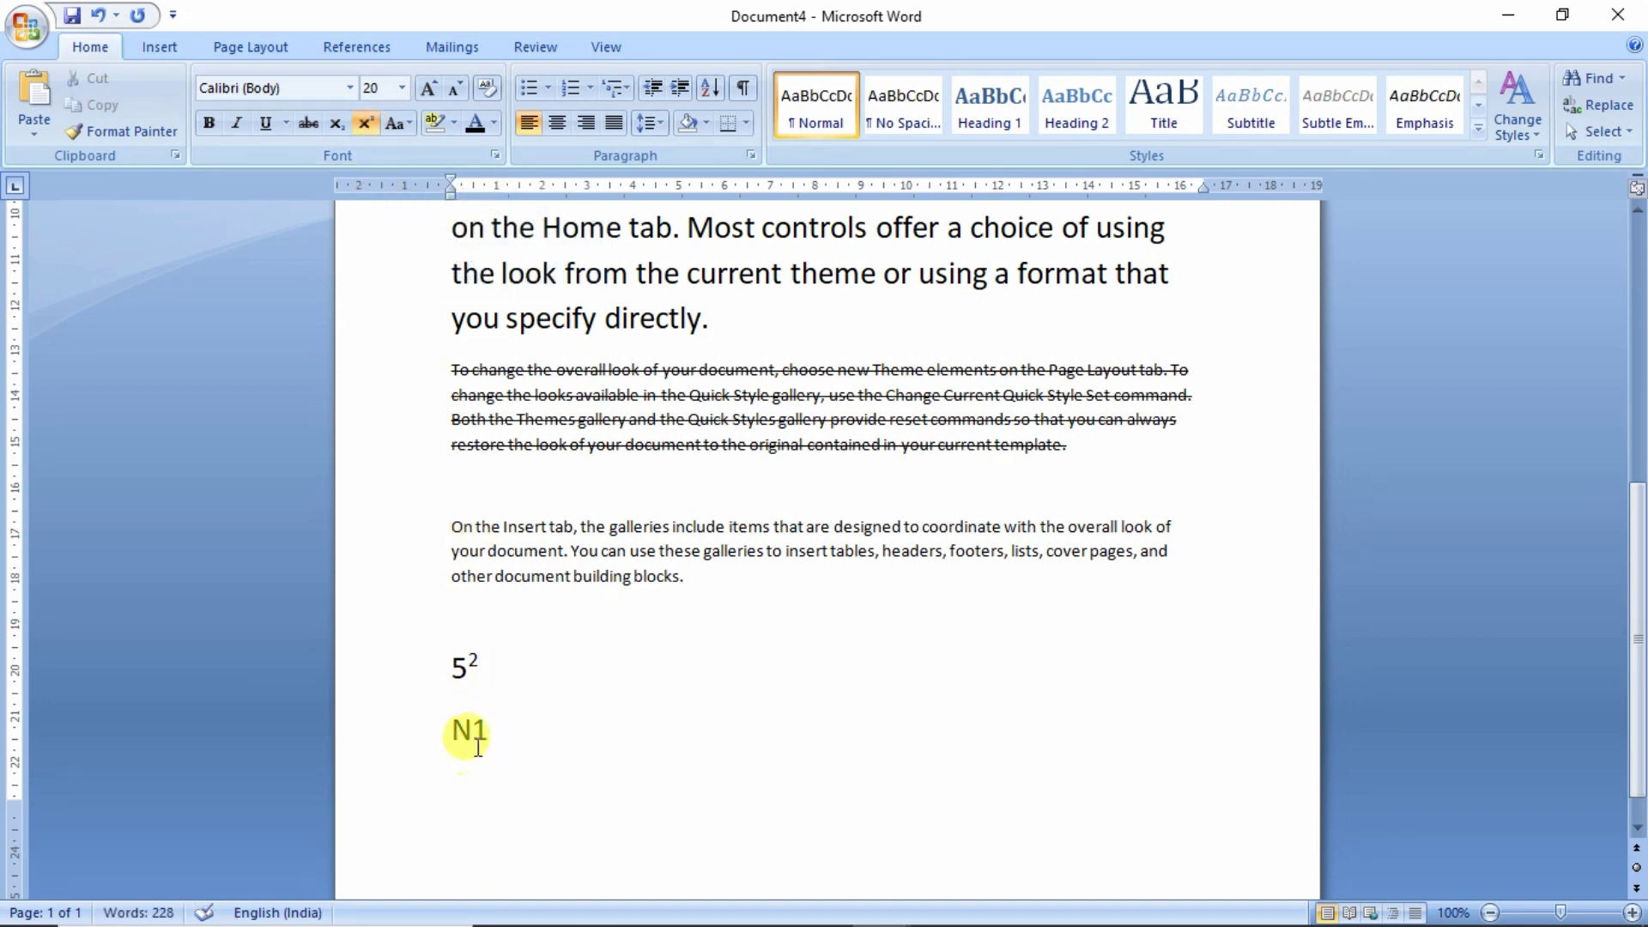
{"action": "left_click_drag", "start_coordinate": [473, 735], "coordinate": [490, 737]}
{"action": "left_click", "coordinate": [334, 127]}
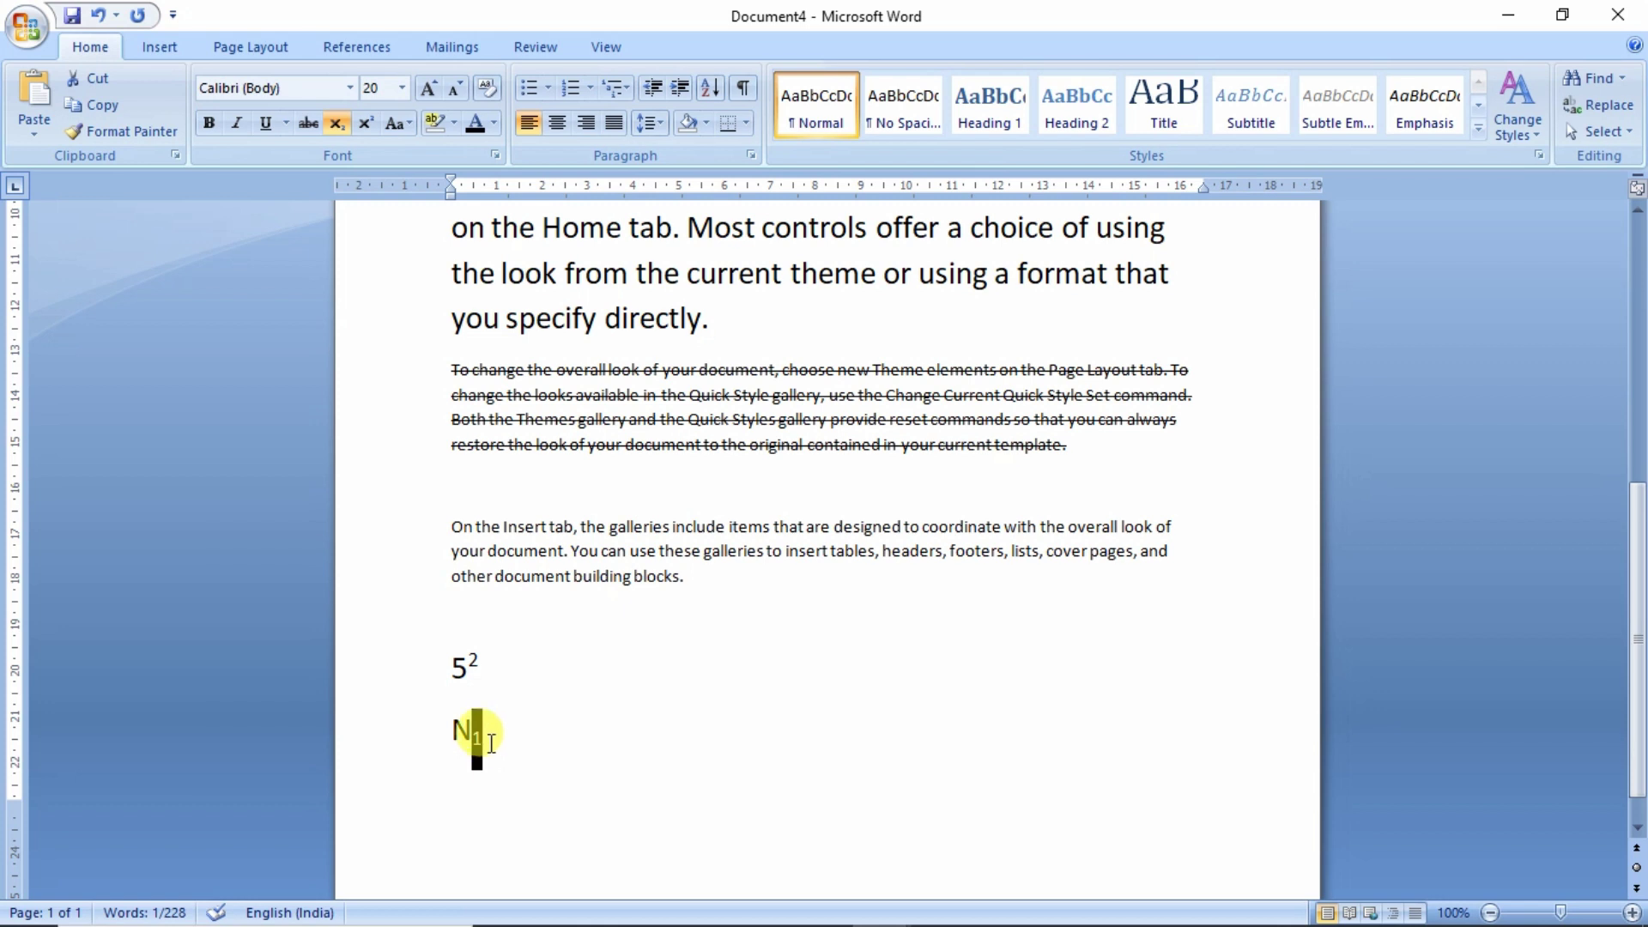
- After the subscript 1, turn subscript off and type regular-size text 'gdgdgdgdfg'
{"action": "left_click", "coordinate": [491, 743]}
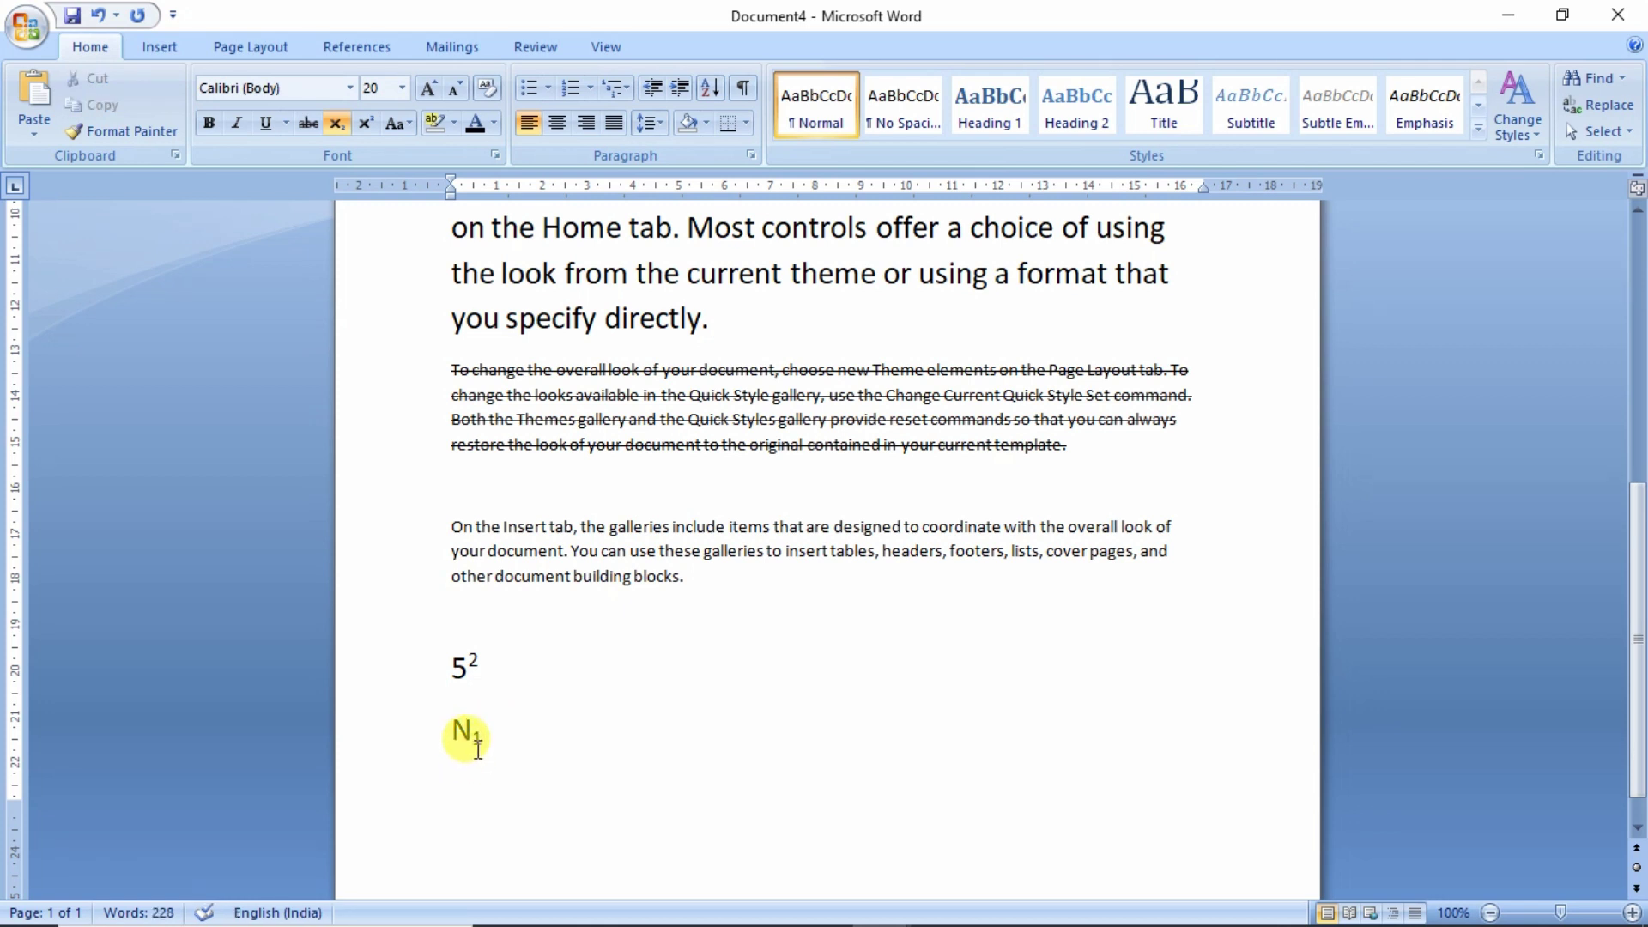
{"action": "type", "text": "gdfgdfg"}
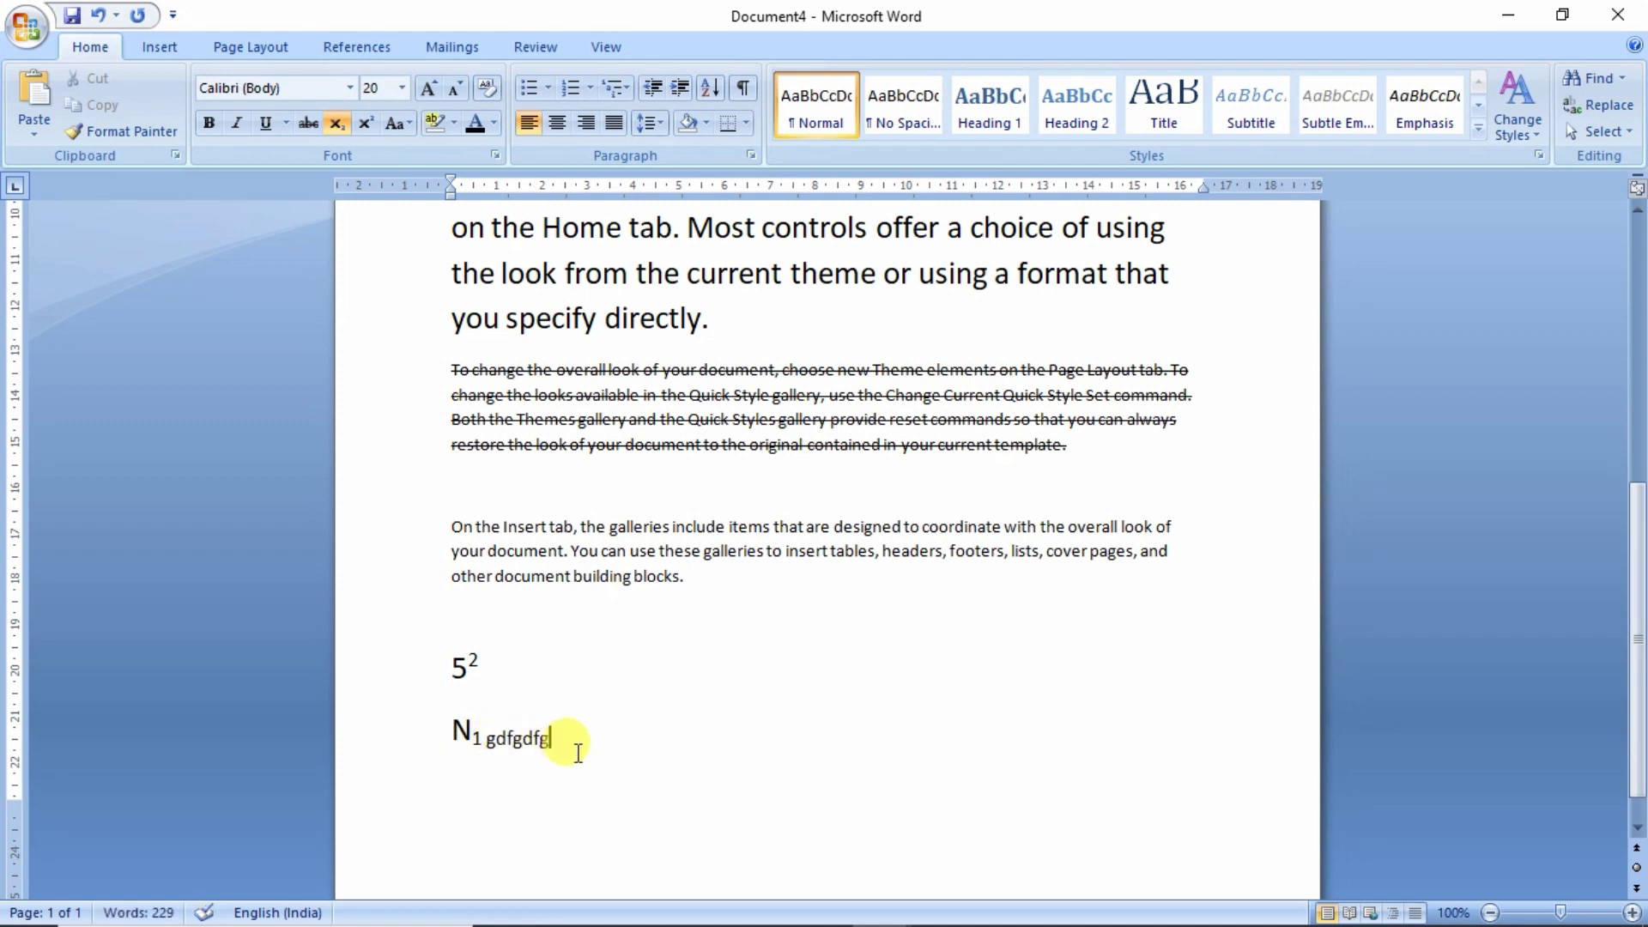
{"action": "key", "text": "BackSpace"}
{"action": "key", "text": "BackSpace"}
{"action": "key", "text": "BackSpace"}
{"action": "key", "text": "BackSpace"}
{"action": "key", "text": "BackSpace"}
{"action": "key", "text": "BackSpace"}
{"action": "key", "text": "BackSpace"}
{"action": "key", "text": "BackSpace"}
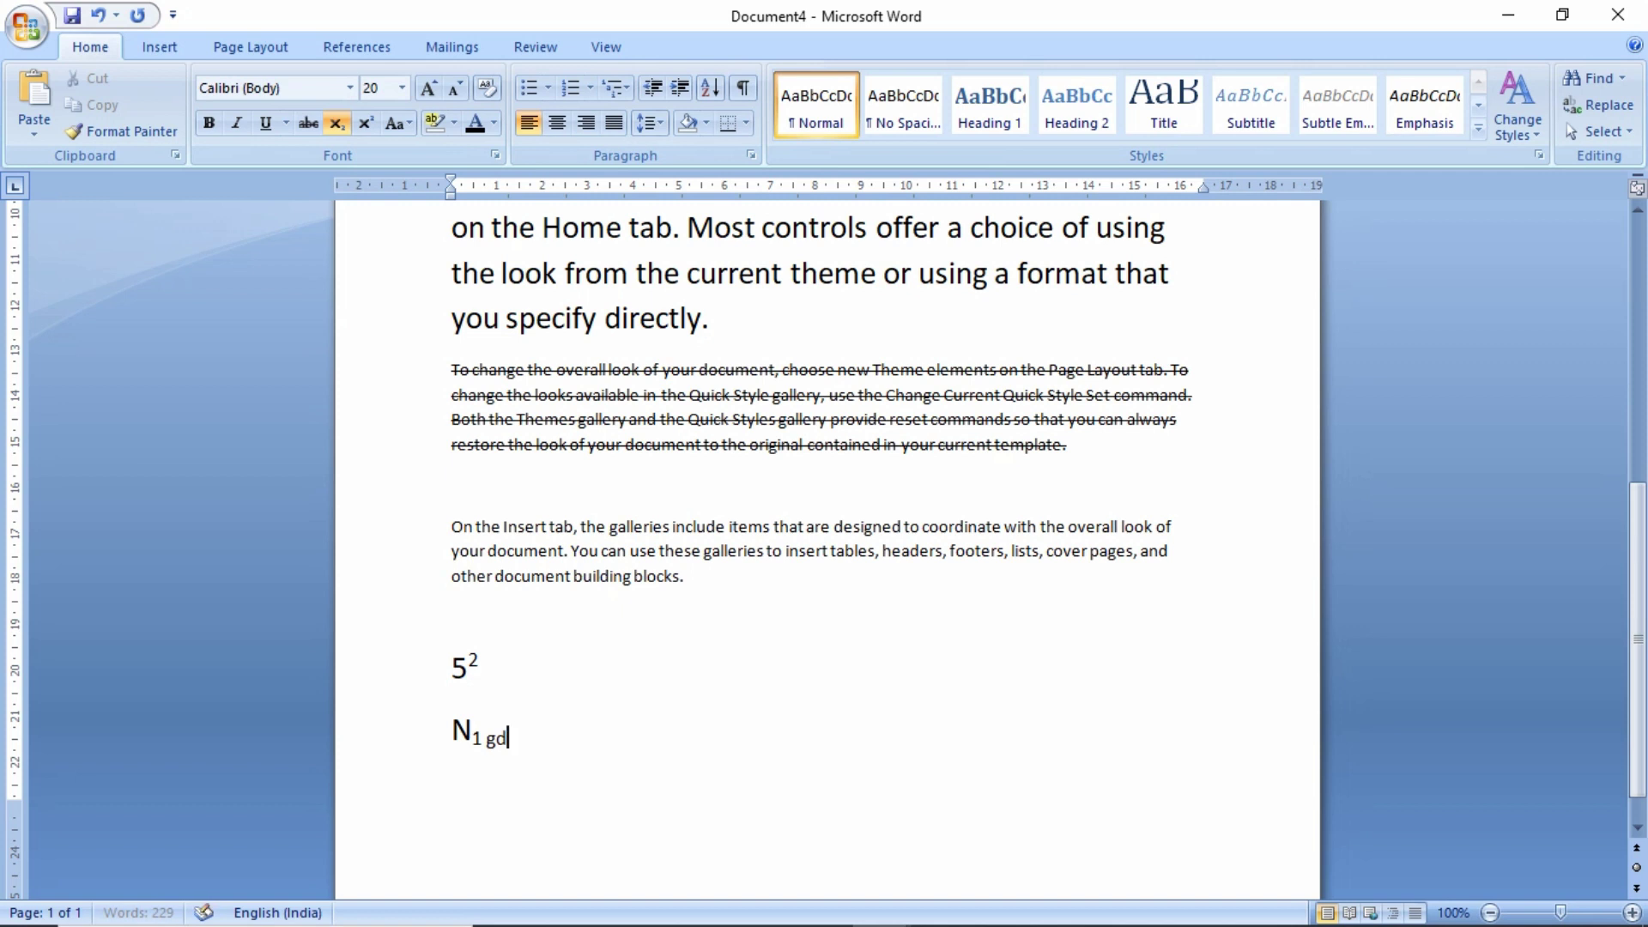
{"action": "left_click", "coordinate": [338, 129]}
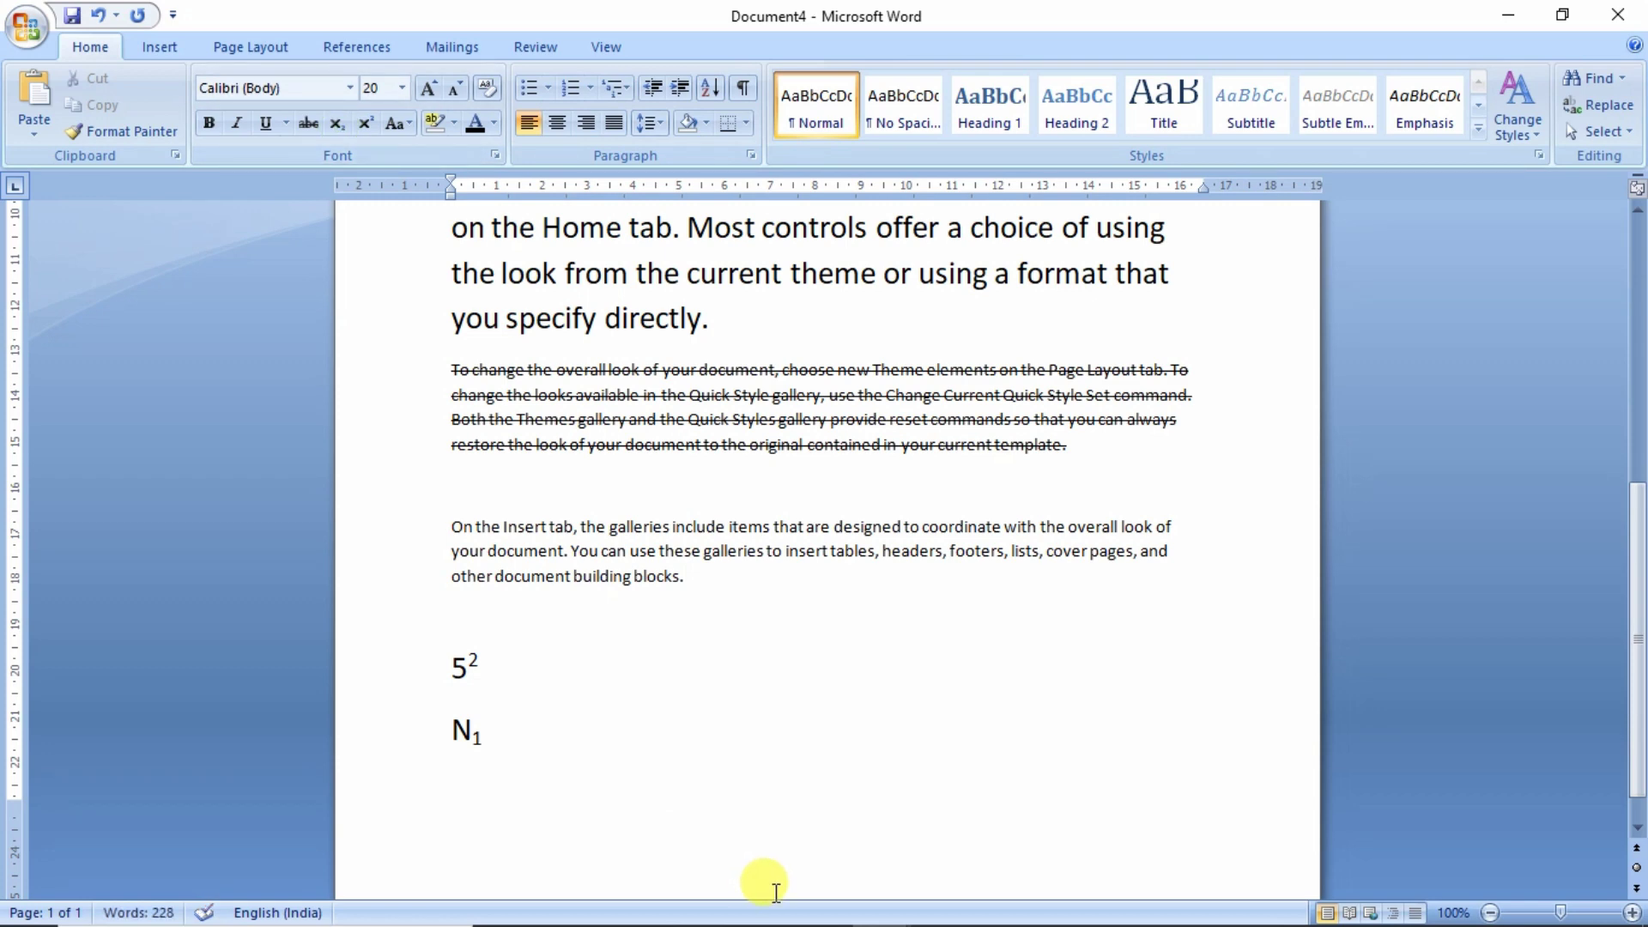
{"action": "type", "text": "gdgdg"}
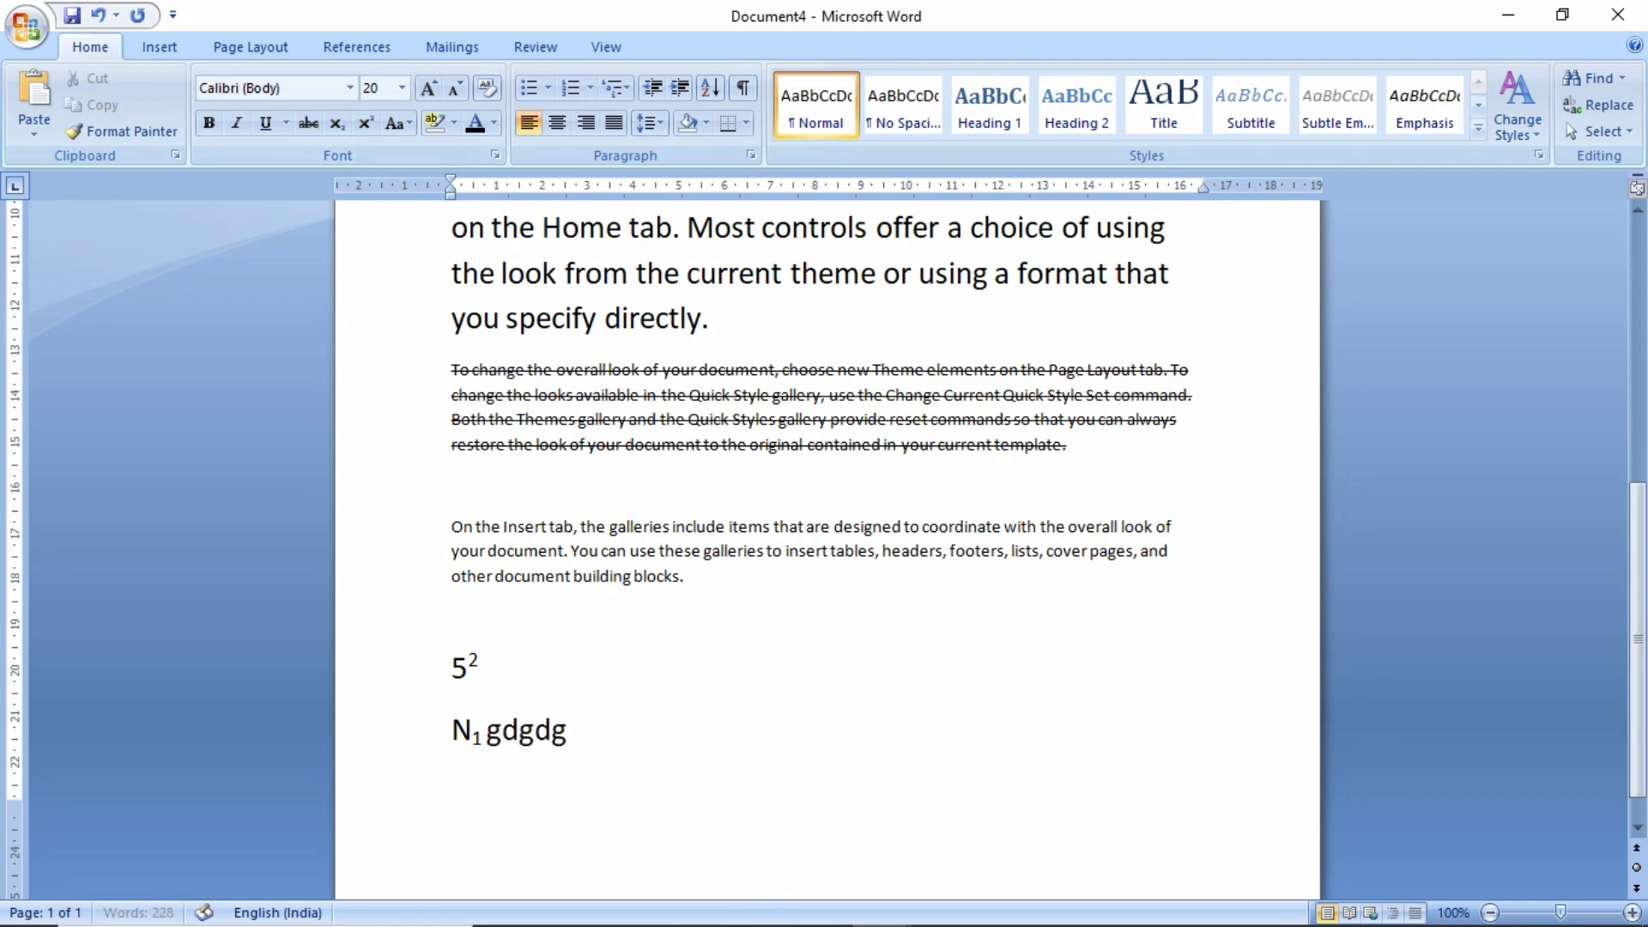
{"action": "type", "text": "dgdfg"}
{"action": "scroll", "coordinate": [706, 841], "scroll_direction": "up", "scroll_amount": 5}
{"action": "triple_click", "coordinate": [735, 694]}
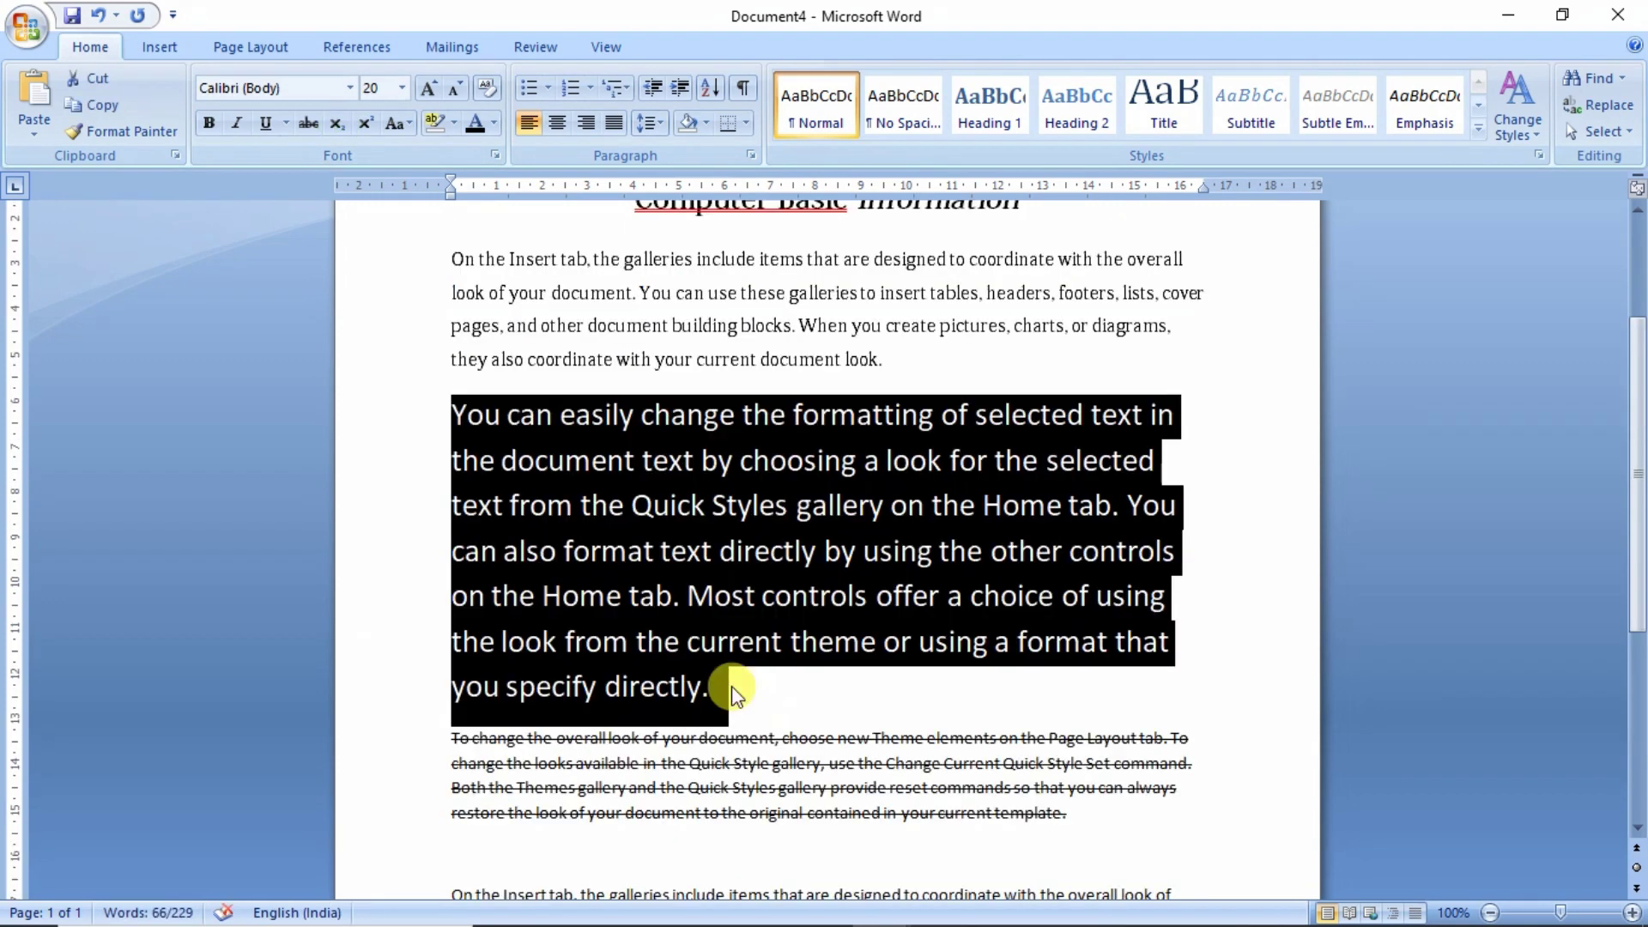
- Change the 'You can easily change' paragraph to UPPERCASE, then to lowercase
{"action": "left_click", "coordinate": [734, 693]}
{"action": "left_click_drag", "start_coordinate": [736, 687], "coordinate": [470, 431]}
{"action": "left_click", "coordinate": [398, 127]}
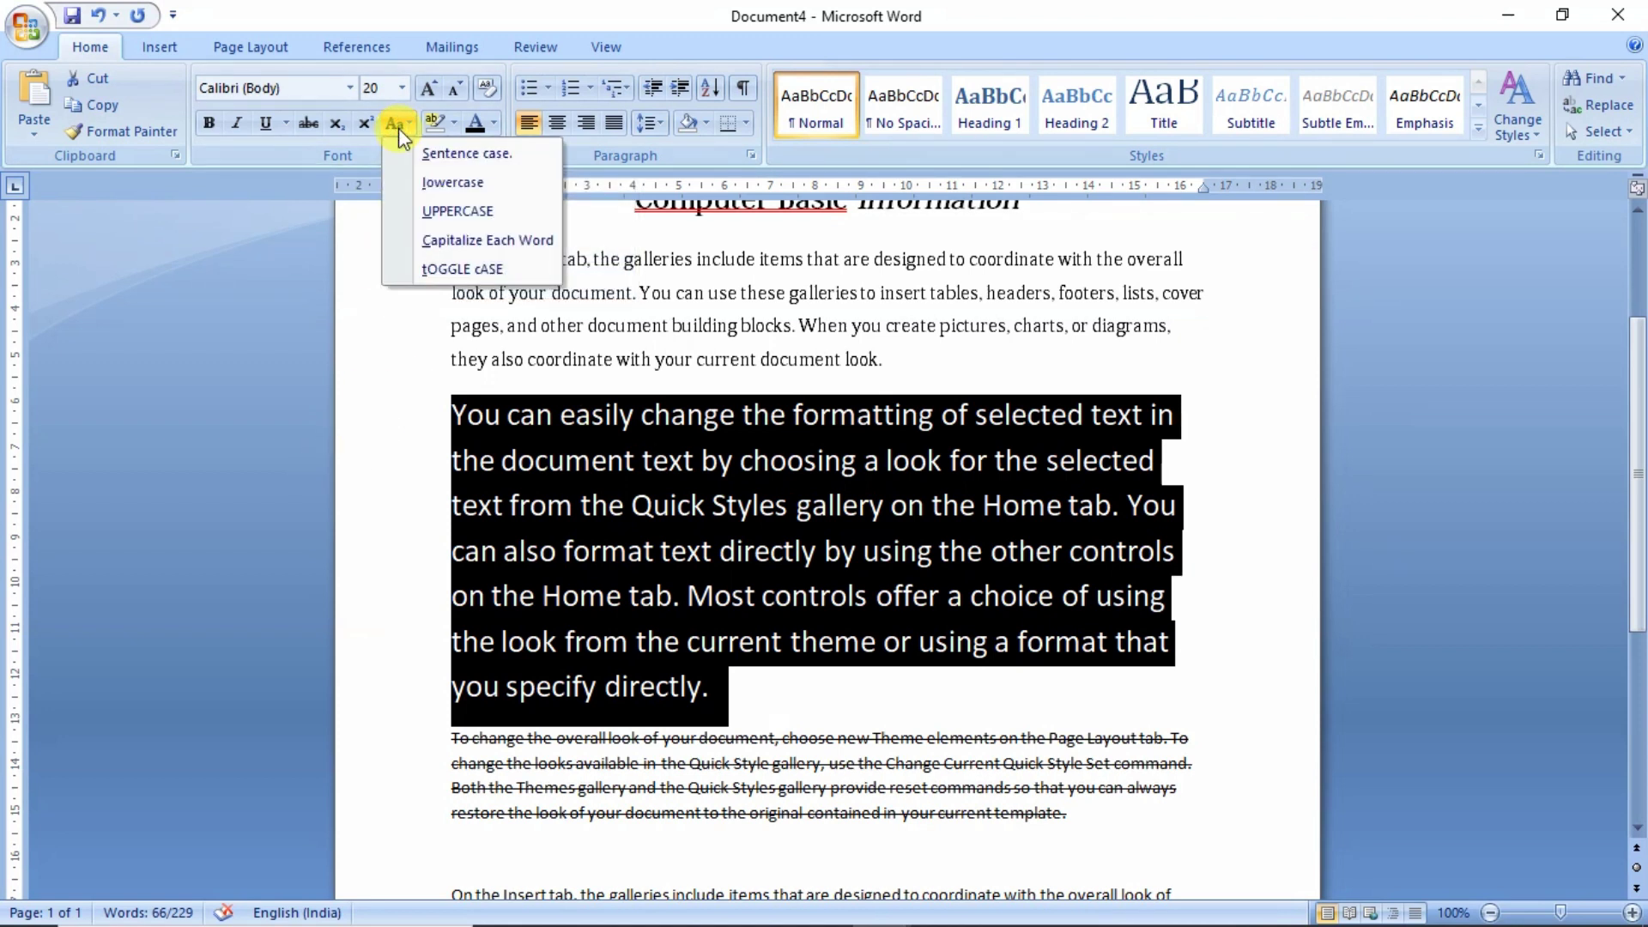
{"action": "left_click", "coordinate": [437, 219]}
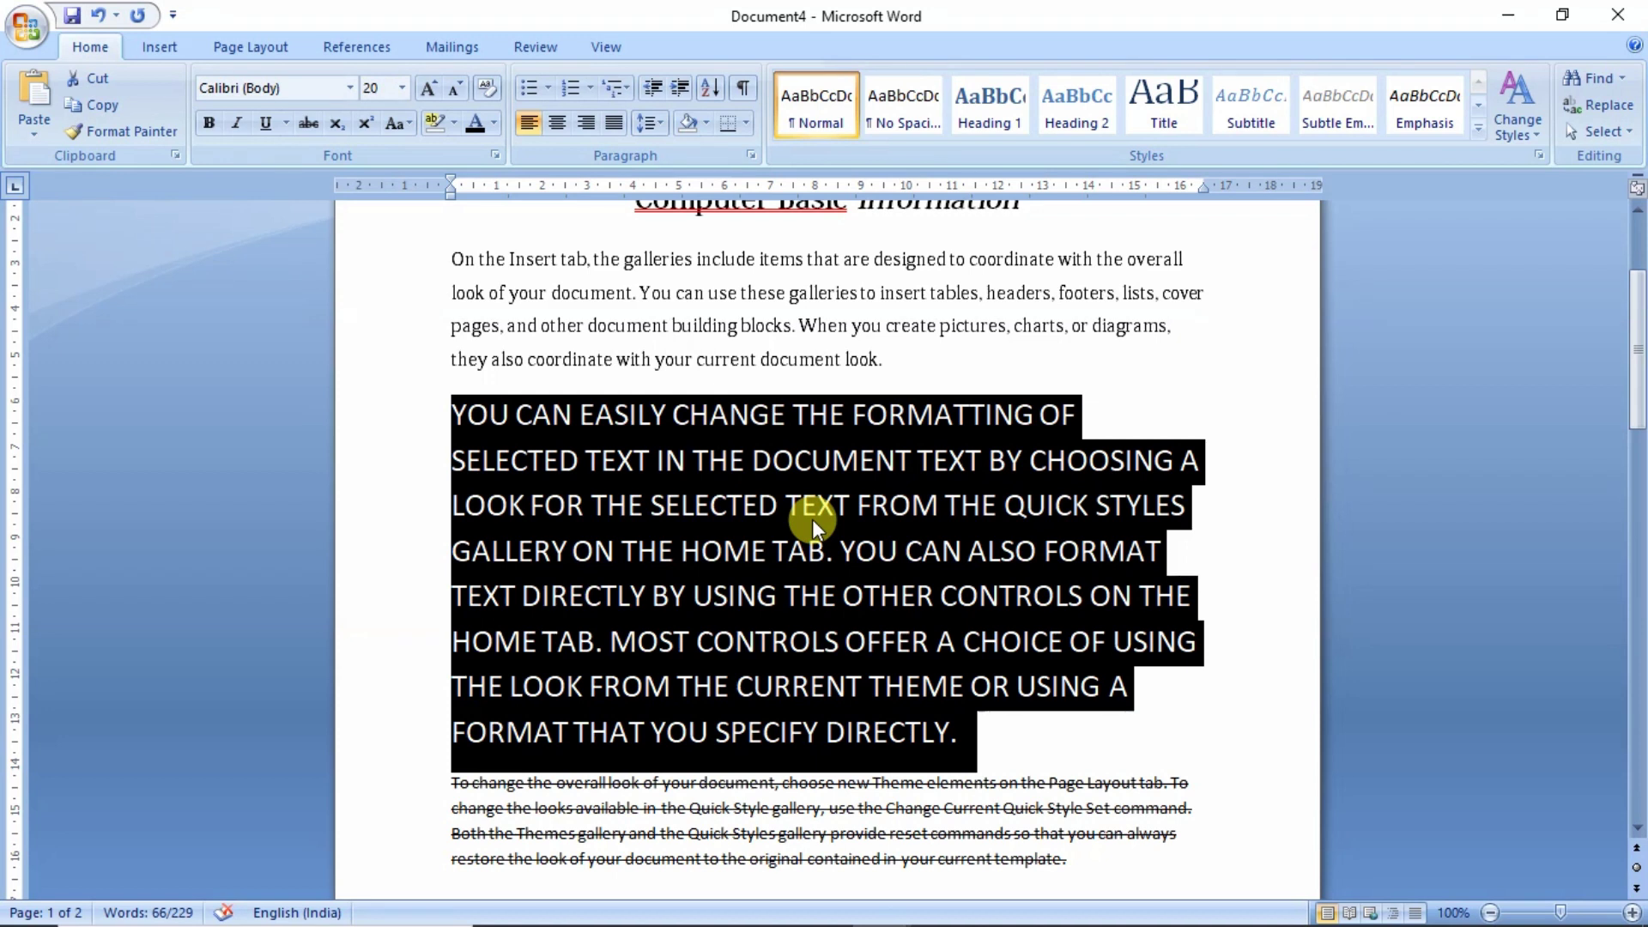
{"action": "left_click", "coordinate": [398, 129]}
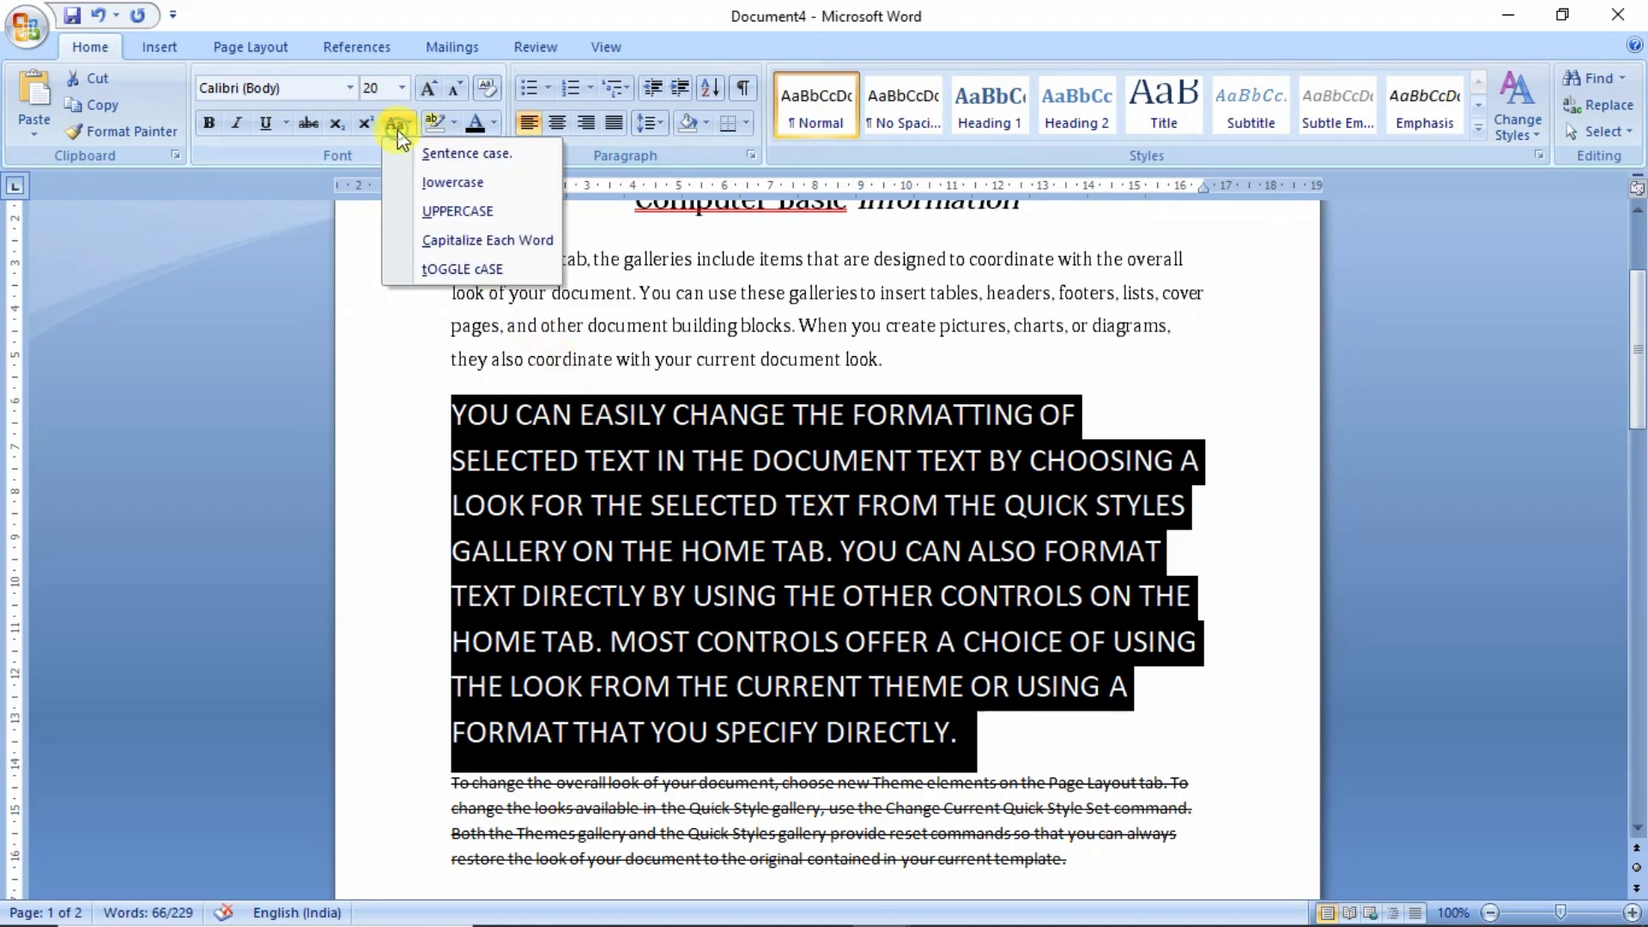
{"action": "left_click", "coordinate": [444, 183]}
- Apply Sentence case to the paragraph's first sentence
{"action": "left_click_drag", "start_coordinate": [1114, 511], "coordinate": [477, 413]}
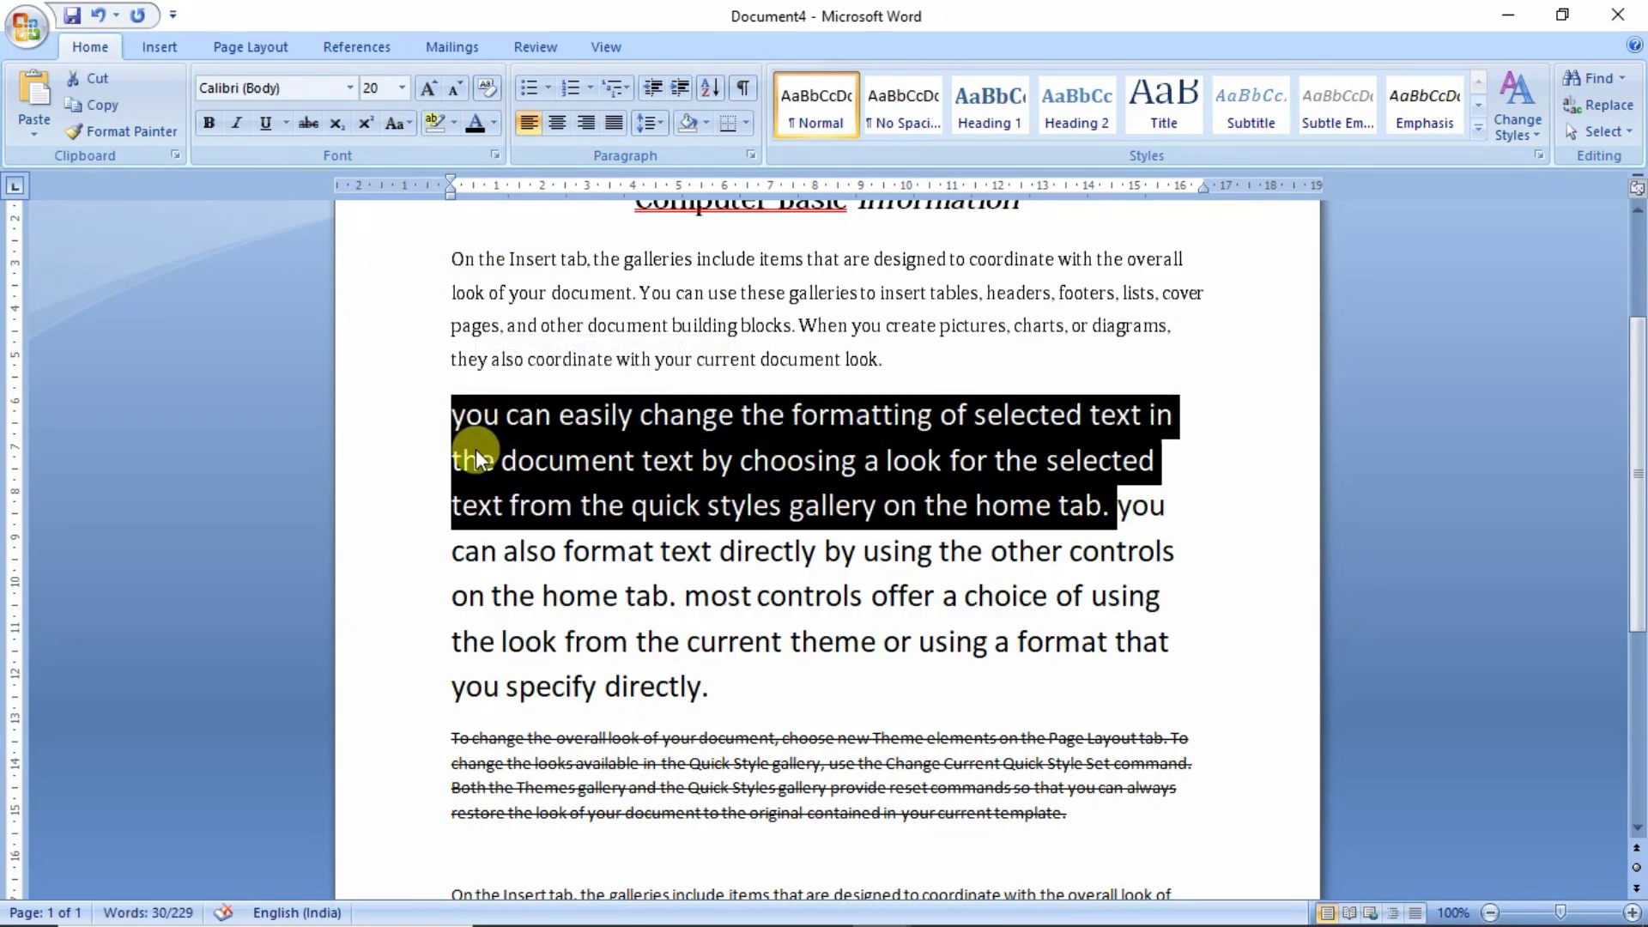
{"action": "left_click", "coordinate": [404, 125]}
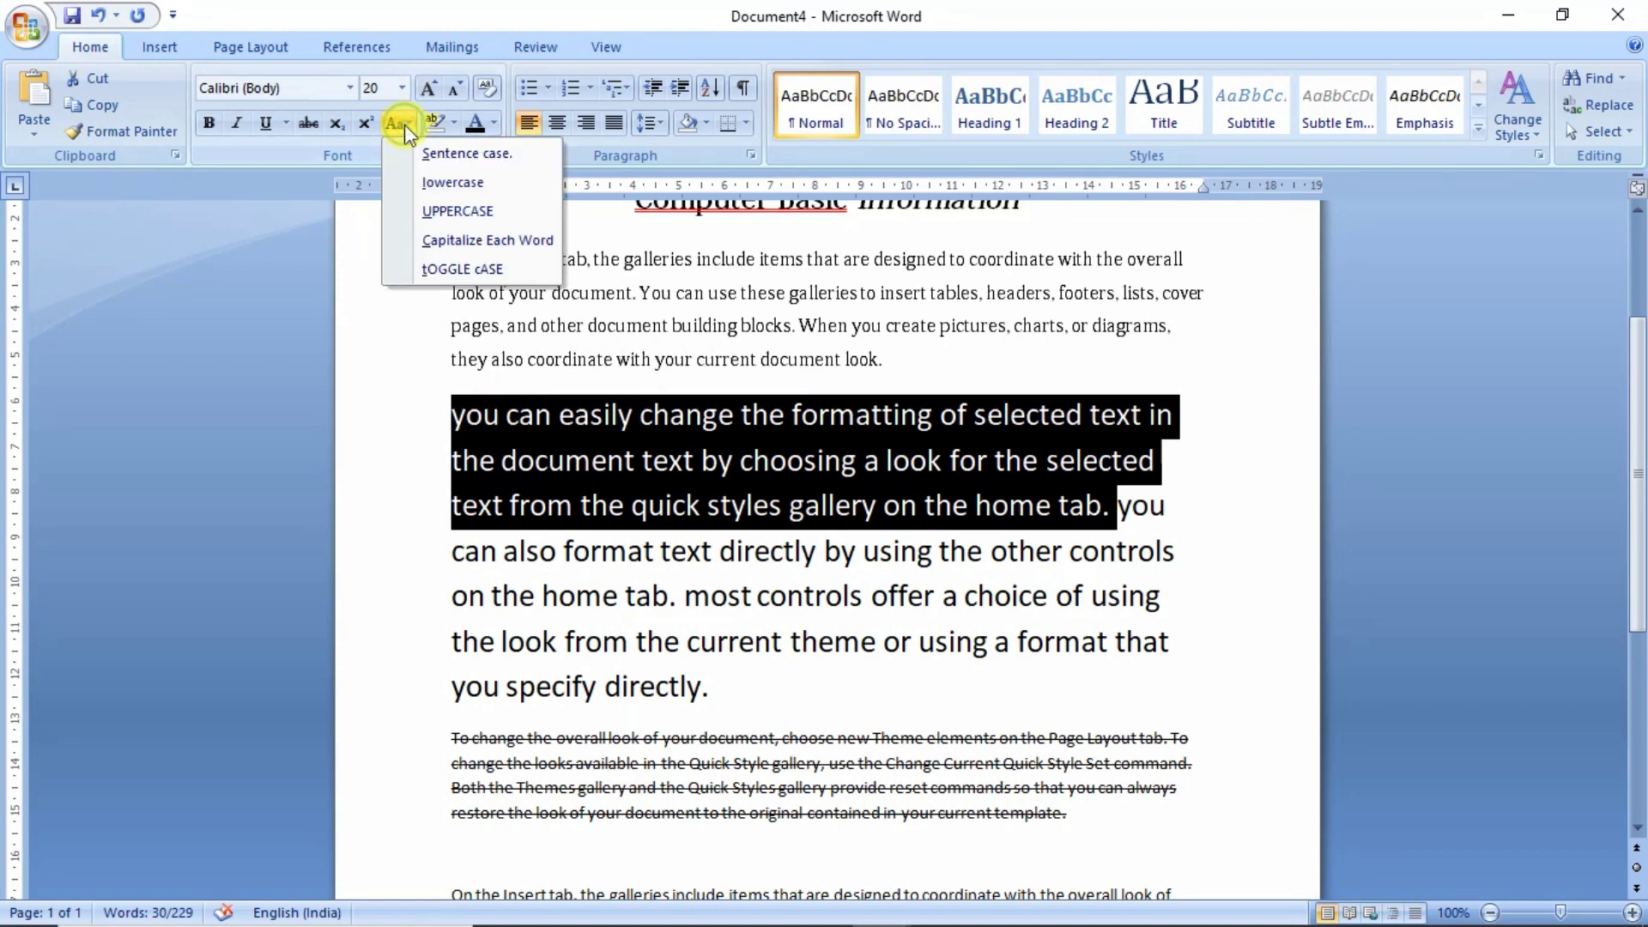
{"action": "left_click", "coordinate": [466, 154]}
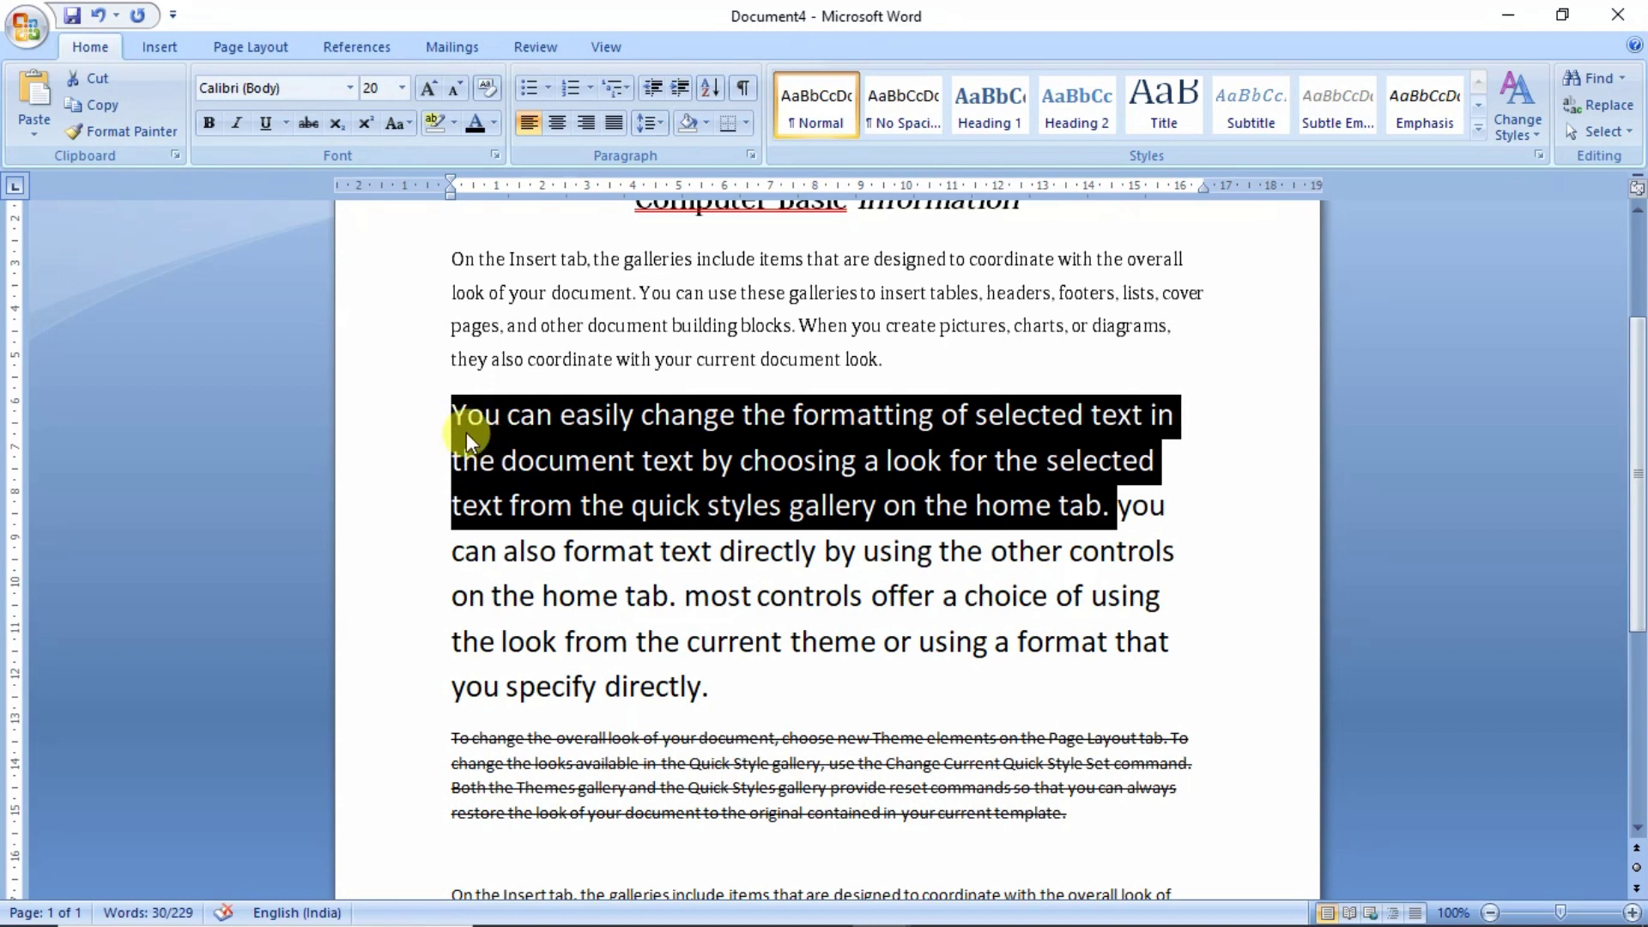
{"action": "left_click_drag", "start_coordinate": [732, 684], "coordinate": [455, 414]}
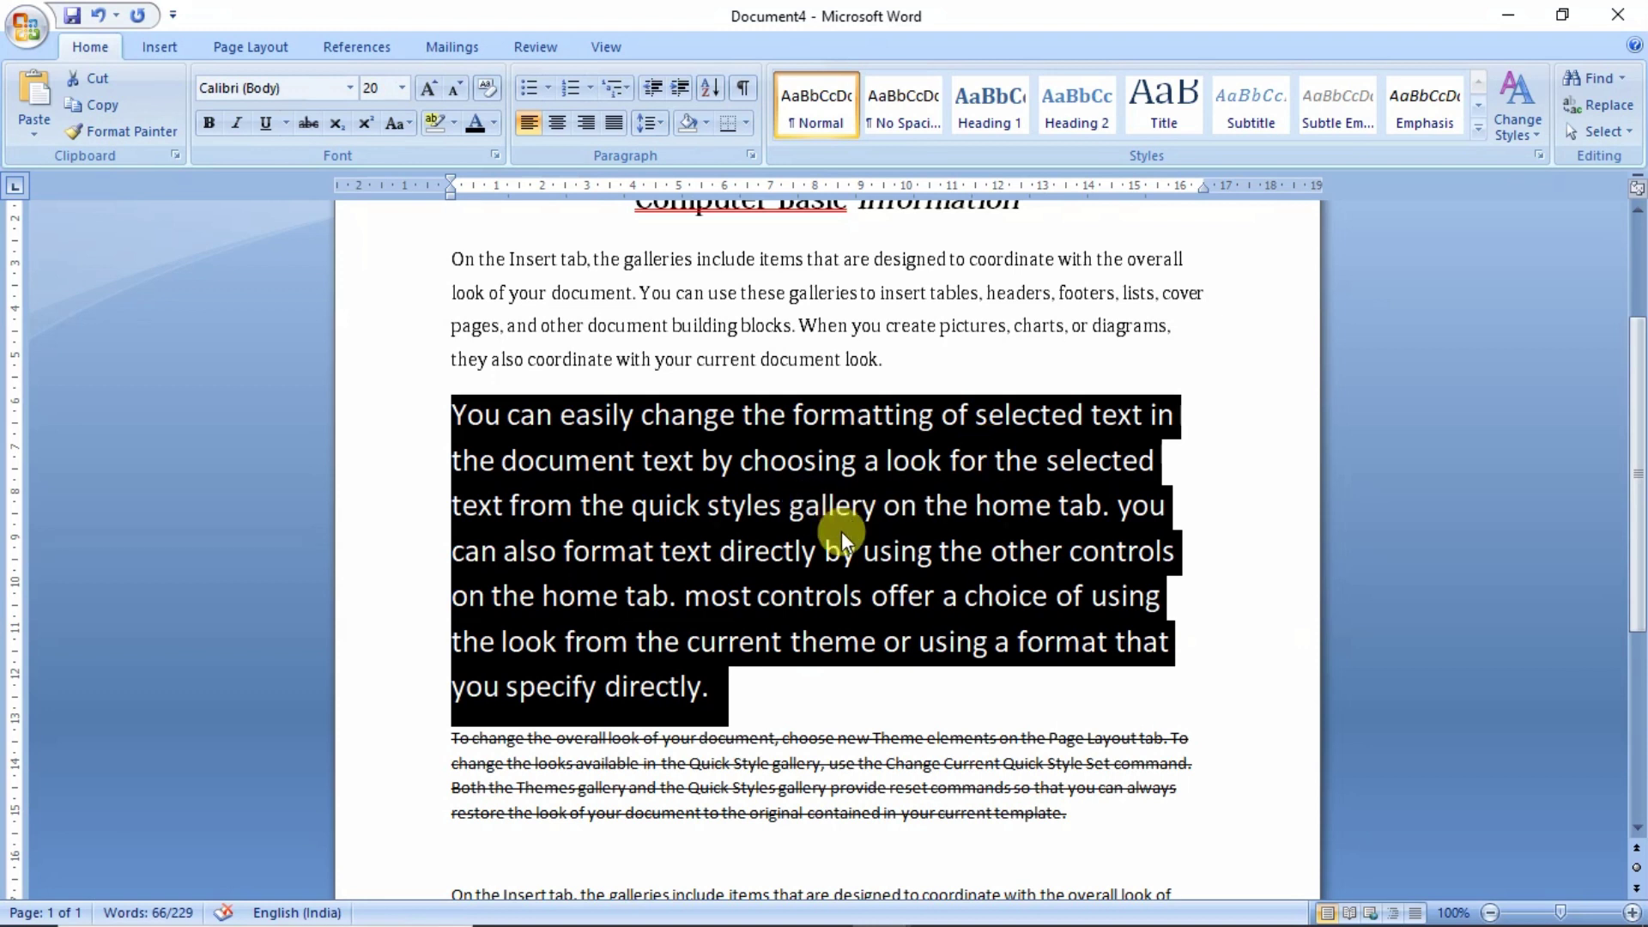
- Apply Capitalize Each Word, then tOGGLE cASE, to the large paragraph
{"action": "left_click", "coordinate": [400, 127]}
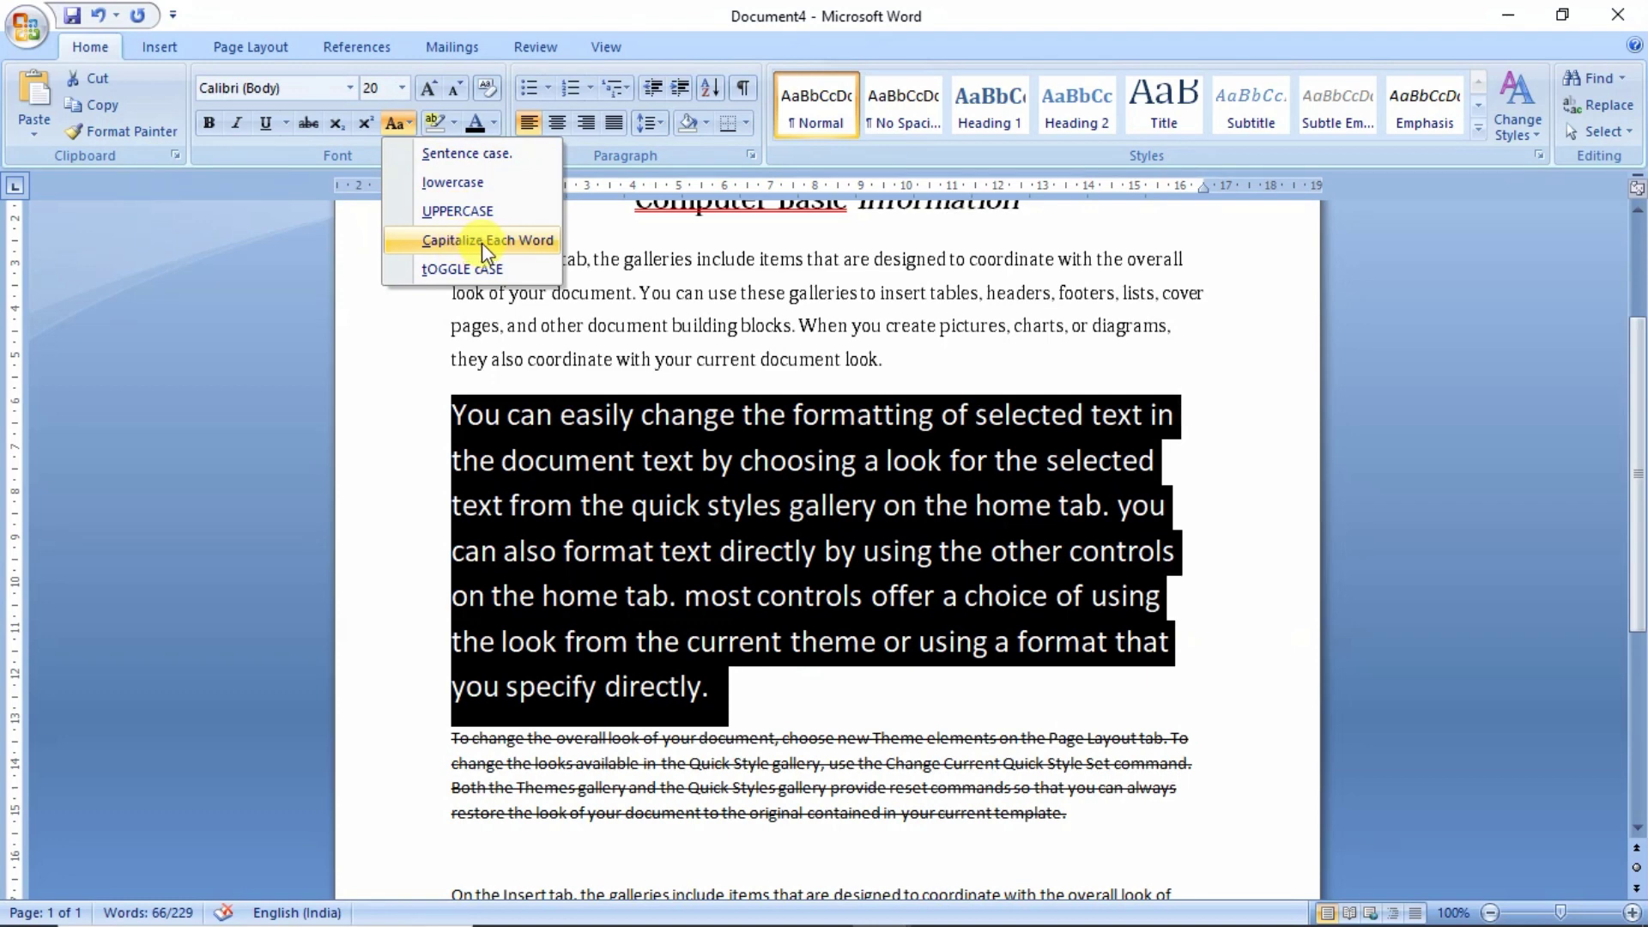
{"action": "left_click", "coordinate": [482, 241]}
{"action": "key", "text": "alt+h"}
{"action": "key", "text": "7"}
{"action": "key", "text": "t"}
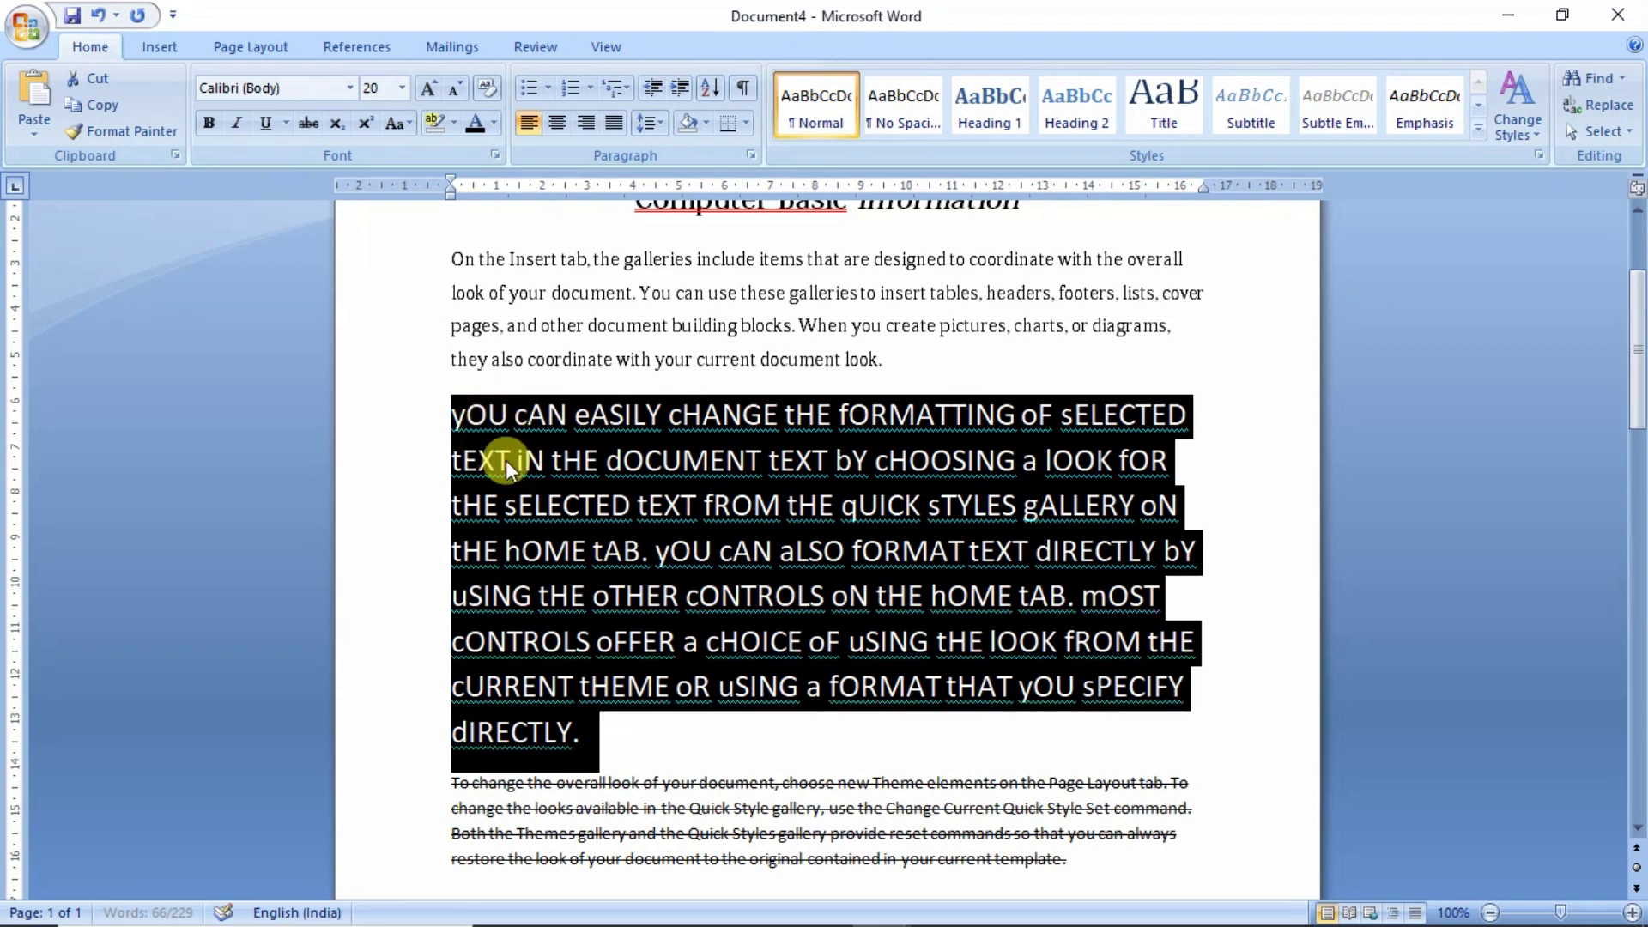
{"action": "key", "text": "ctrl+z"}
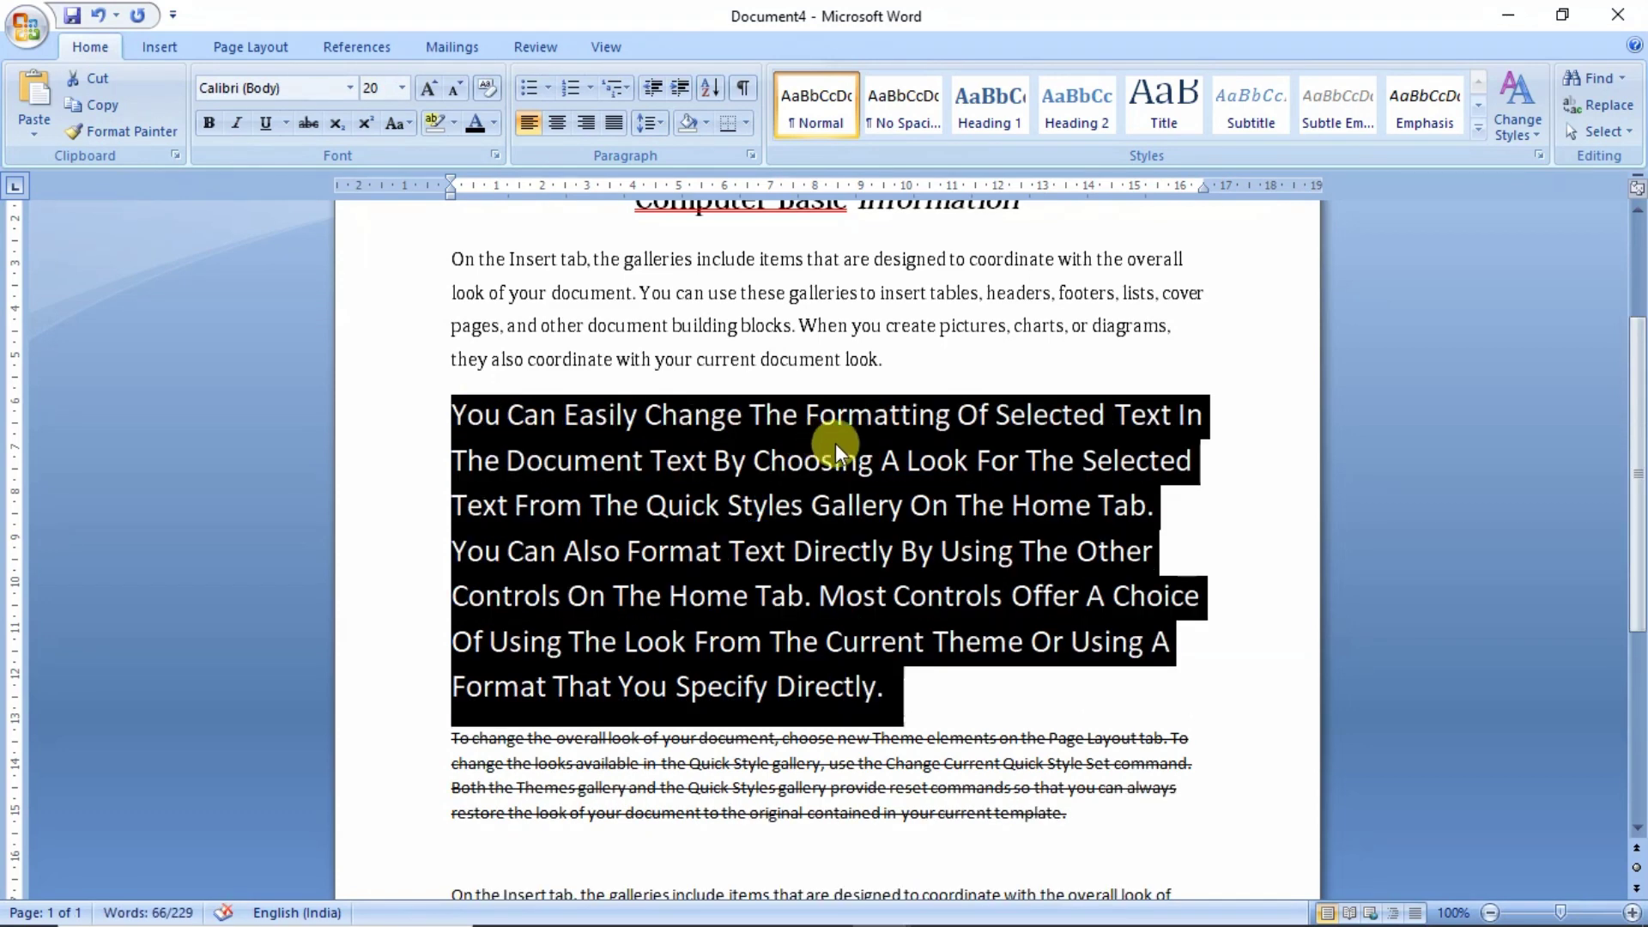
{"action": "left_click", "coordinate": [399, 127]}
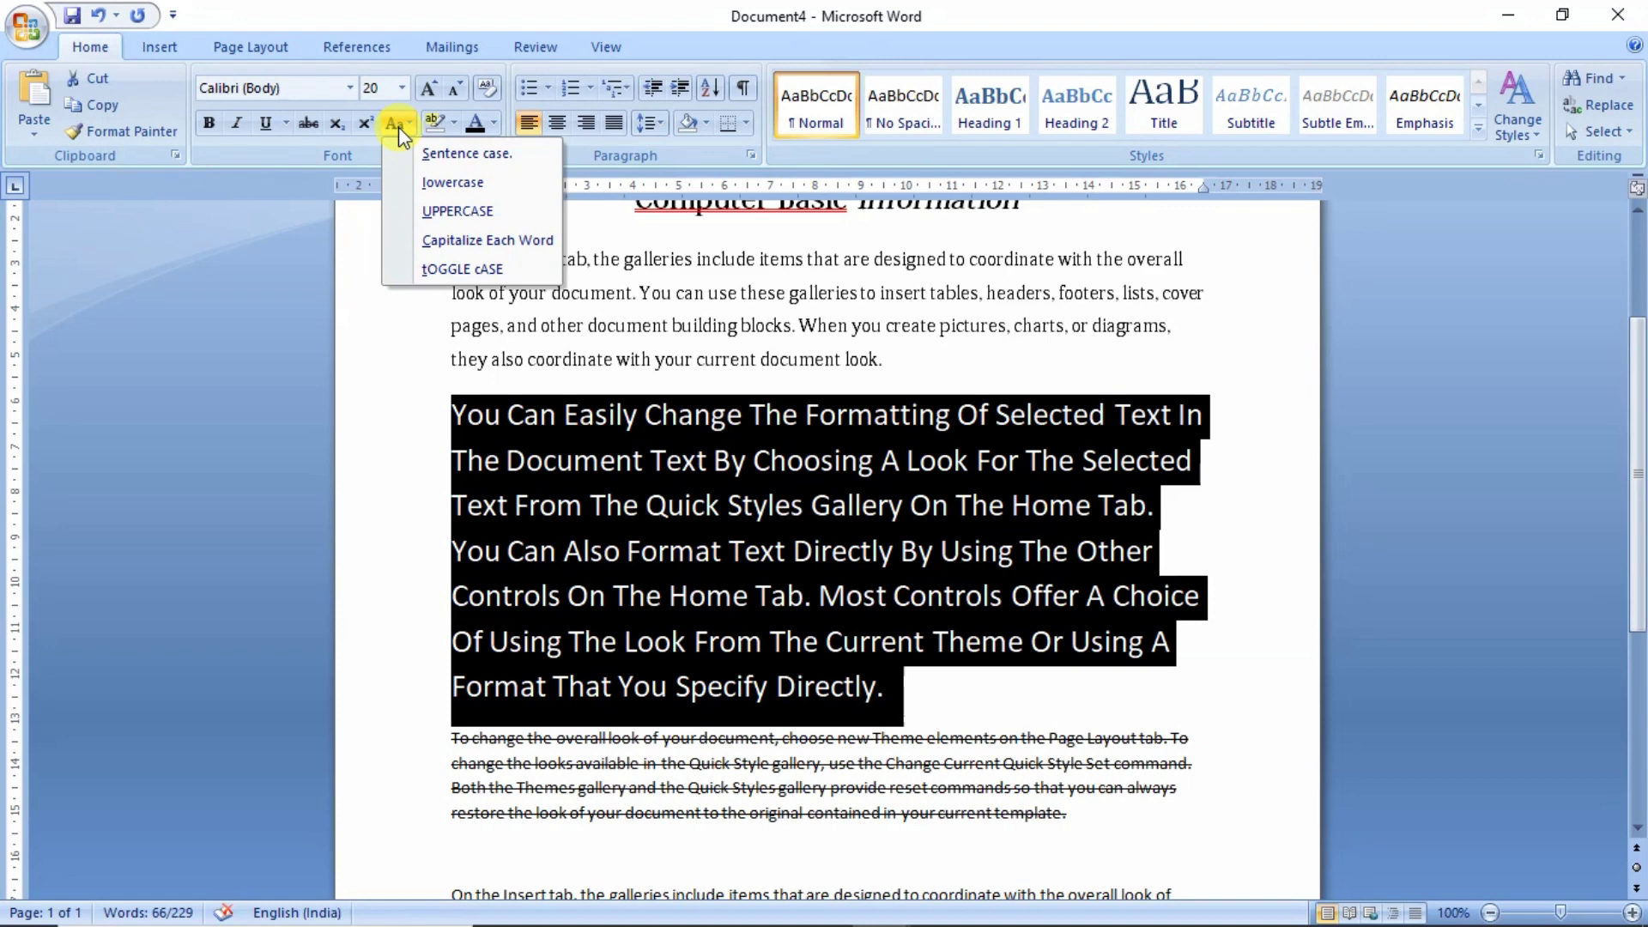
{"action": "left_click", "coordinate": [440, 268]}
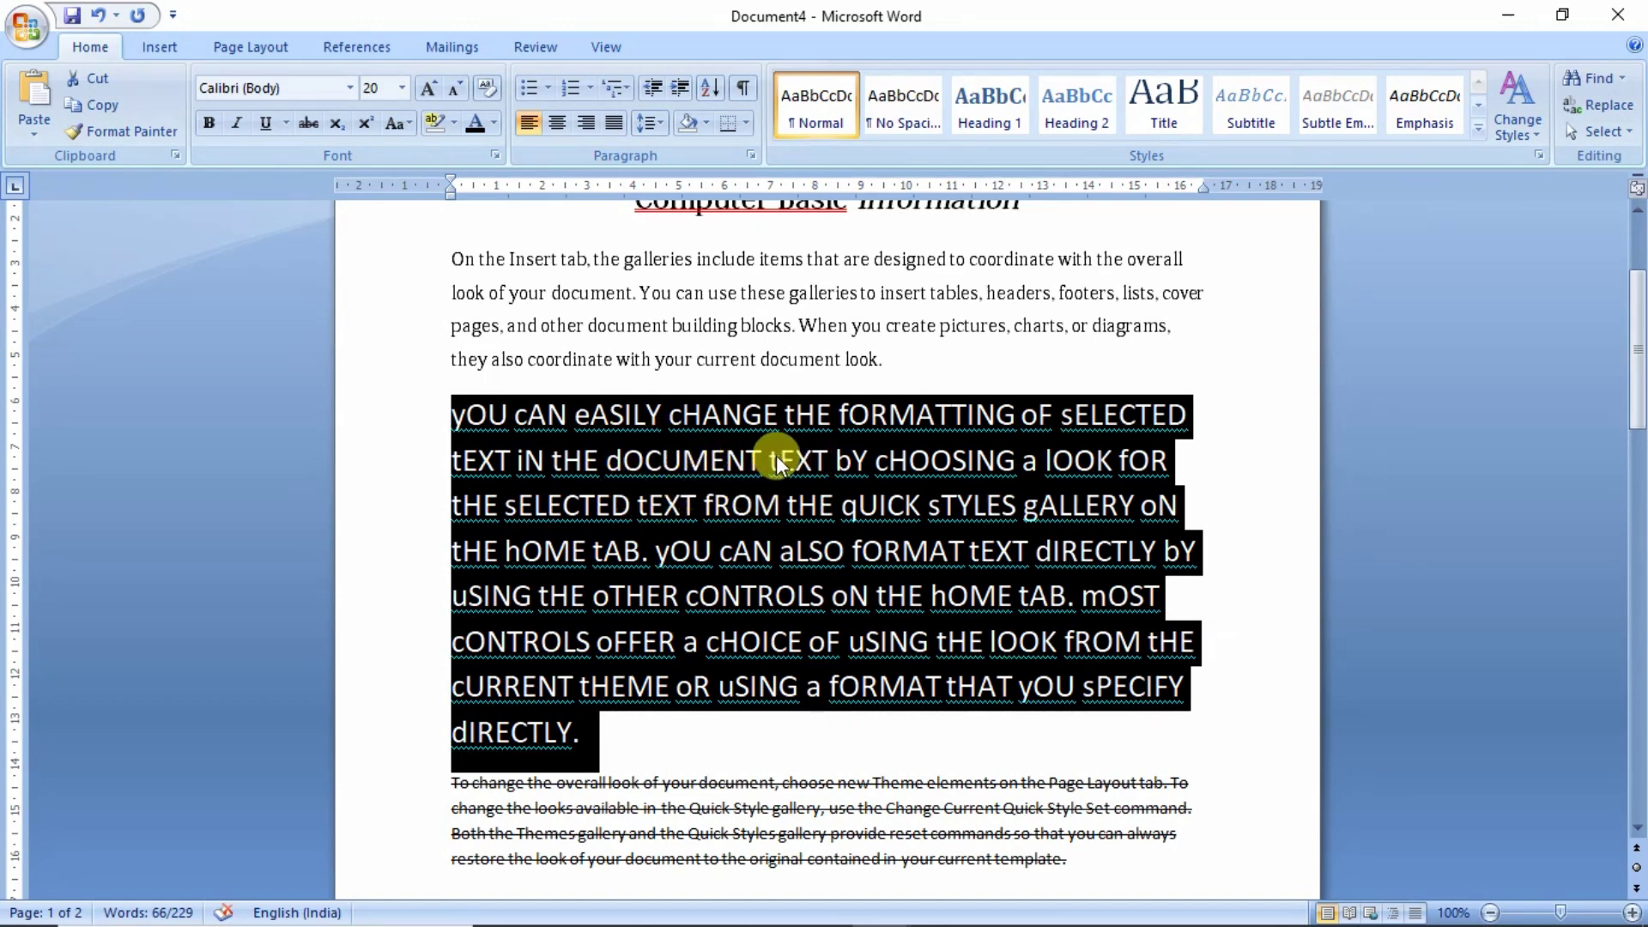
- Restore the whole large paragraph to Sentence case
{"action": "scroll", "coordinate": [607, 796], "scroll_direction": "up", "scroll_amount": 1}
{"action": "left_click", "coordinate": [606, 796]}
{"action": "left_click_drag", "start_coordinate": [607, 796], "coordinate": [458, 579]}
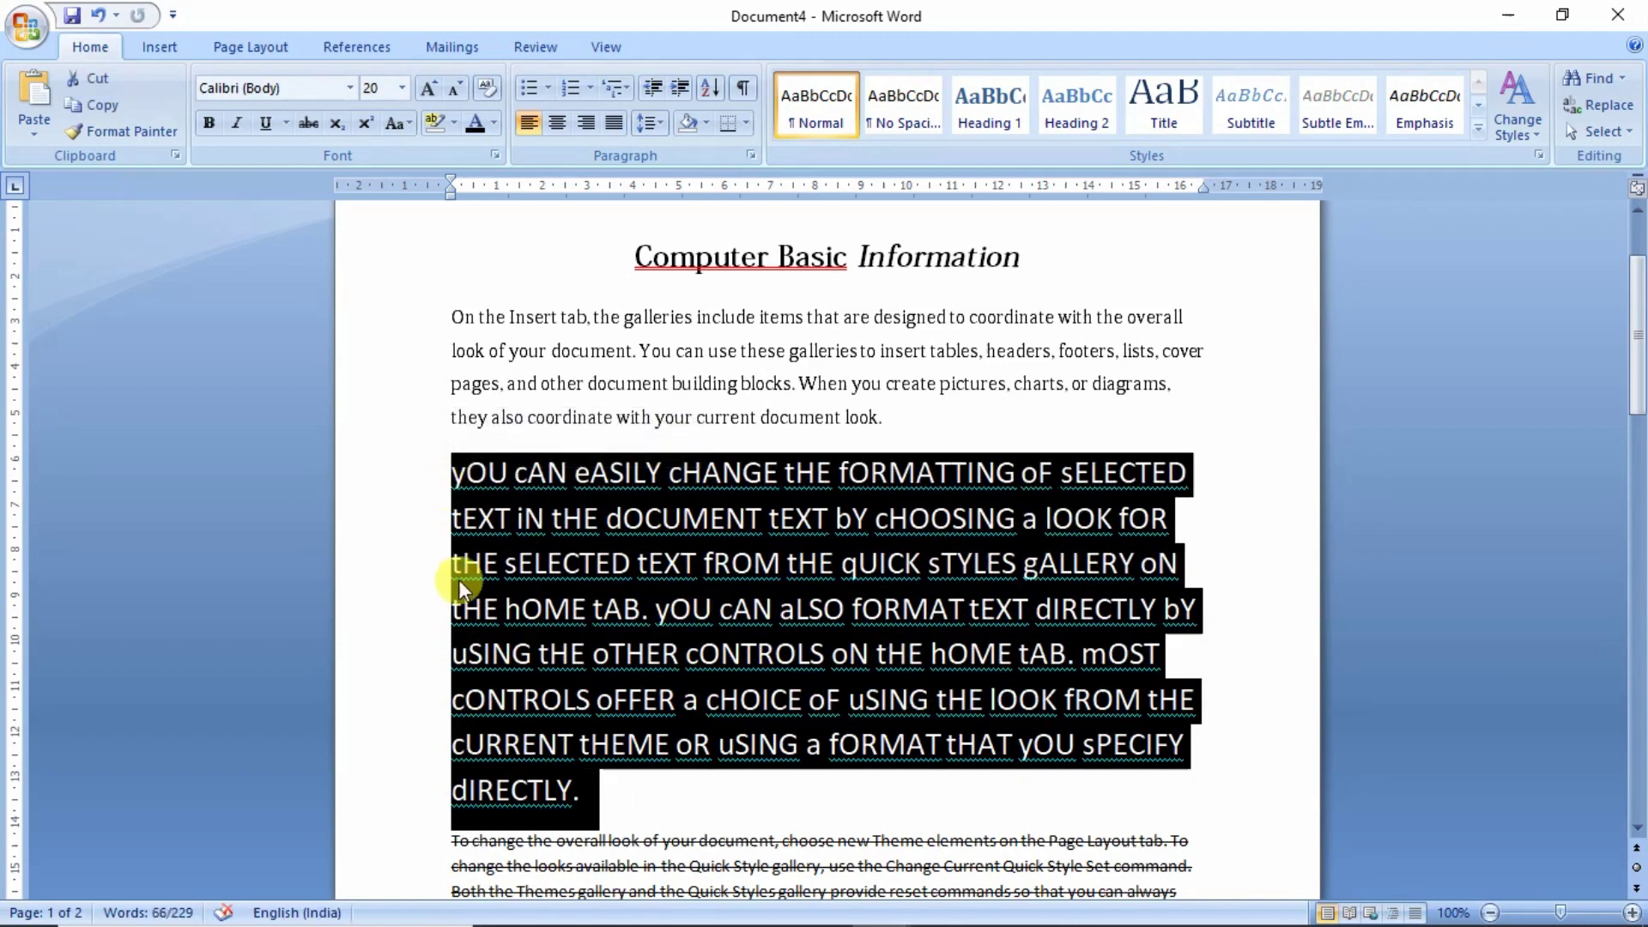
{"action": "left_click", "coordinate": [405, 122]}
{"action": "left_click", "coordinate": [455, 154]}
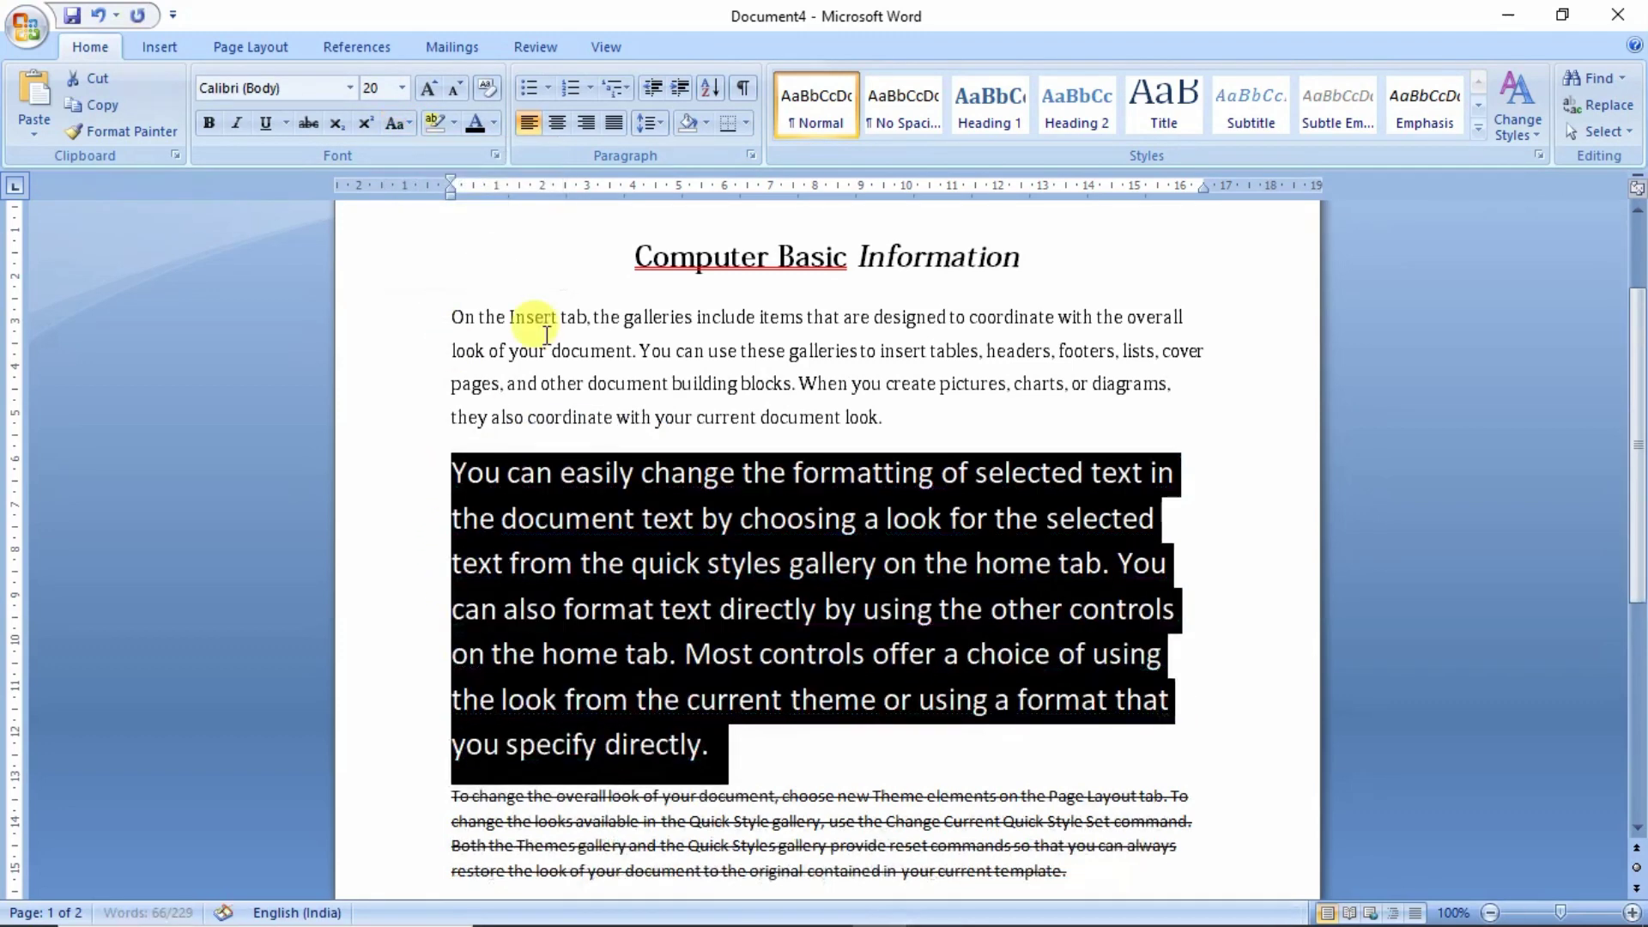
{"action": "left_click", "coordinate": [666, 439]}
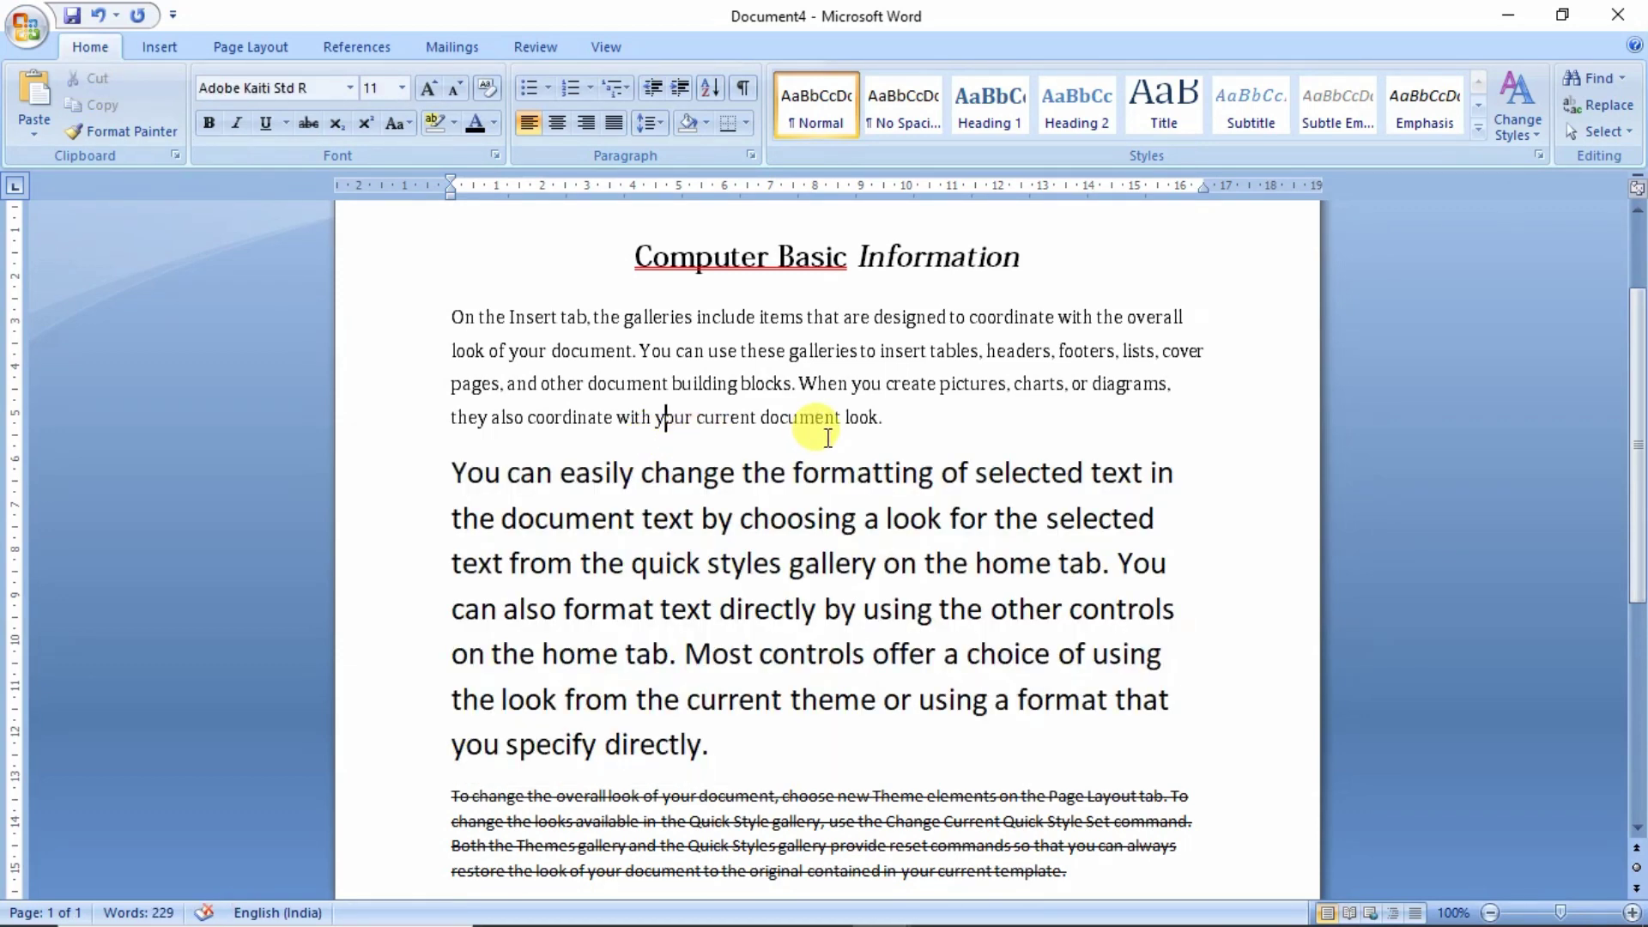
{"action": "left_click_drag", "start_coordinate": [799, 381], "coordinate": [1015, 386]}
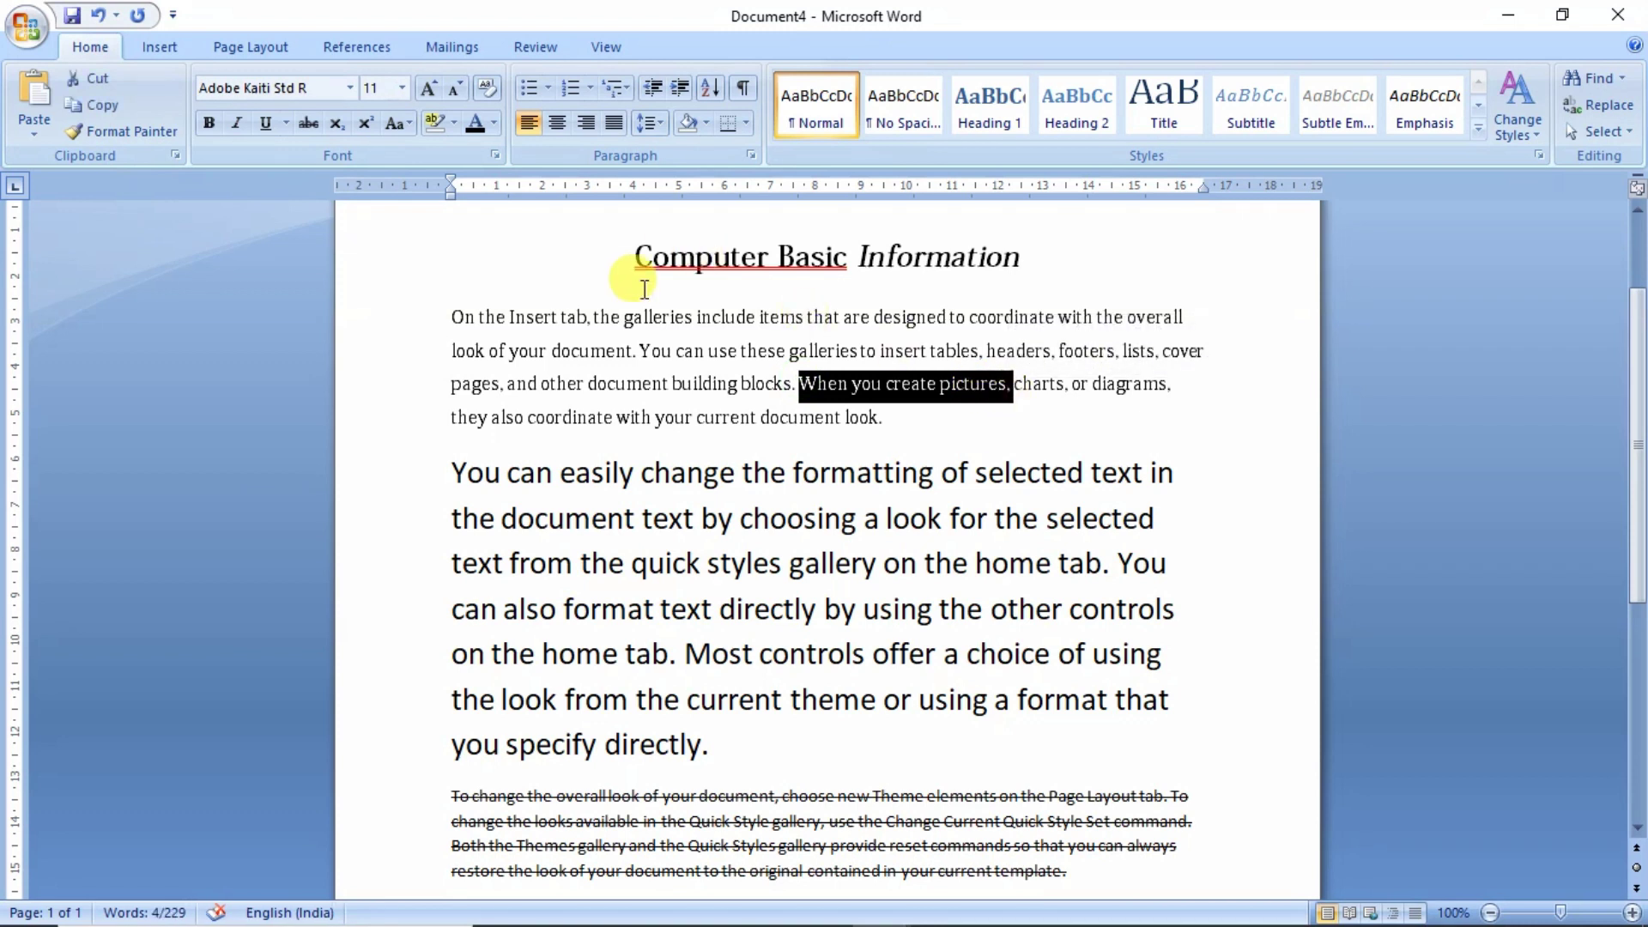
- Set the highlight on 'When you create pictures,' to No Color
{"action": "left_click", "coordinate": [455, 126]}
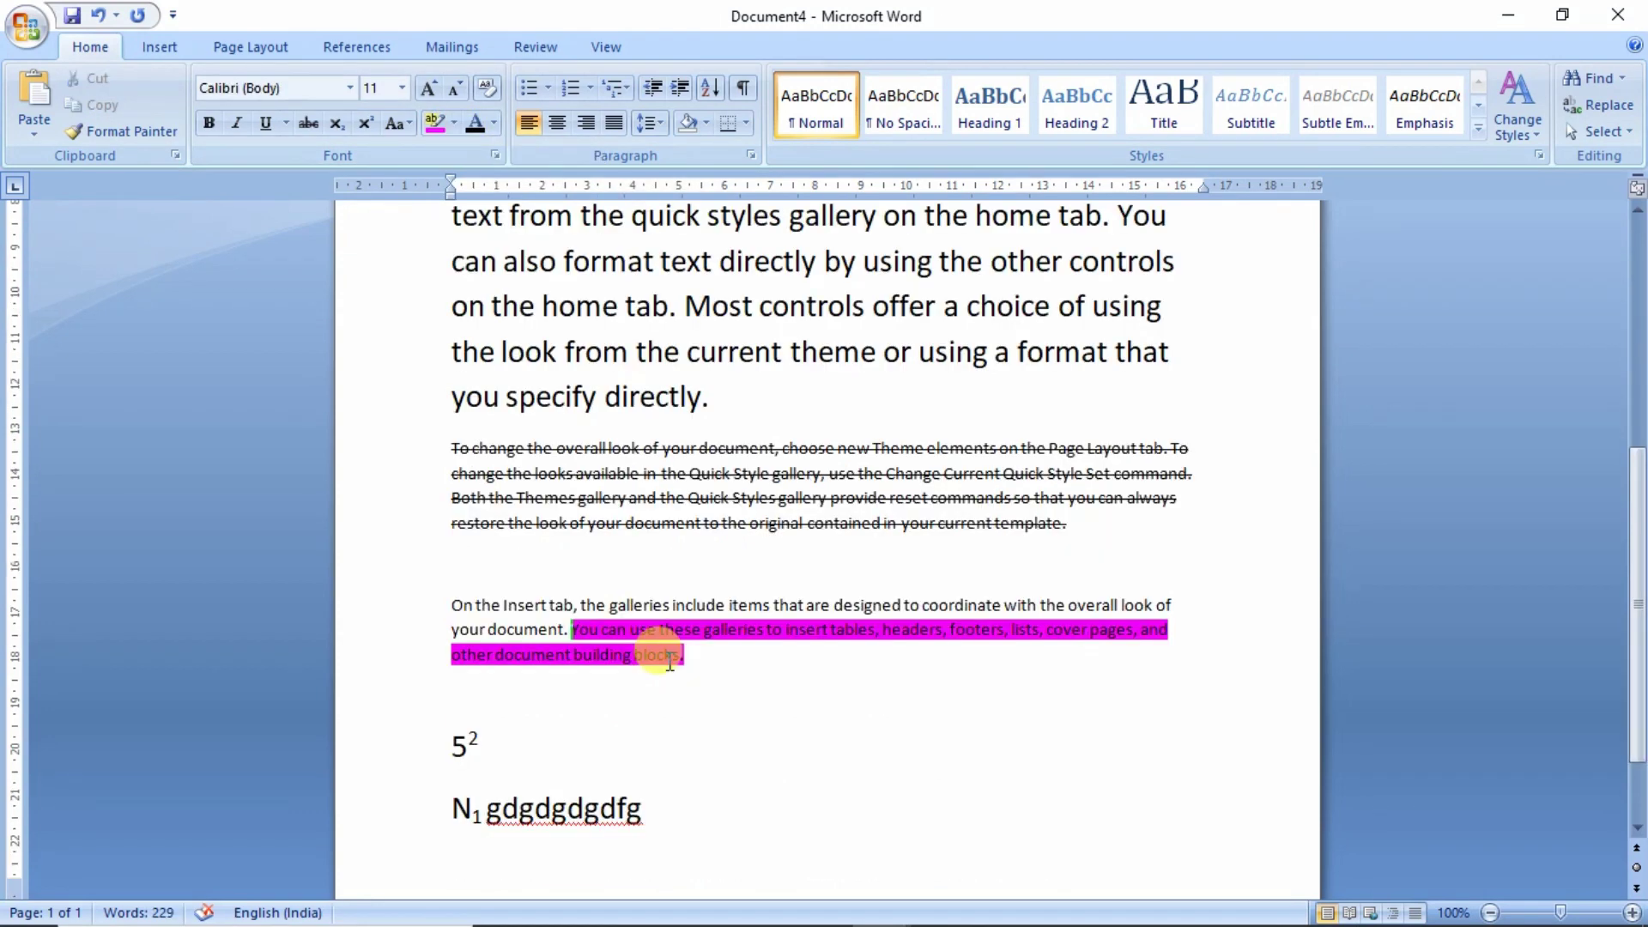
{"action": "scroll", "coordinate": [670, 661], "scroll_direction": "up", "scroll_amount": 2}
{"action": "scroll", "coordinate": [665, 639], "scroll_direction": "up", "scroll_amount": 5}
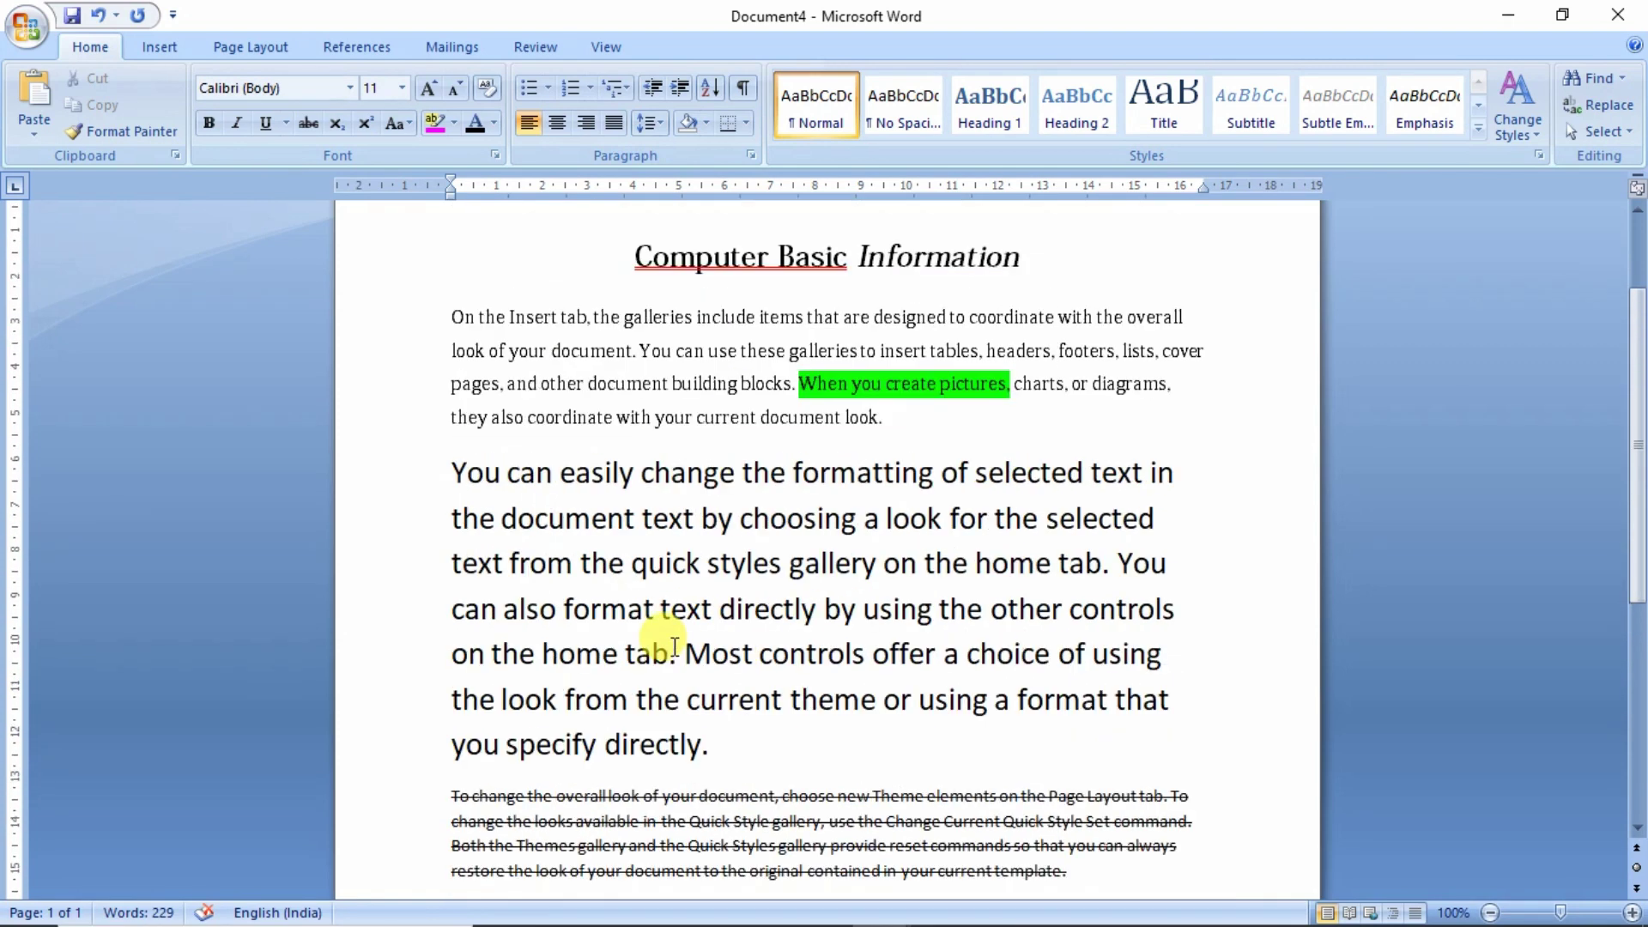
{"action": "left_click_drag", "start_coordinate": [796, 383], "coordinate": [1014, 387]}
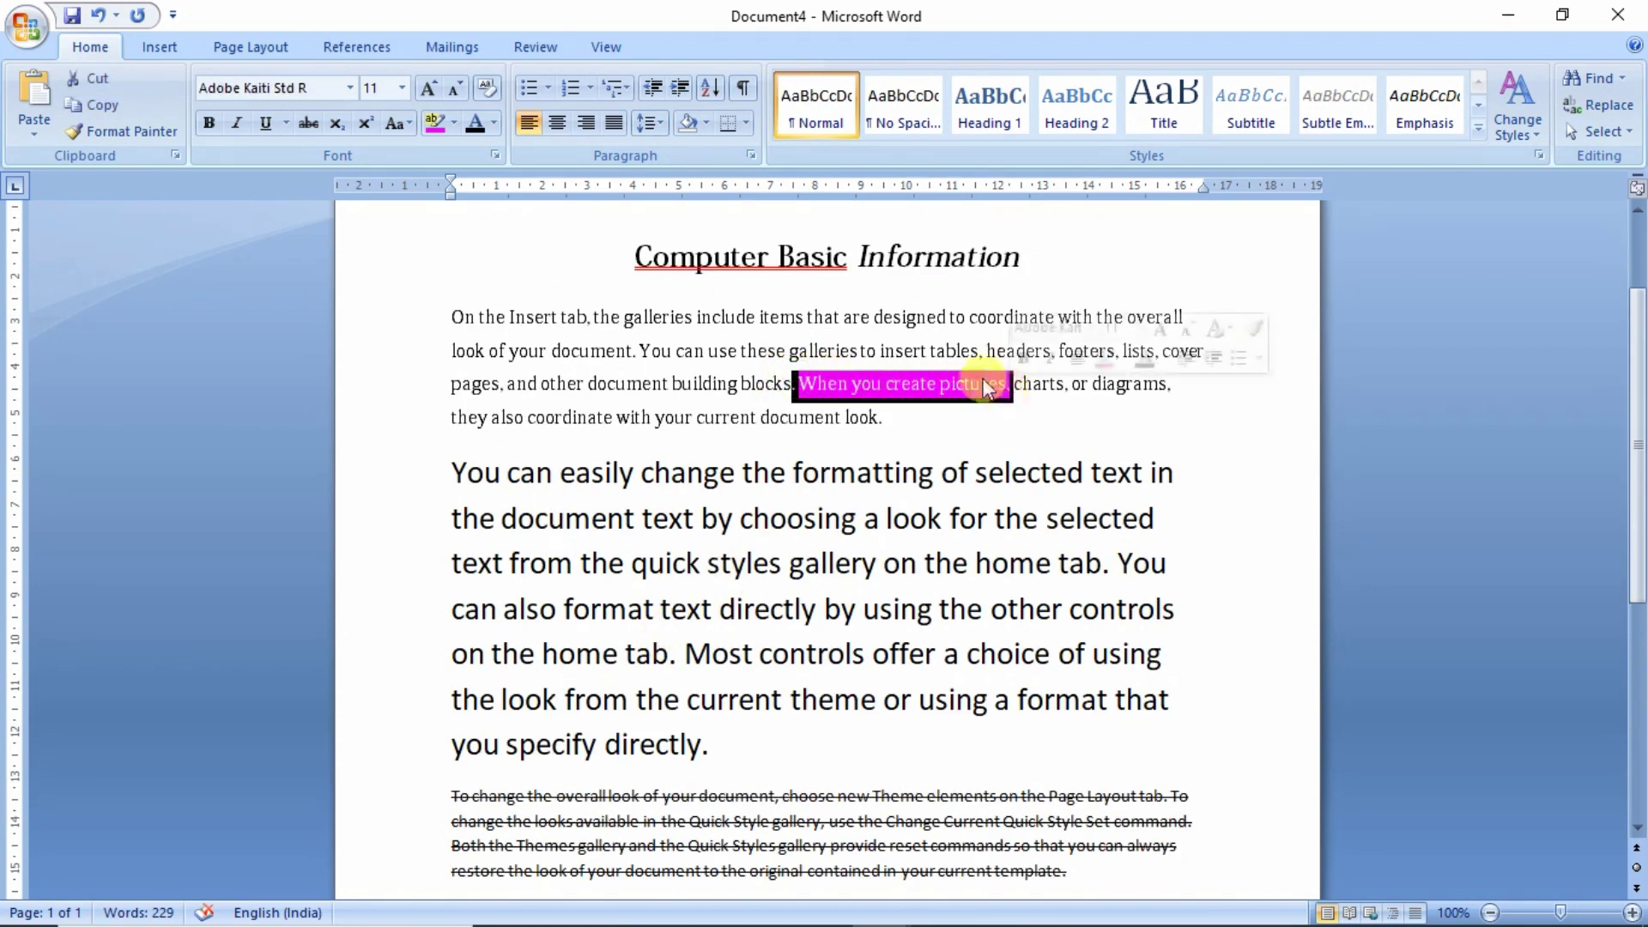
{"action": "left_click", "coordinate": [460, 127]}
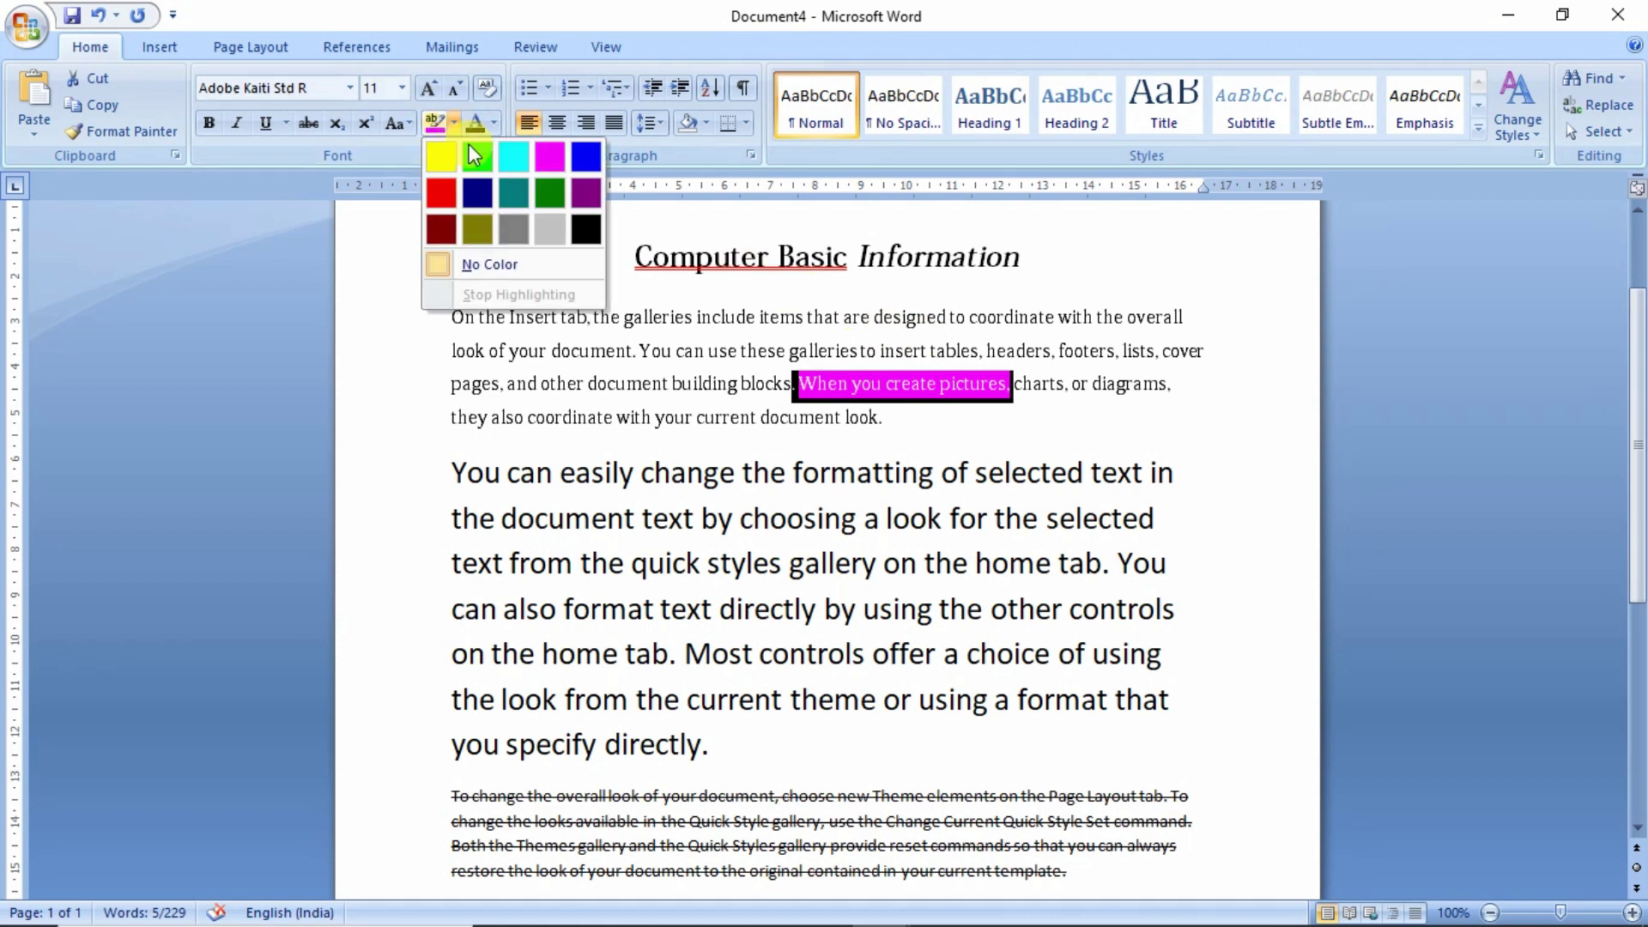
{"action": "left_click", "coordinate": [508, 261]}
{"action": "left_click", "coordinate": [863, 475]}
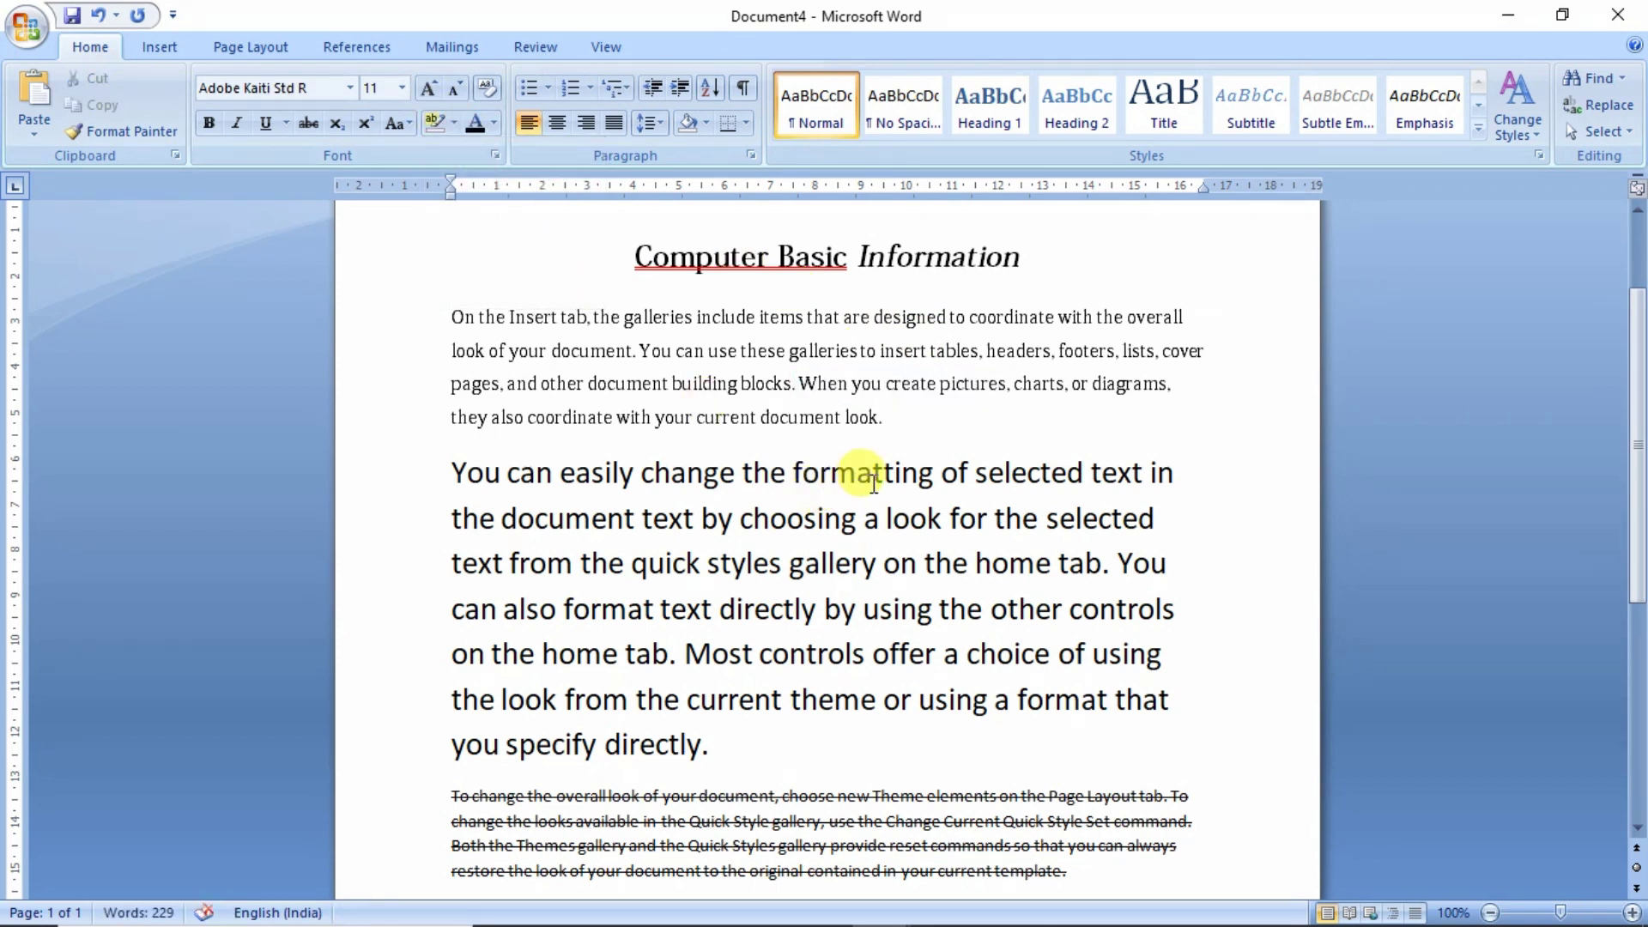
{"action": "left_click", "coordinate": [876, 477]}
{"action": "scroll", "coordinate": [875, 478], "scroll_direction": "down", "scroll_amount": 1}
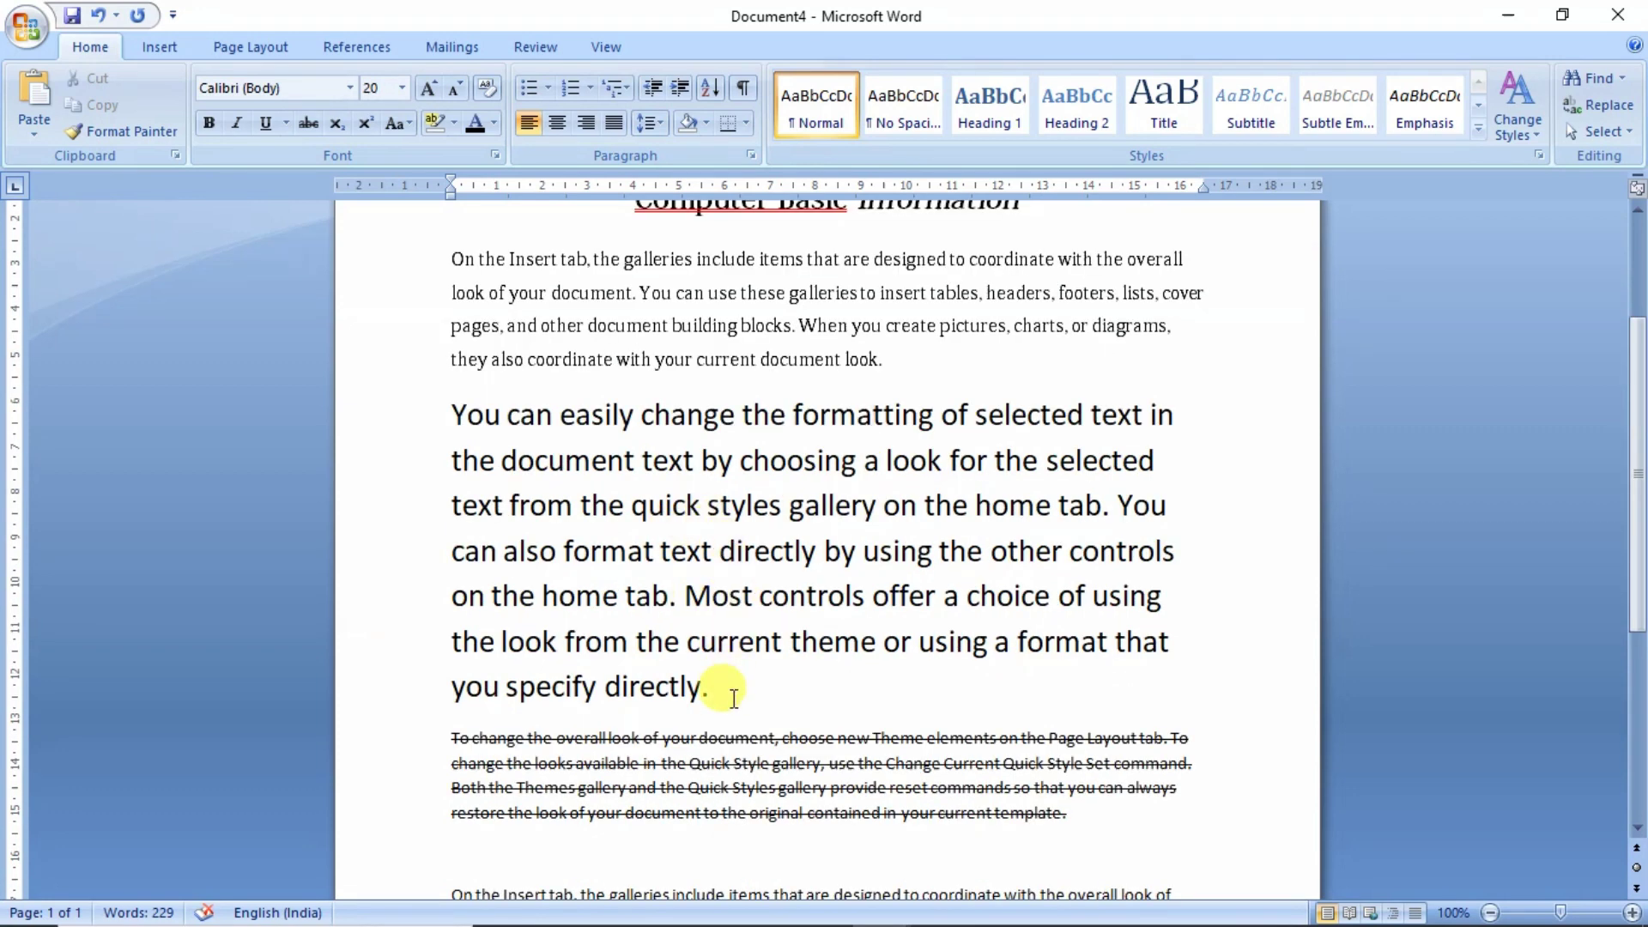
- Colour the whole large-font 'You can easily change' paragraph red
{"action": "left_click_drag", "start_coordinate": [734, 697], "coordinate": [455, 415]}
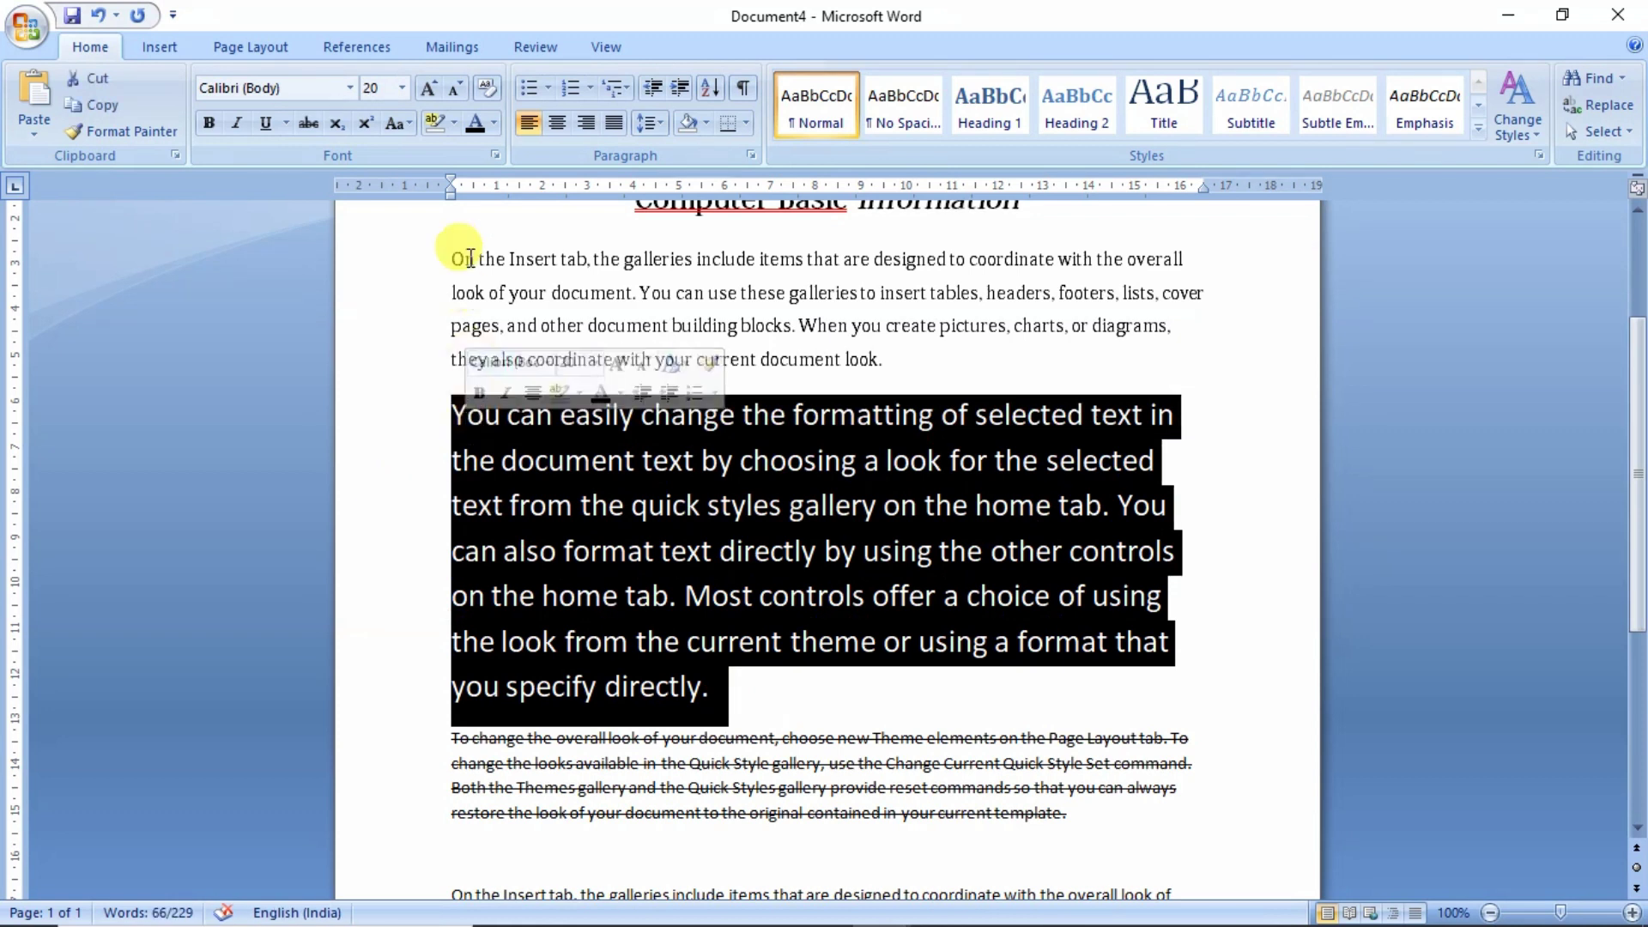
{"action": "left_click", "coordinate": [492, 127]}
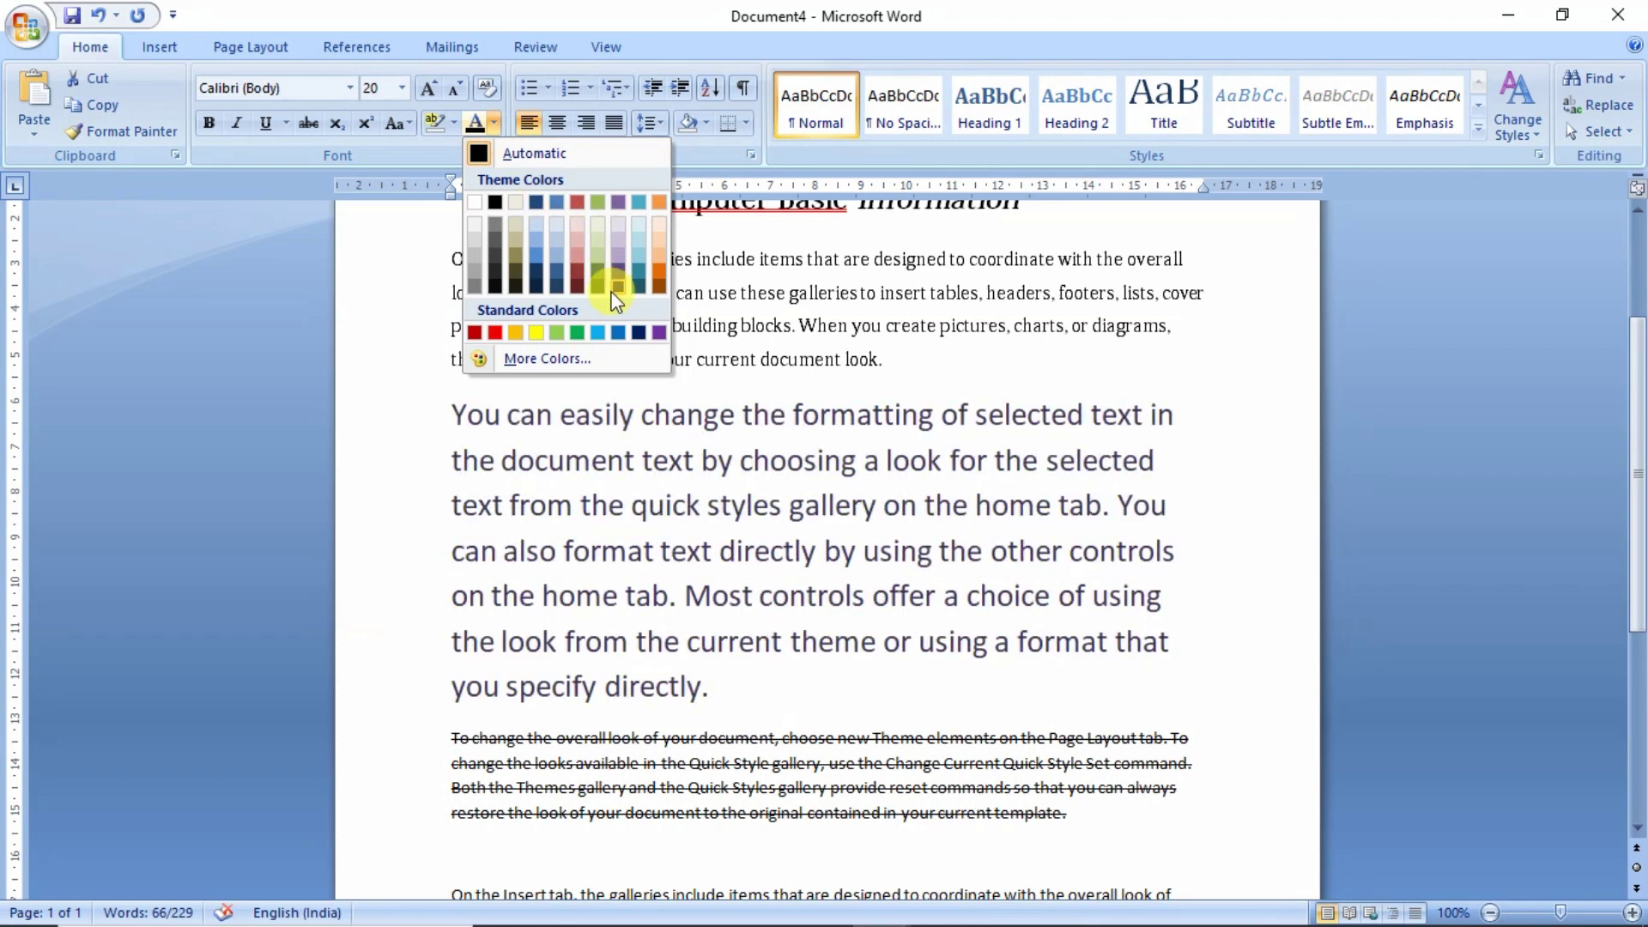
{"action": "left_click", "coordinate": [494, 333]}
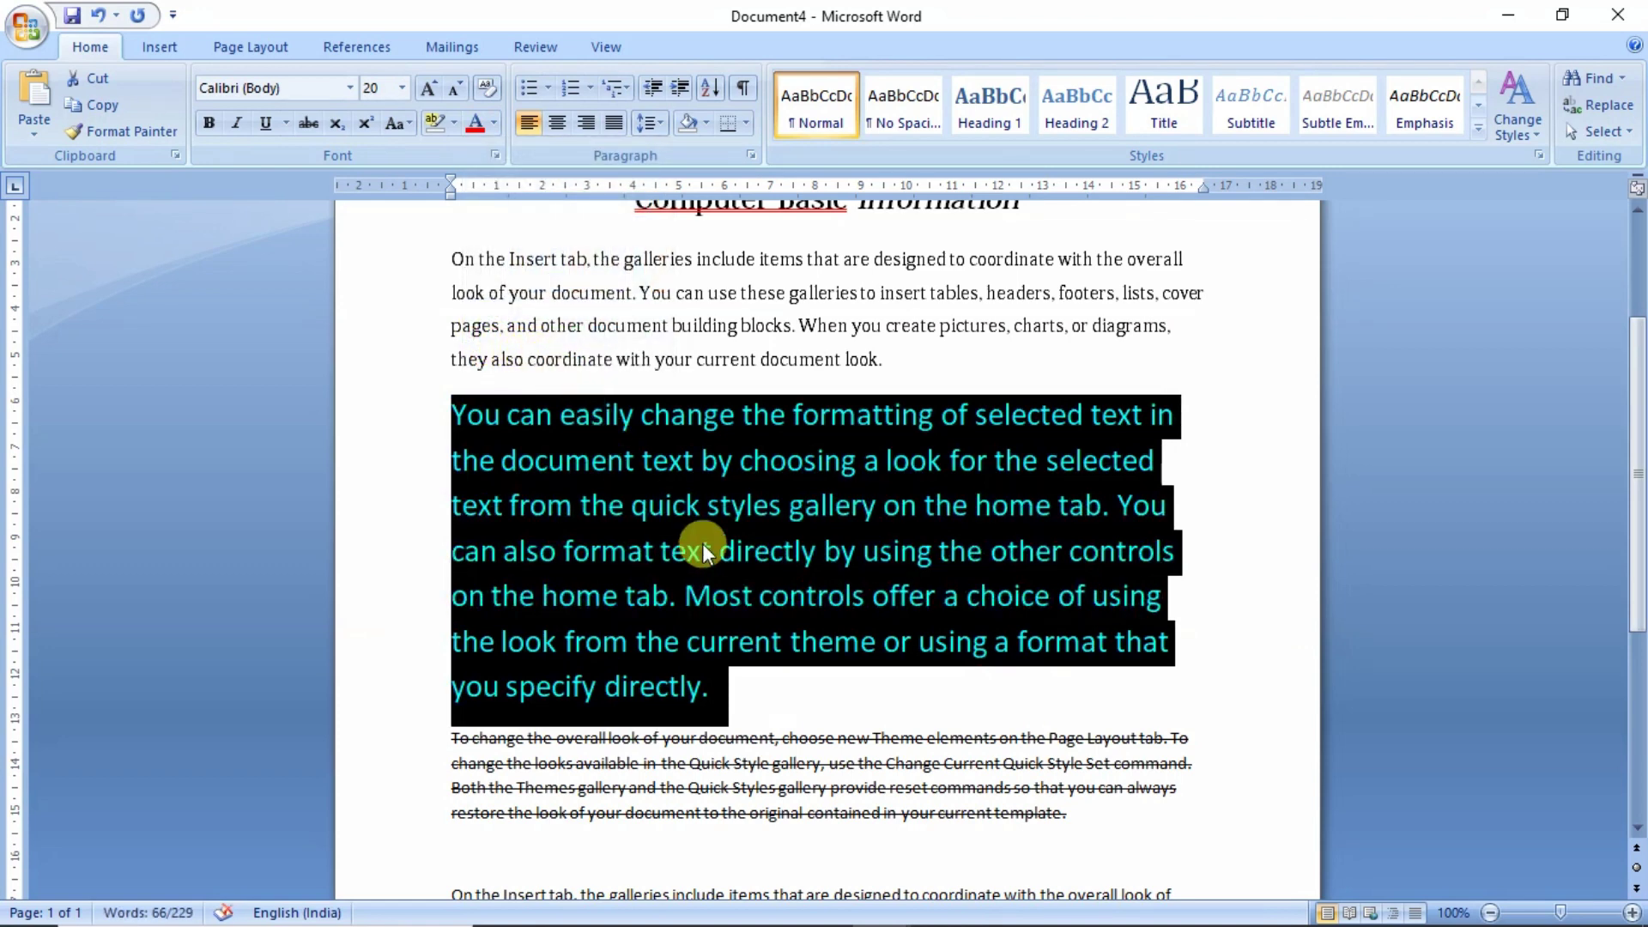
{"action": "left_click", "coordinate": [764, 678]}
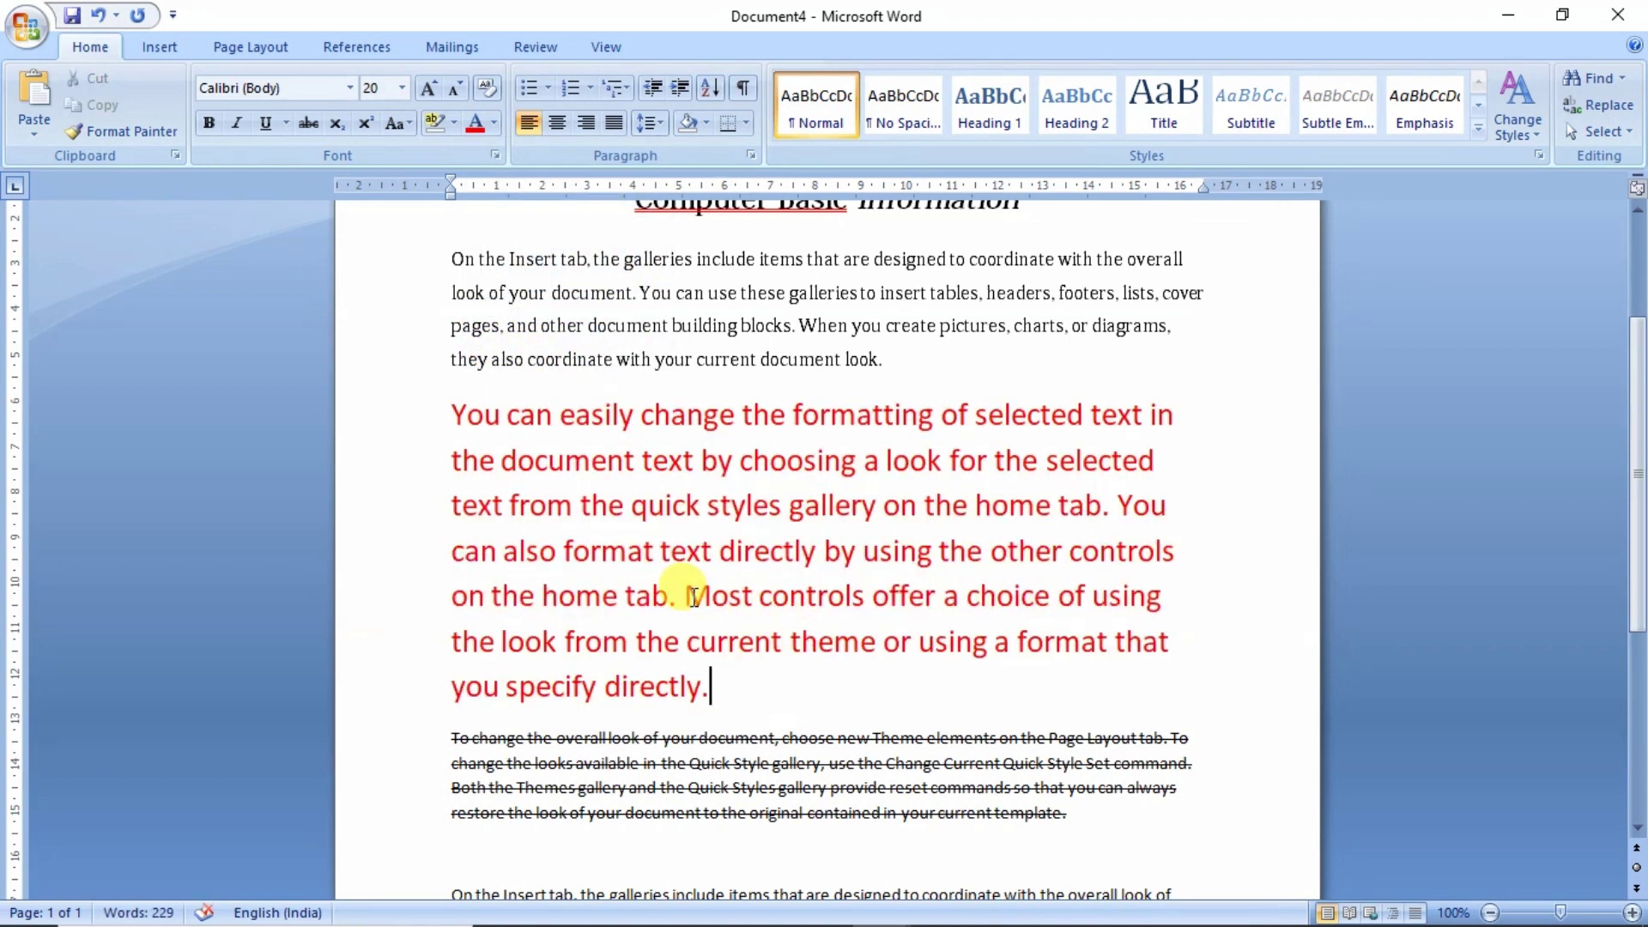
{"action": "left_click_drag", "start_coordinate": [687, 596], "coordinate": [821, 604]}
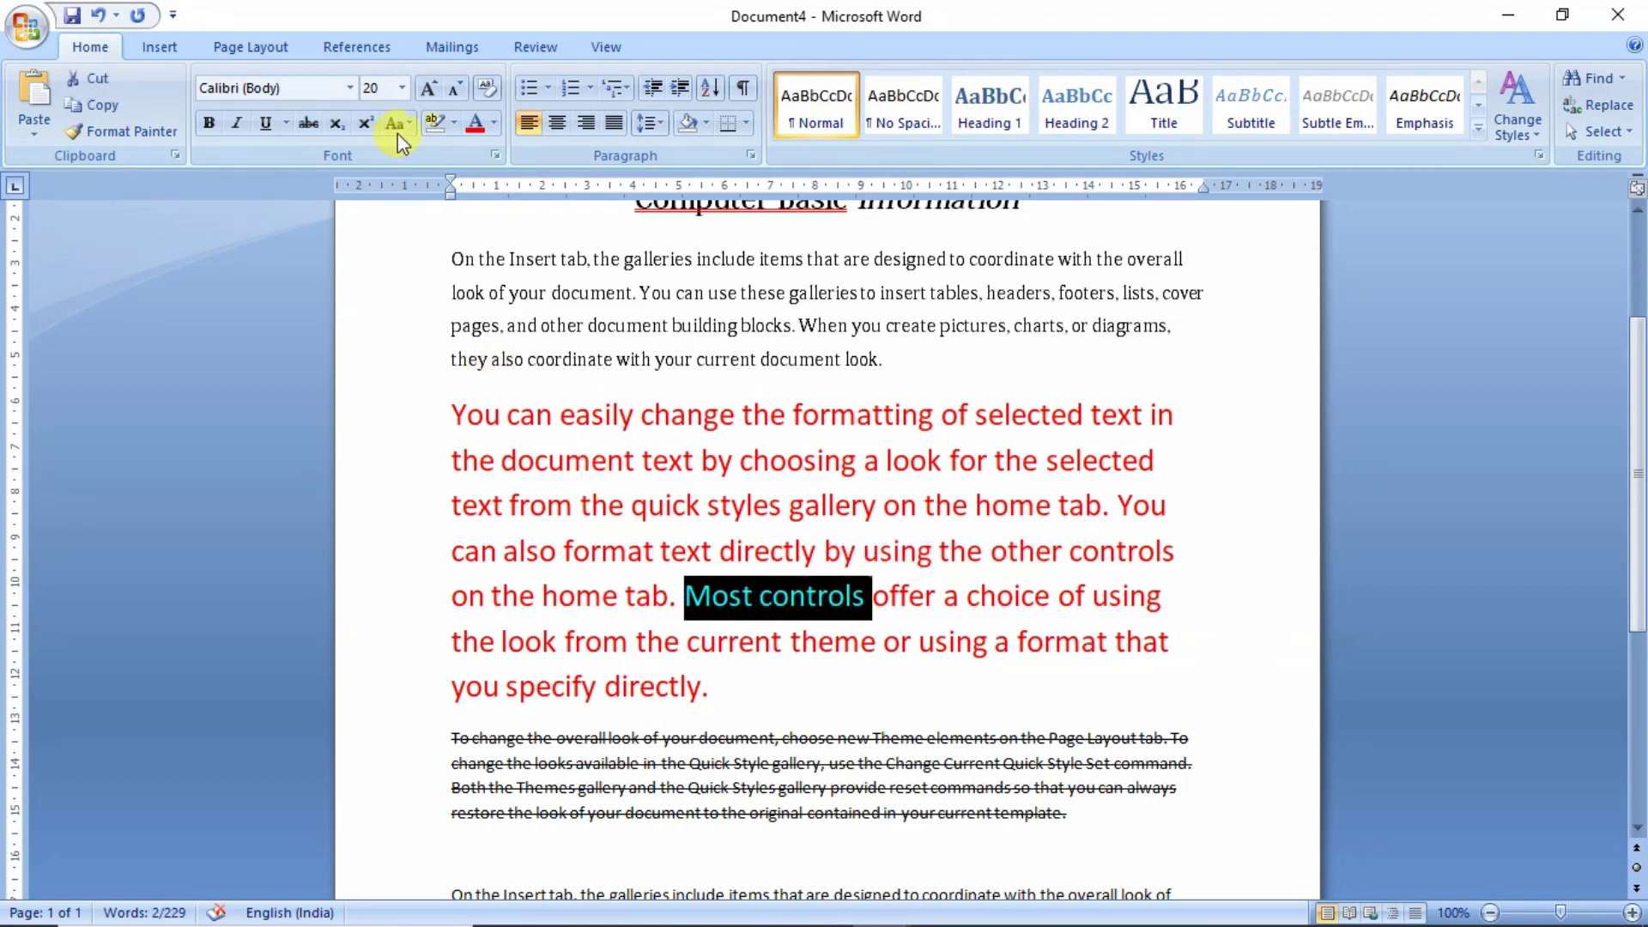
- Grow 'Most controls' to 24 pt and underline the word 'gallery'
{"action": "left_click", "coordinate": [425, 95]}
{"action": "left_click", "coordinate": [425, 94]}
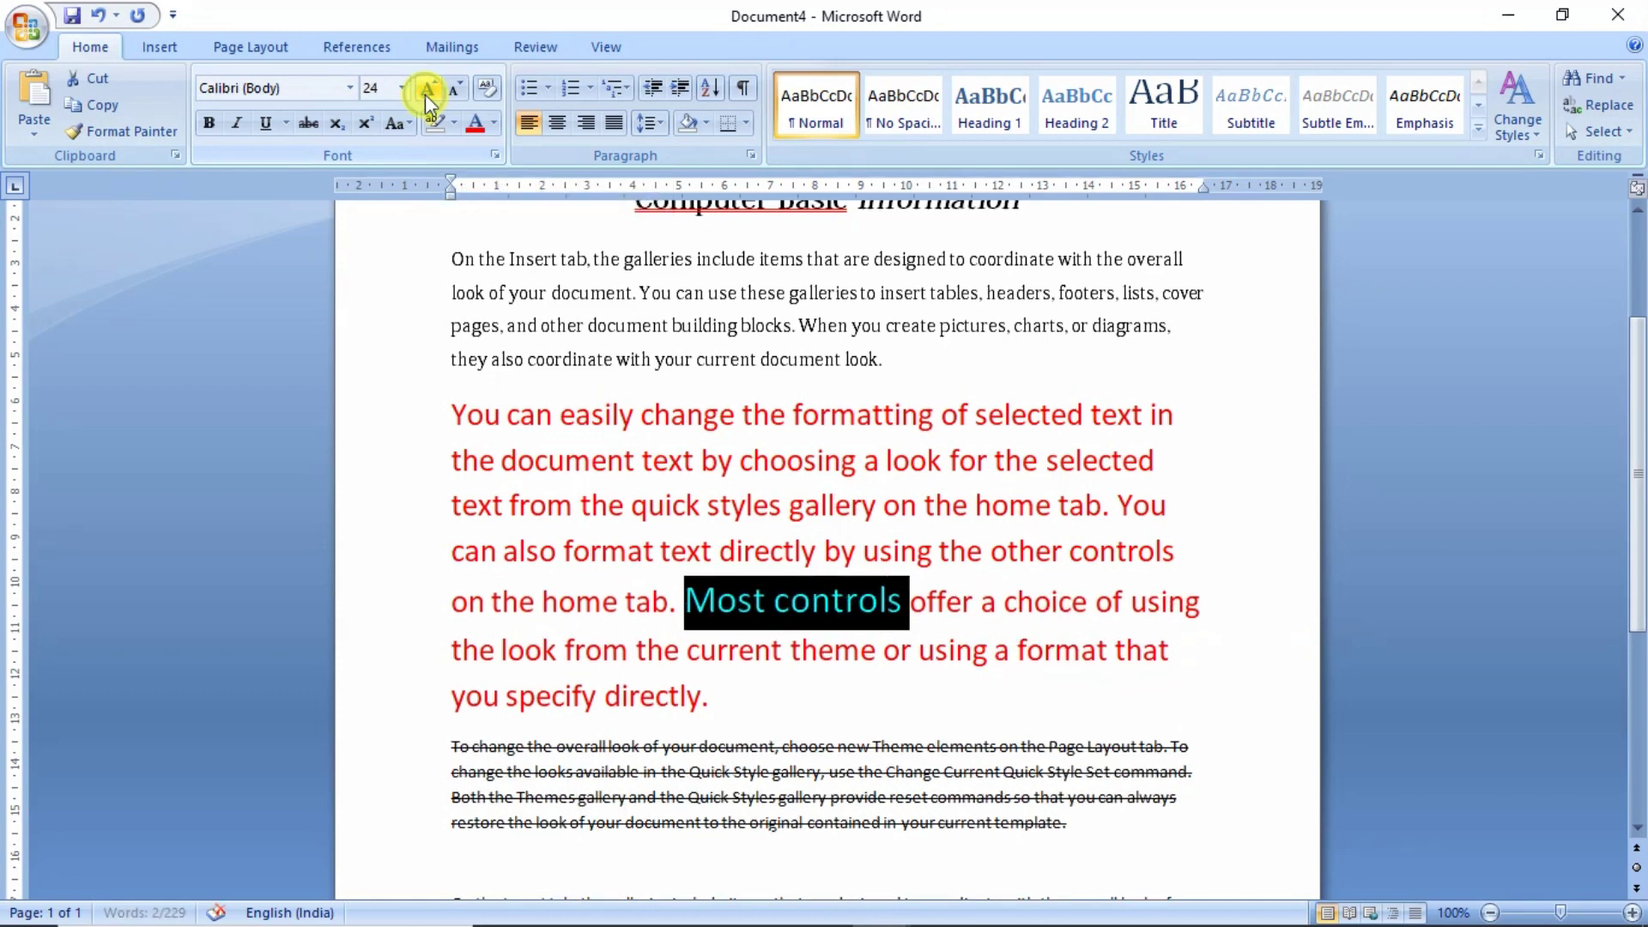
{"action": "left_click", "coordinate": [882, 503]}
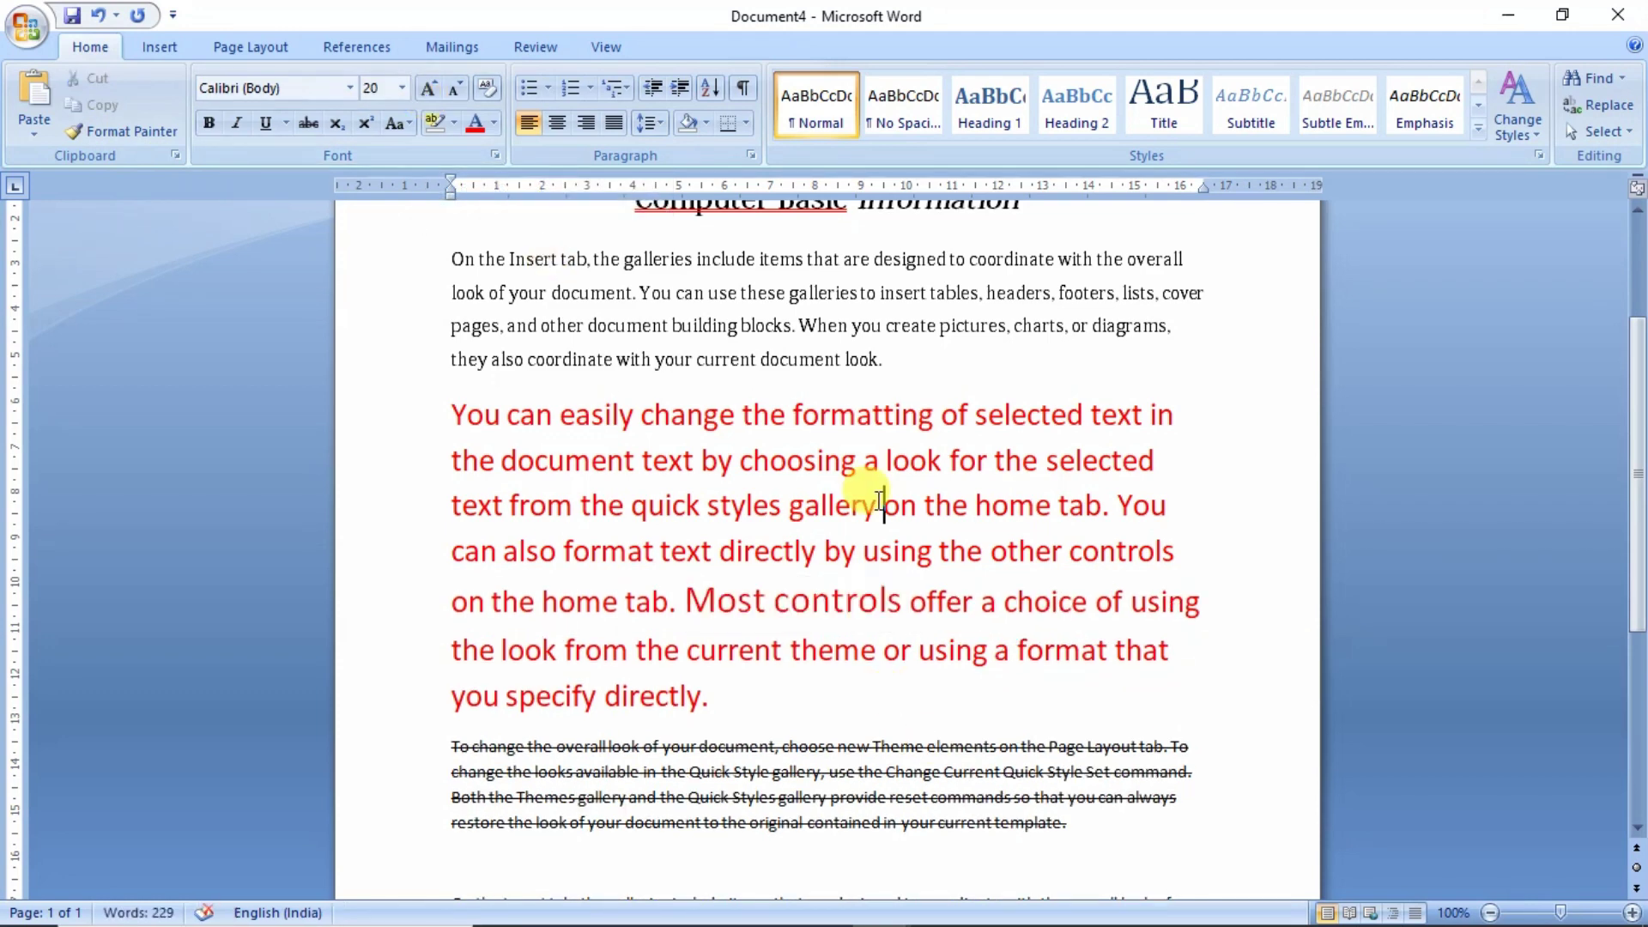
{"action": "left_click_drag", "start_coordinate": [878, 502], "coordinate": [785, 500]}
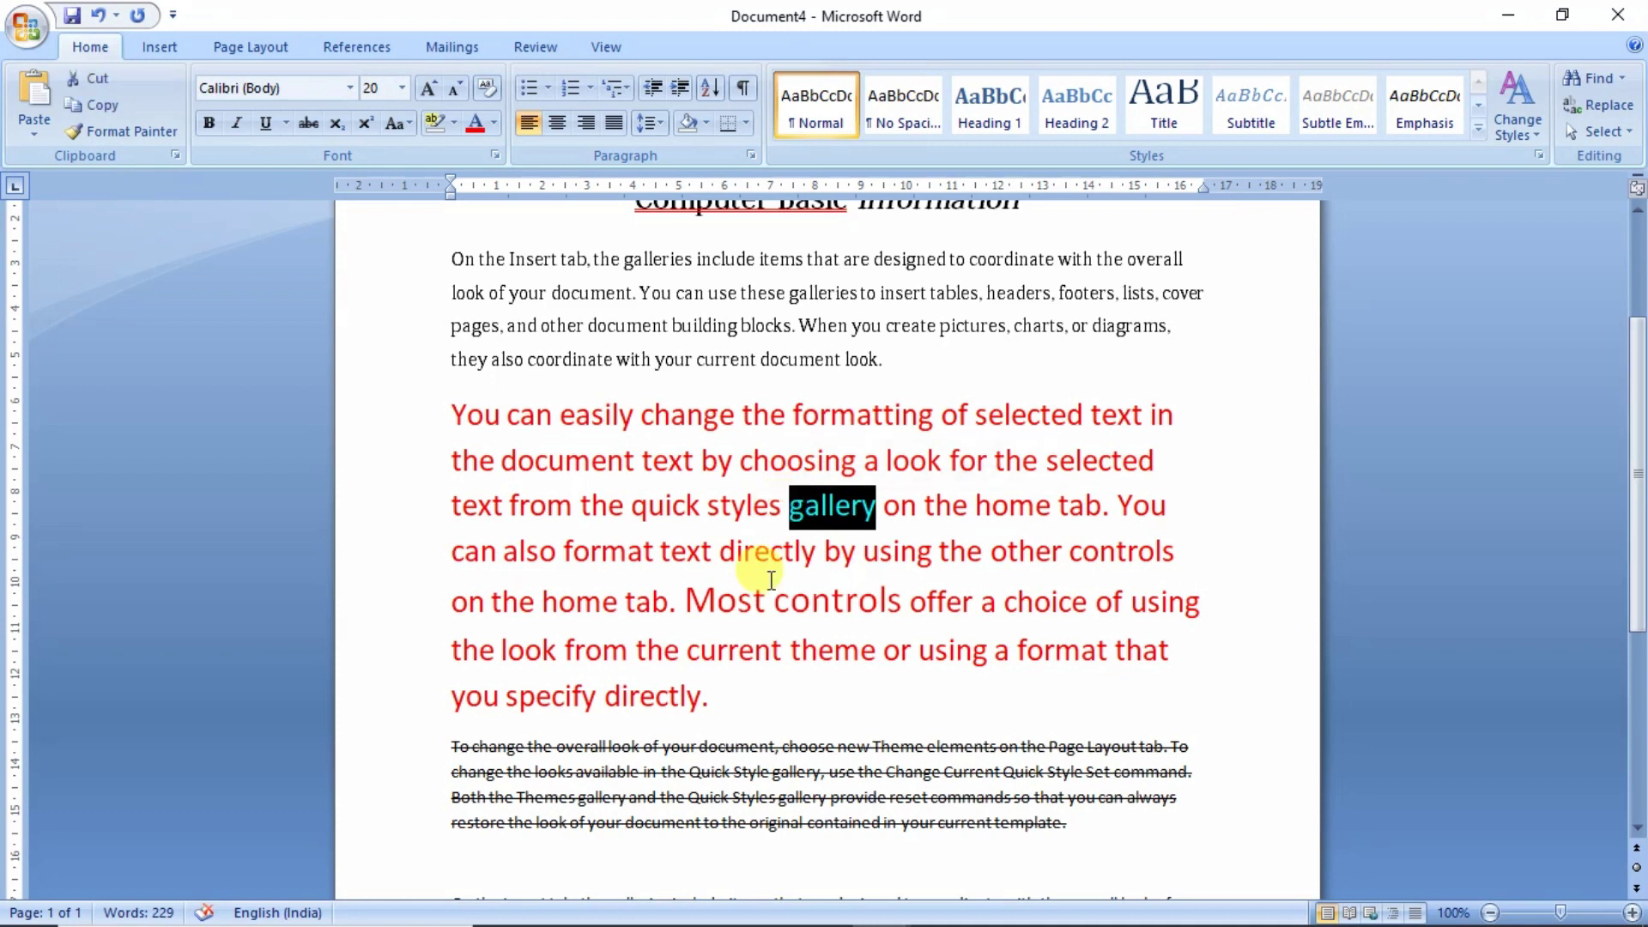
{"action": "left_click", "coordinate": [267, 131]}
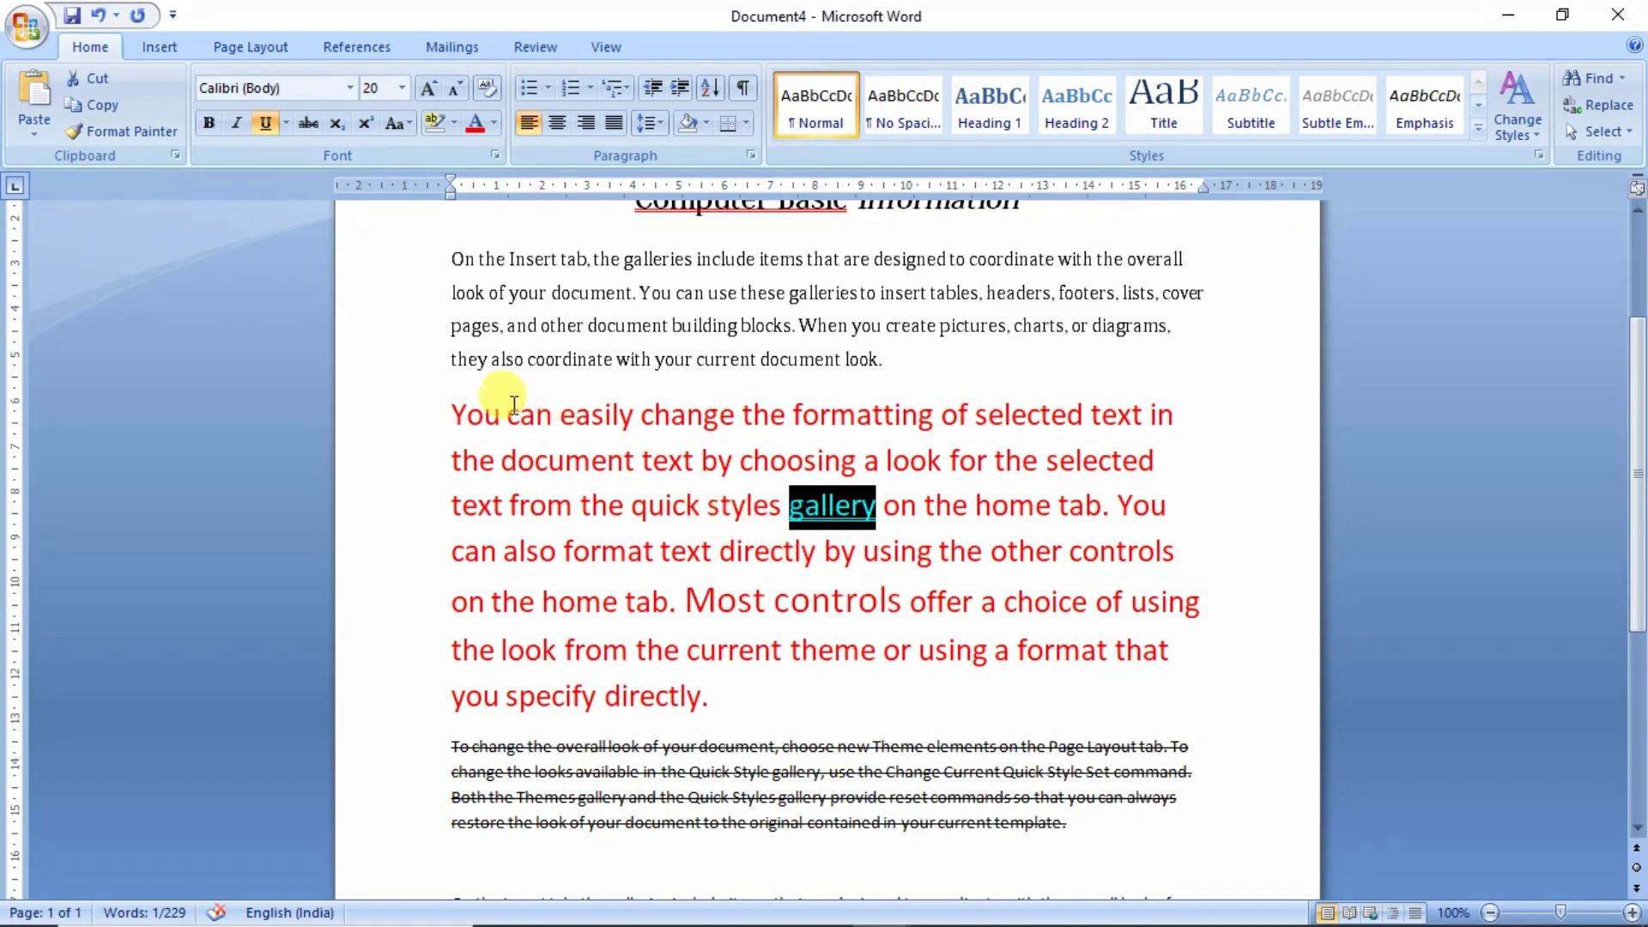
- Give 'gallery' a dashed underline in a different underline colour
{"action": "left_click", "coordinate": [287, 123]}
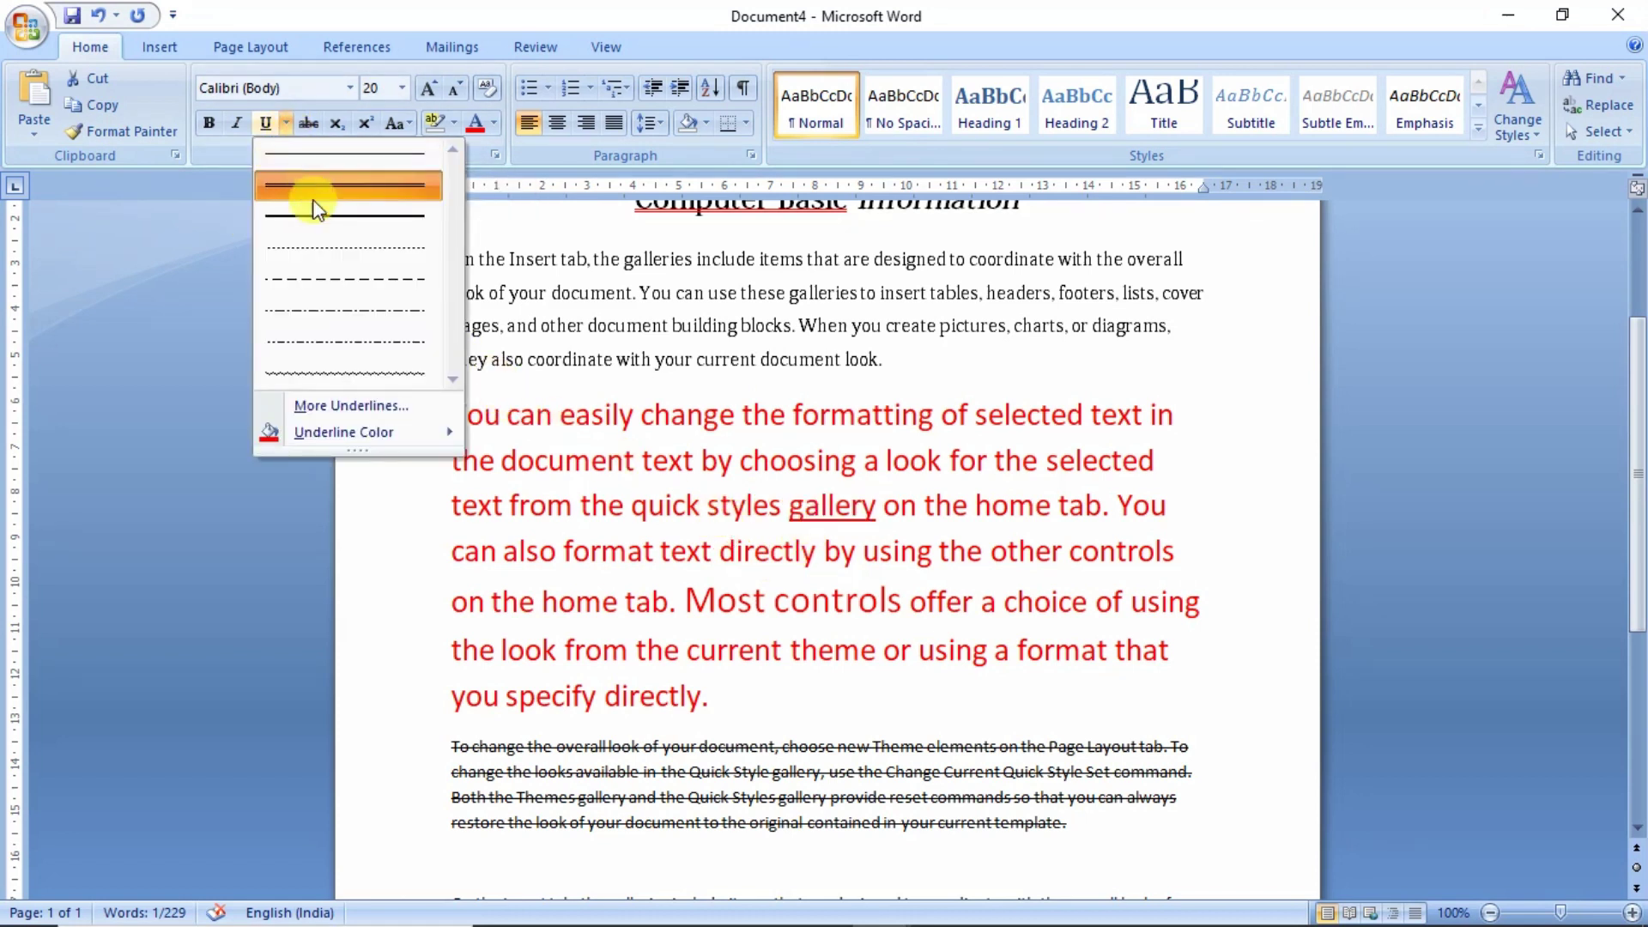
{"action": "left_click", "coordinate": [332, 279]}
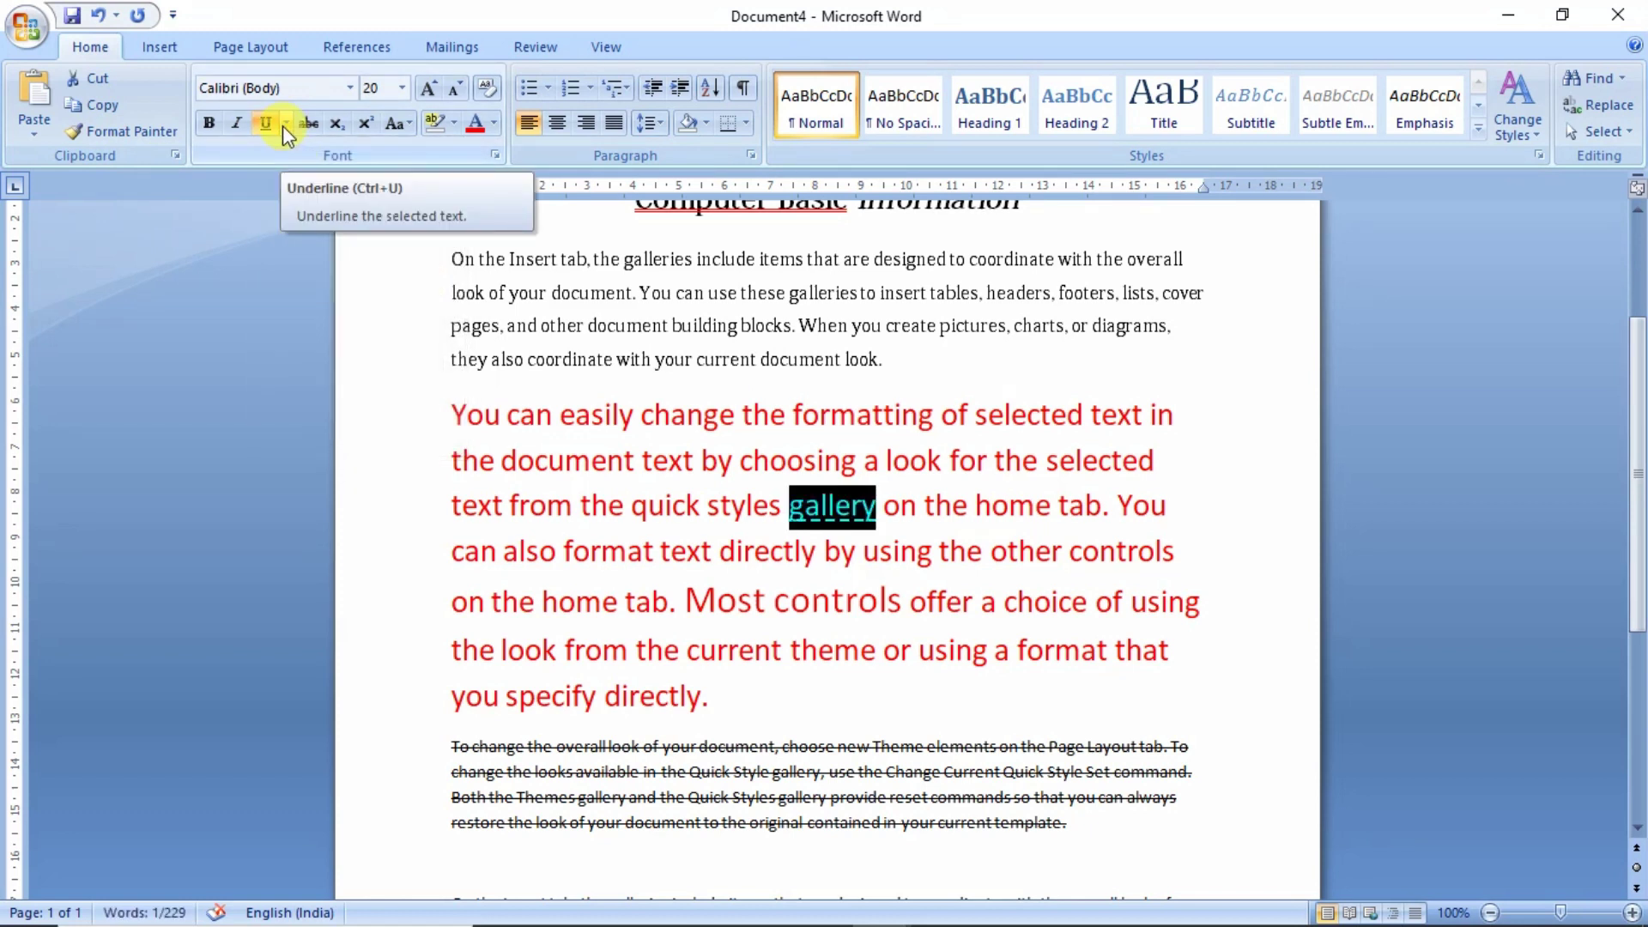
{"action": "left_click", "coordinate": [284, 125]}
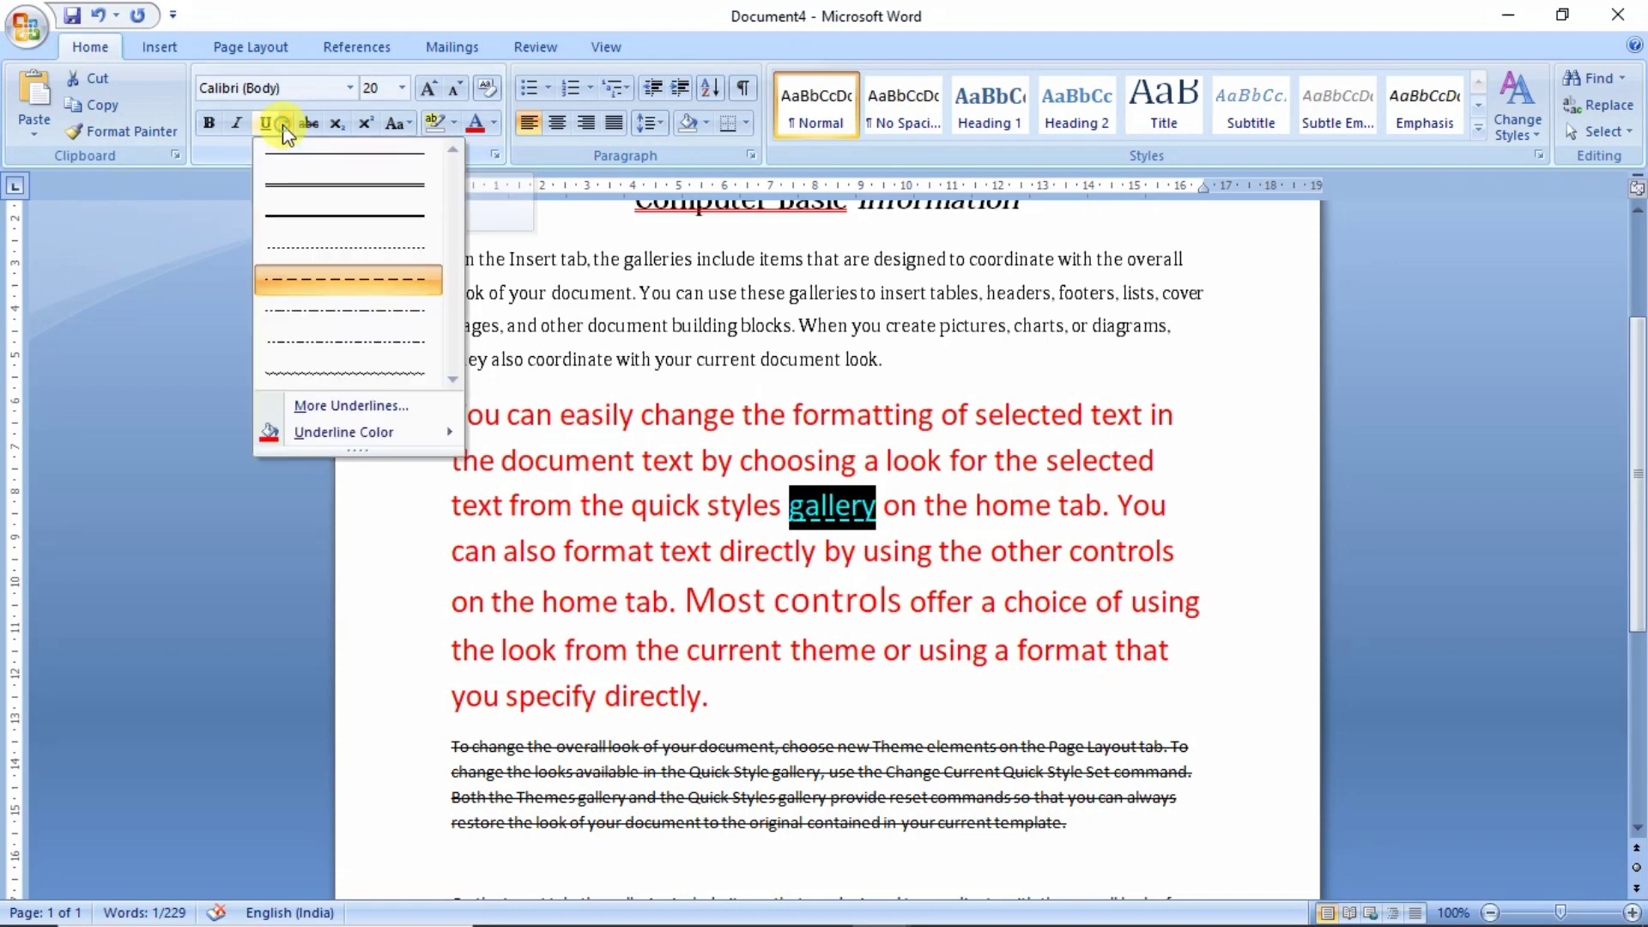
{"action": "mouse_move", "coordinate": [353, 431]}
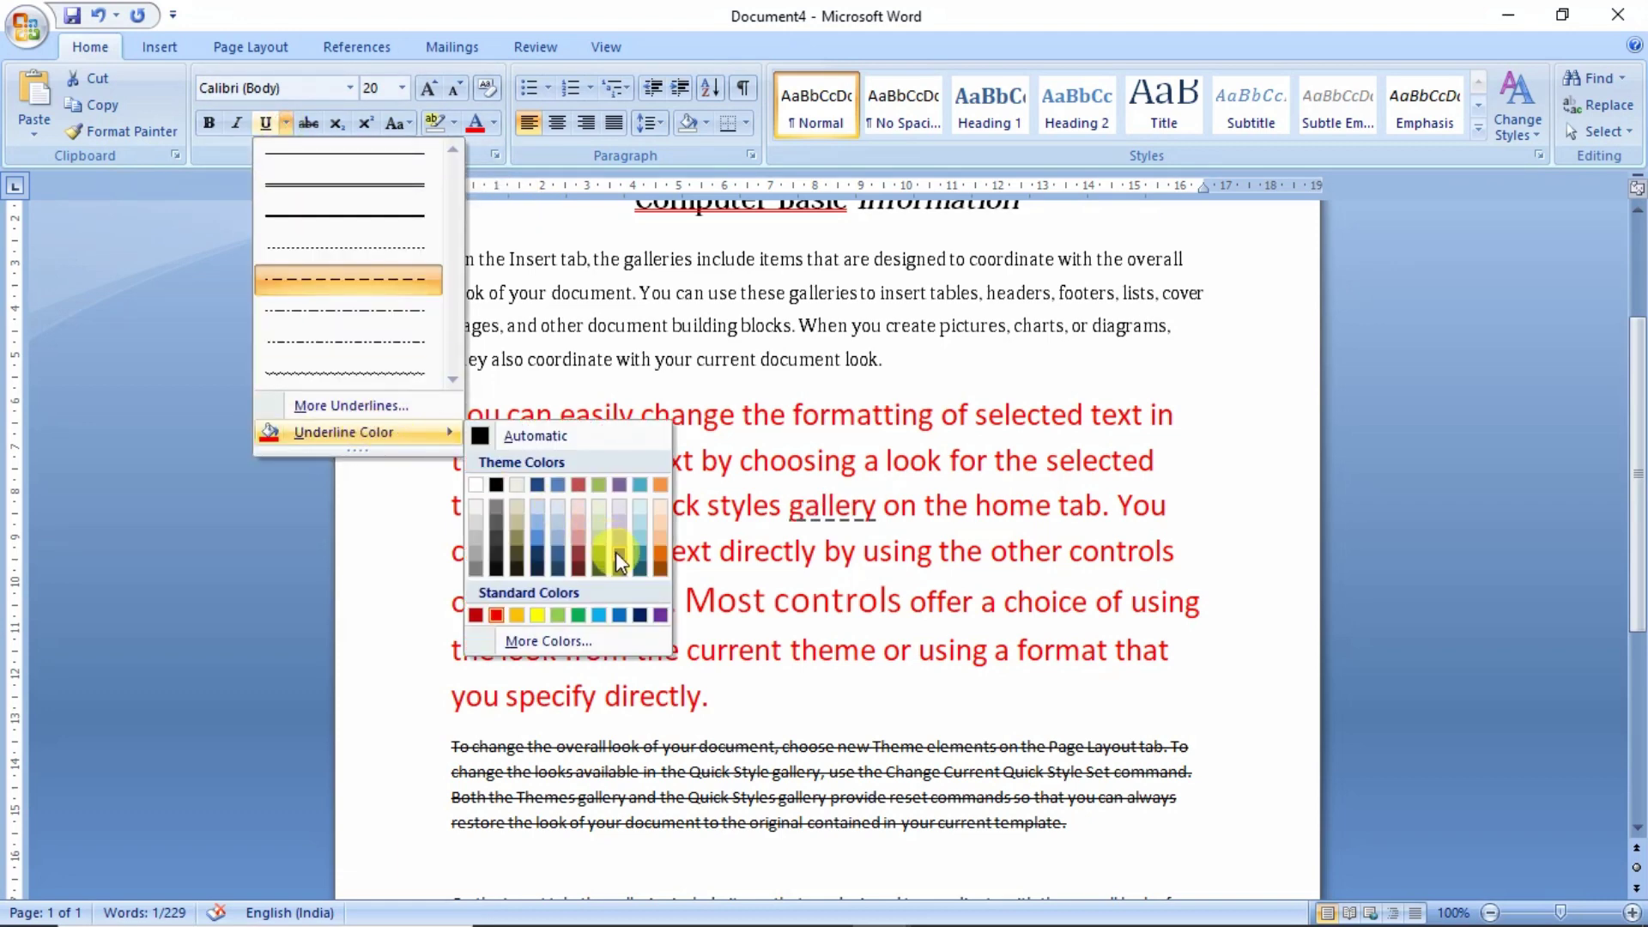
{"action": "left_click", "coordinate": [640, 614]}
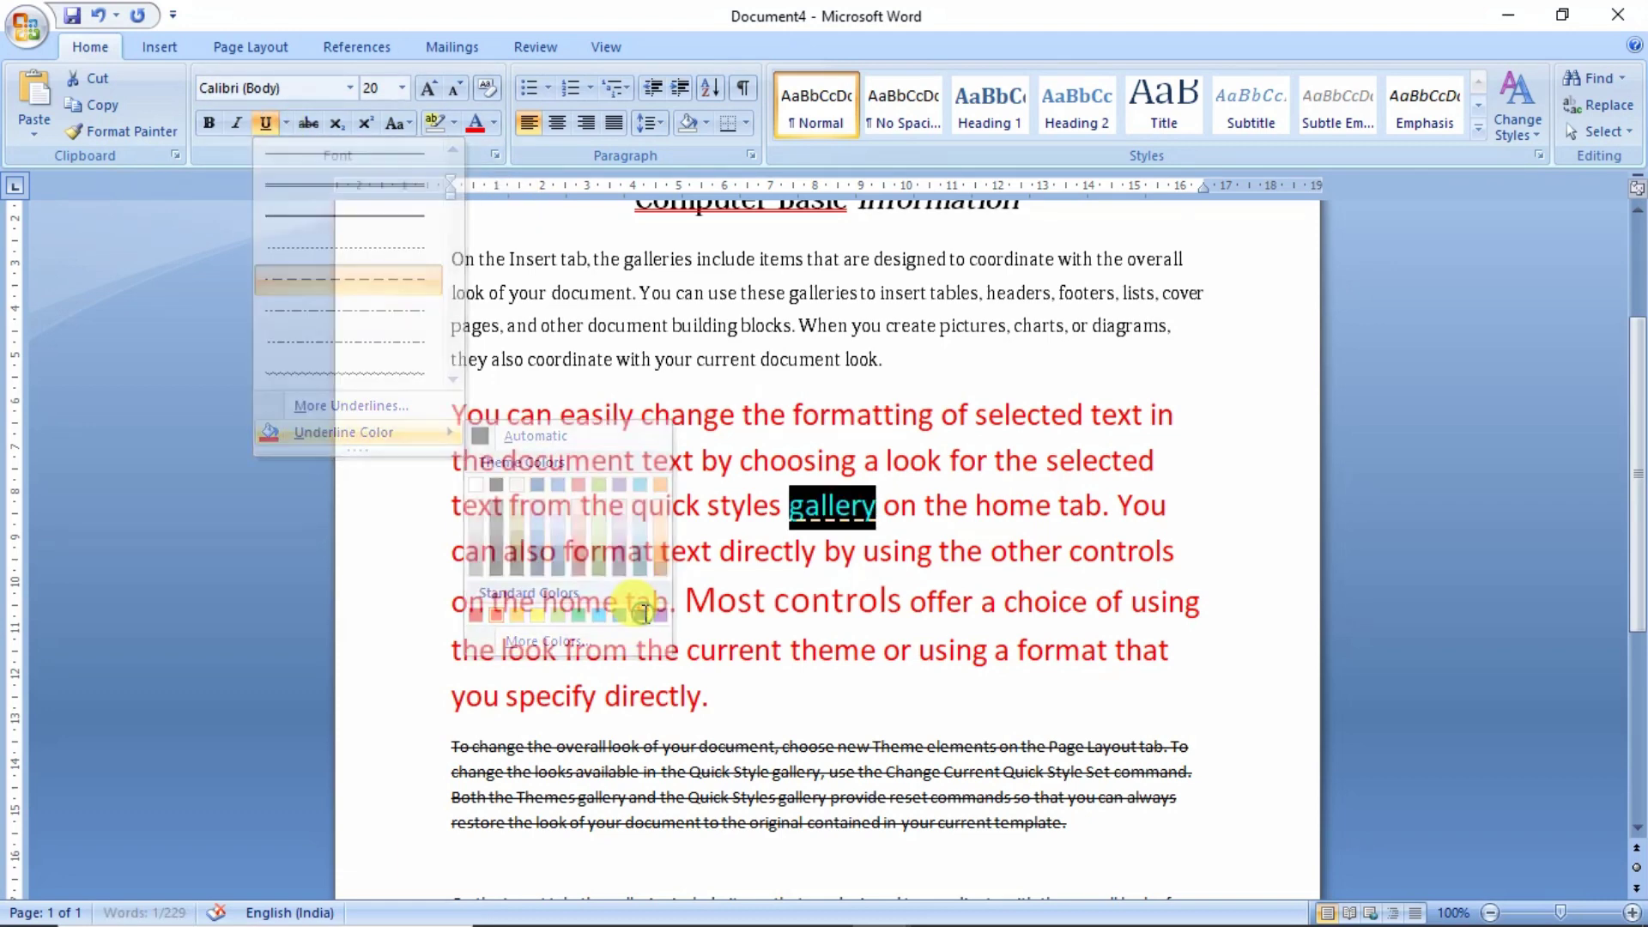
{"action": "left_click", "coordinate": [553, 459]}
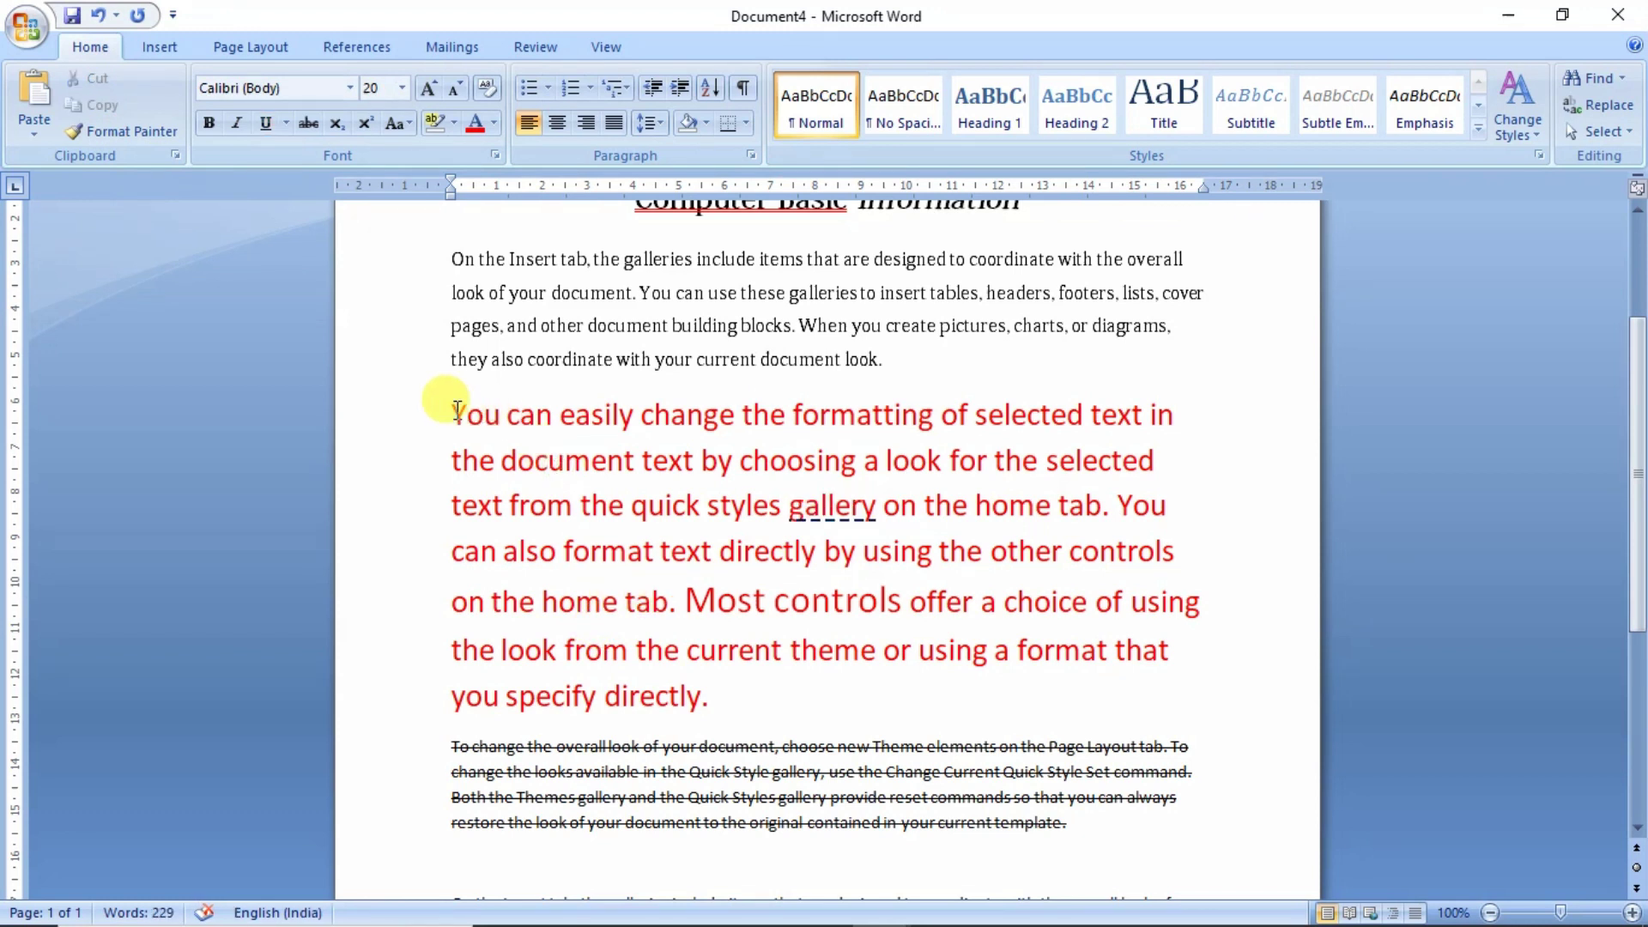
{"action": "left_click_drag", "start_coordinate": [453, 410], "coordinate": [738, 415]}
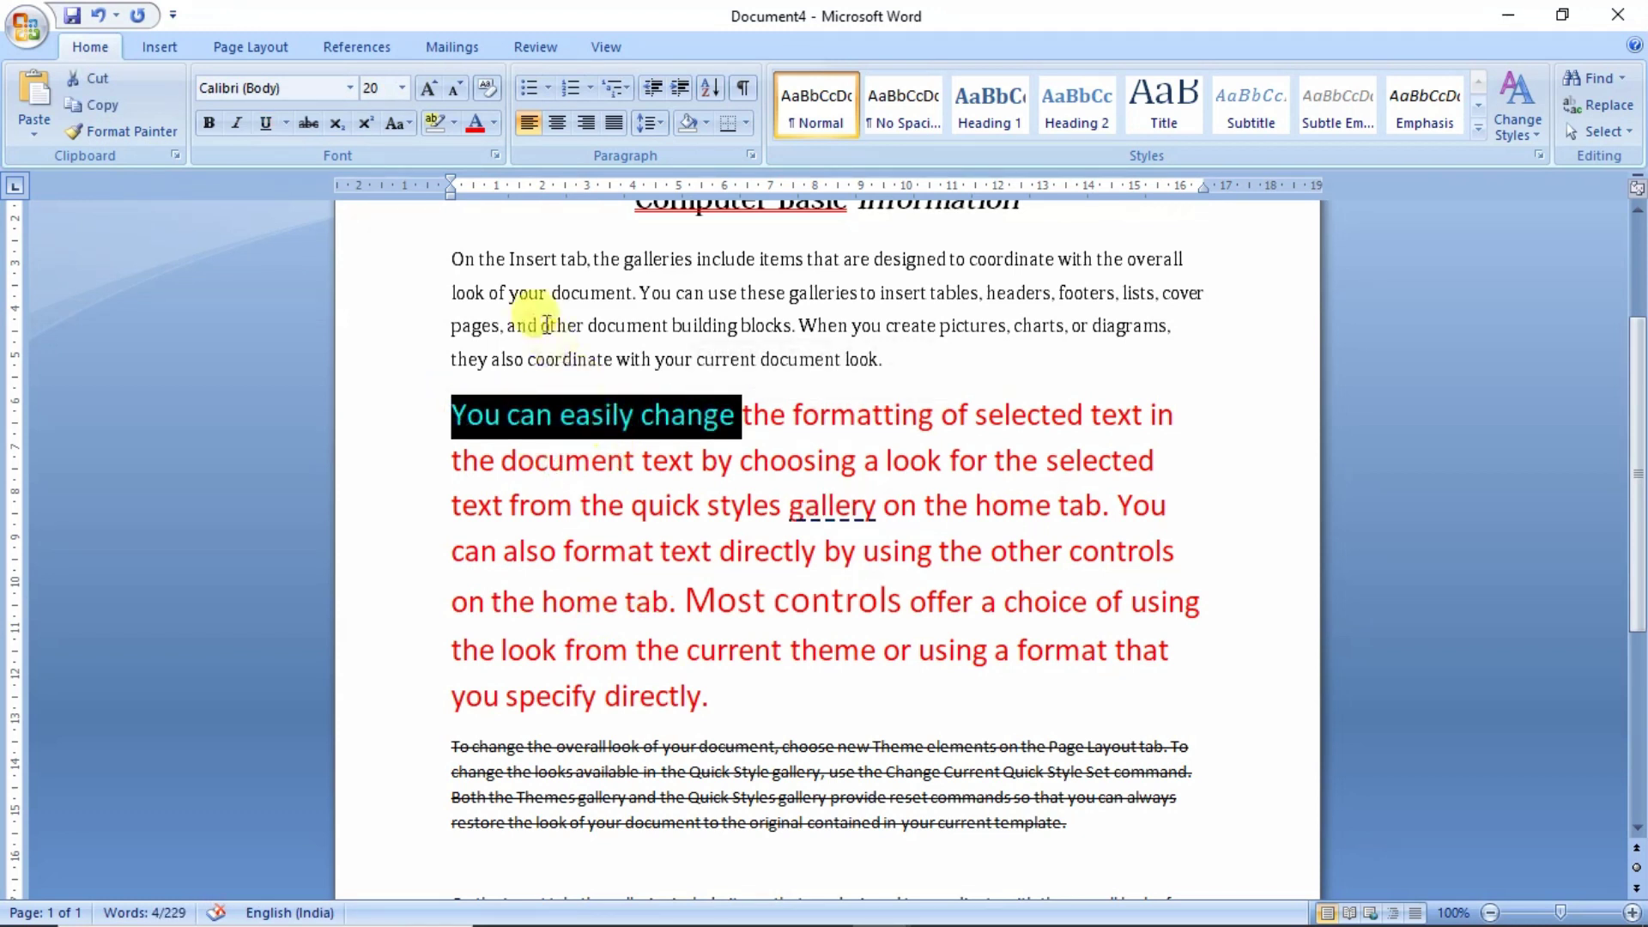
- Make 'You can easily change' purple, bold and 24 pt
{"action": "left_click", "coordinate": [497, 126]}
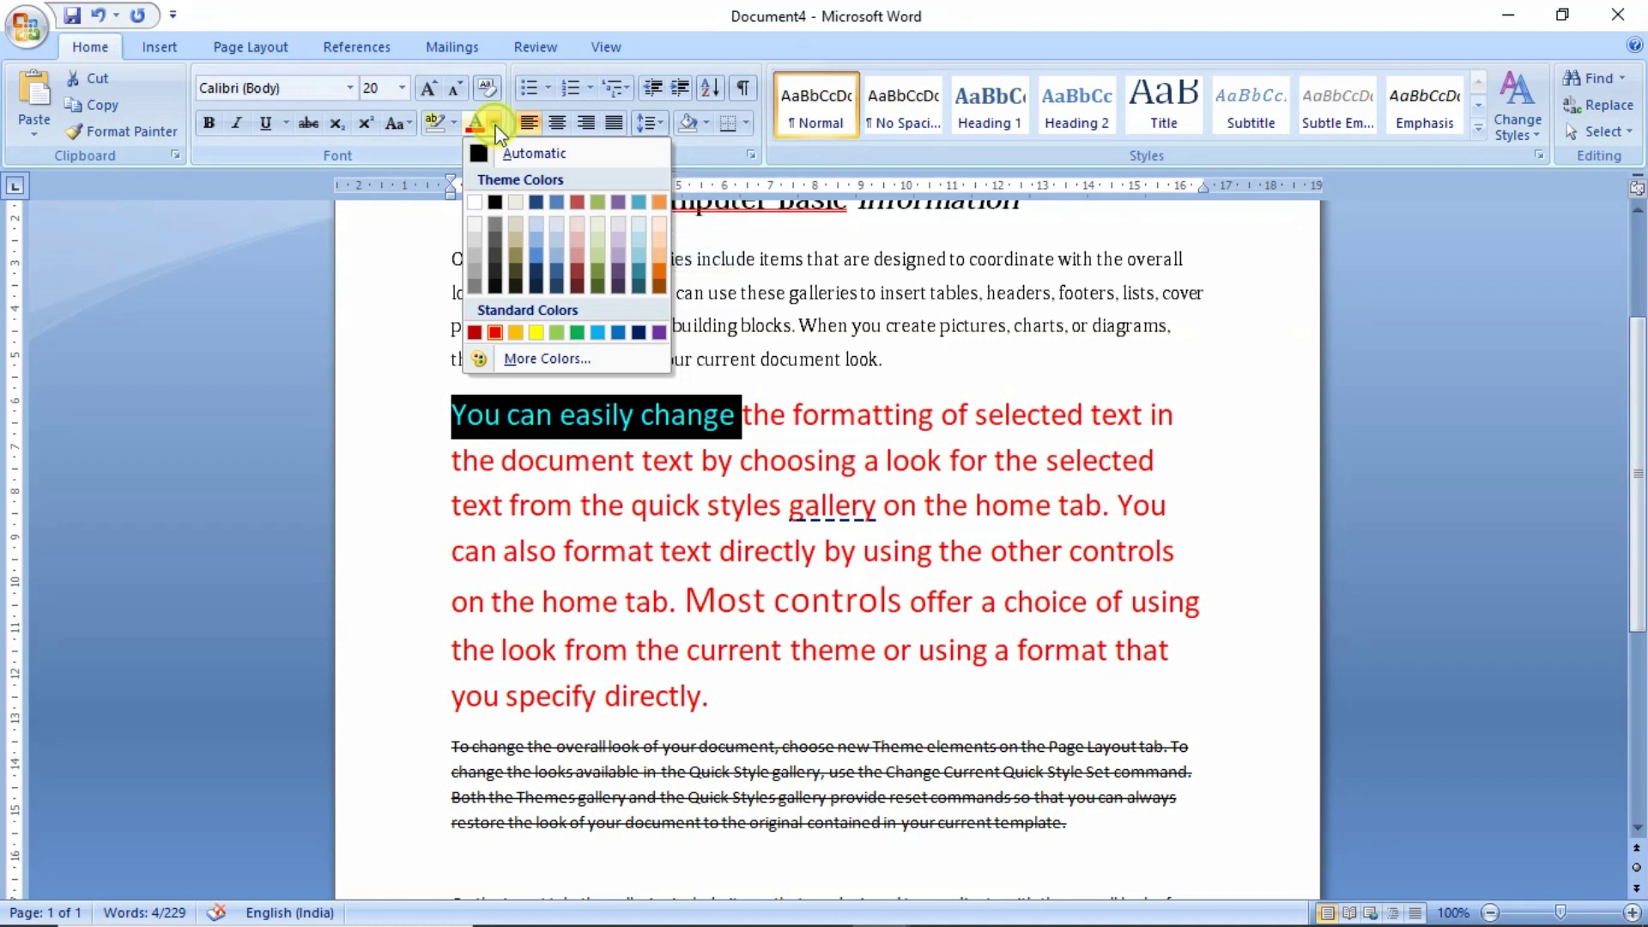
{"action": "left_click", "coordinate": [661, 333]}
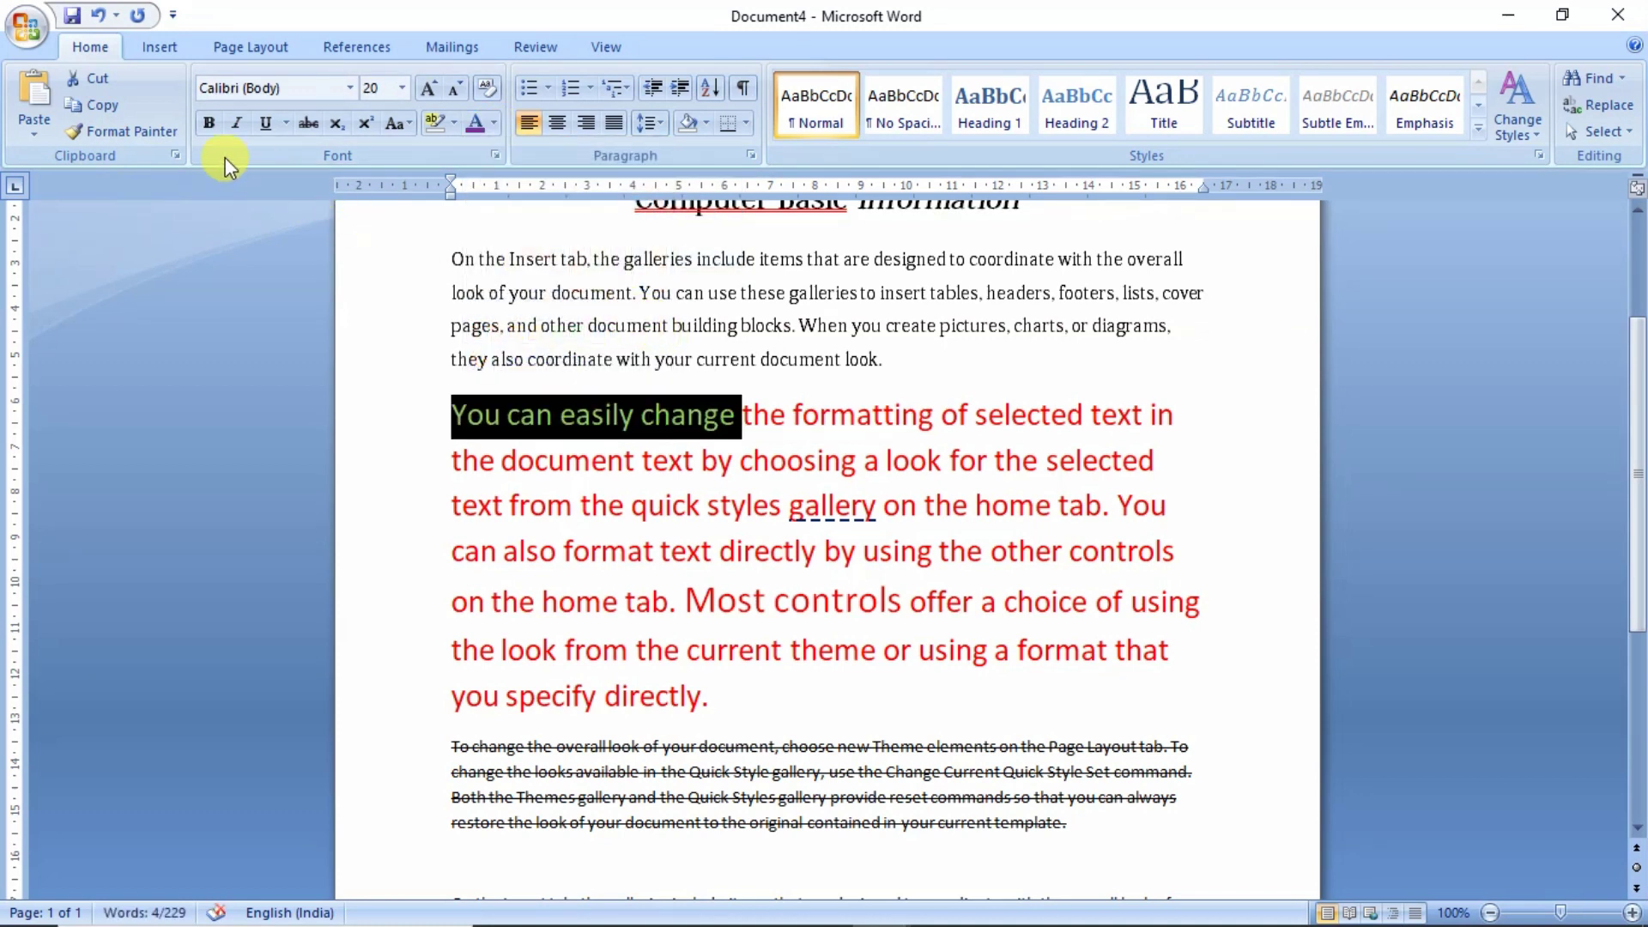
{"action": "left_click", "coordinate": [209, 122]}
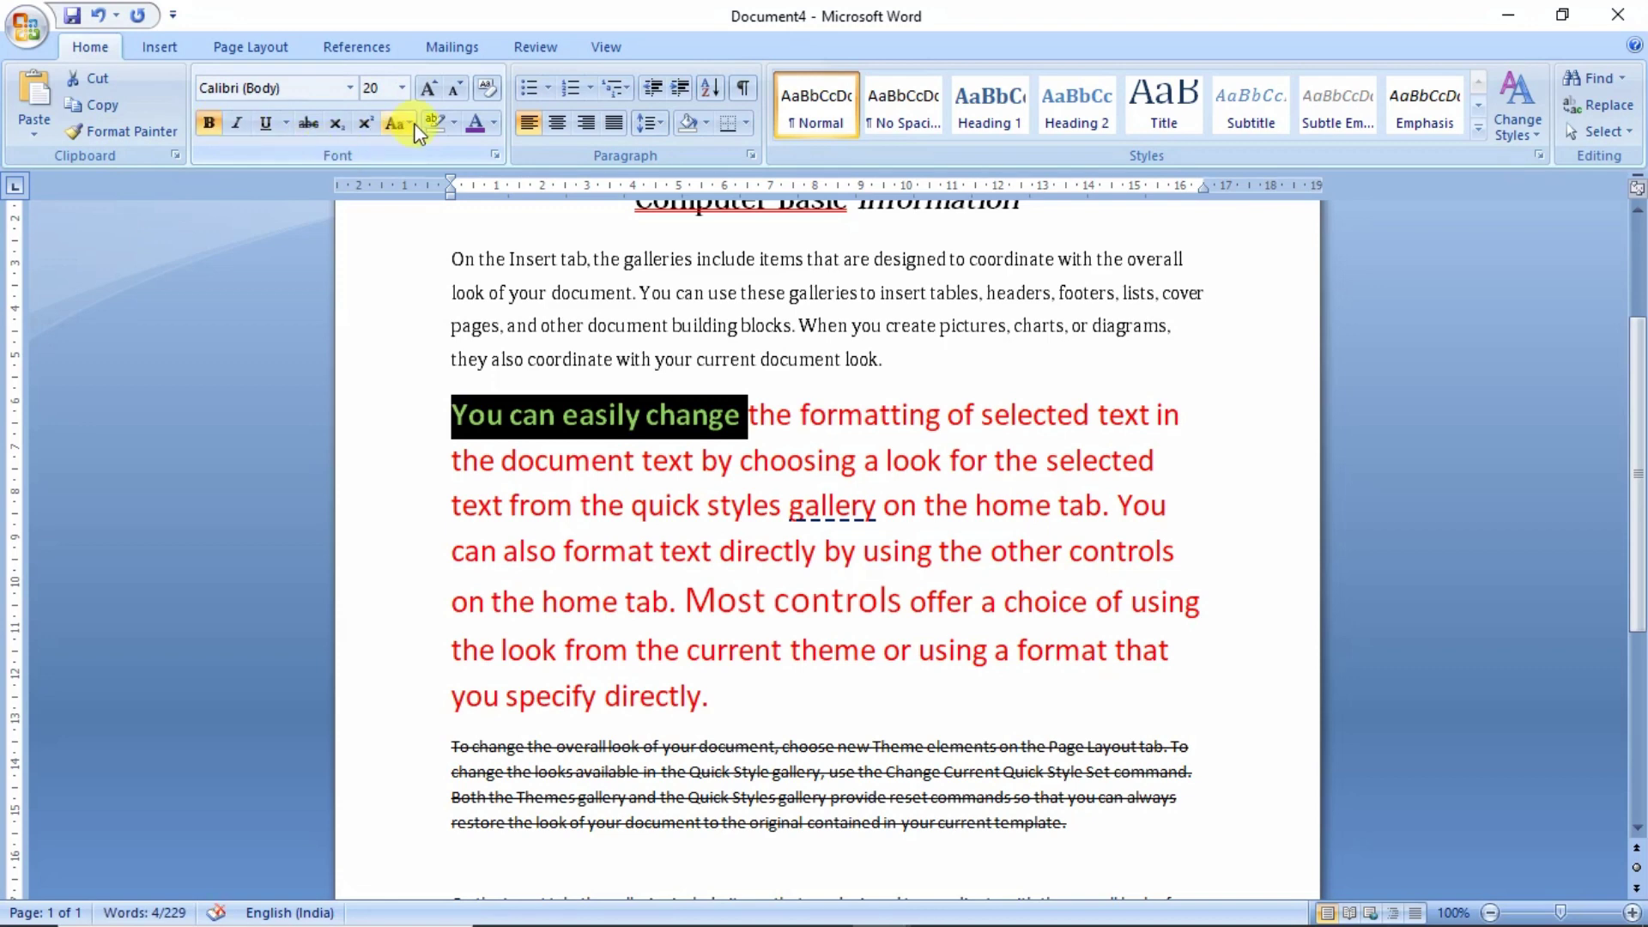
{"action": "left_click", "coordinate": [431, 91]}
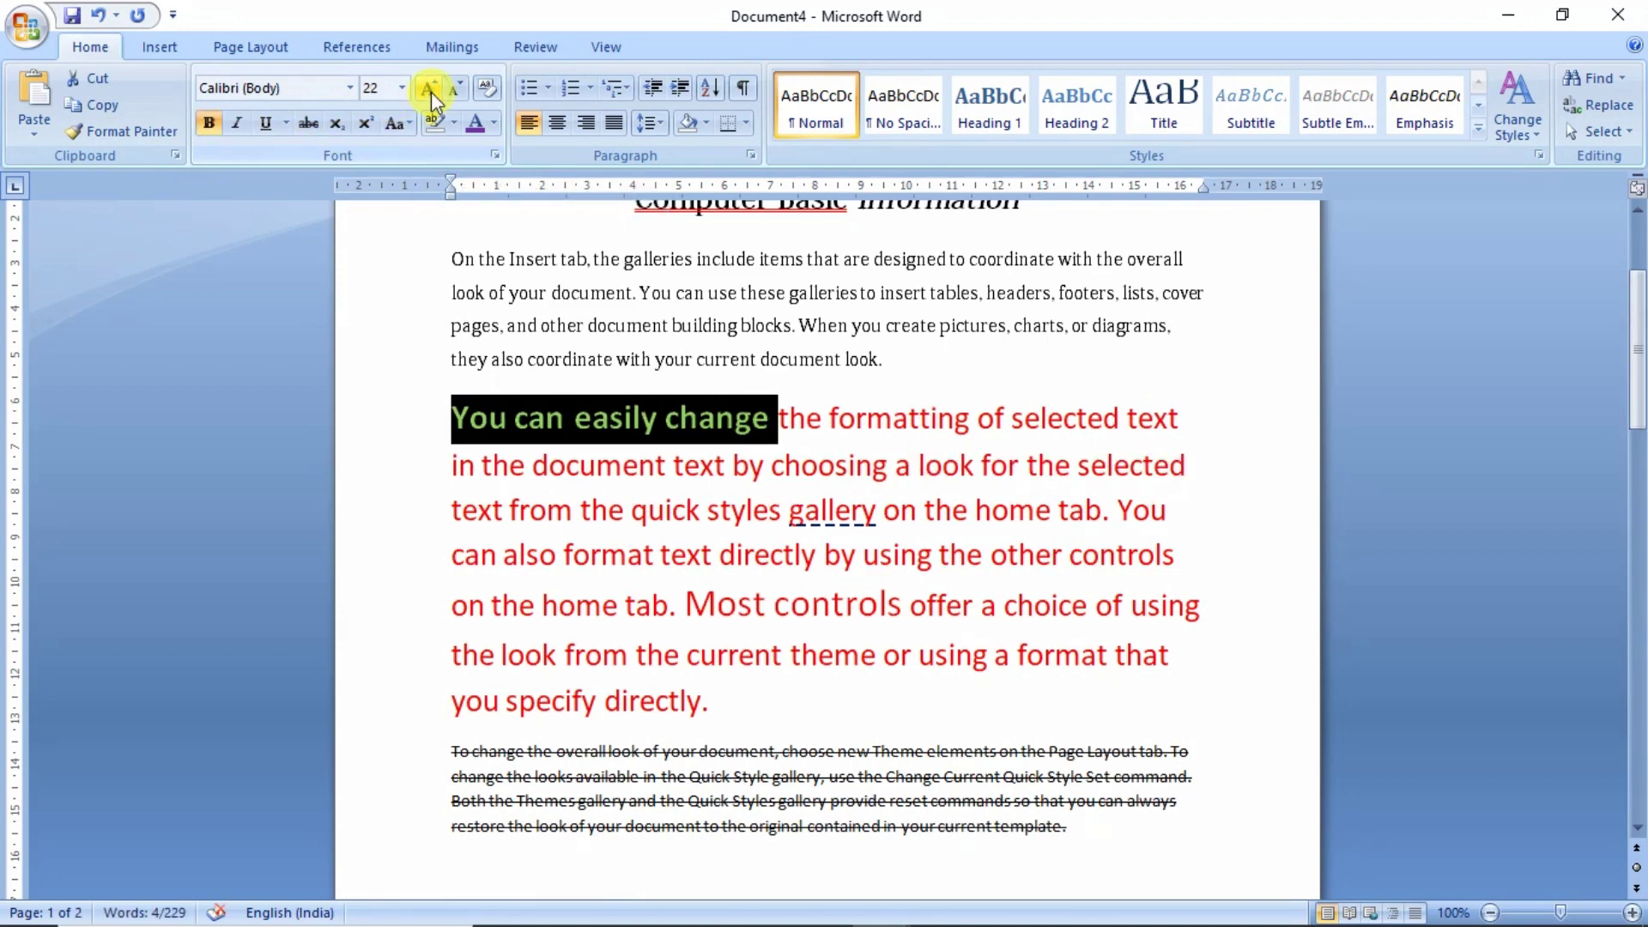
{"action": "left_click", "coordinate": [431, 91]}
- Set the font of 'You can easily change' to Adobe Kaiti Std R
{"action": "left_click_drag", "start_coordinate": [805, 421], "coordinate": [471, 418]}
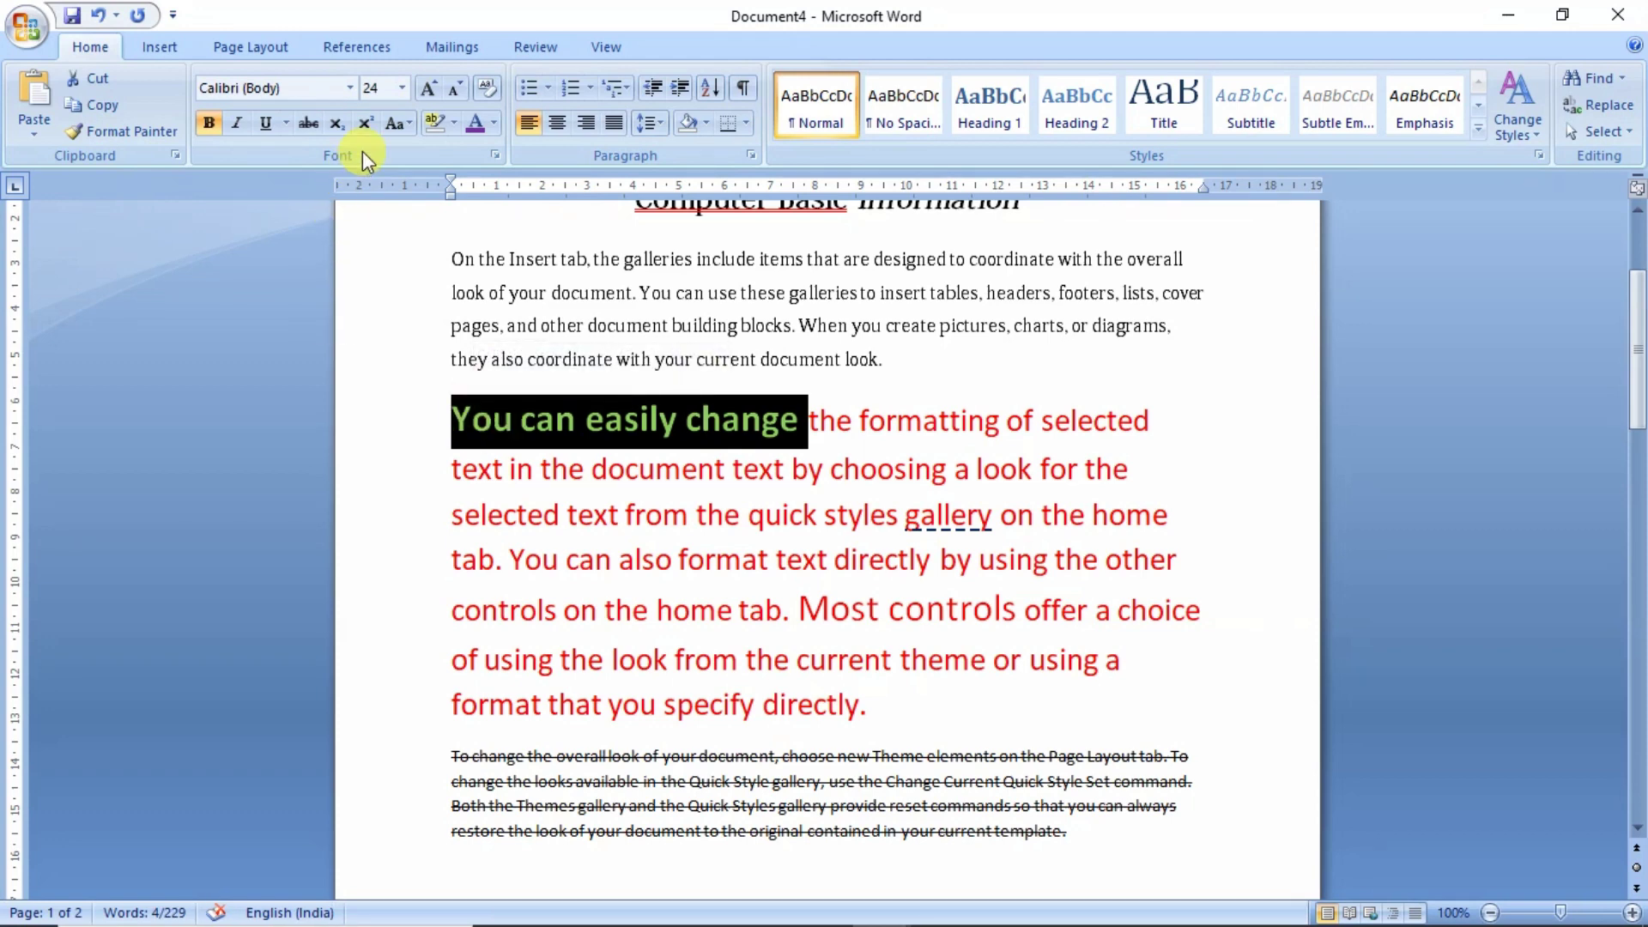
{"action": "left_click", "coordinate": [351, 87]}
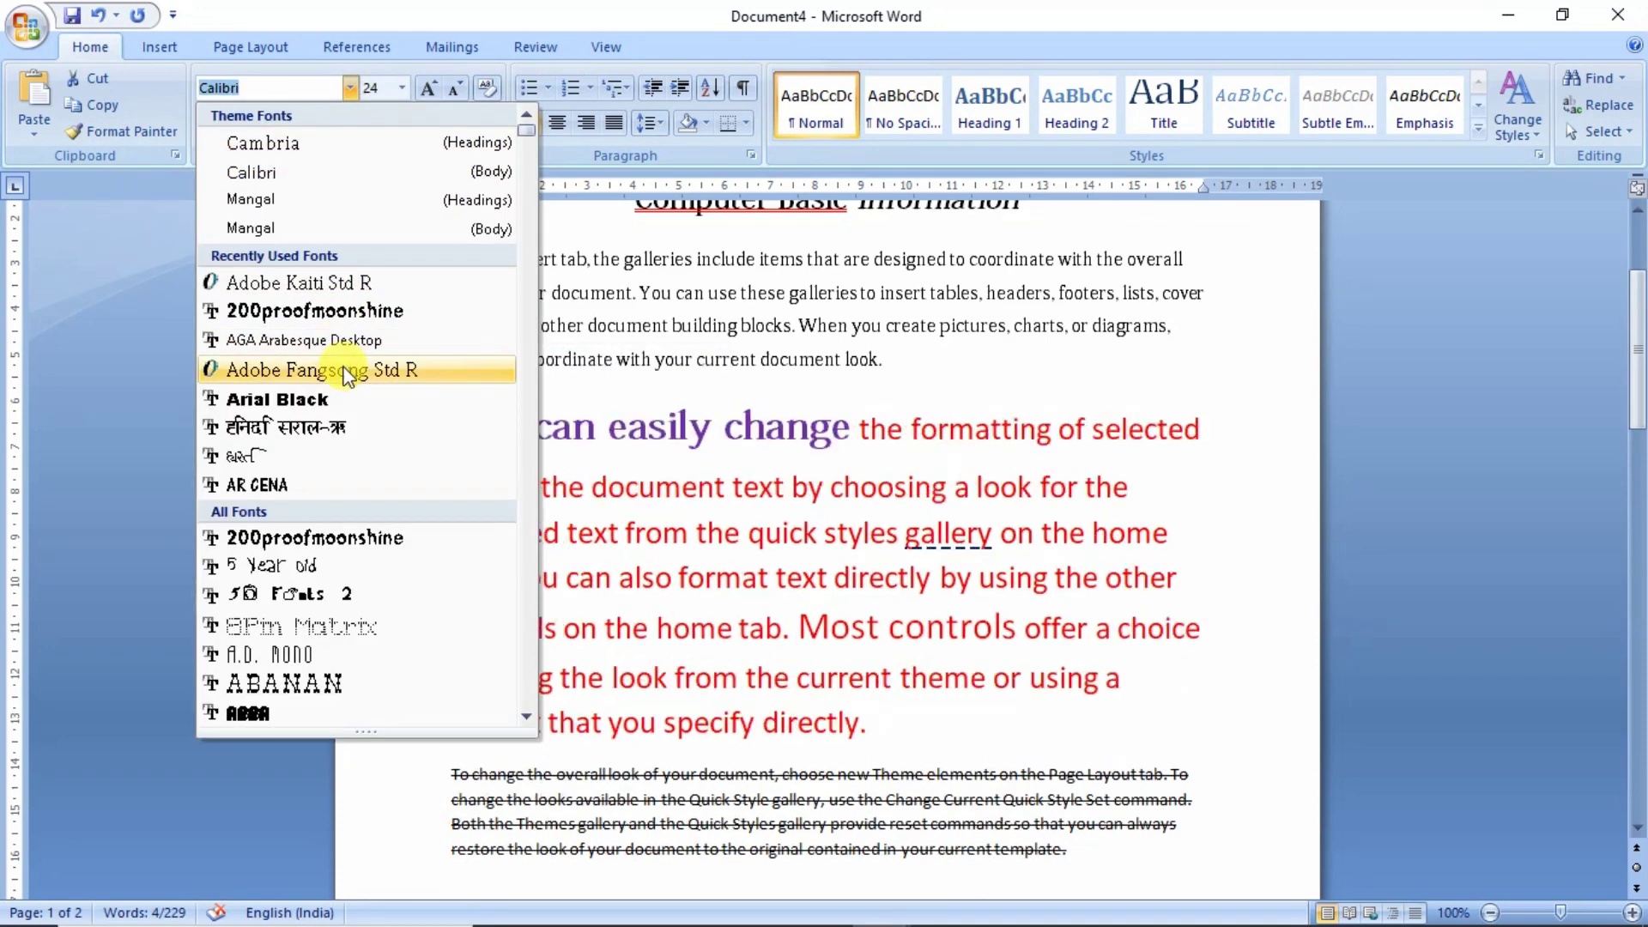
{"action": "left_click", "coordinate": [346, 283]}
{"action": "left_click", "coordinate": [594, 487]}
{"action": "scroll", "coordinate": [773, 566], "scroll_direction": "down", "scroll_amount": 1}
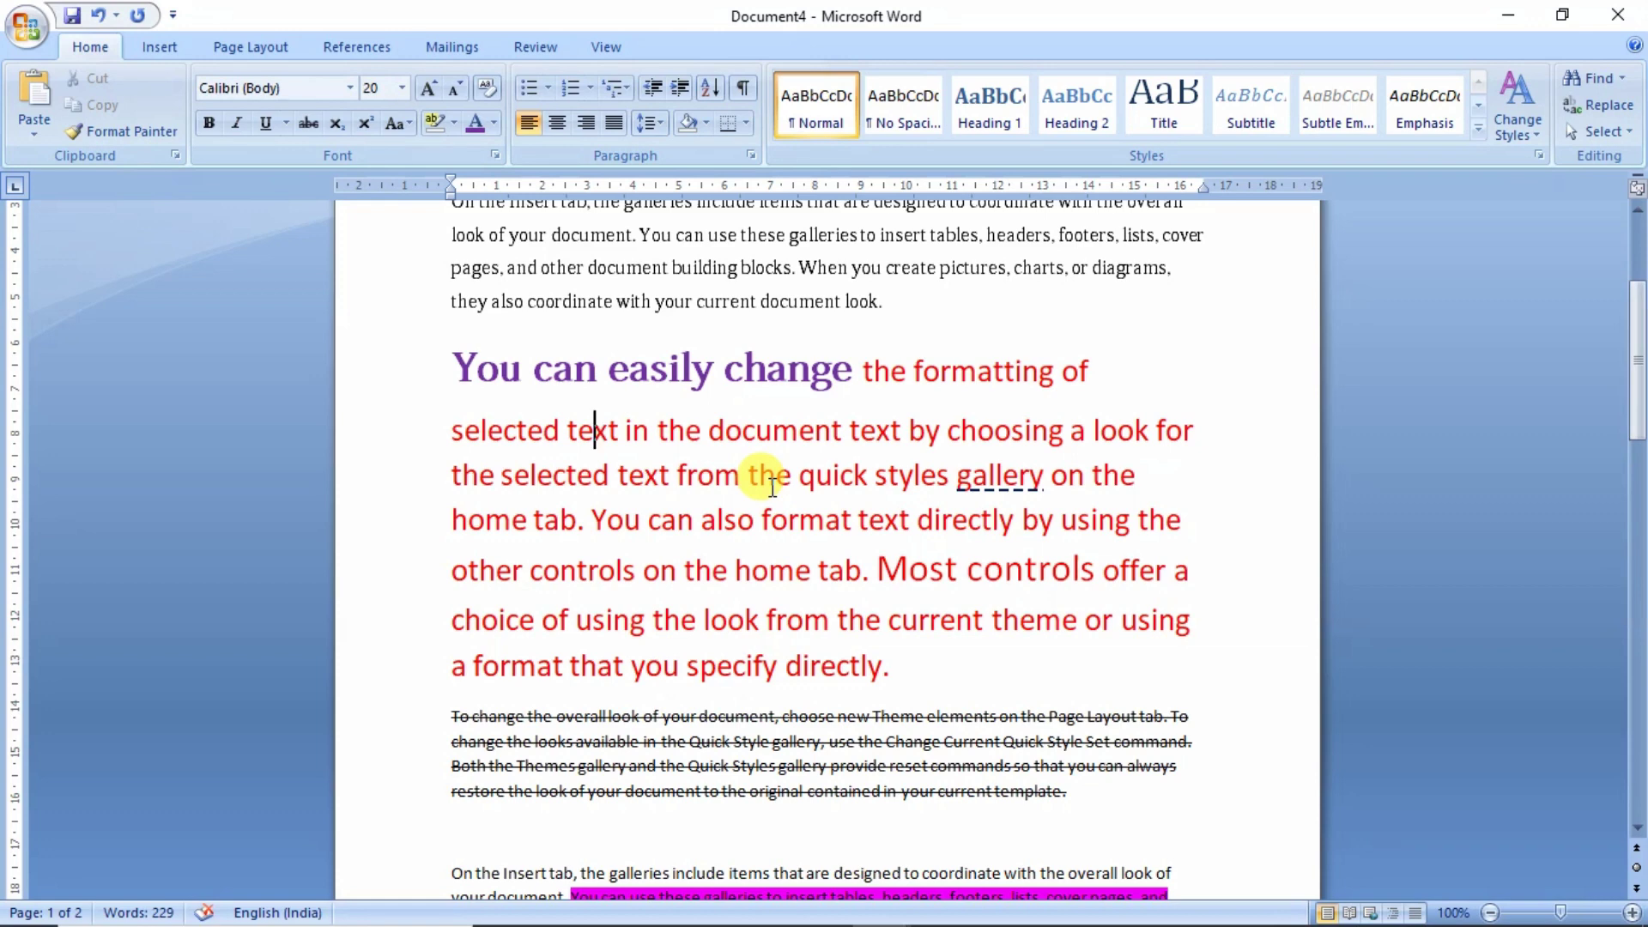
{"action": "scroll", "coordinate": [773, 487], "scroll_direction": "up", "scroll_amount": 3}
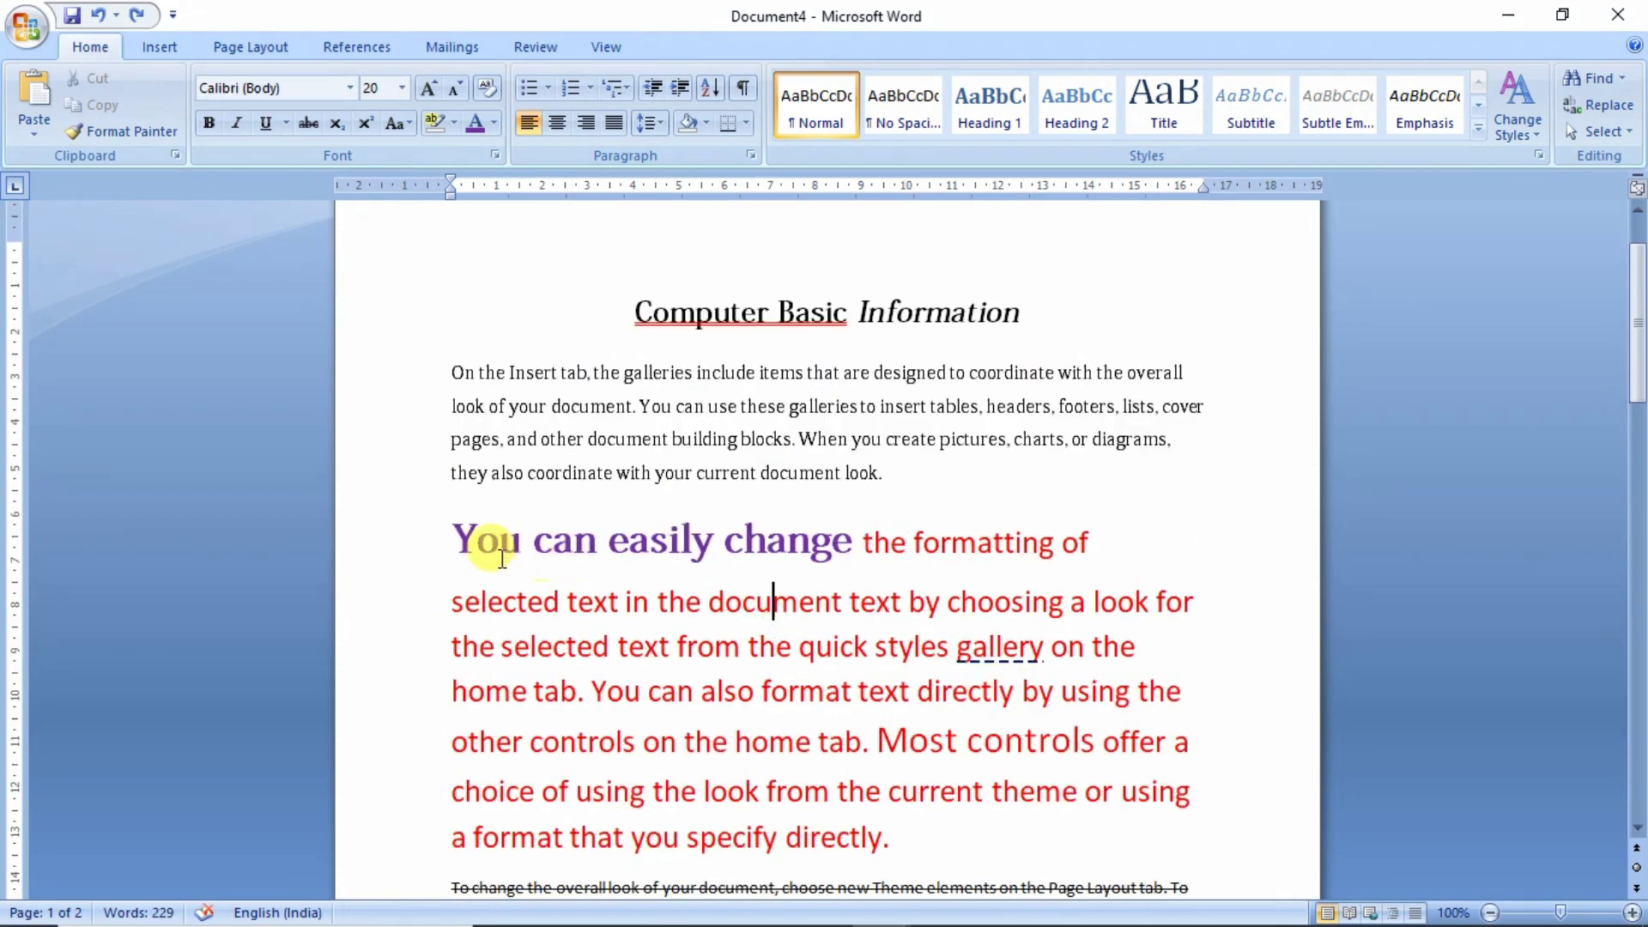
{"action": "left_click_drag", "start_coordinate": [453, 540], "coordinate": [797, 547]}
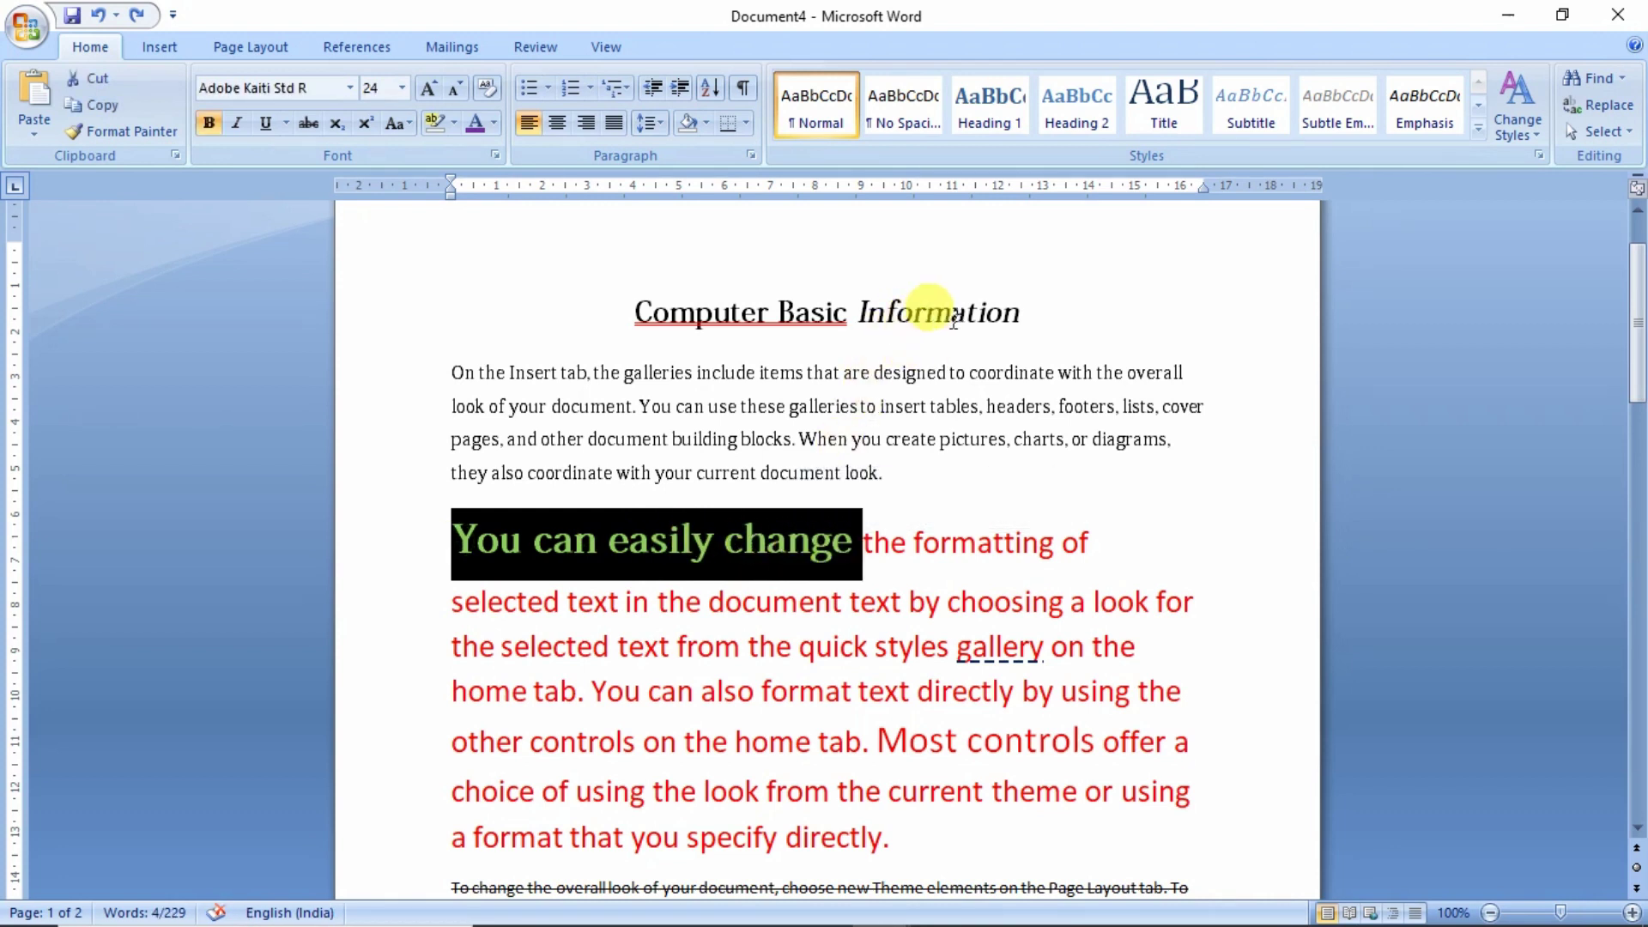
- Copy the formatting of 'change' onto the title word 'Information' with Format Painter
{"action": "mouse_move", "coordinate": [857, 517]}
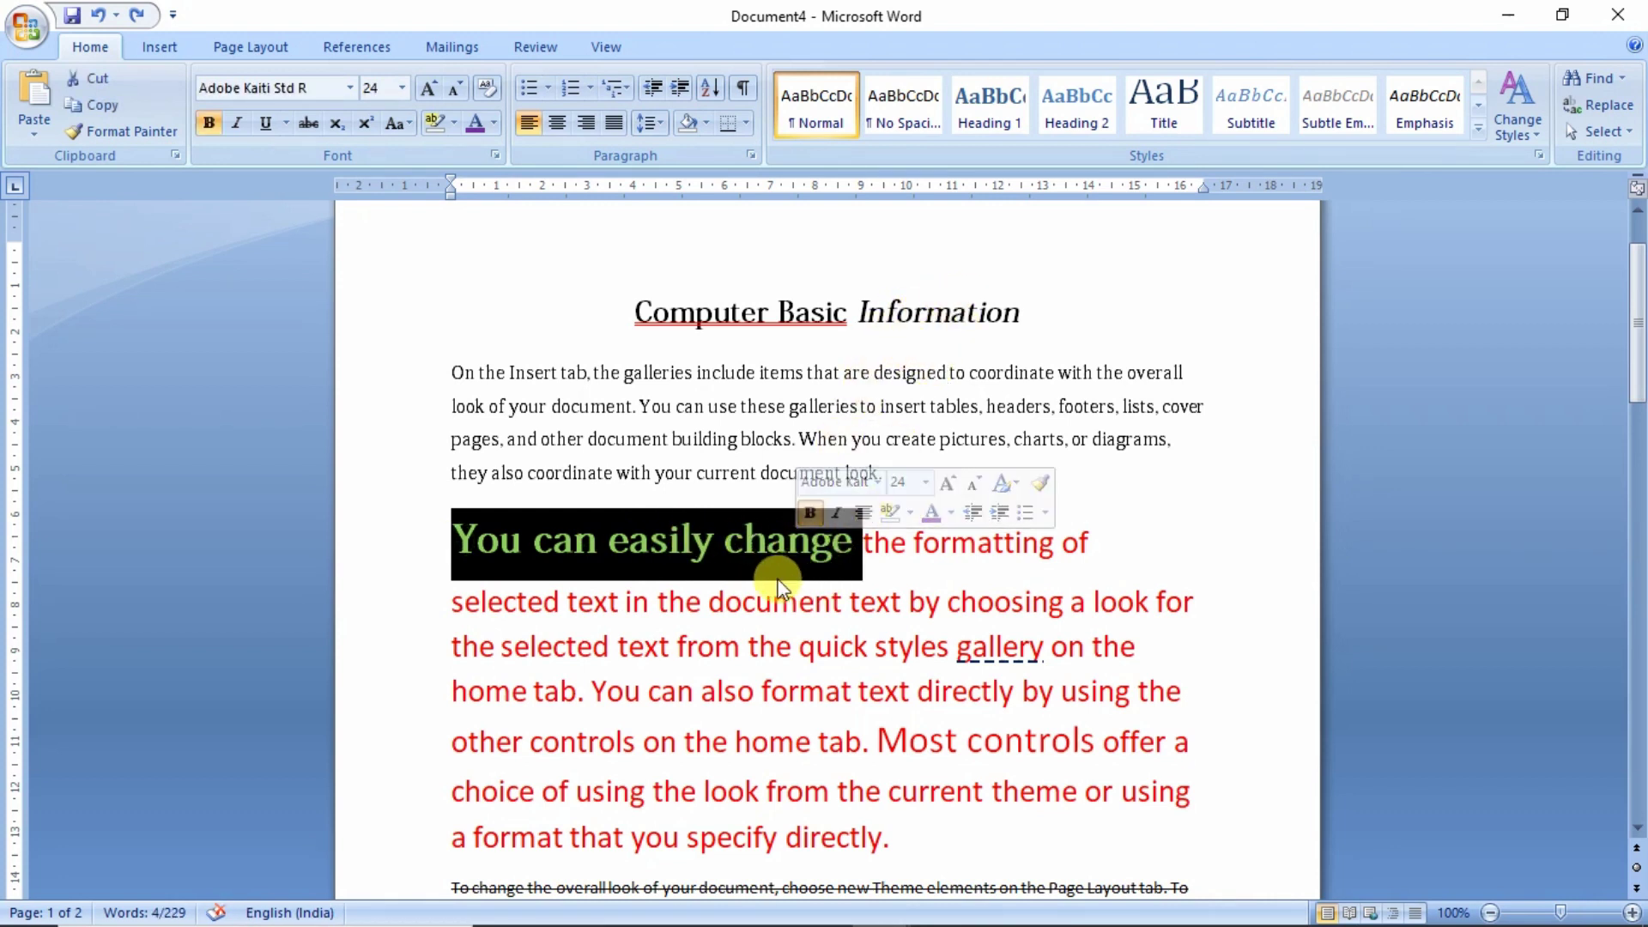
{"action": "left_click", "coordinate": [725, 556]}
{"action": "left_click_drag", "start_coordinate": [725, 543], "coordinate": [850, 546]}
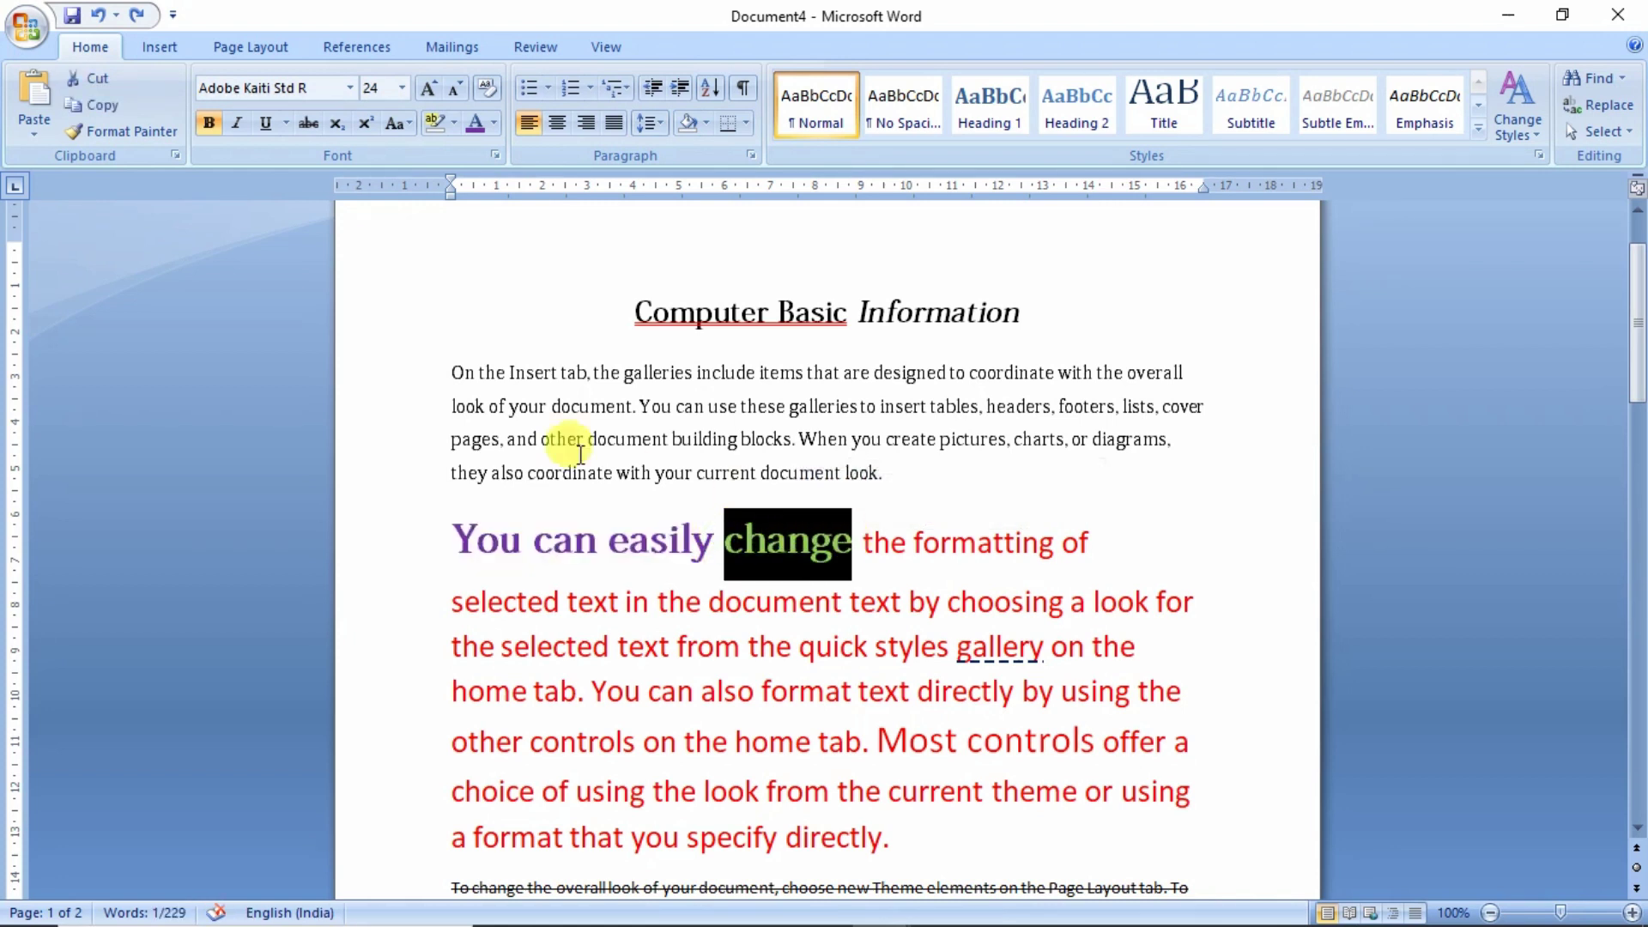
{"action": "left_click", "coordinate": [151, 137]}
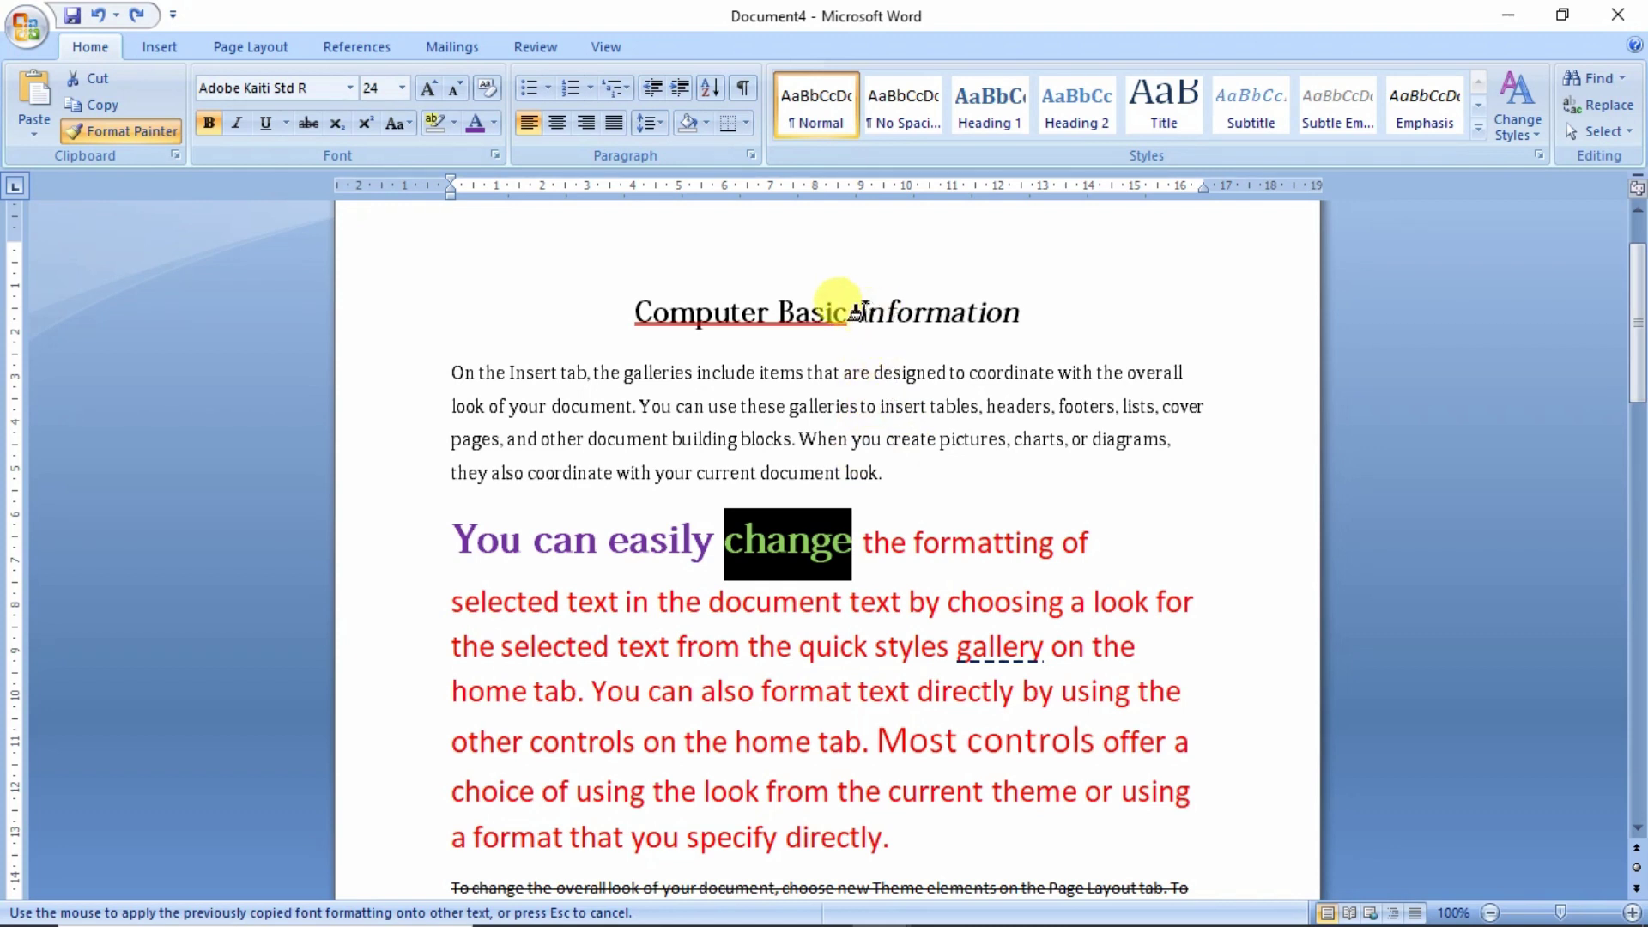
{"action": "left_click_drag", "start_coordinate": [852, 313], "coordinate": [1023, 322]}
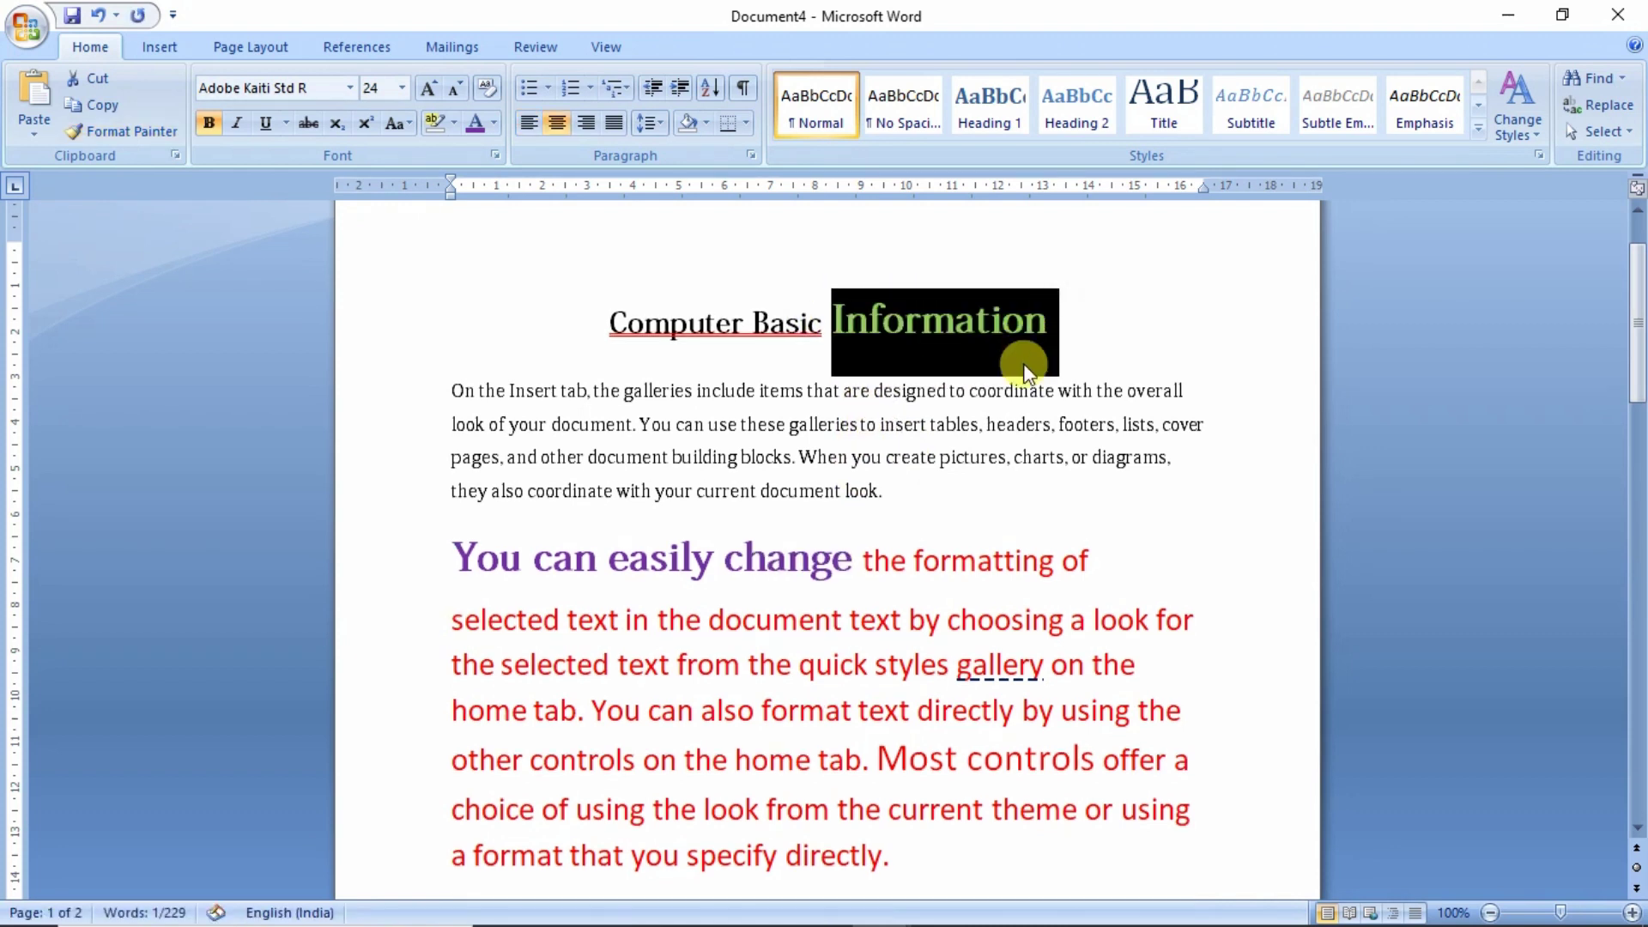
{"action": "left_click", "coordinate": [794, 573]}
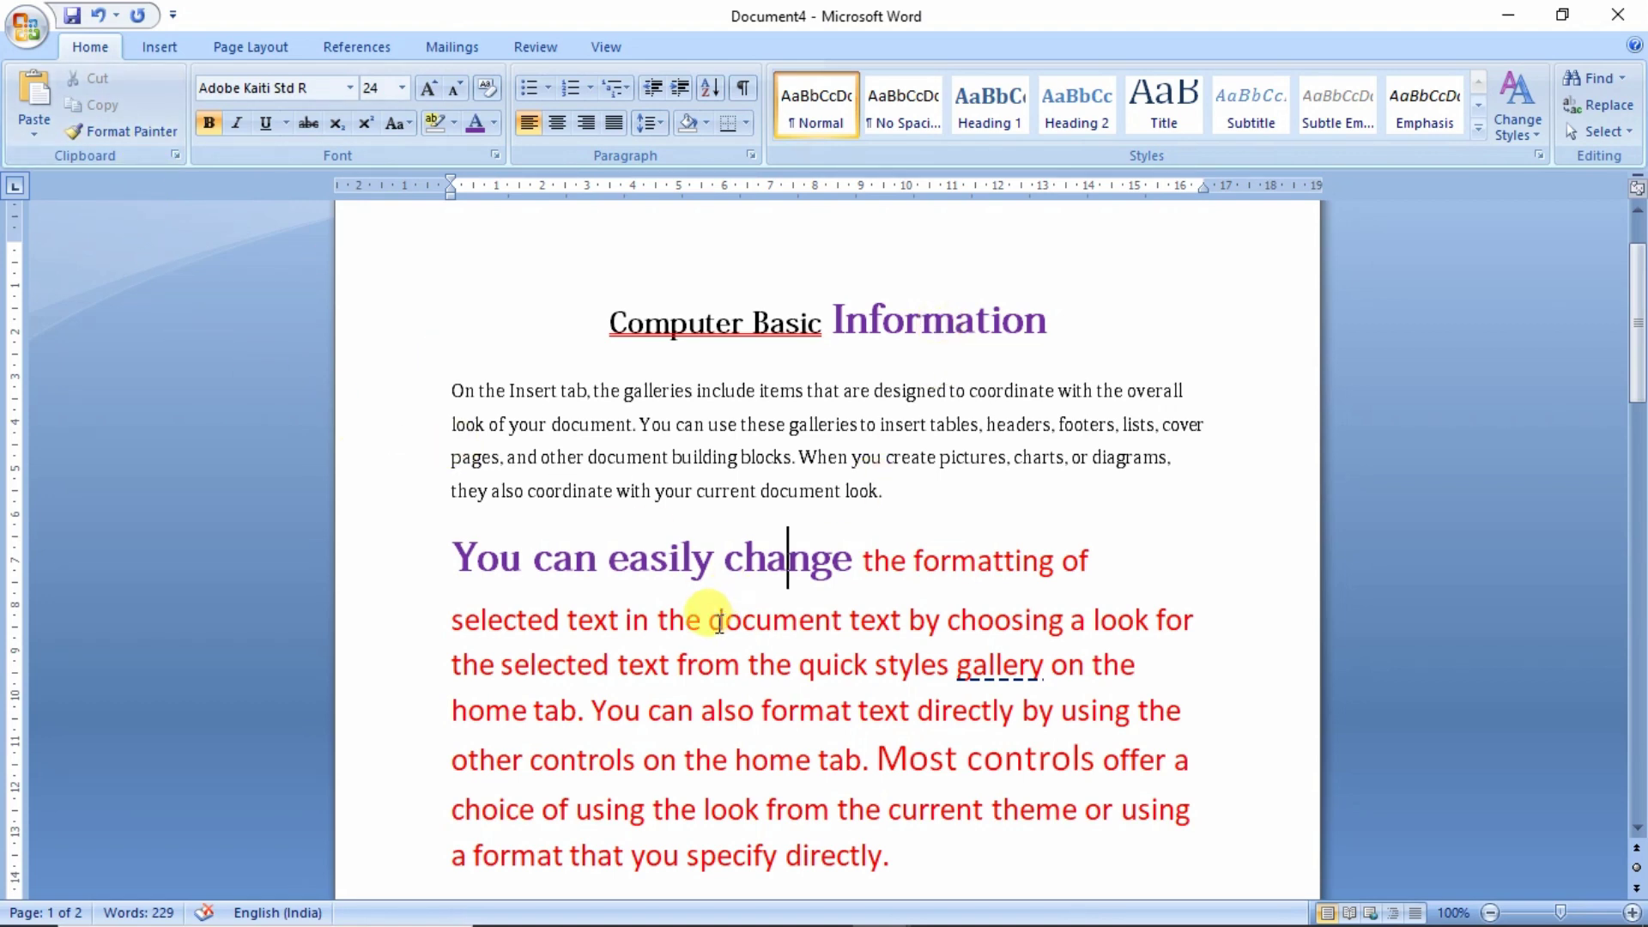
{"action": "scroll", "coordinate": [699, 618], "scroll_direction": "up", "scroll_amount": 1}
{"action": "mouse_move", "coordinate": [903, 550]}
{"action": "left_mouse_down"}
{"action": "mouse_move", "coordinate": [474, 446]}
{"action": "mouse_move", "coordinate": [452, 455]}
{"action": "left_mouse_up"}
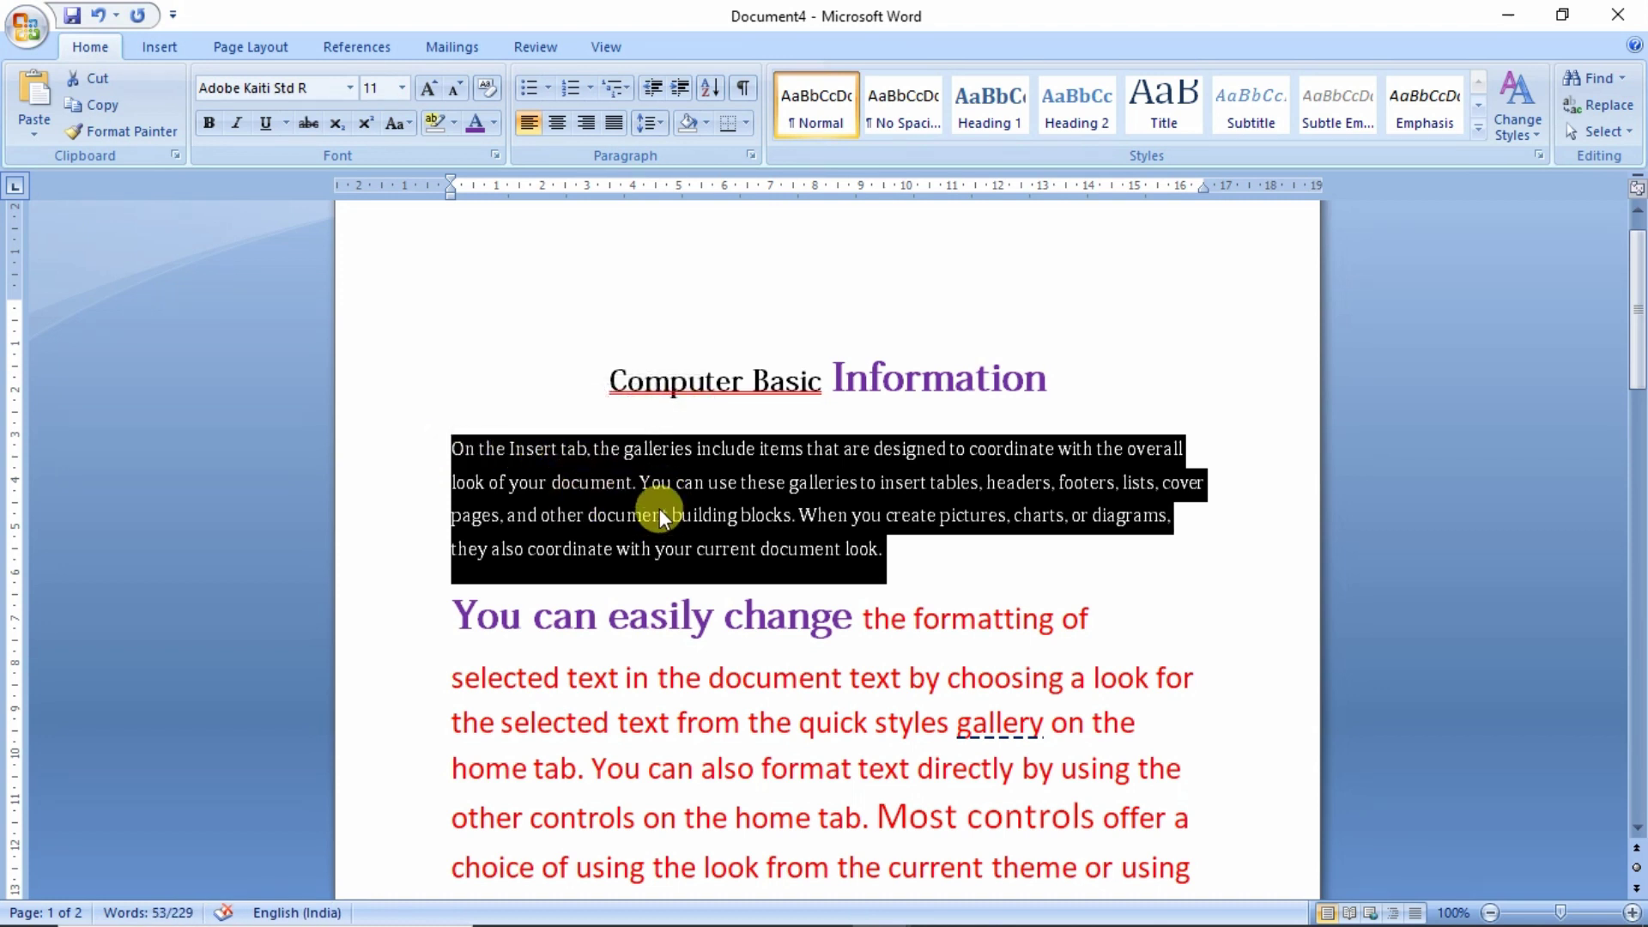
- Copy the first 'On the Insert tab' paragraph and paste it on page 2 below the N₁ line
{"action": "left_click", "coordinate": [104, 105]}
{"action": "scroll", "coordinate": [644, 567], "scroll_direction": "down", "scroll_amount": 5}
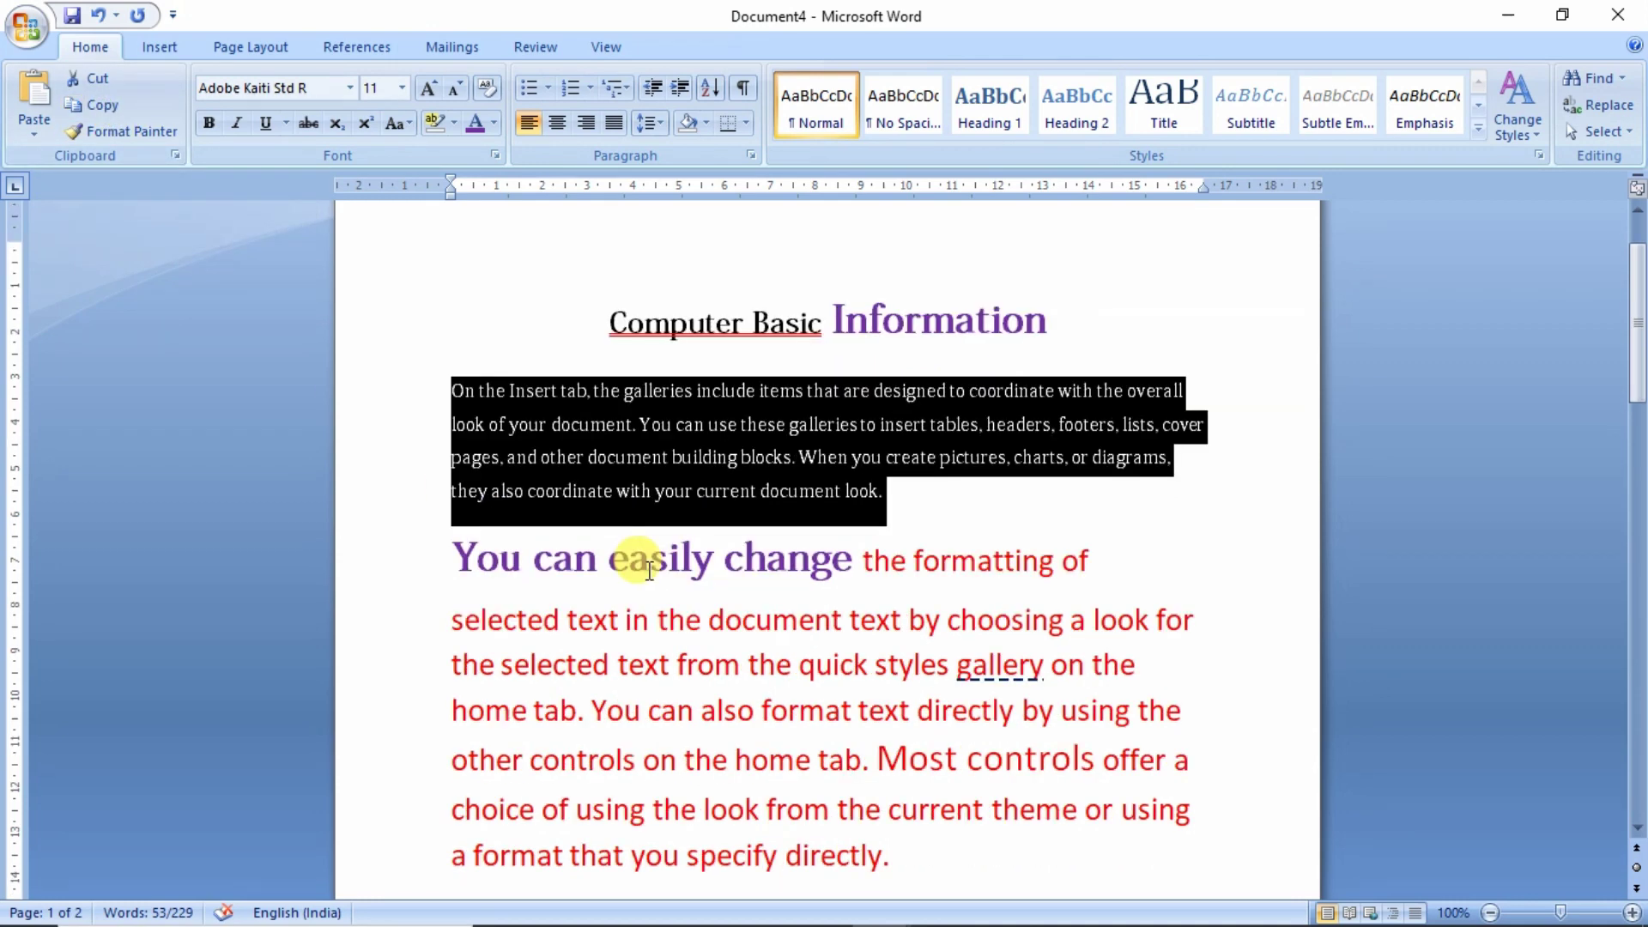
{"action": "scroll", "coordinate": [652, 570], "scroll_direction": "down", "scroll_amount": 14}
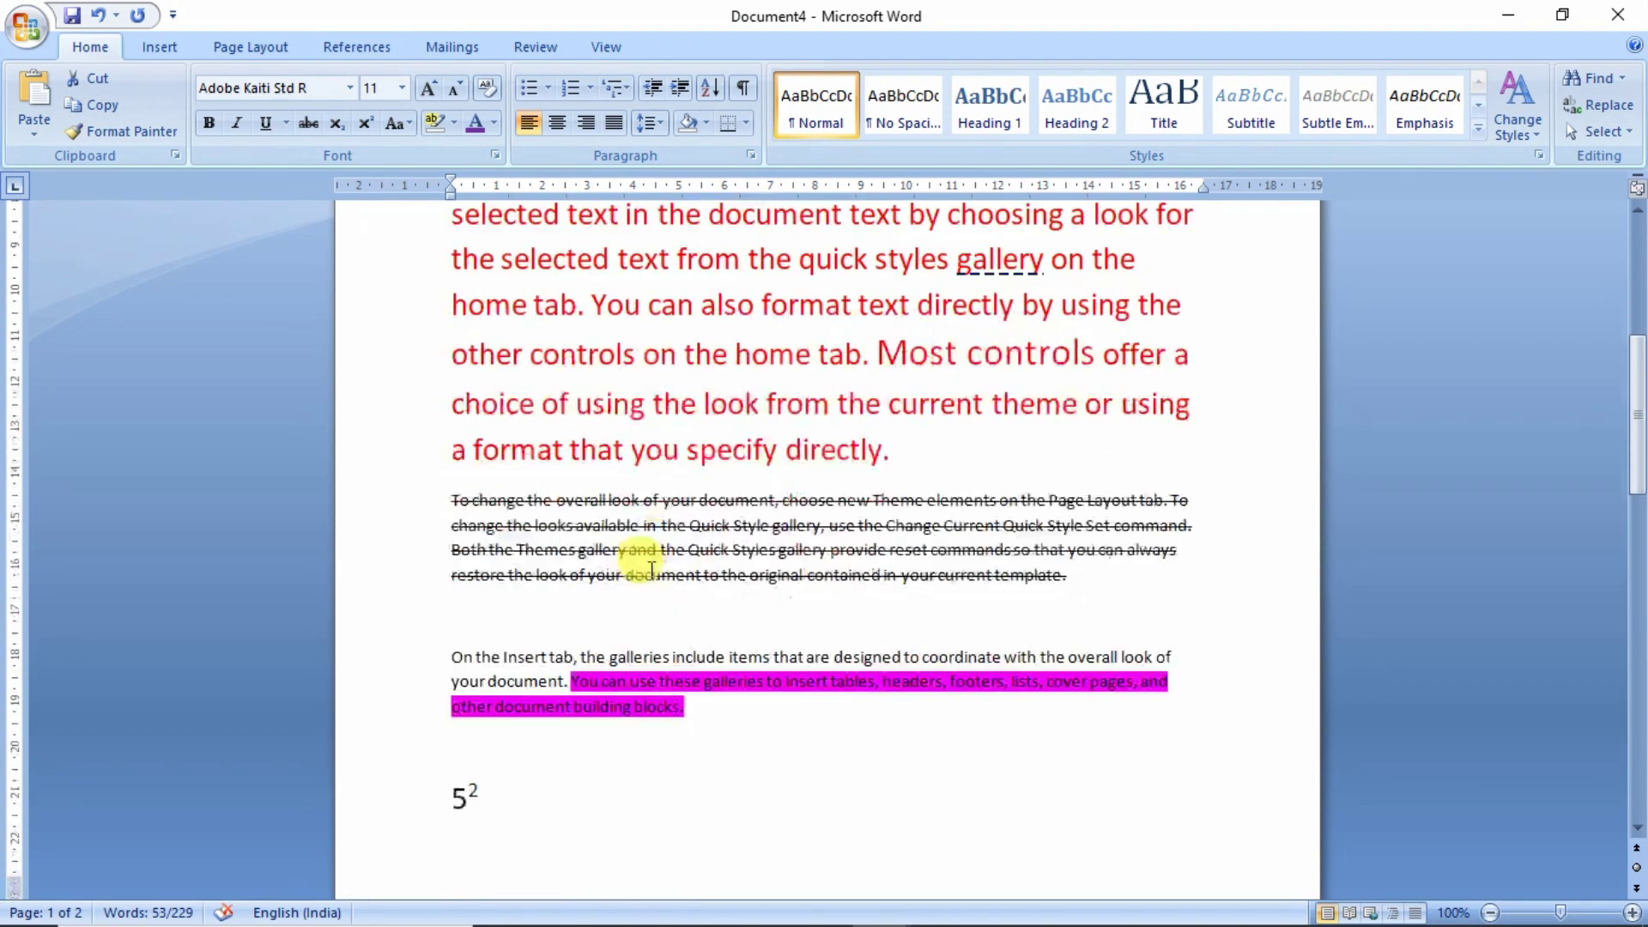
{"action": "scroll", "coordinate": [650, 568], "scroll_direction": "down", "scroll_amount": 4}
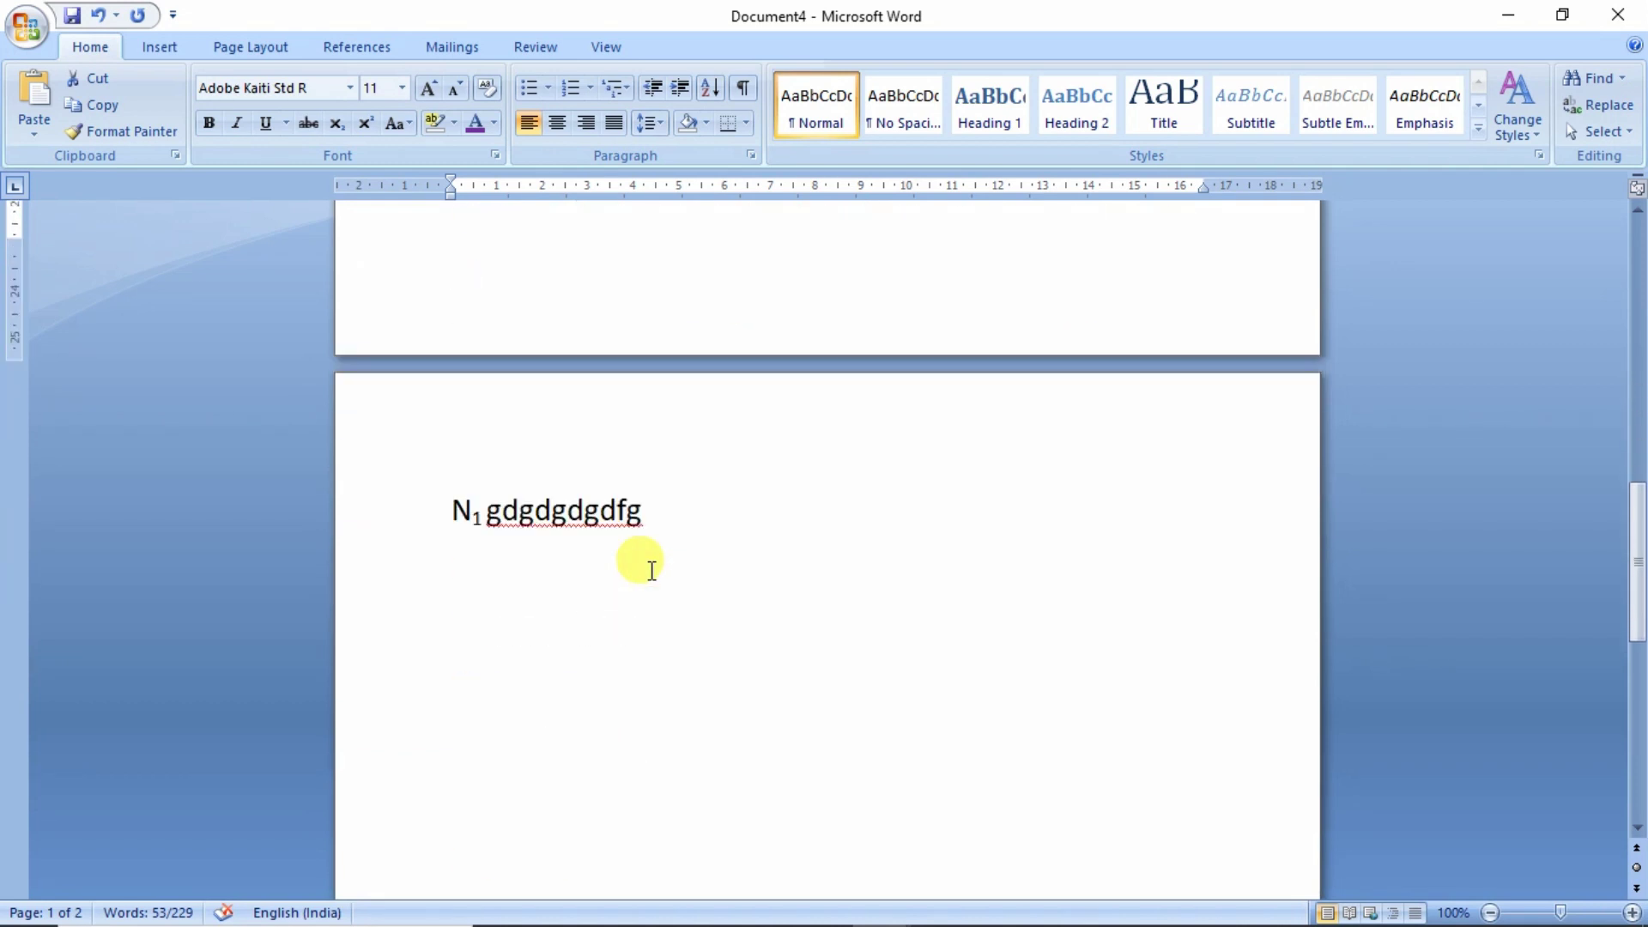
{"action": "left_click", "coordinate": [468, 487]}
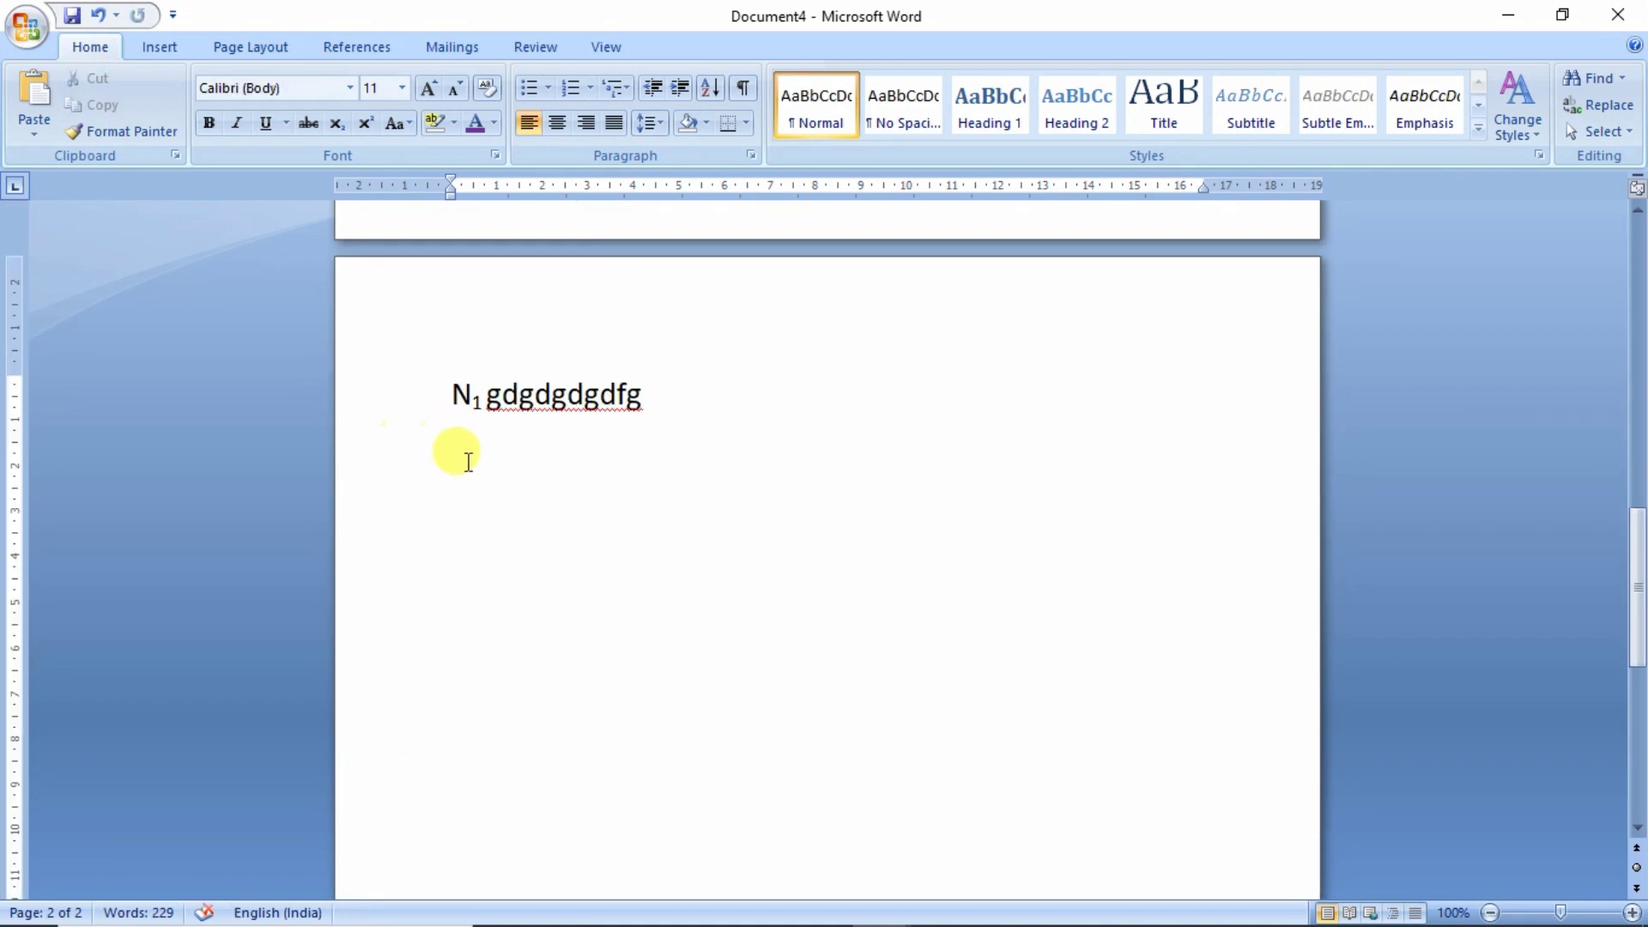
{"action": "left_click", "coordinate": [27, 141]}
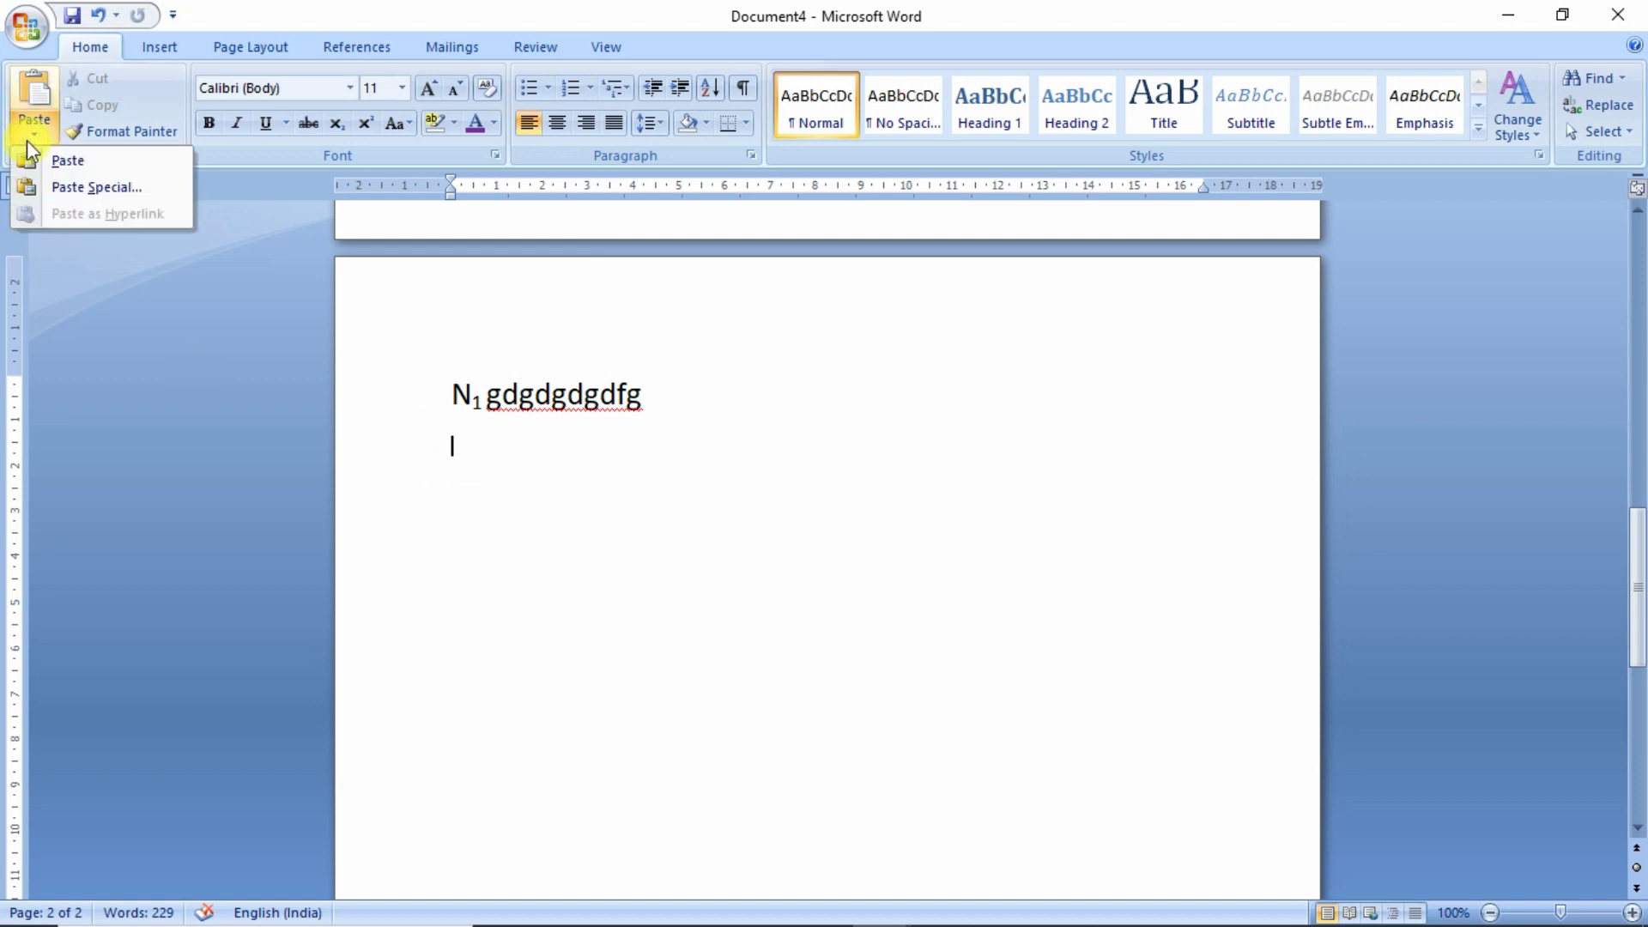
{"action": "left_click", "coordinate": [65, 161]}
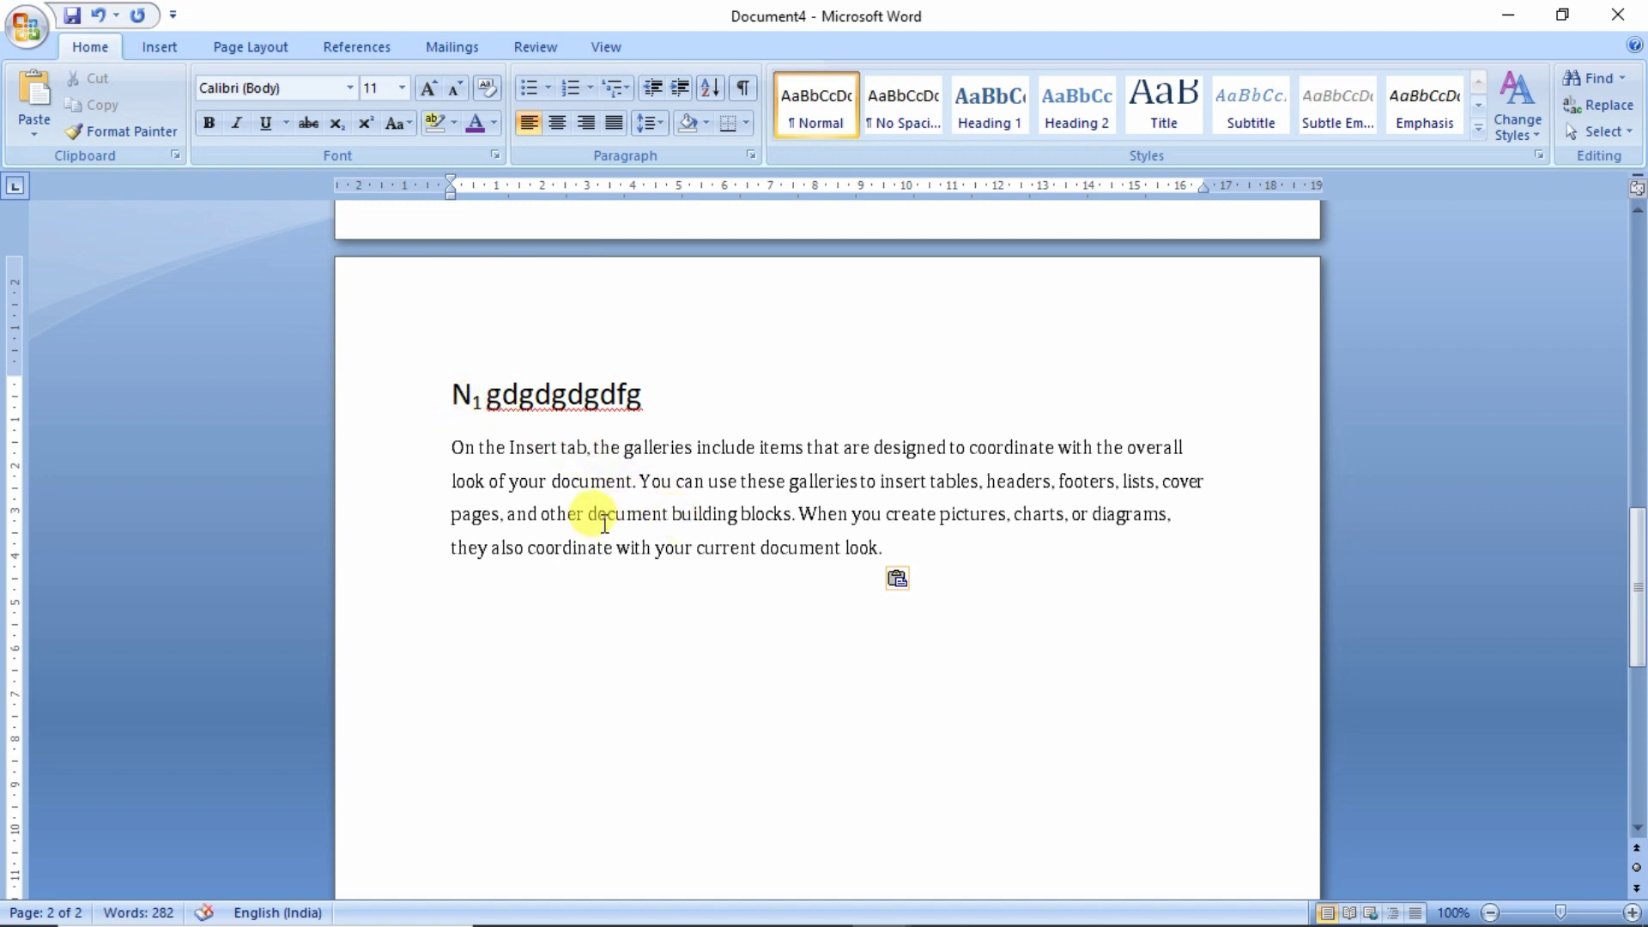
{"action": "scroll", "coordinate": [604, 524], "scroll_direction": "up", "scroll_amount": 15}
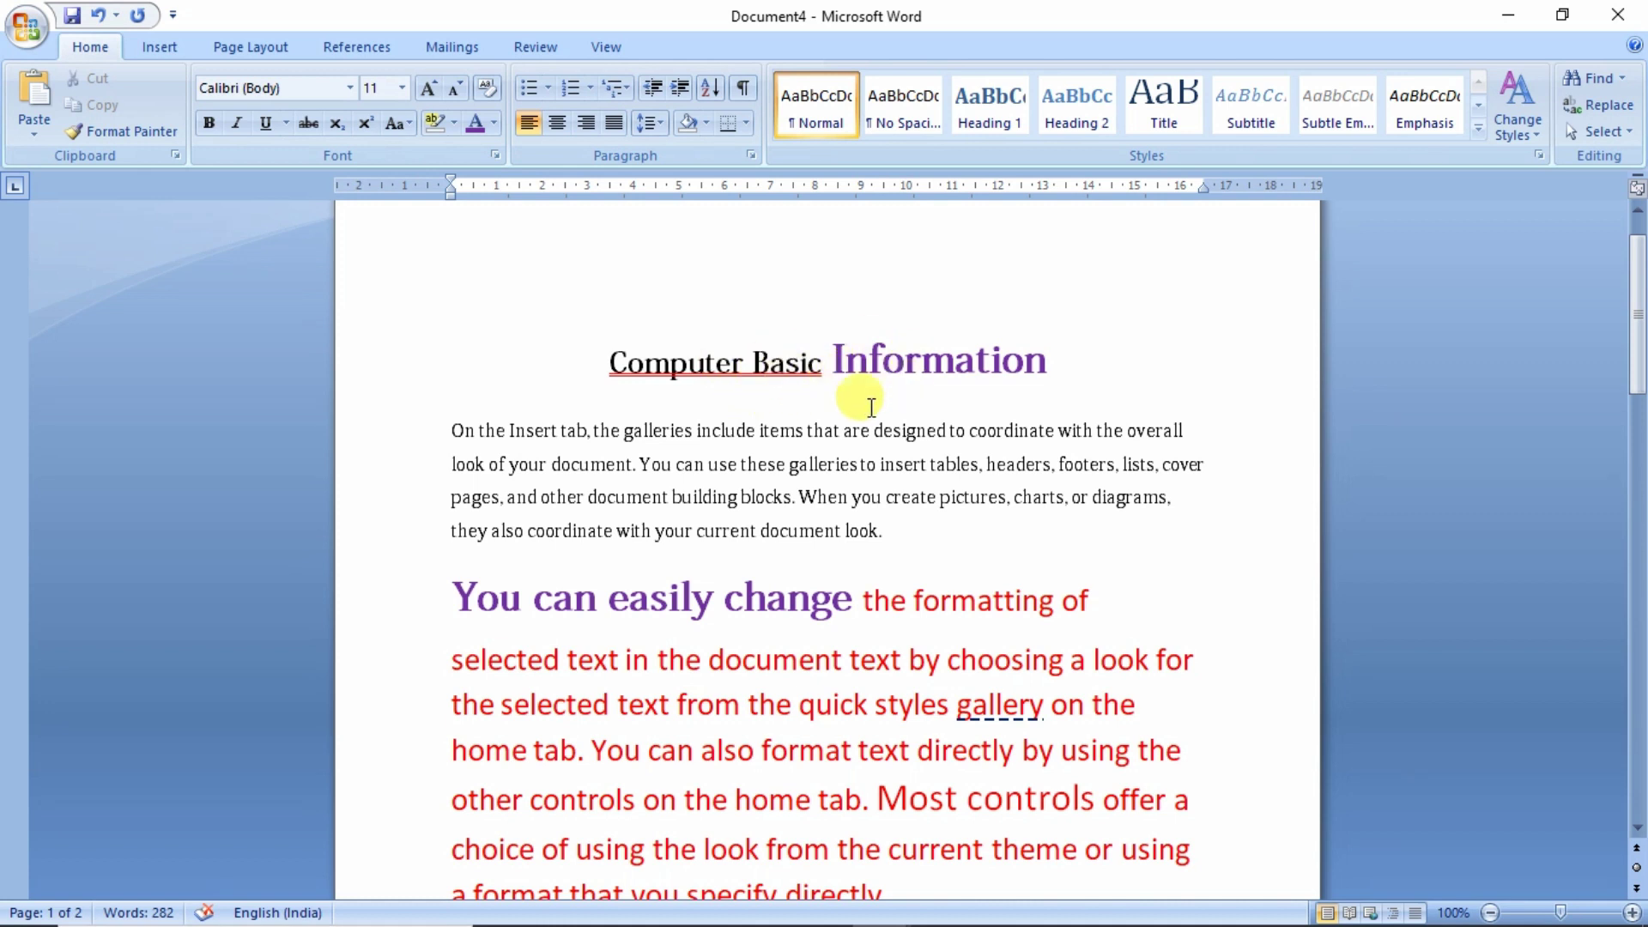
- Cut the Computer Basic Information title and add a blank line after the first paragraph
{"action": "left_click", "coordinate": [816, 550]}
{"action": "left_click", "coordinate": [838, 520]}
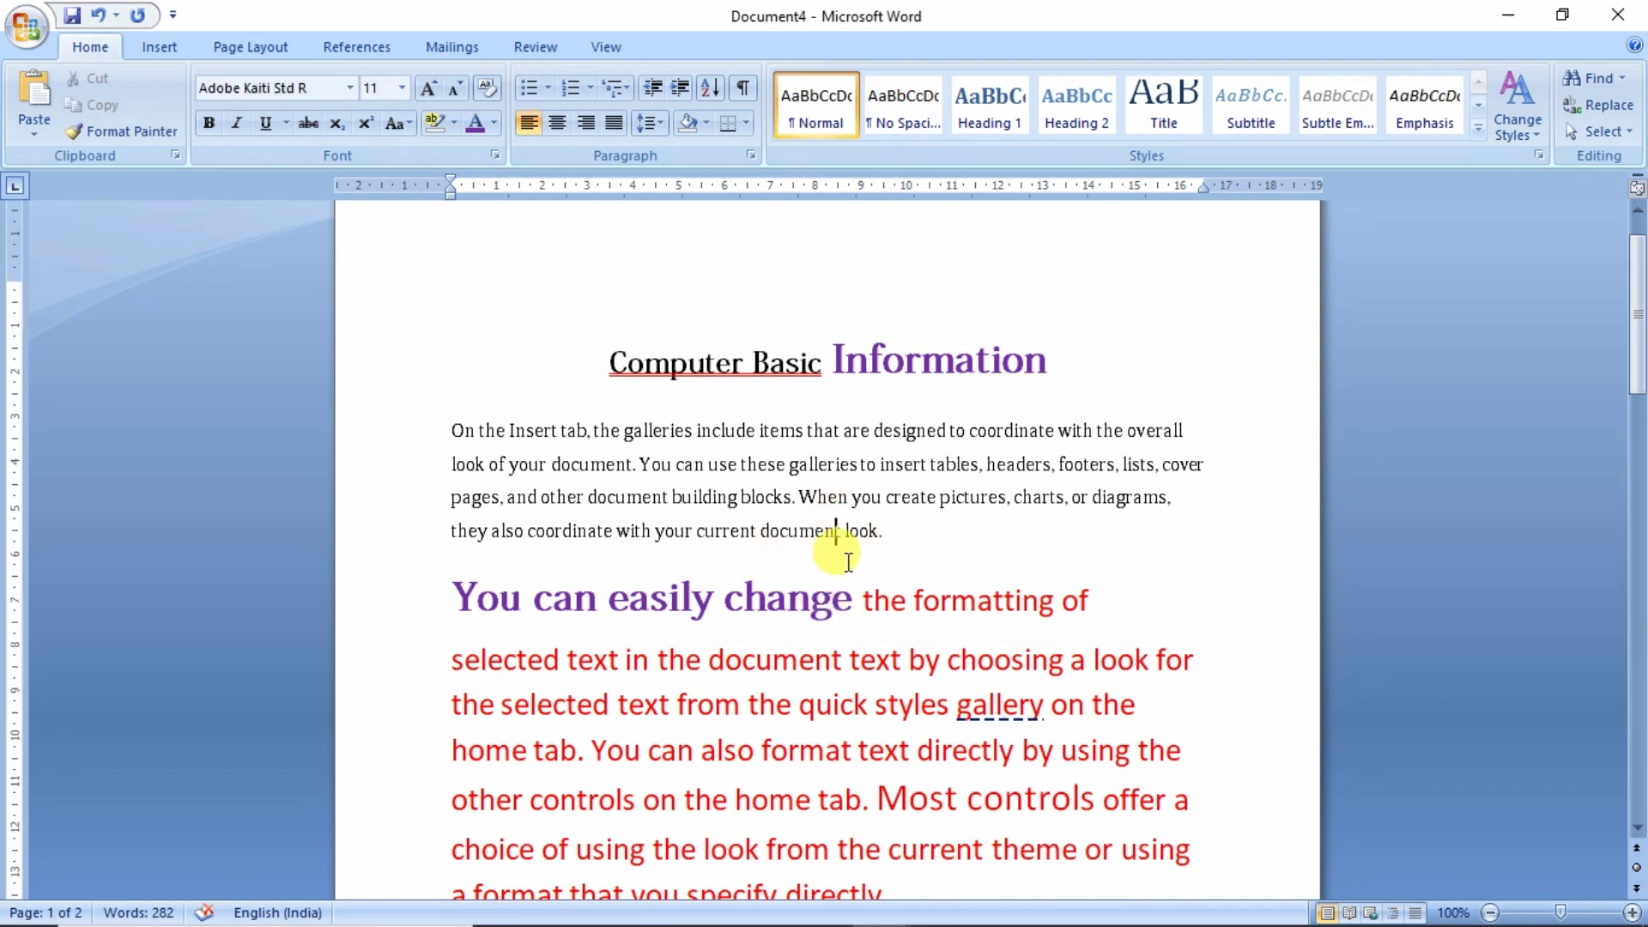
{"action": "left_click_drag", "start_coordinate": [1049, 361], "coordinate": [663, 367]}
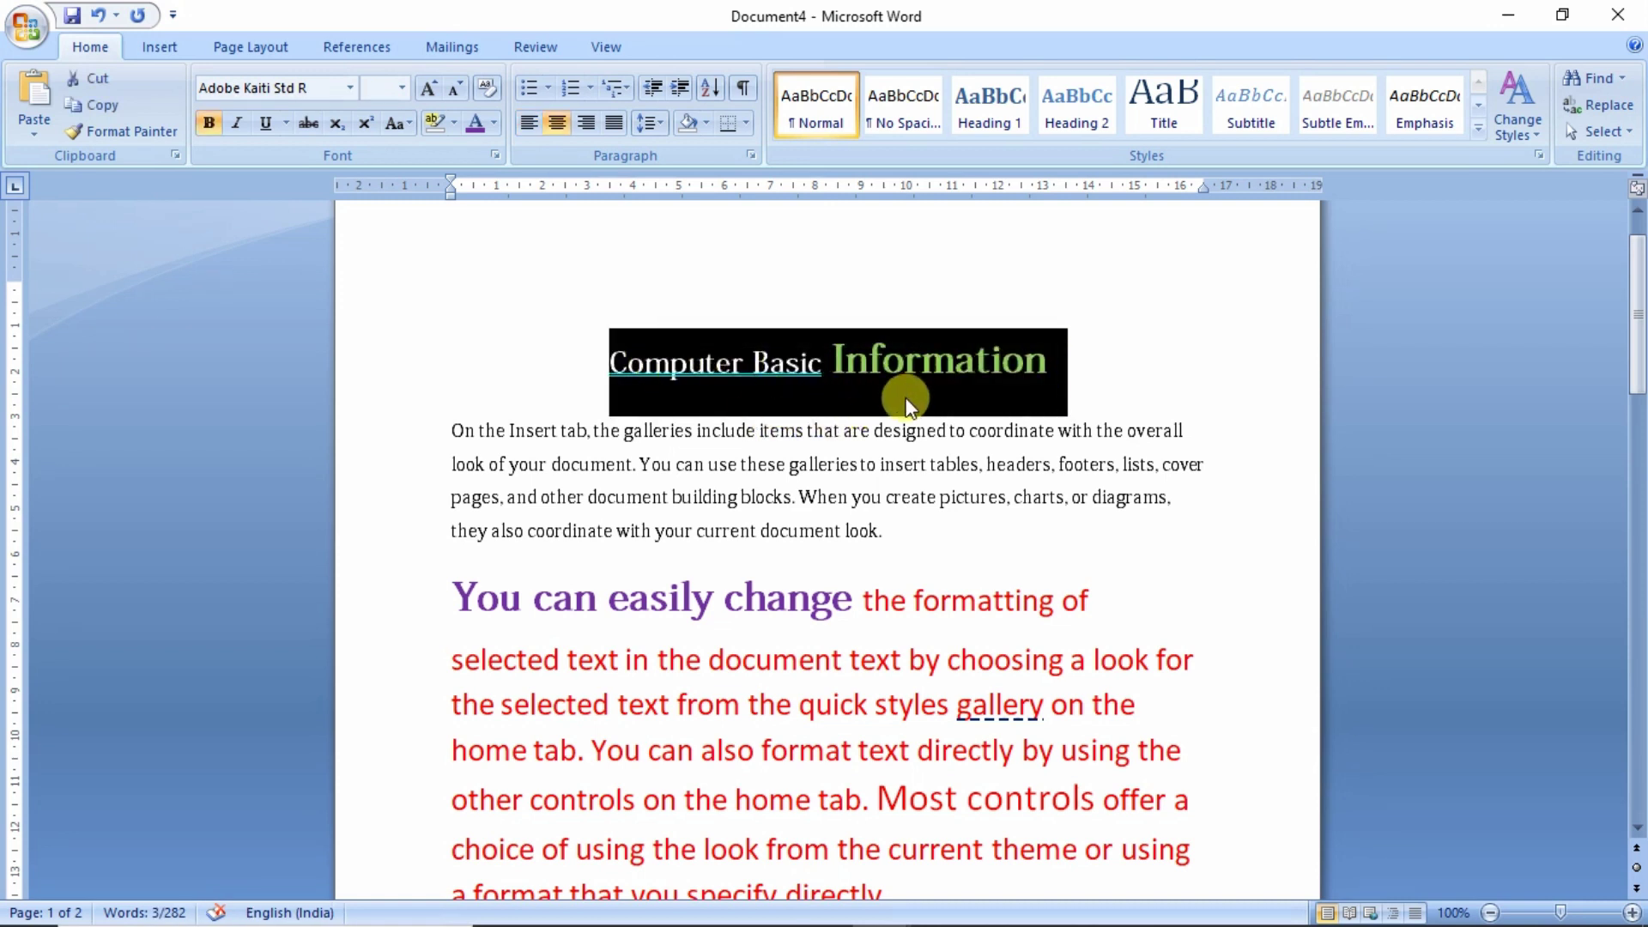
{"action": "left_click", "coordinate": [96, 85]}
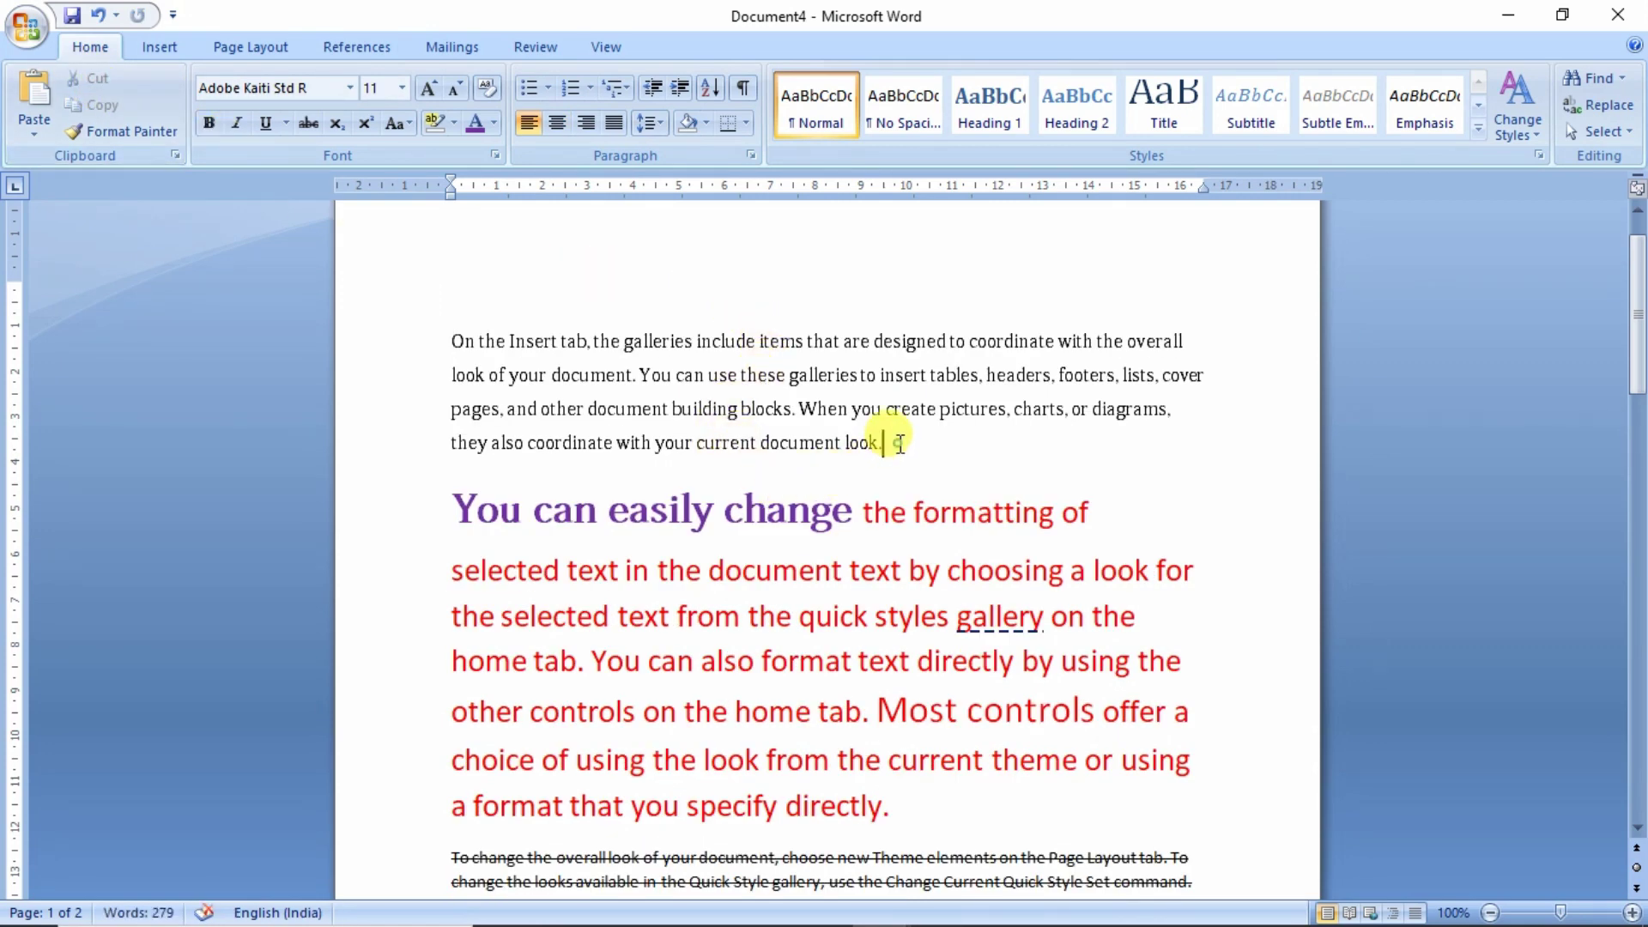
{"action": "key", "text": "Return"}
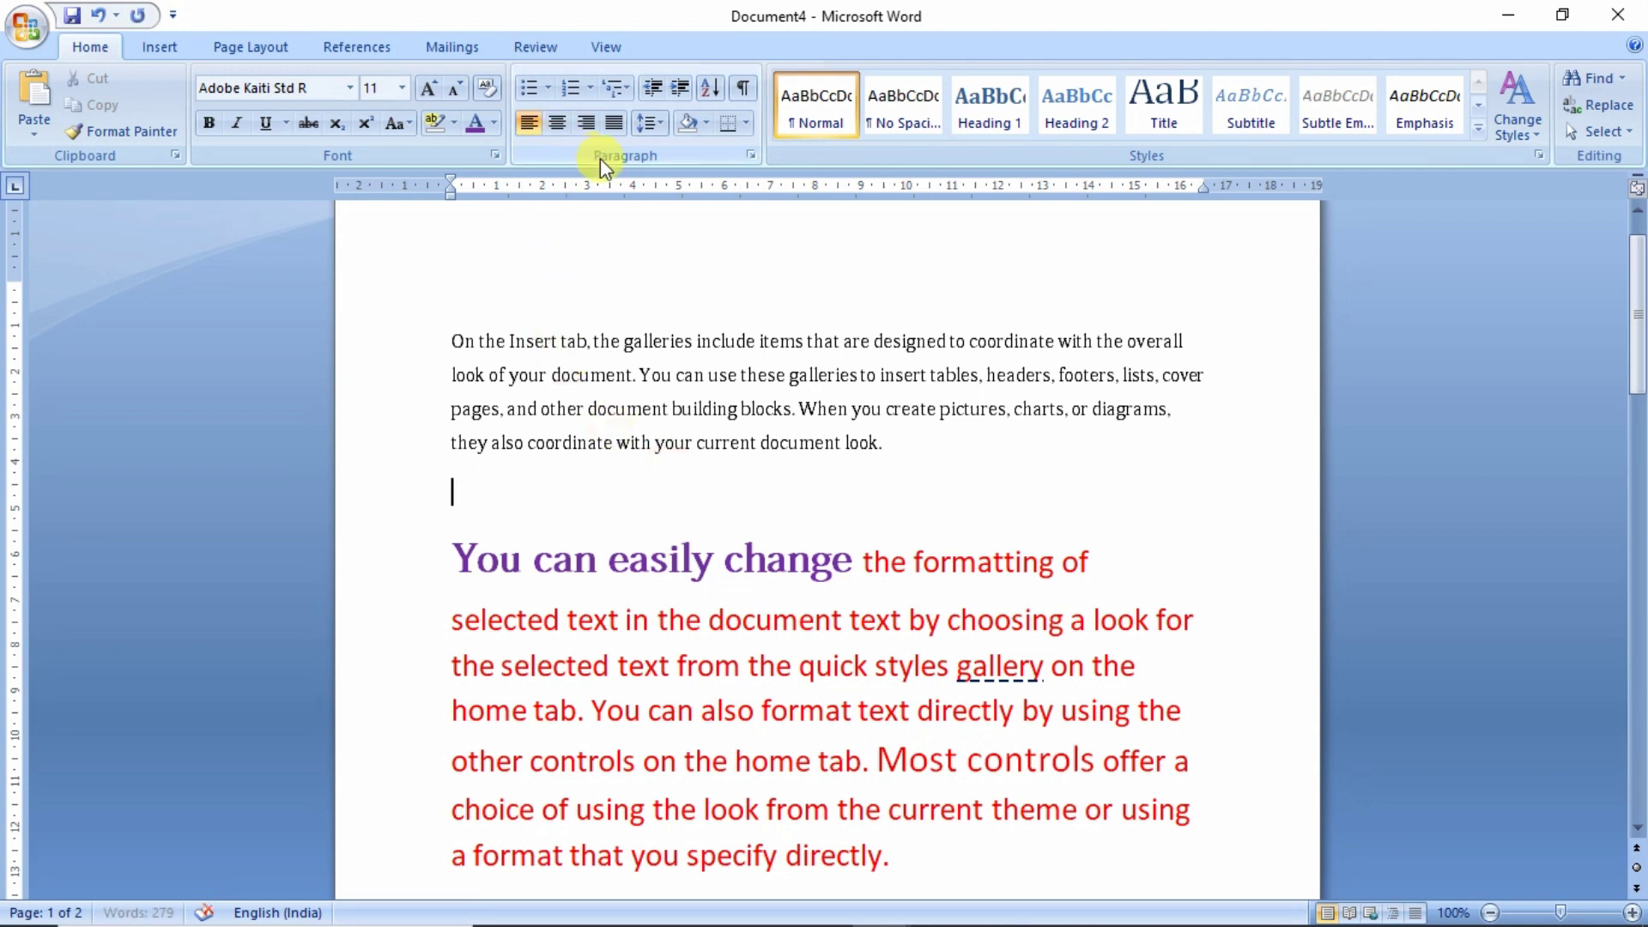
- Center the empty line and paste the cut Computer Basic Information title onto it
{"action": "left_click", "coordinate": [559, 125]}
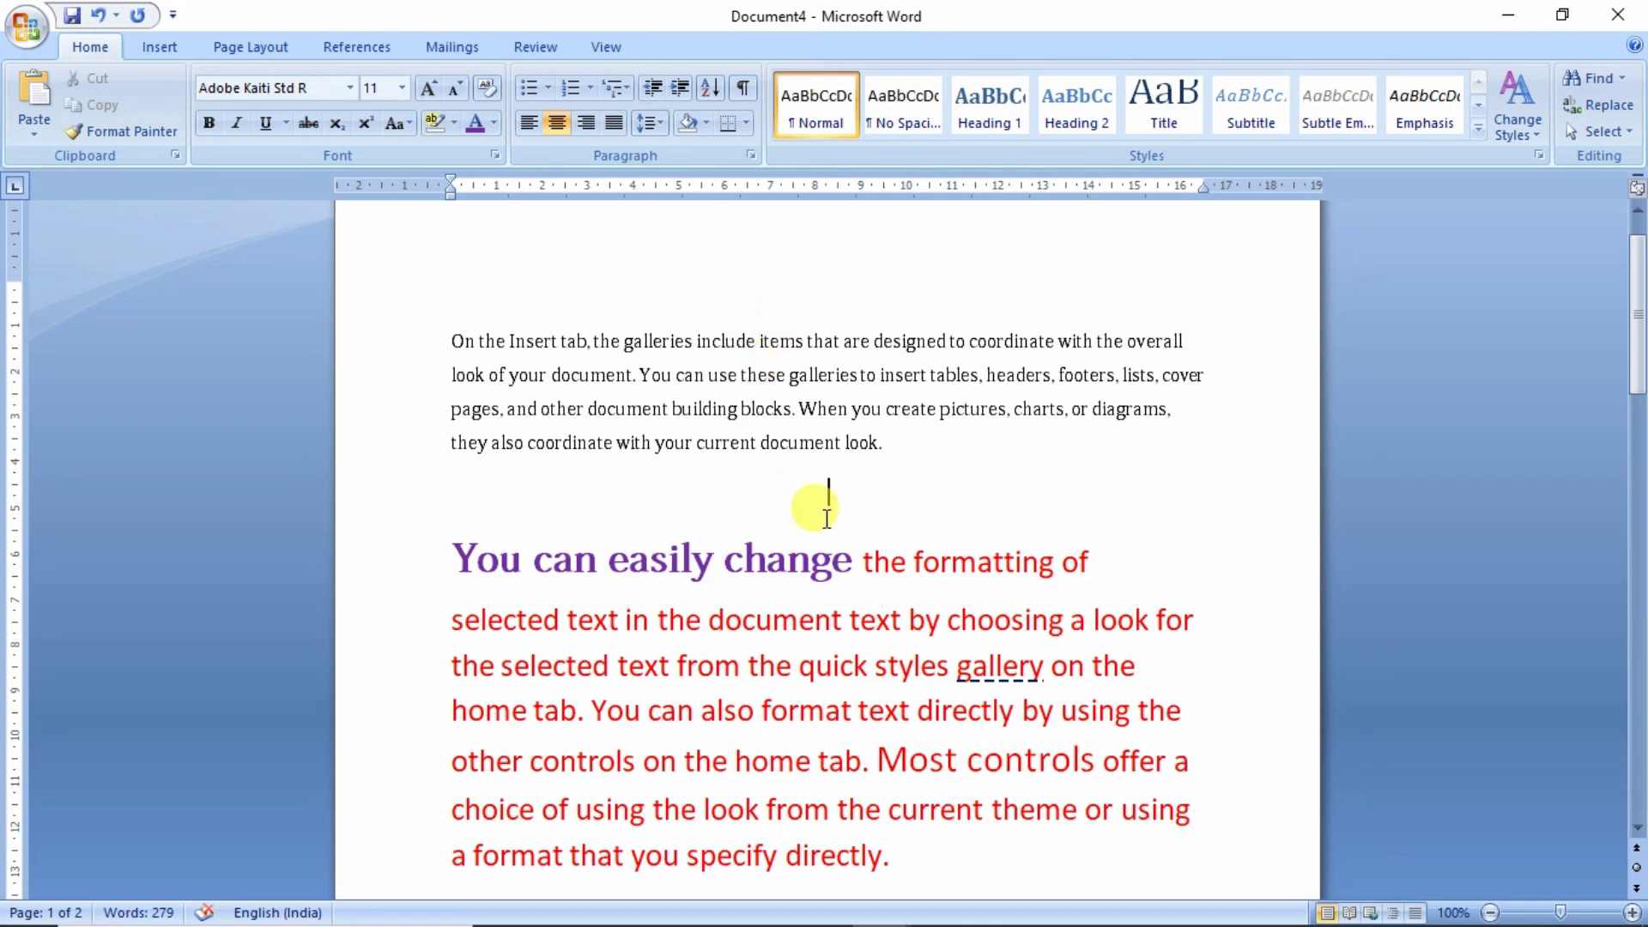
{"action": "left_click", "coordinate": [18, 134]}
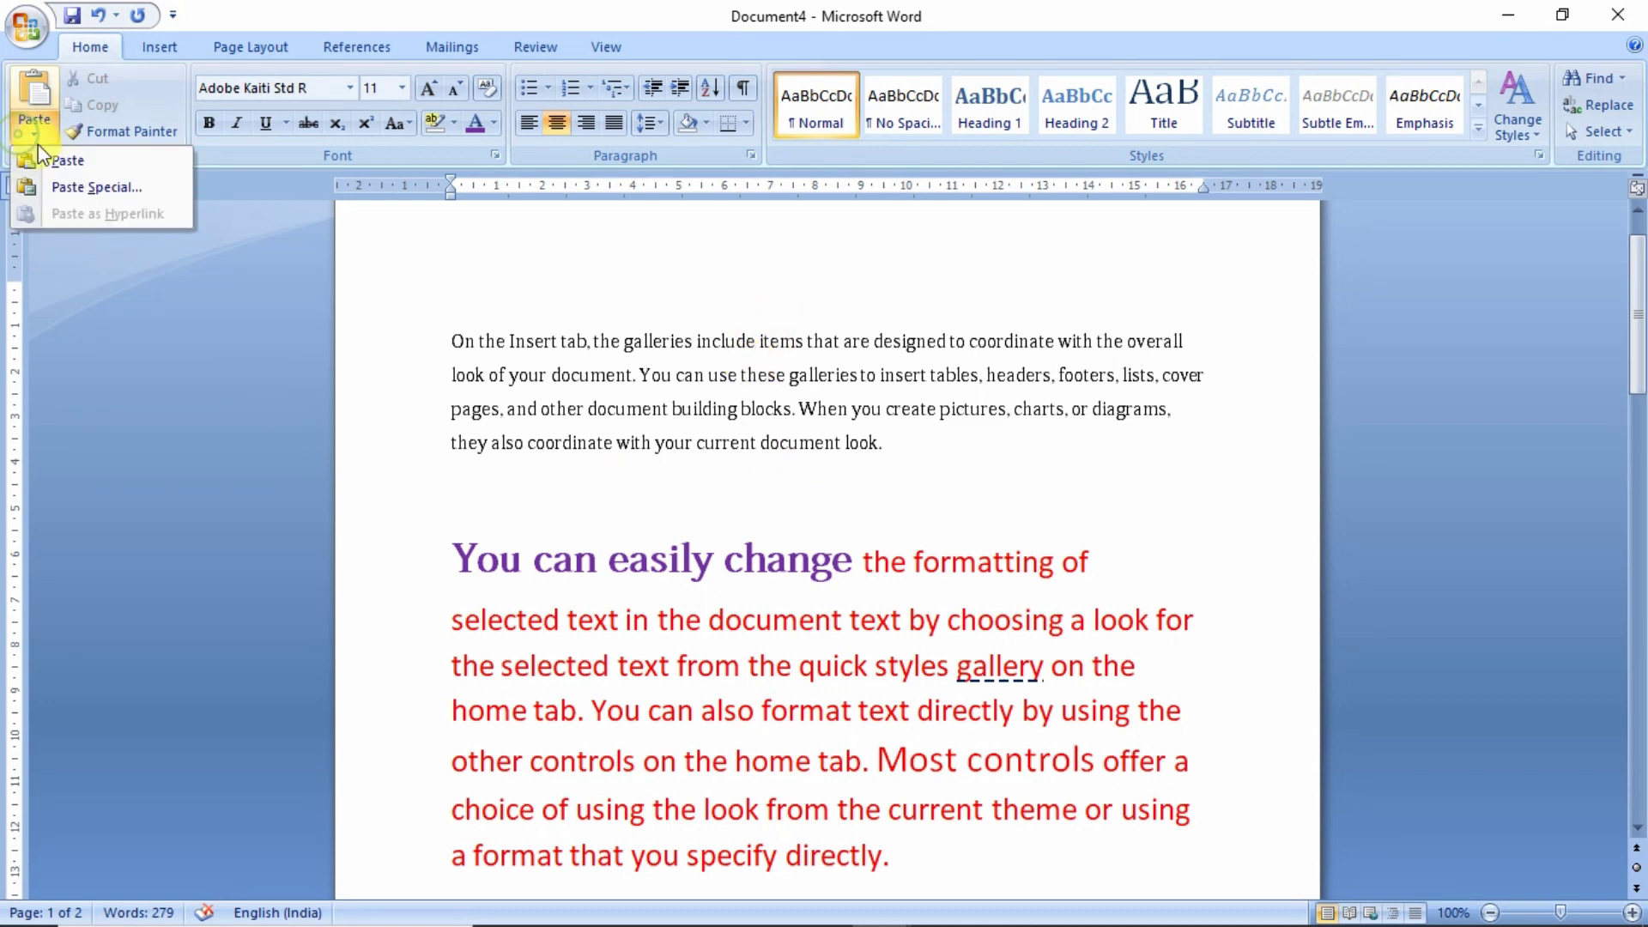
{"action": "left_click", "coordinate": [49, 158]}
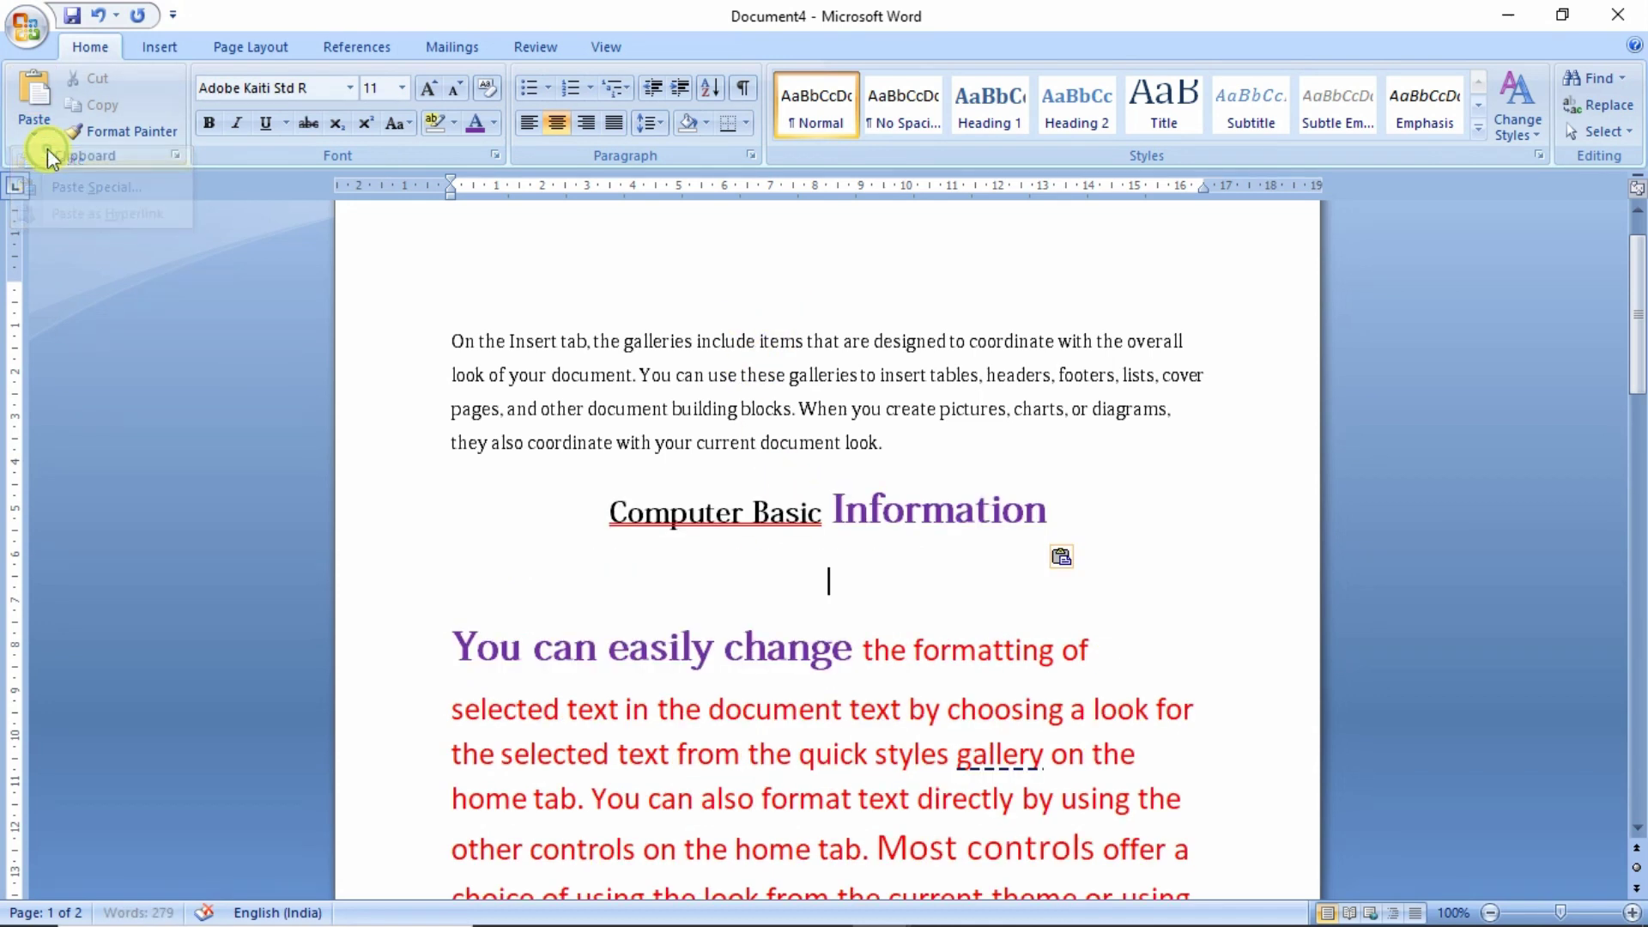
{"action": "left_click", "coordinate": [786, 514]}
{"action": "scroll", "coordinate": [846, 397], "scroll_direction": "down", "scroll_amount": 1}
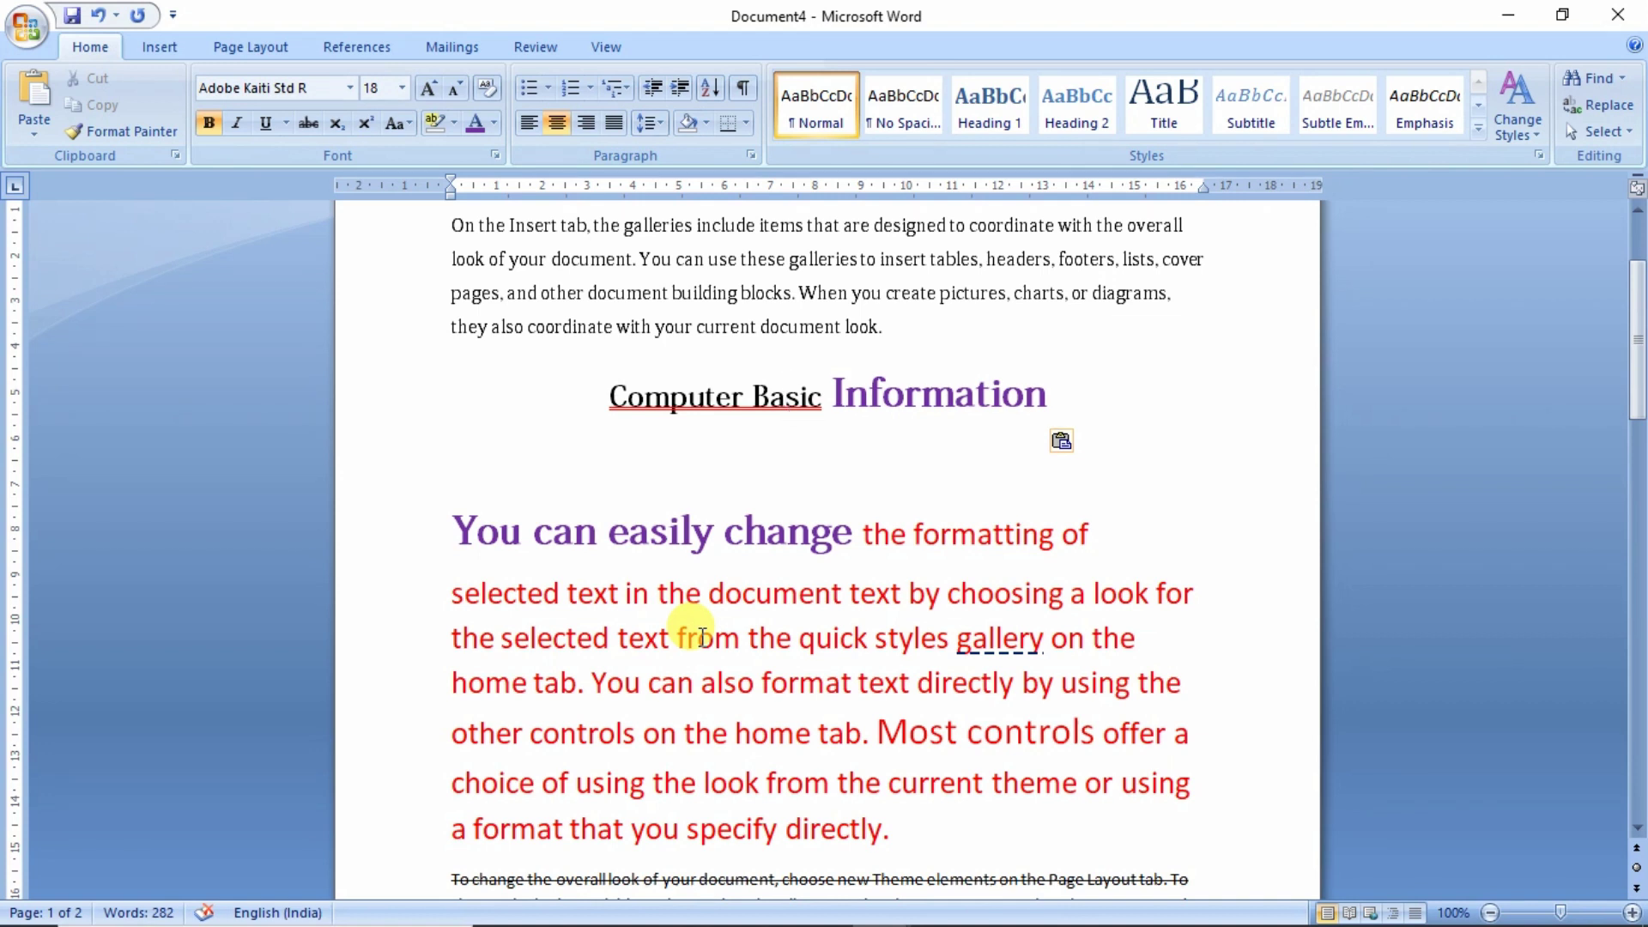
- Delete the blank line above 'You can easily change' and select the lower Insert-tab paragraph's first sentence
{"action": "left_click", "coordinate": [454, 536]}
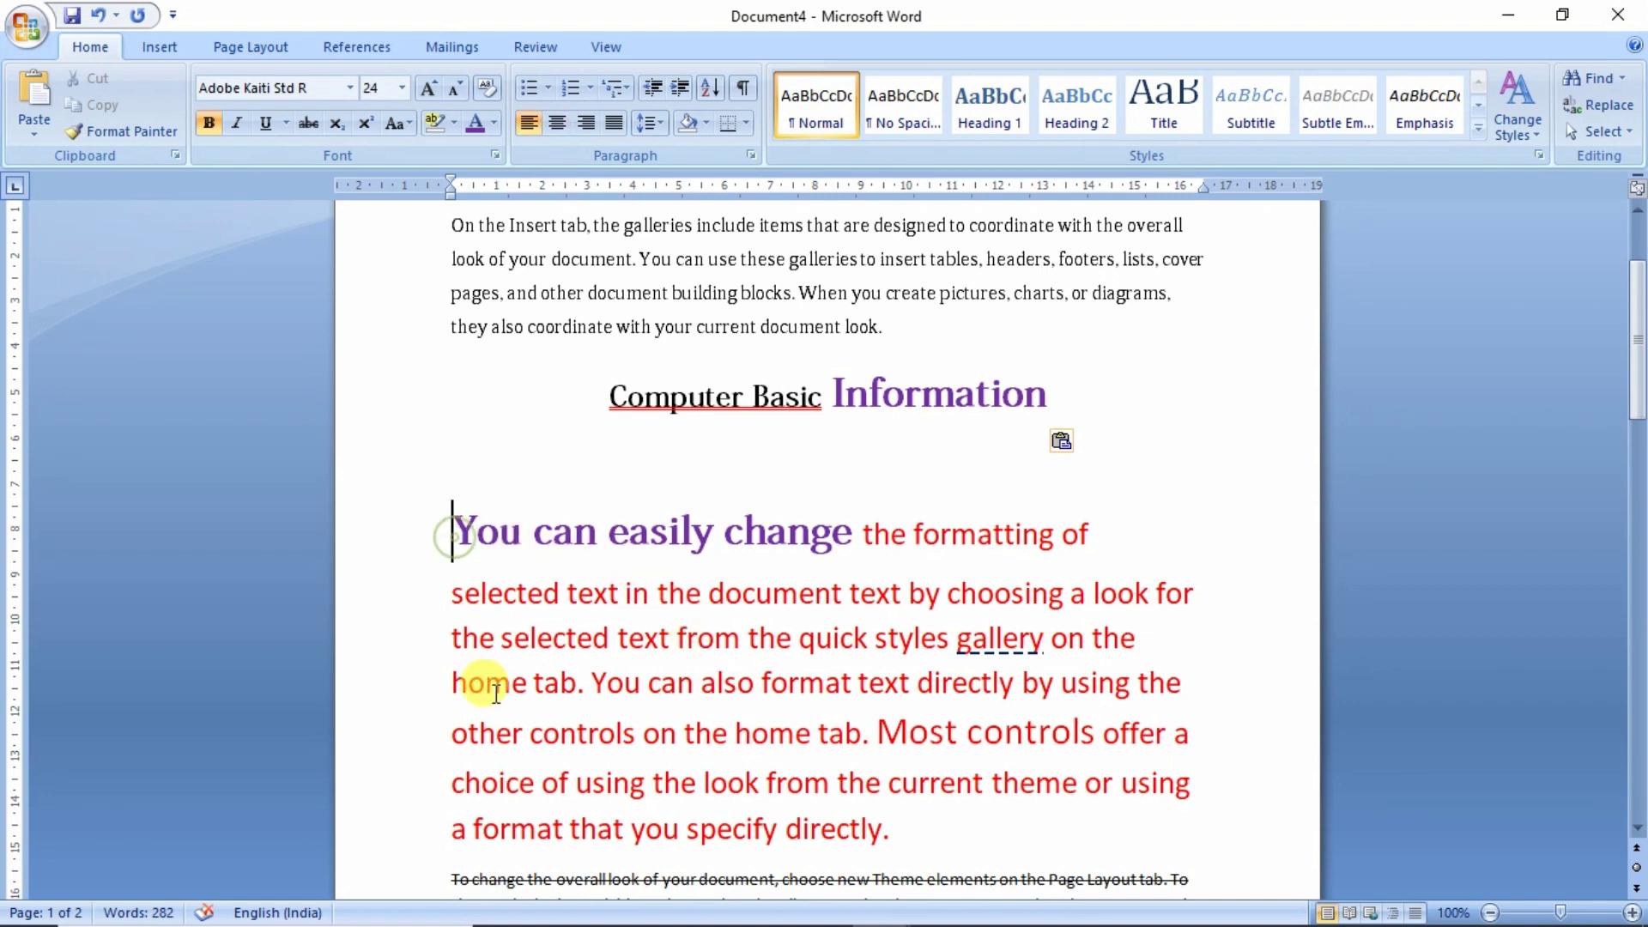
{"action": "key", "text": "BackSpace"}
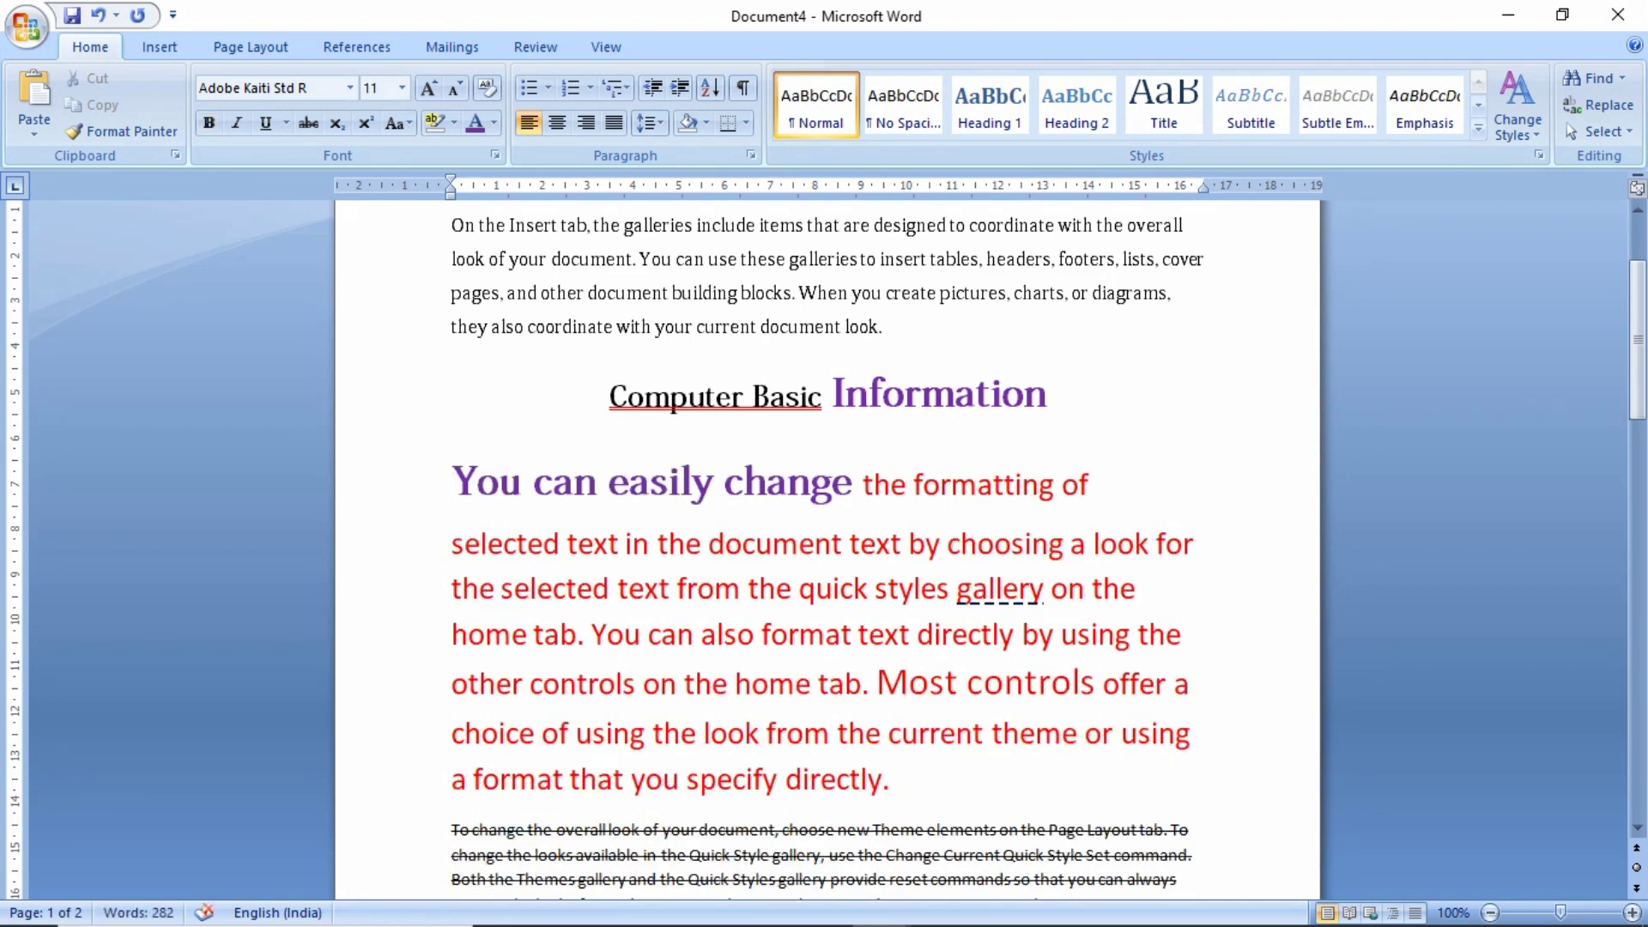
{"action": "scroll", "coordinate": [577, 834], "scroll_direction": "down", "scroll_amount": 3}
{"action": "left_click", "coordinate": [577, 837]}
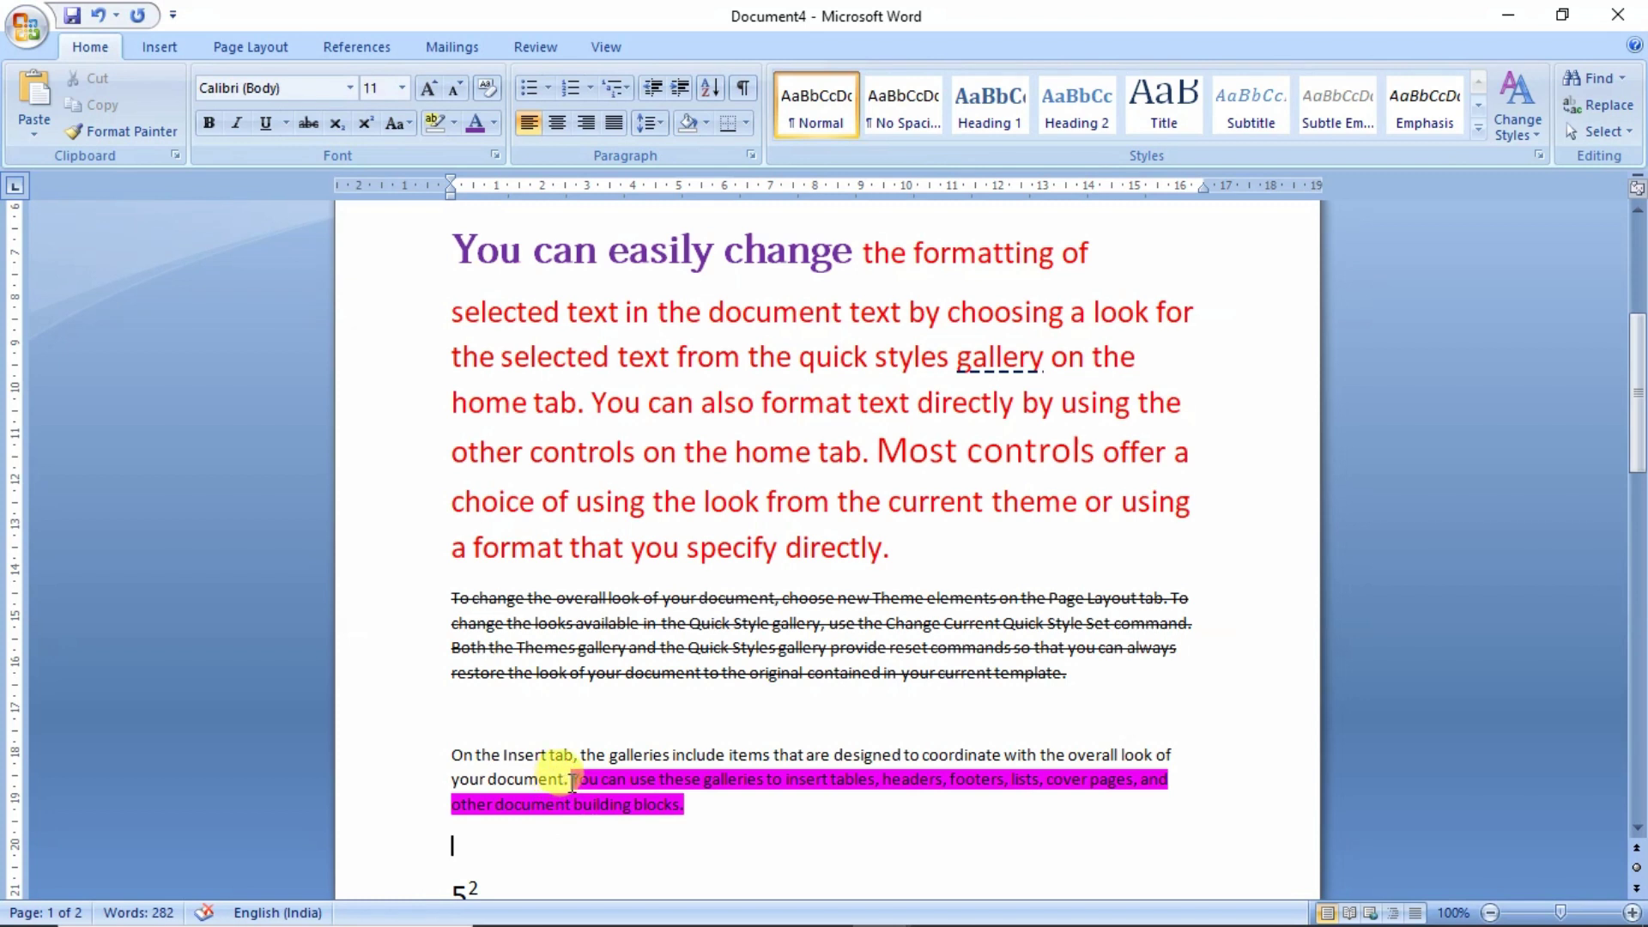
{"action": "left_click_drag", "start_coordinate": [569, 781], "coordinate": [452, 755]}
{"action": "key", "text": "ctrl+c"}
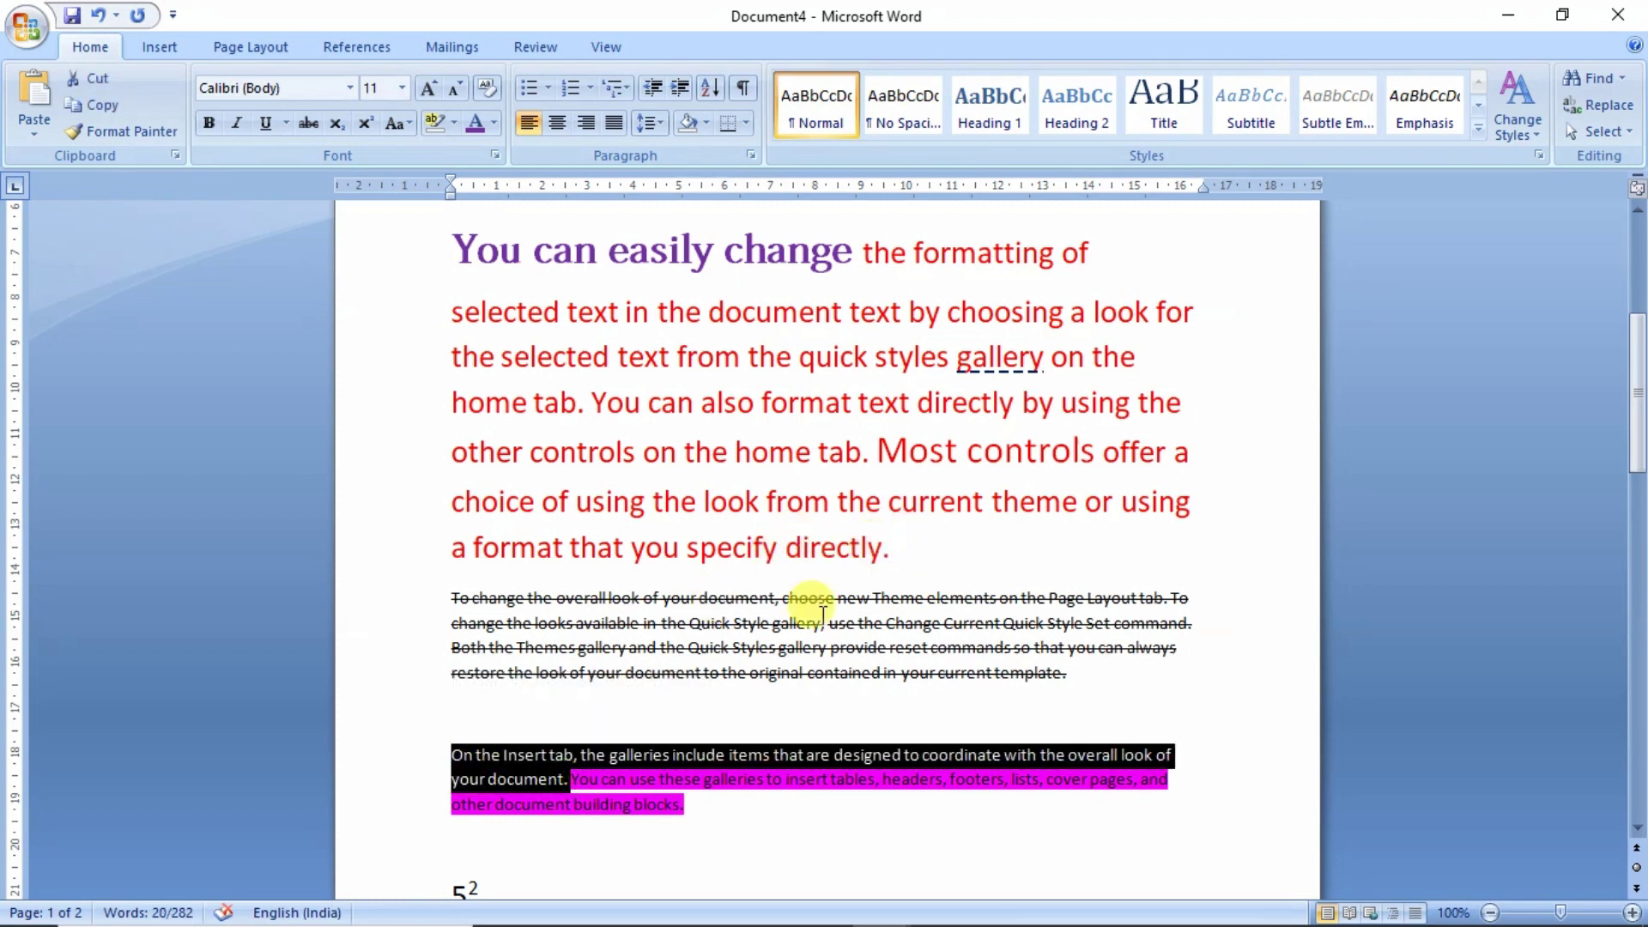
{"action": "mouse_move", "coordinate": [574, 766]}
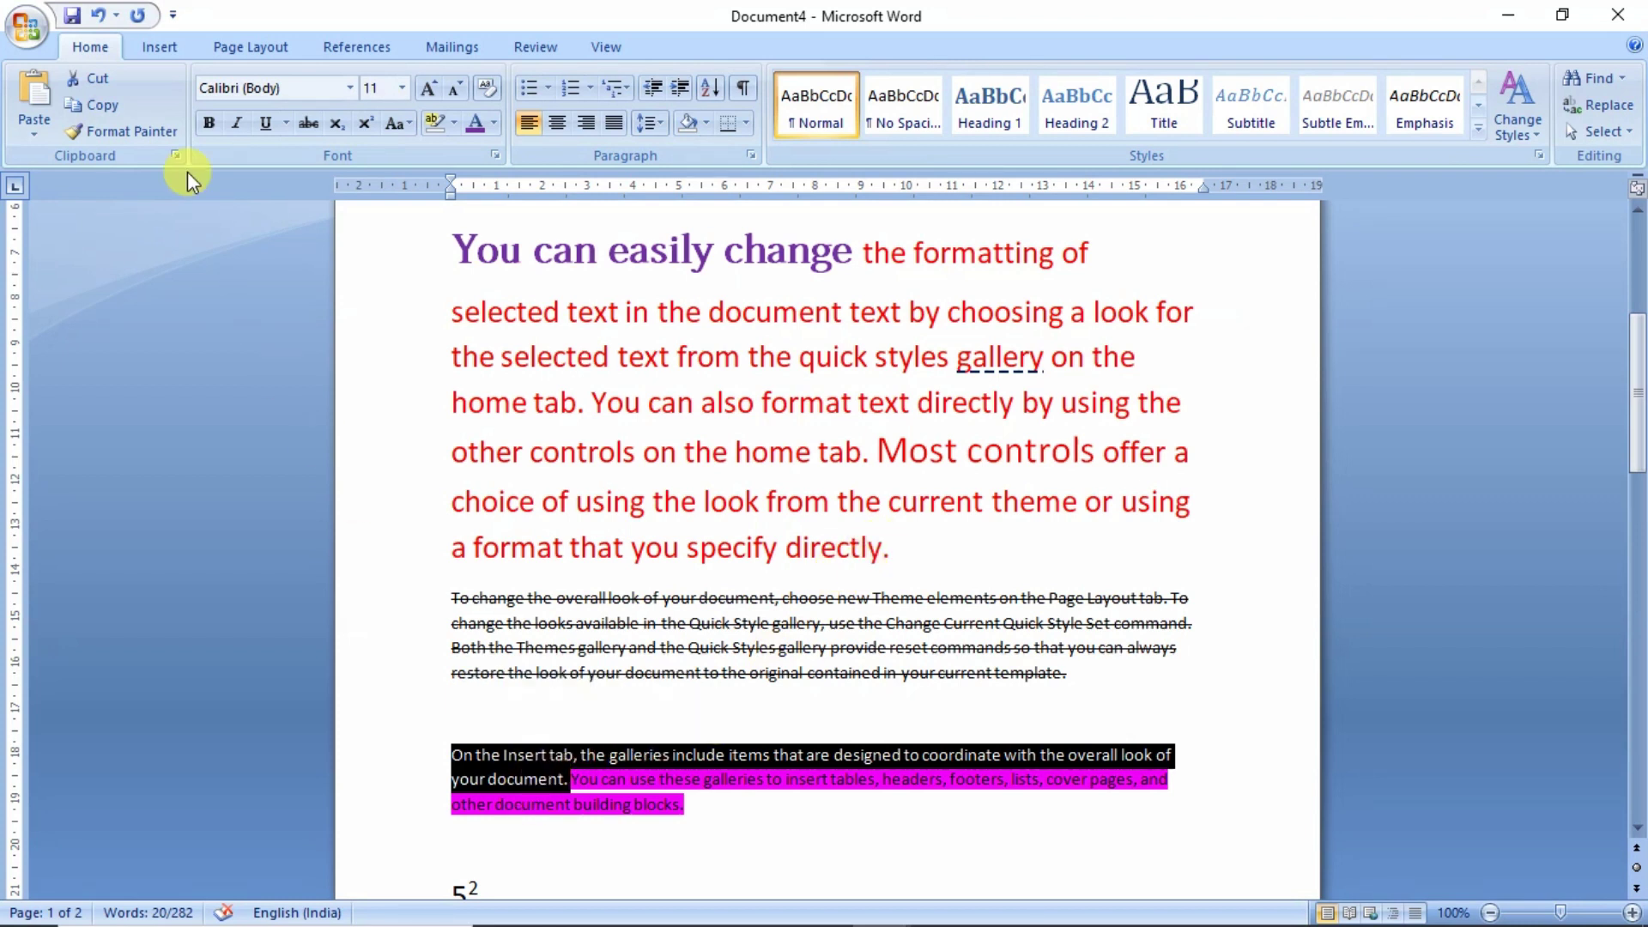
{"action": "left_click", "coordinate": [895, 545]}
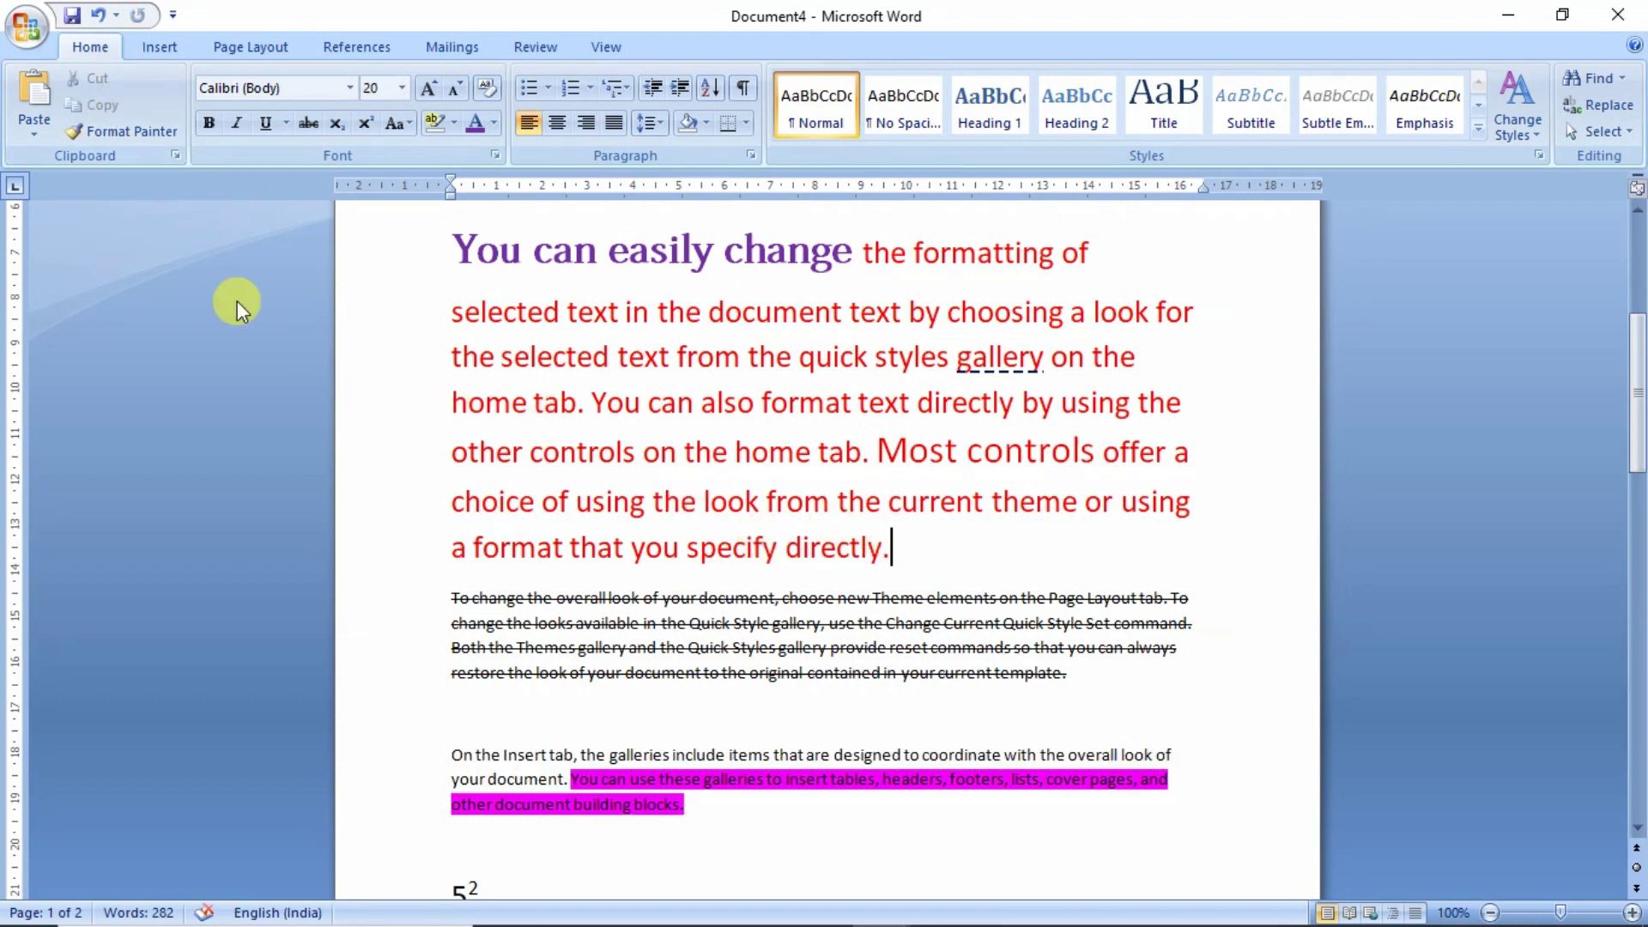
{"action": "left_click", "coordinate": [35, 129]}
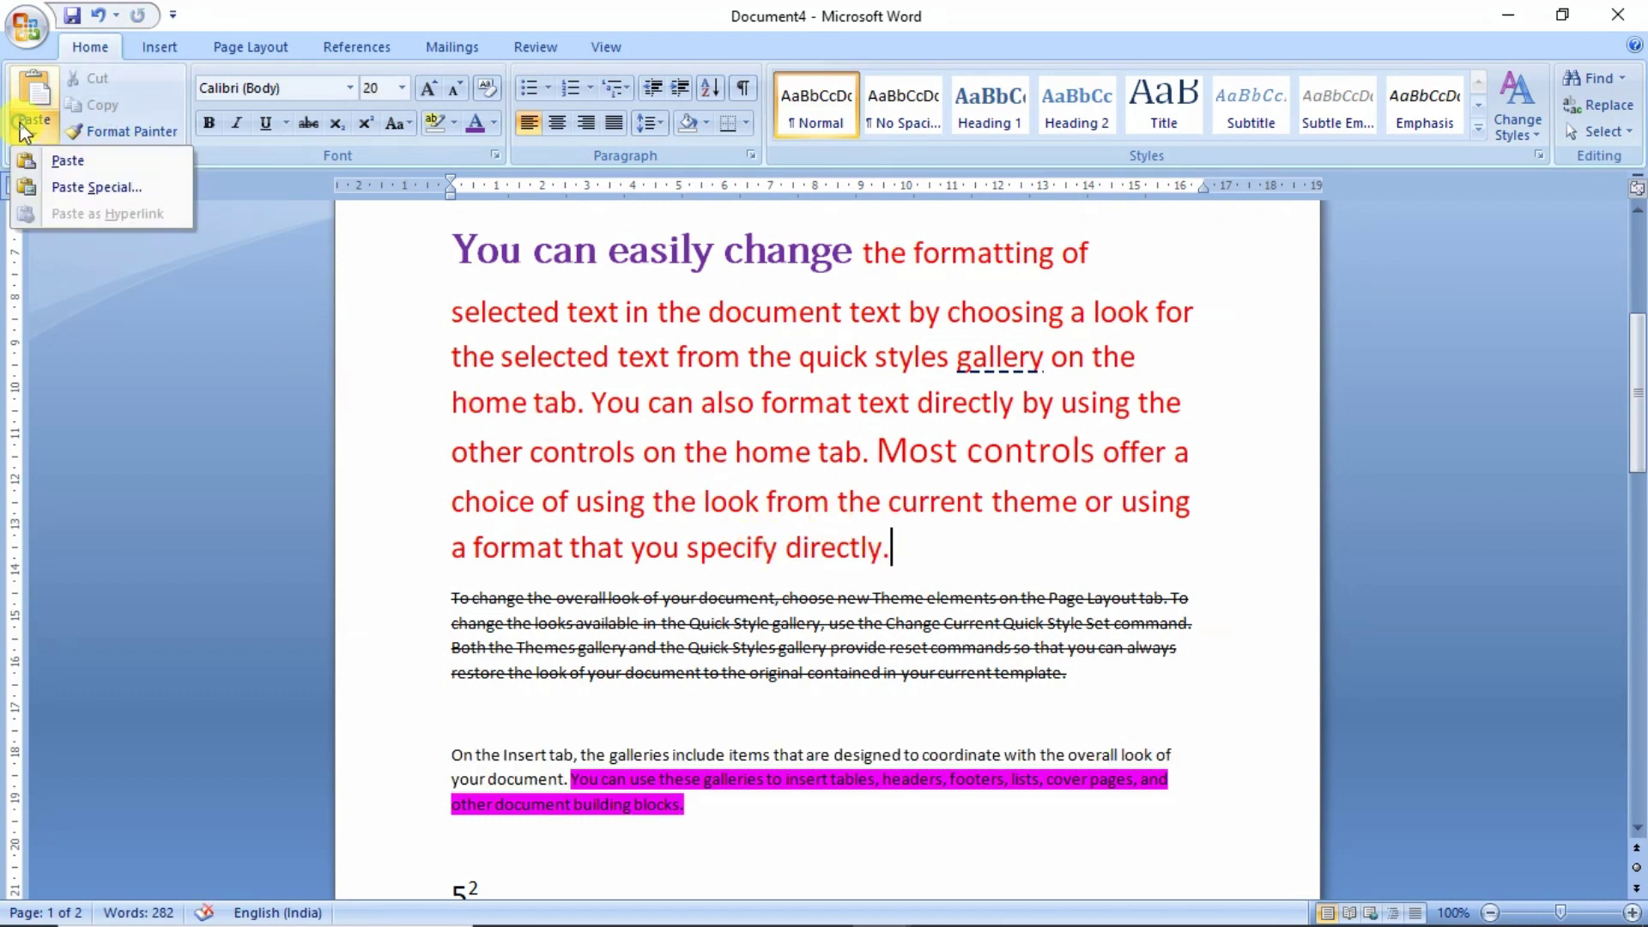
{"action": "left_click", "coordinate": [59, 158]}
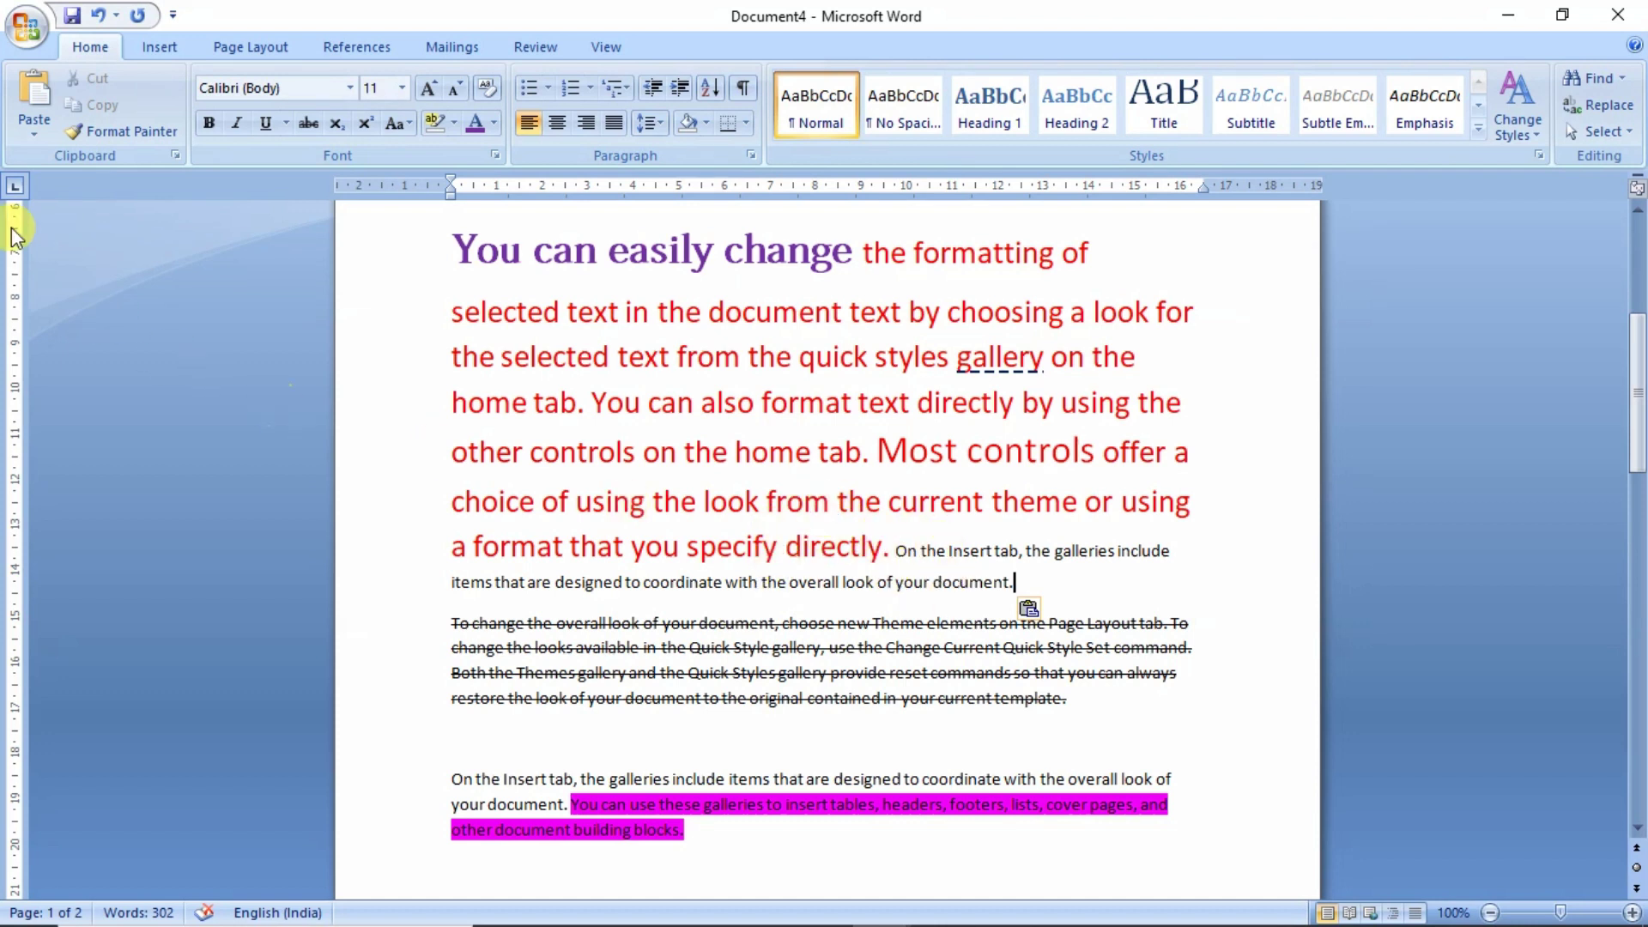
{"action": "left_click", "coordinate": [97, 19]}
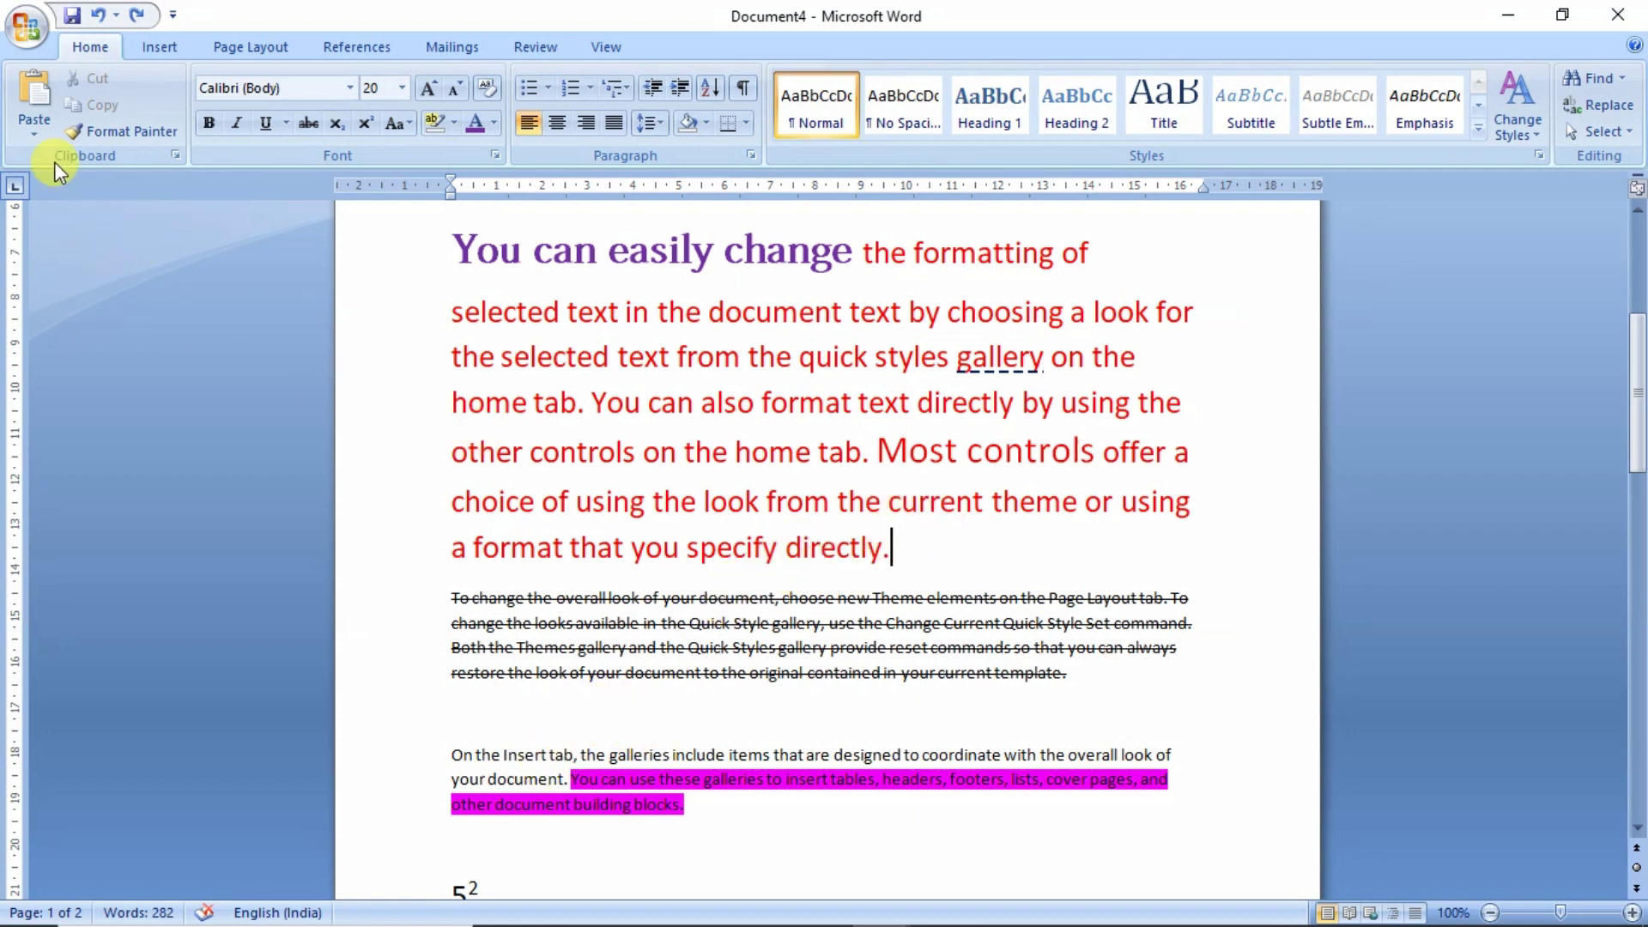
- Paste the copied Insert-tab sentence as Unformatted Text at the end of the red paragraph
{"action": "left_click", "coordinate": [23, 122]}
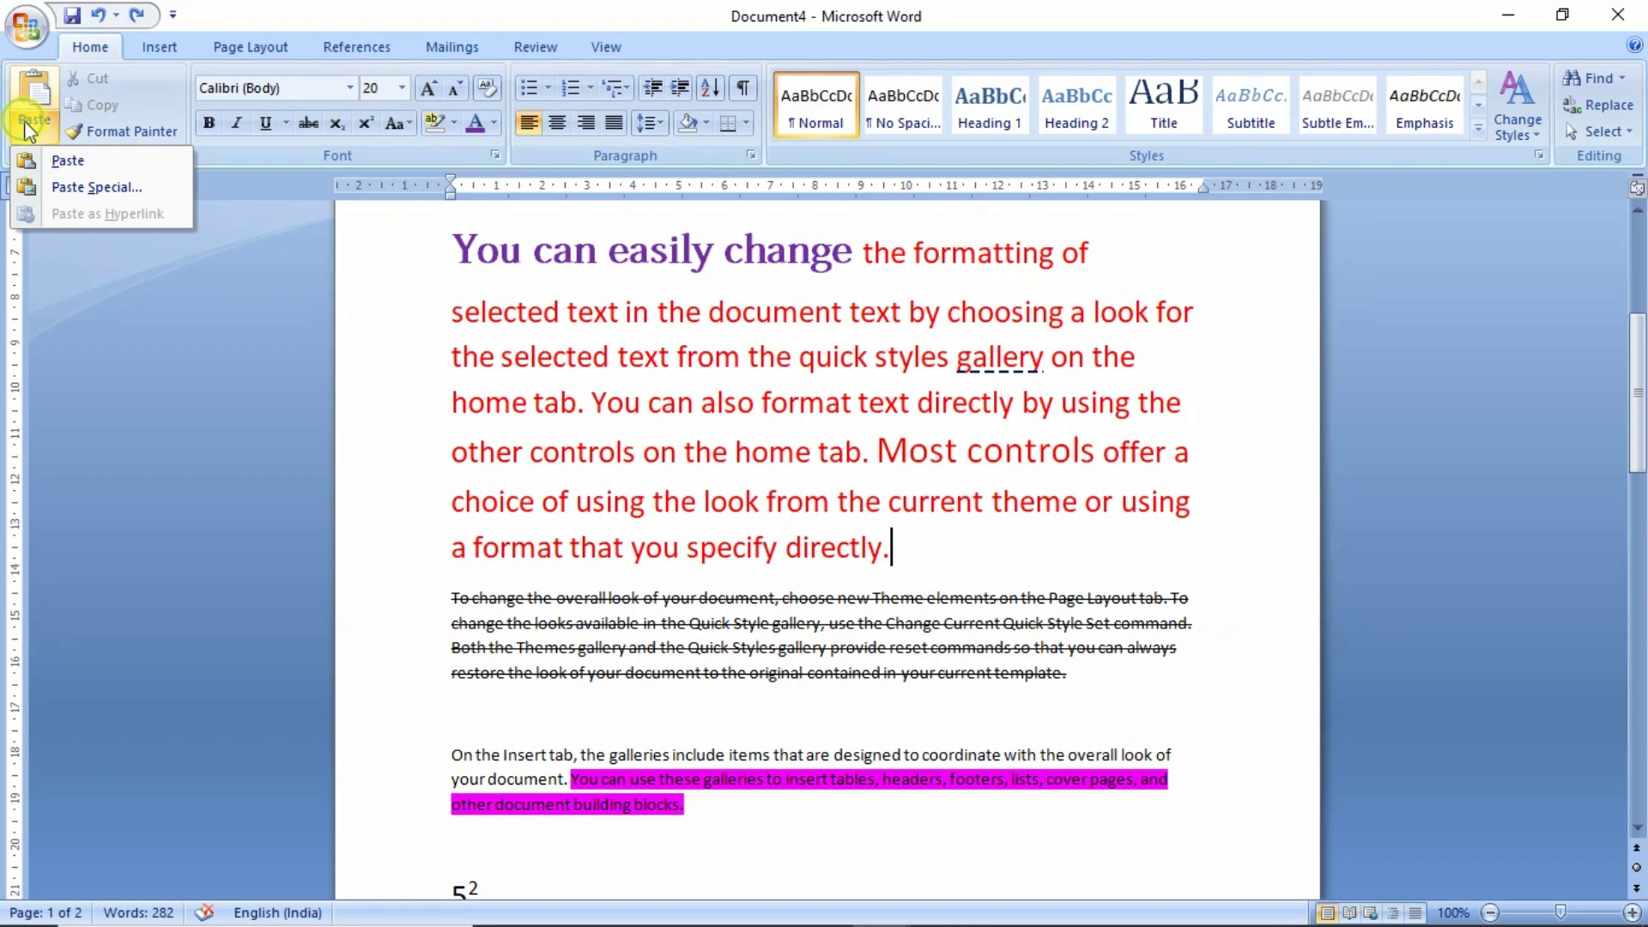
{"action": "left_click", "coordinate": [89, 197]}
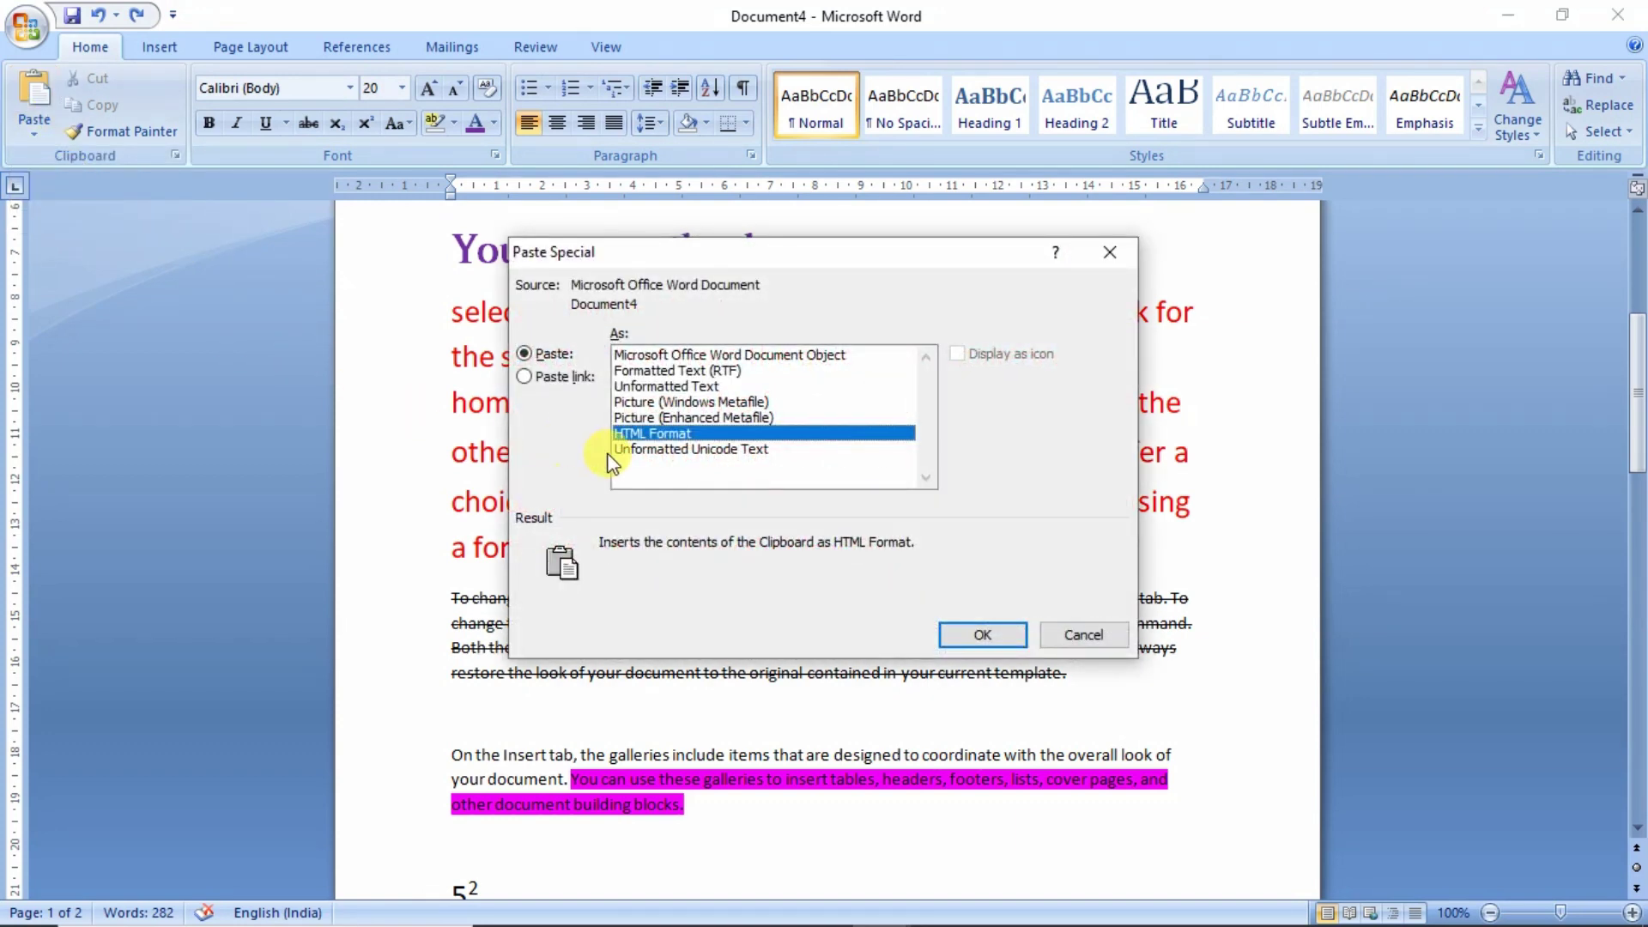
{"action": "left_click", "coordinate": [650, 388]}
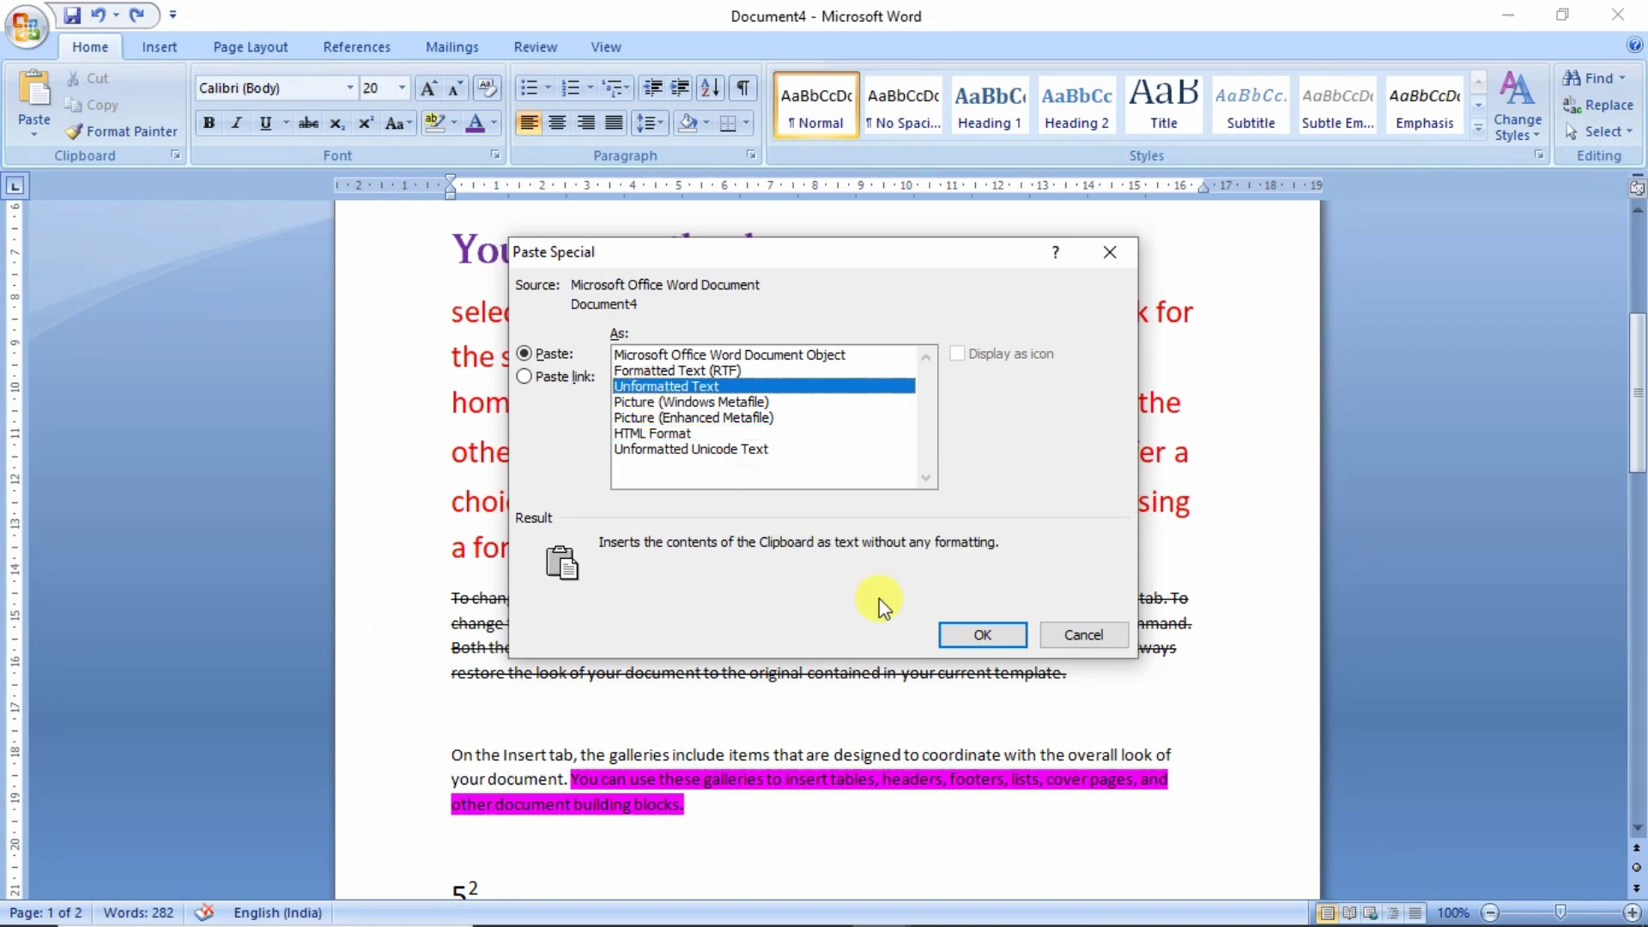
{"action": "left_click", "coordinate": [981, 635]}
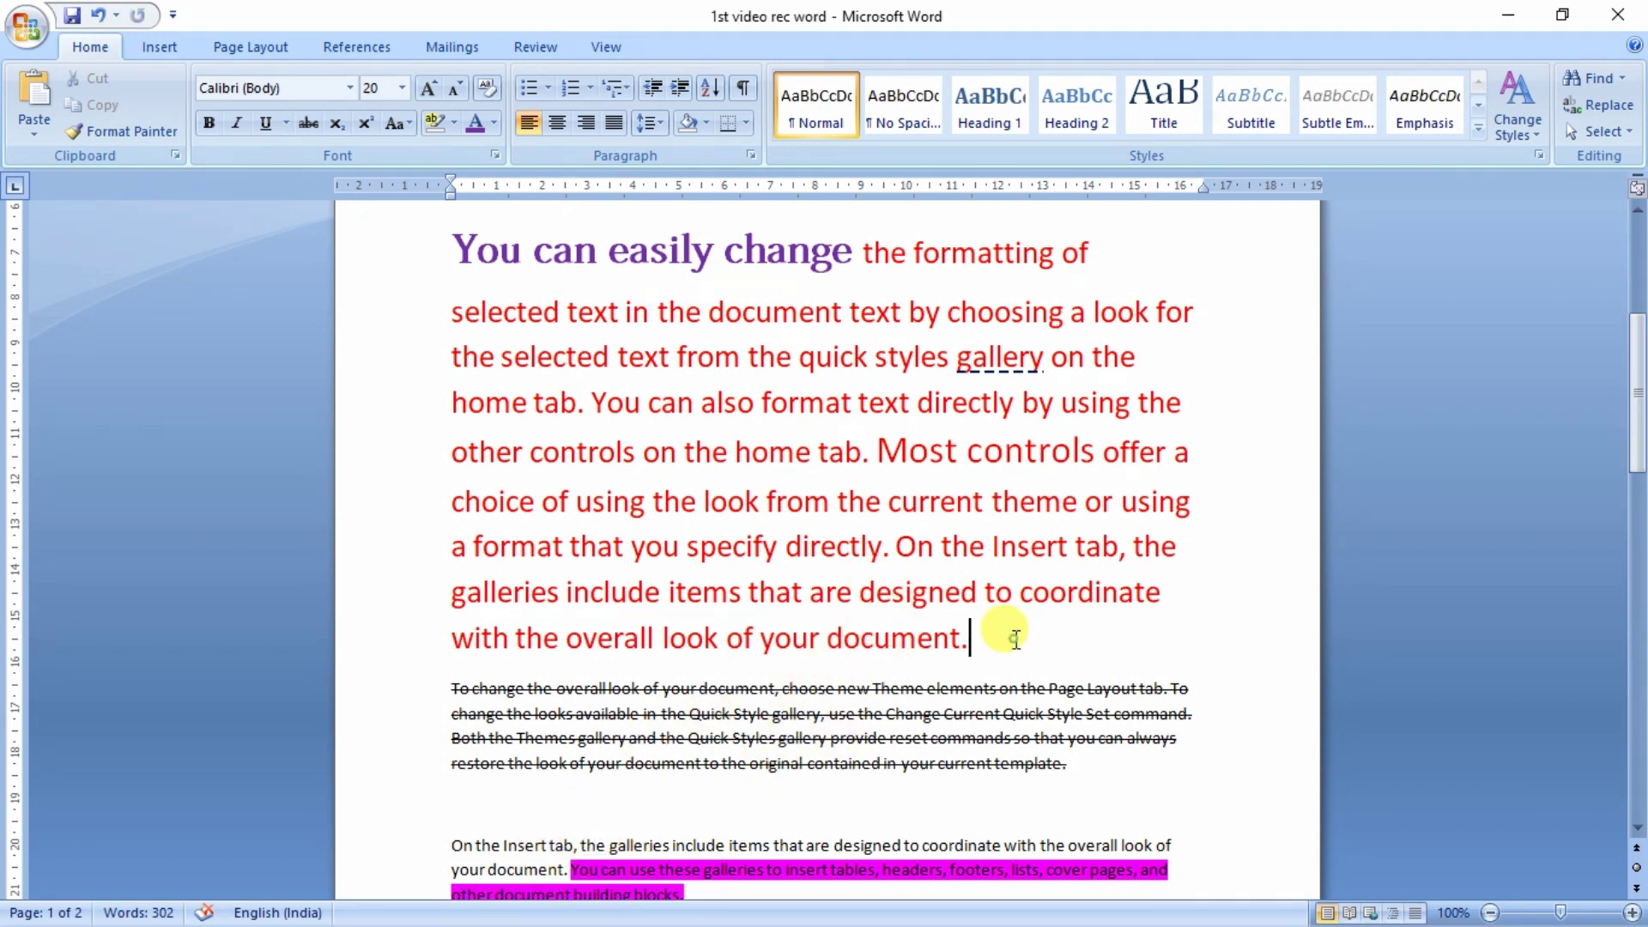
- Clear all formatting from the red 'You can easily change' paragraph, making it plain Calibri 11
{"action": "left_click_drag", "start_coordinate": [1009, 640], "coordinate": [491, 258]}
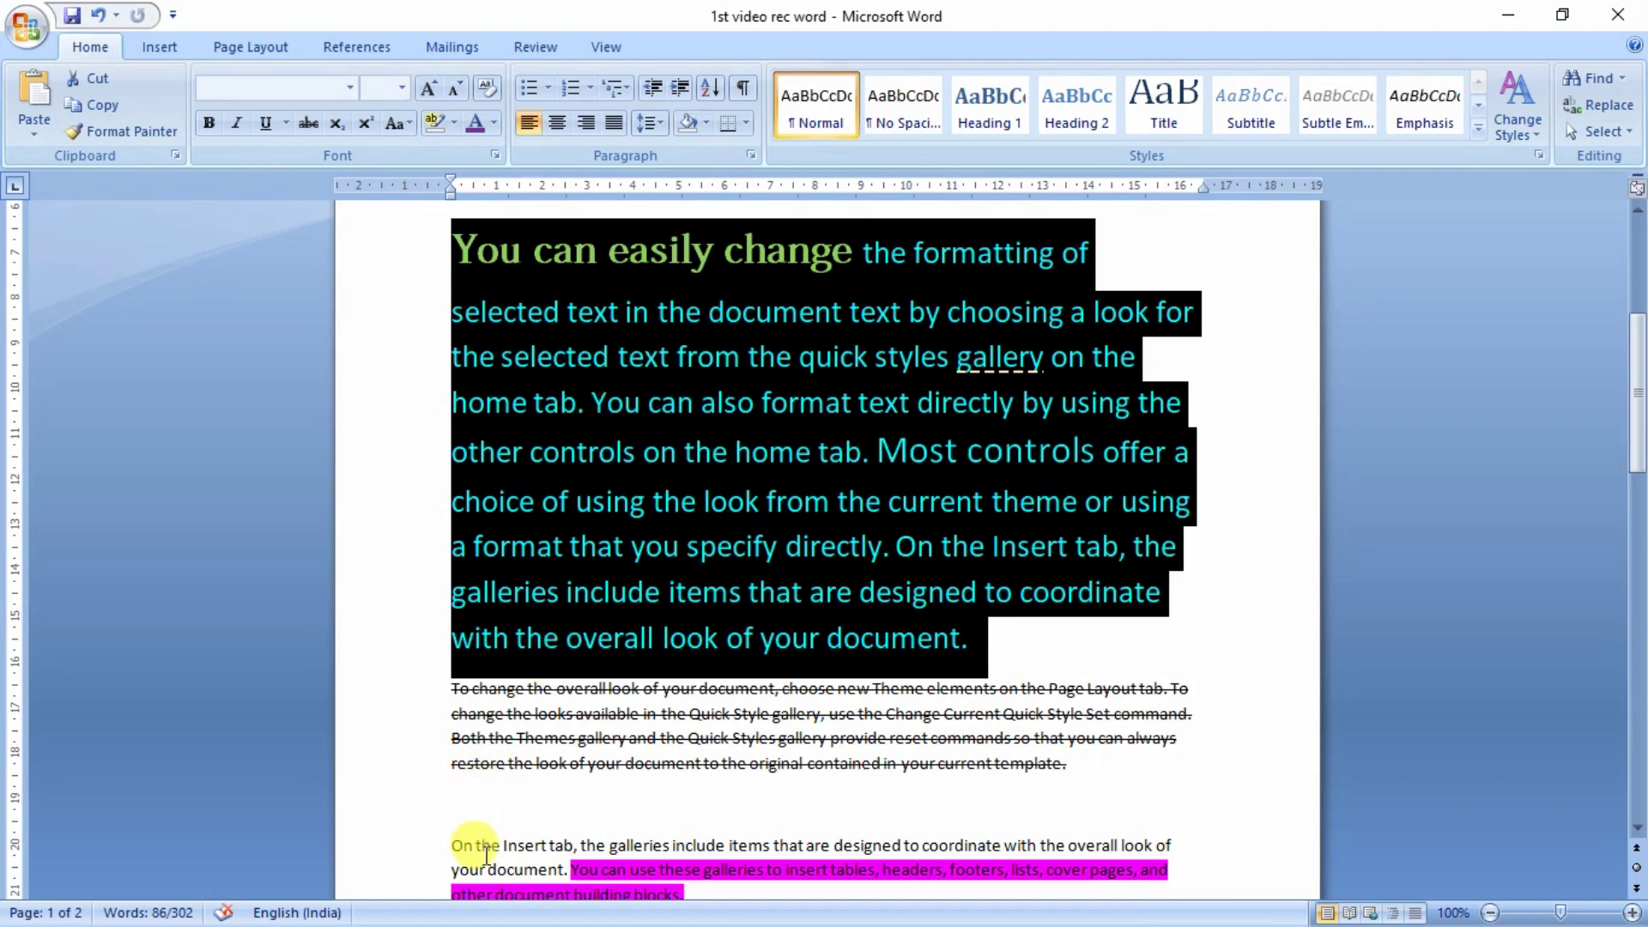
{"action": "left_click", "coordinate": [673, 404]}
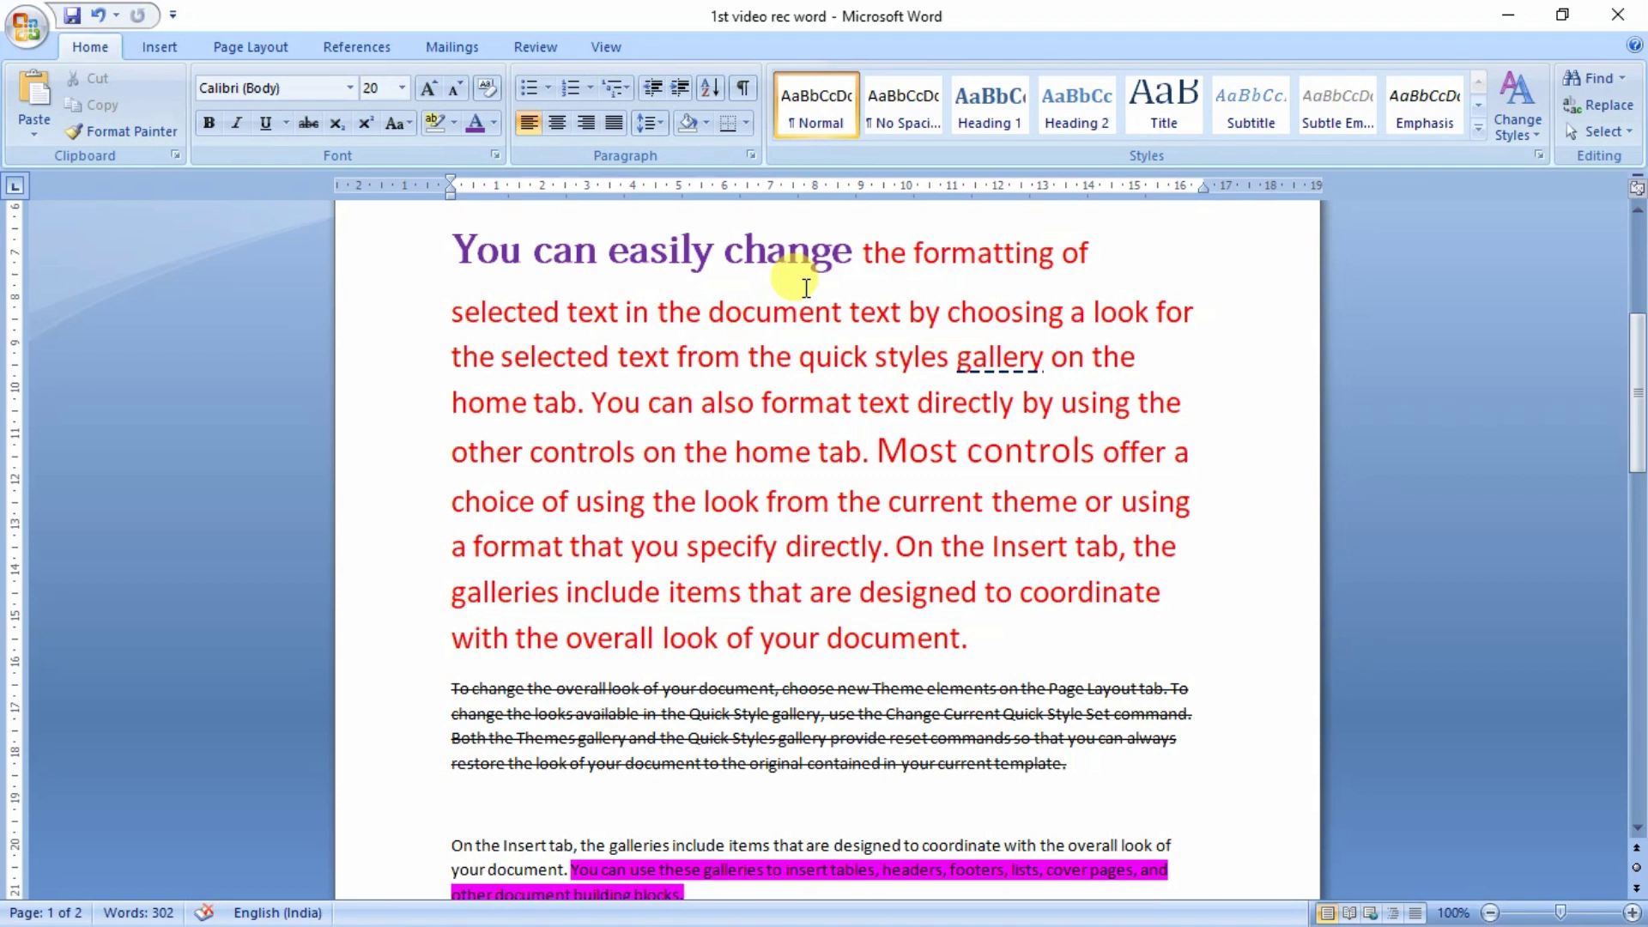
{"action": "left_click_drag", "start_coordinate": [851, 268], "coordinate": [481, 239]}
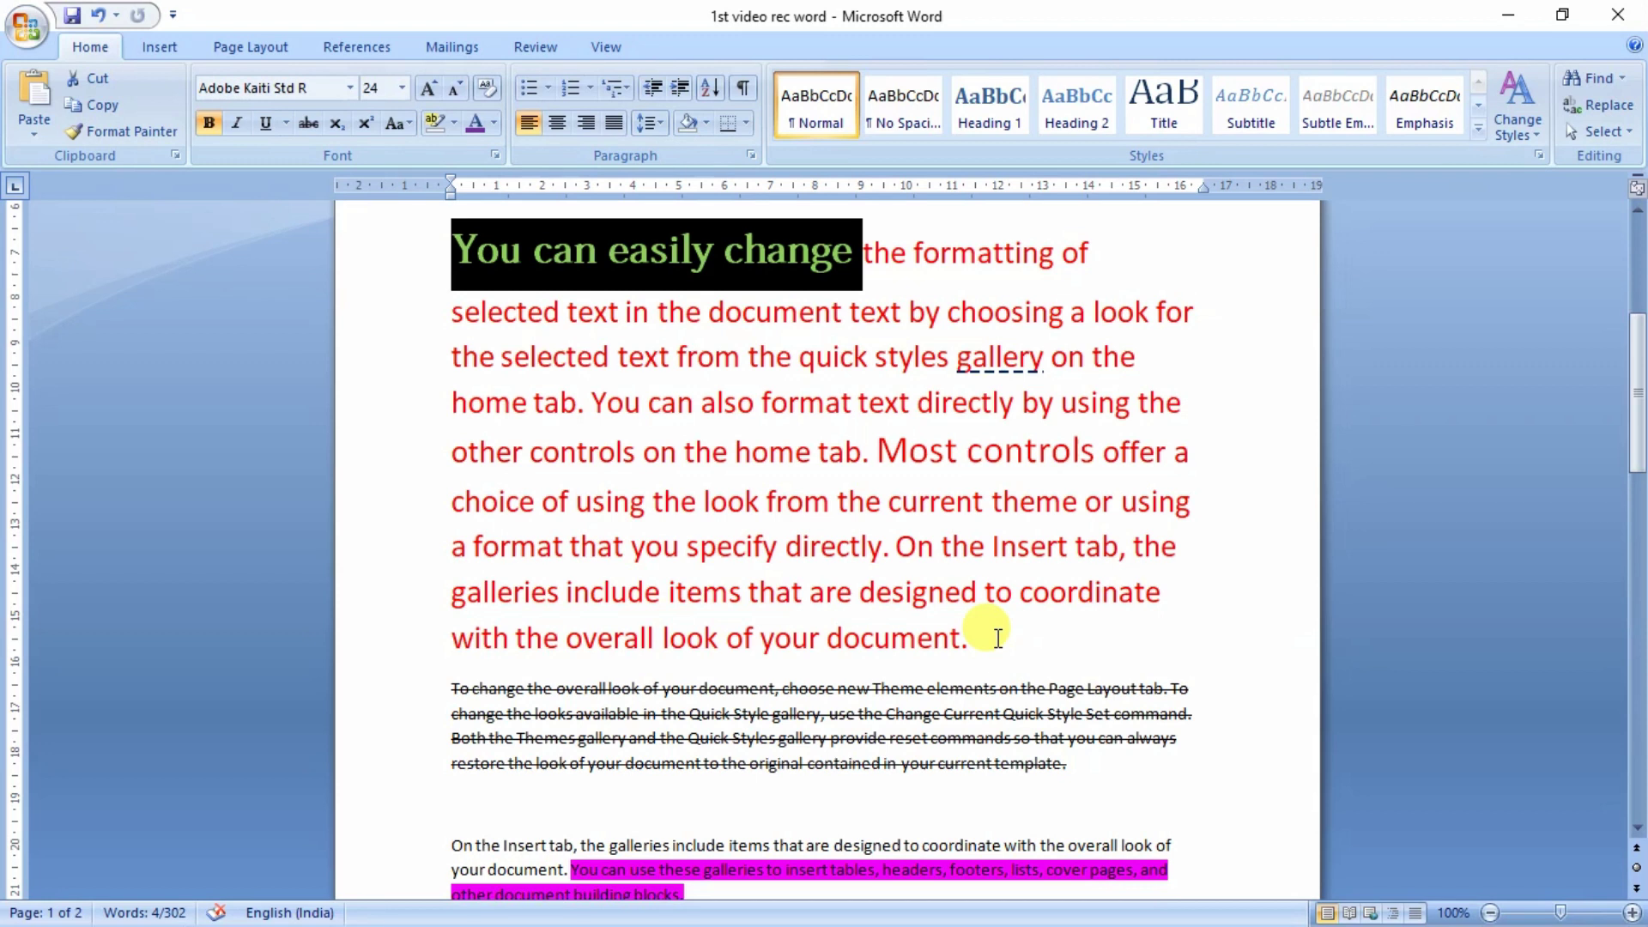
{"action": "left_click_drag", "start_coordinate": [998, 638], "coordinate": [494, 254]}
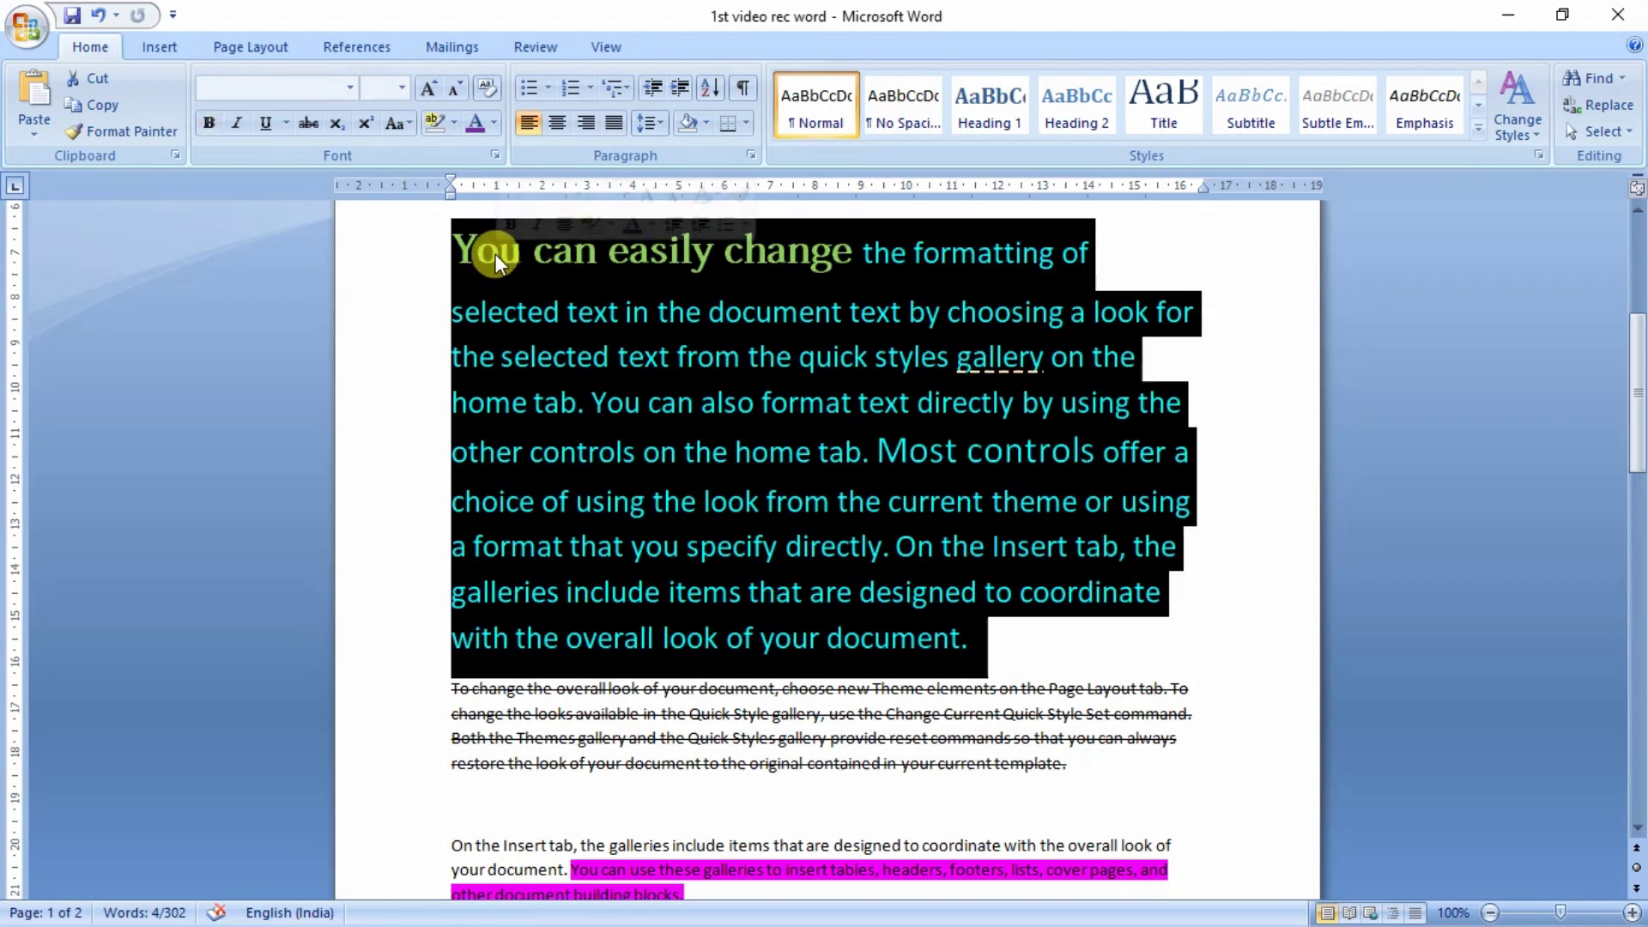
{"action": "left_click", "coordinate": [487, 90]}
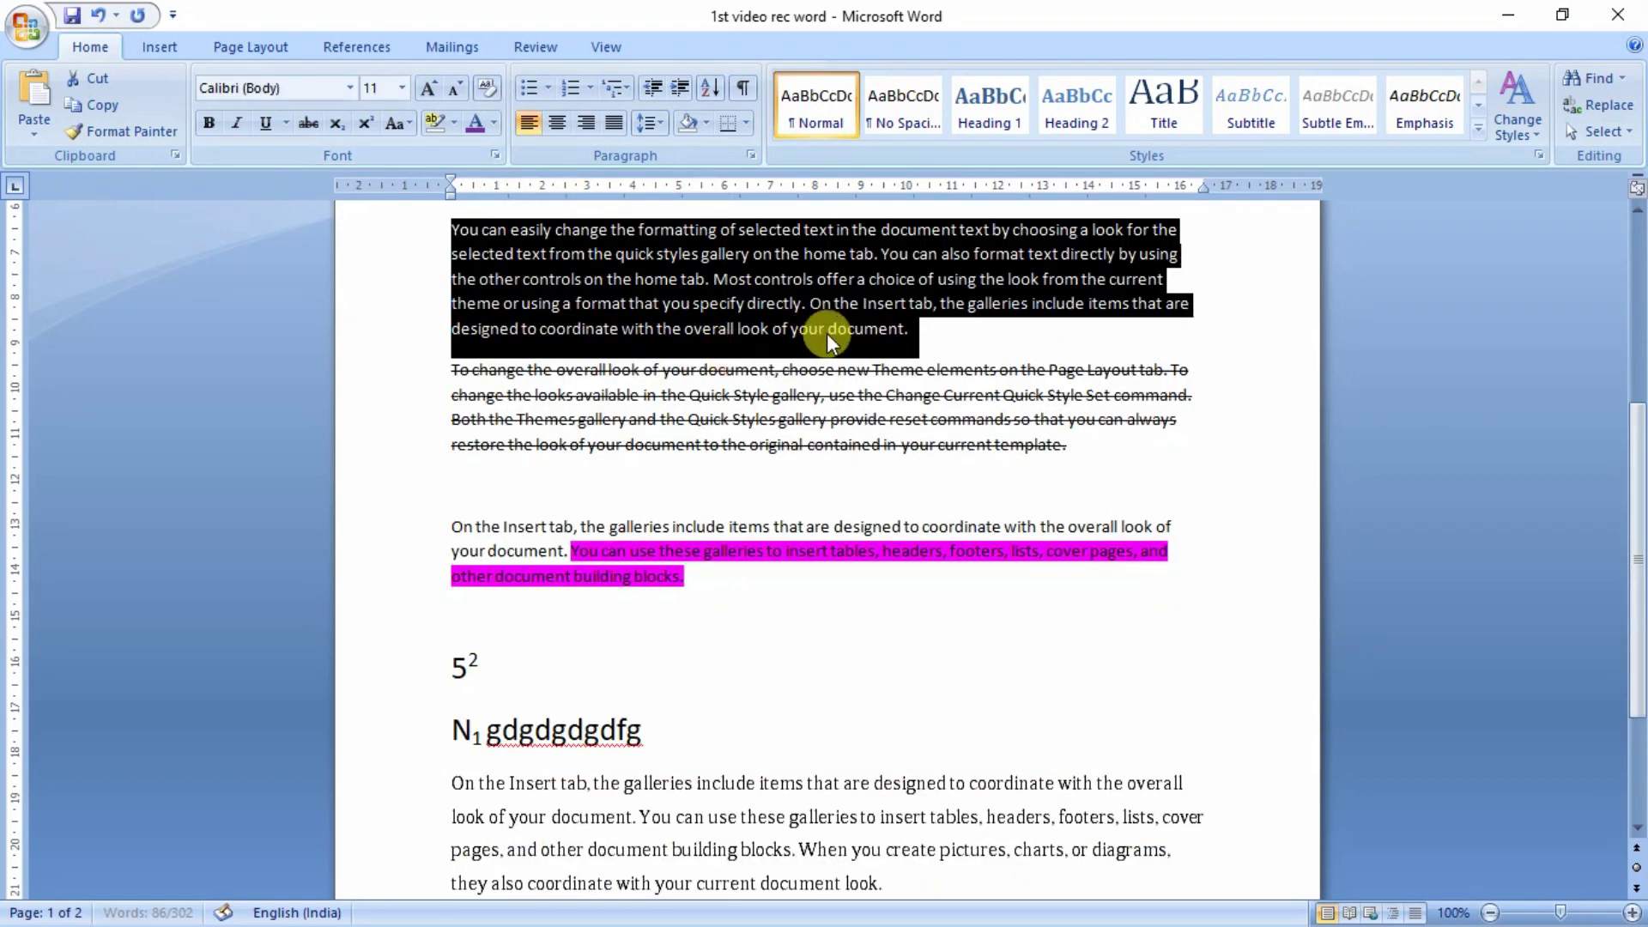
{"action": "left_click", "coordinate": [927, 338]}
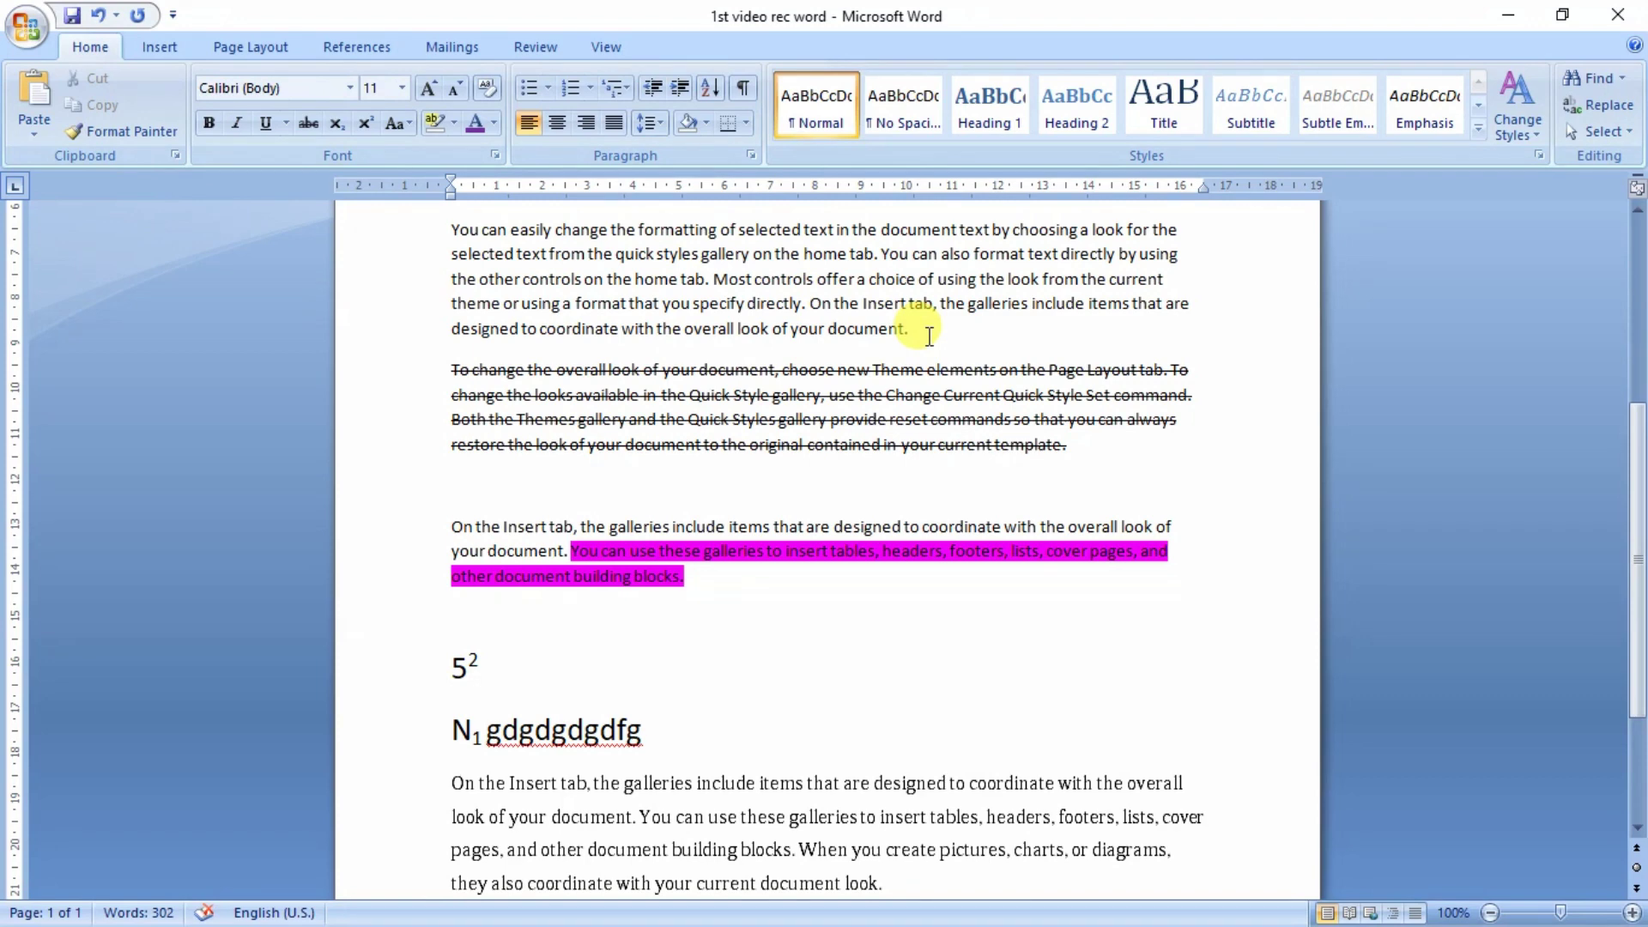
{"action": "scroll", "coordinate": [808, 465], "scroll_direction": "up", "scroll_amount": 6}
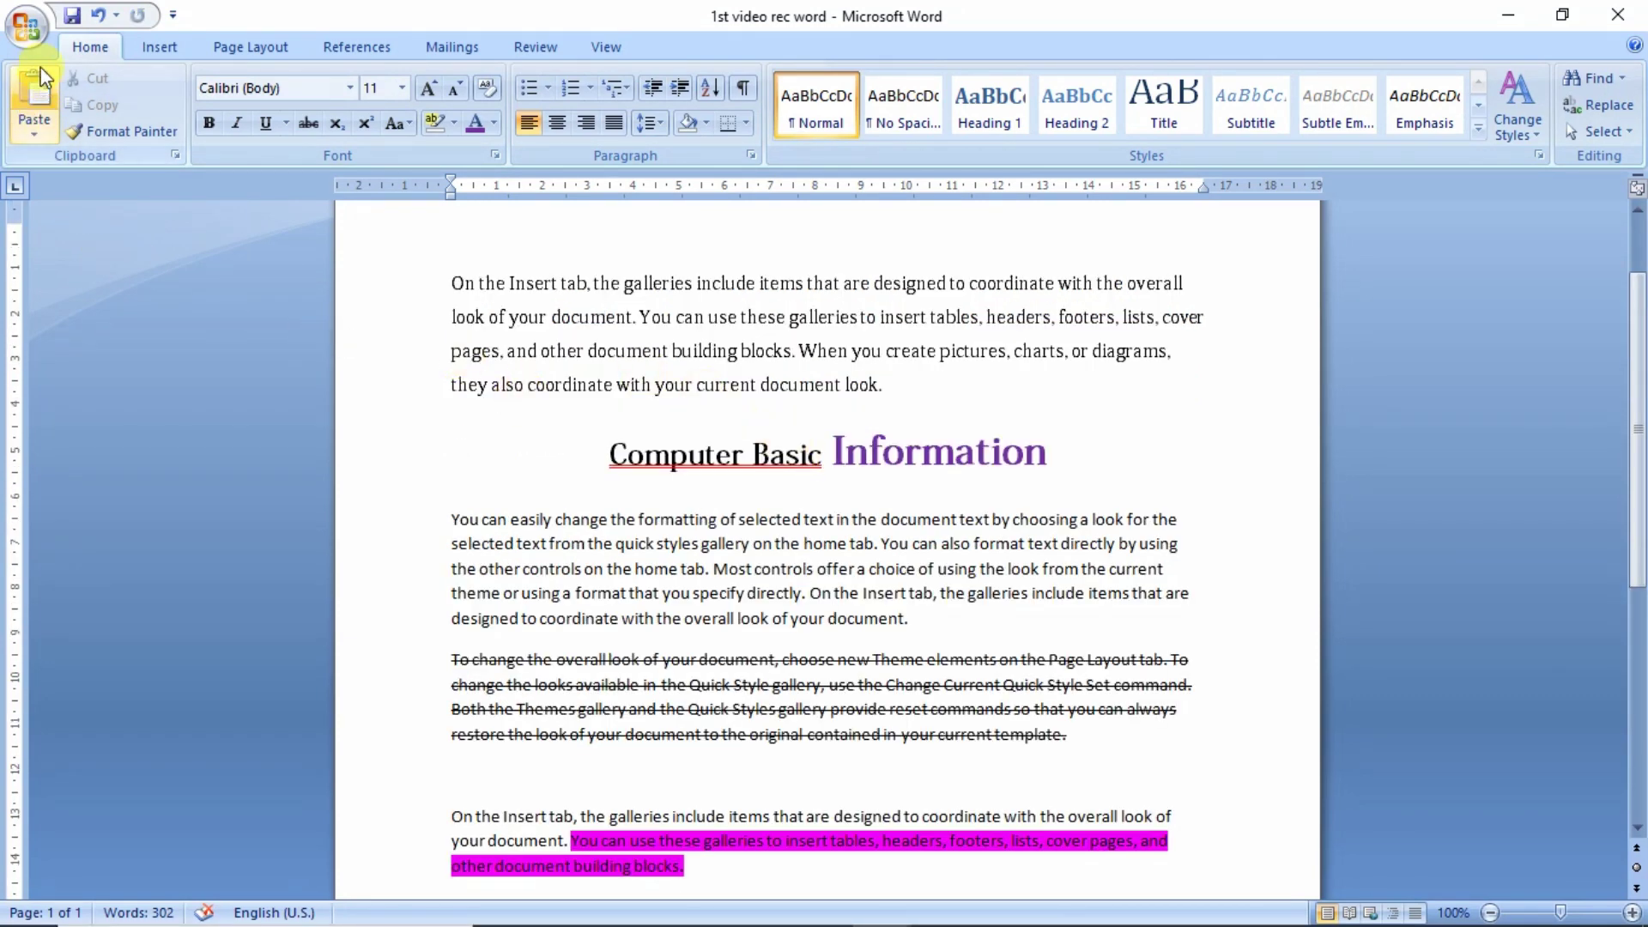
- Save the document to the Desktop as a Word Document, using a person's name as the file name
{"action": "left_click", "coordinate": [31, 43]}
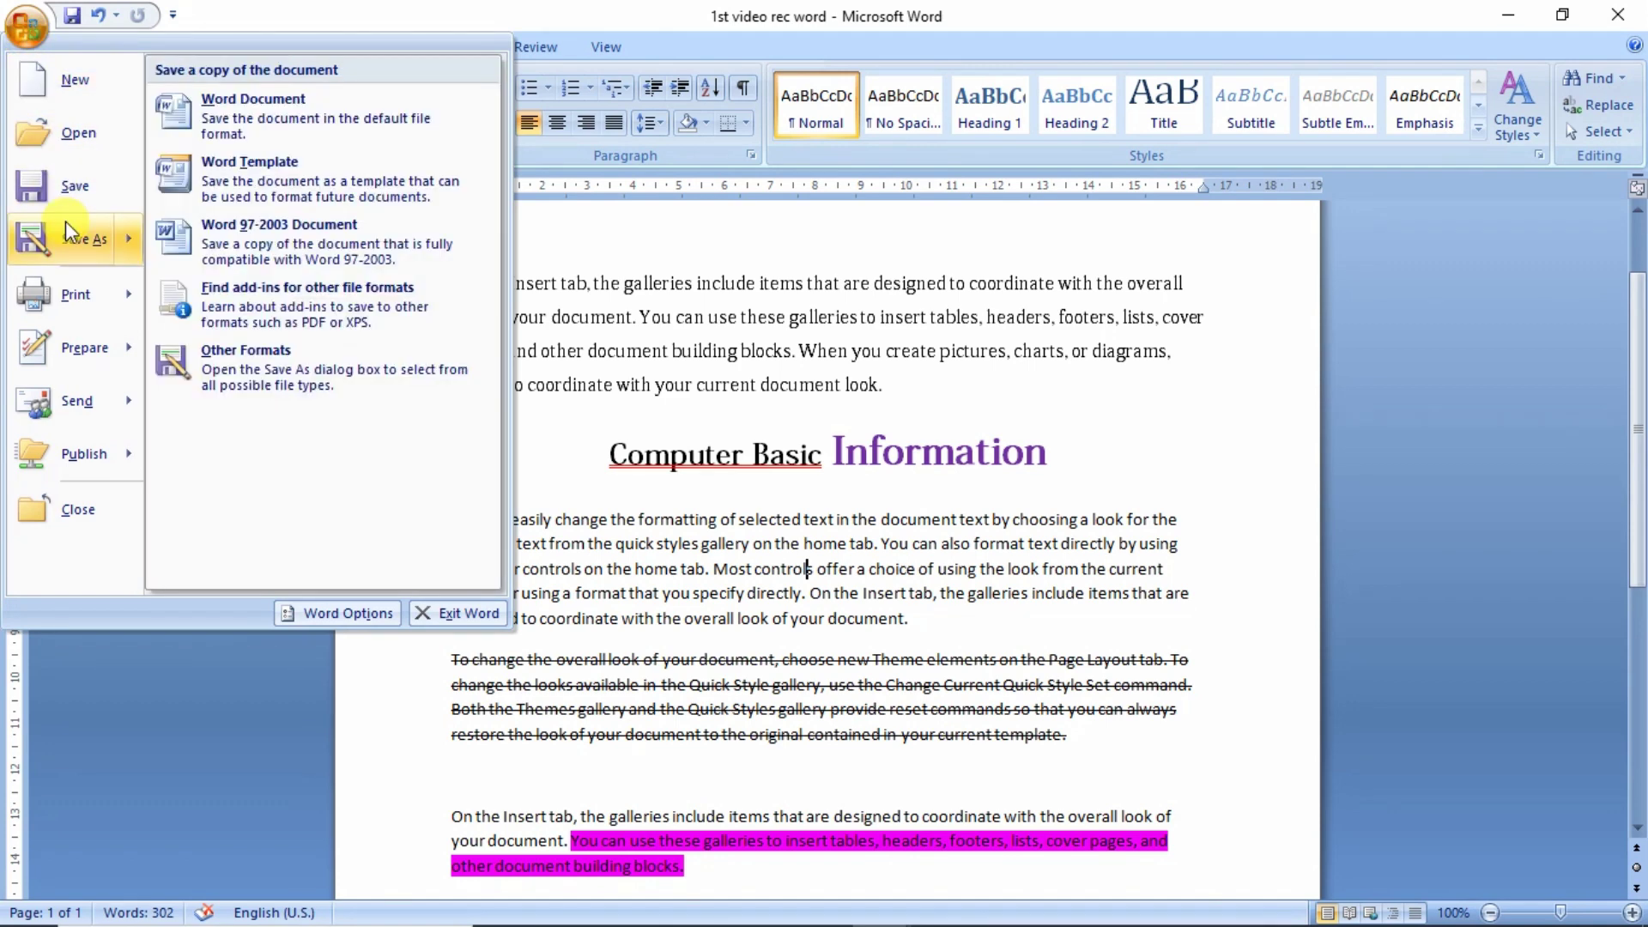
{"action": "left_click", "coordinate": [66, 225]}
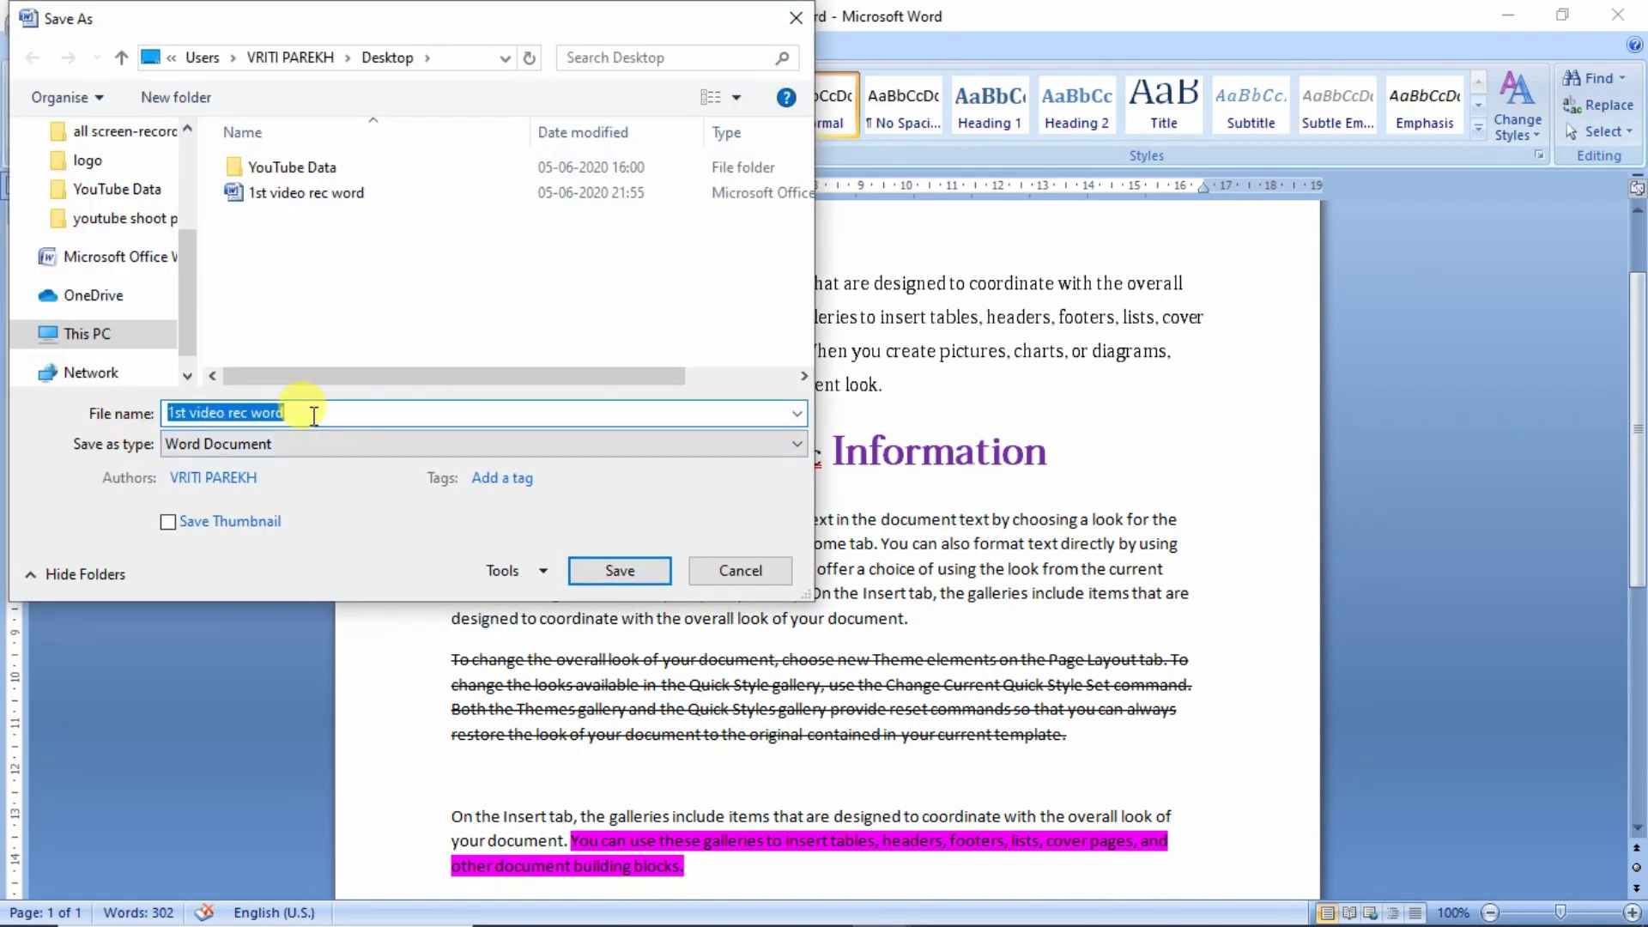
{"action": "left_click", "coordinate": [314, 417]}
{"action": "key", "text": "BackSpace"}
{"action": "key", "text": "BackSpace"}
{"action": "key", "text": "BackSpace"}
{"action": "key", "text": "BackSpace"}
{"action": "key", "text": "BackSpace"}
{"action": "key", "text": "BackSpace"}
{"action": "key", "text": "BackSpace"}
{"action": "key", "text": "BackSpace"}
{"action": "key", "text": "BackSpace"}
{"action": "key", "text": "BackSpace"}
{"action": "key", "text": "BackSpace"}
{"action": "key", "text": "BackSpace"}
{"action": "key", "text": "BackSpace"}
{"action": "key", "text": "BackSpace"}
{"action": "key", "text": "BackSpace"}
{"action": "key", "text": "BackSpace"}
{"action": "key", "text": "BackSpace"}
{"action": "key", "text": "BackSpace"}
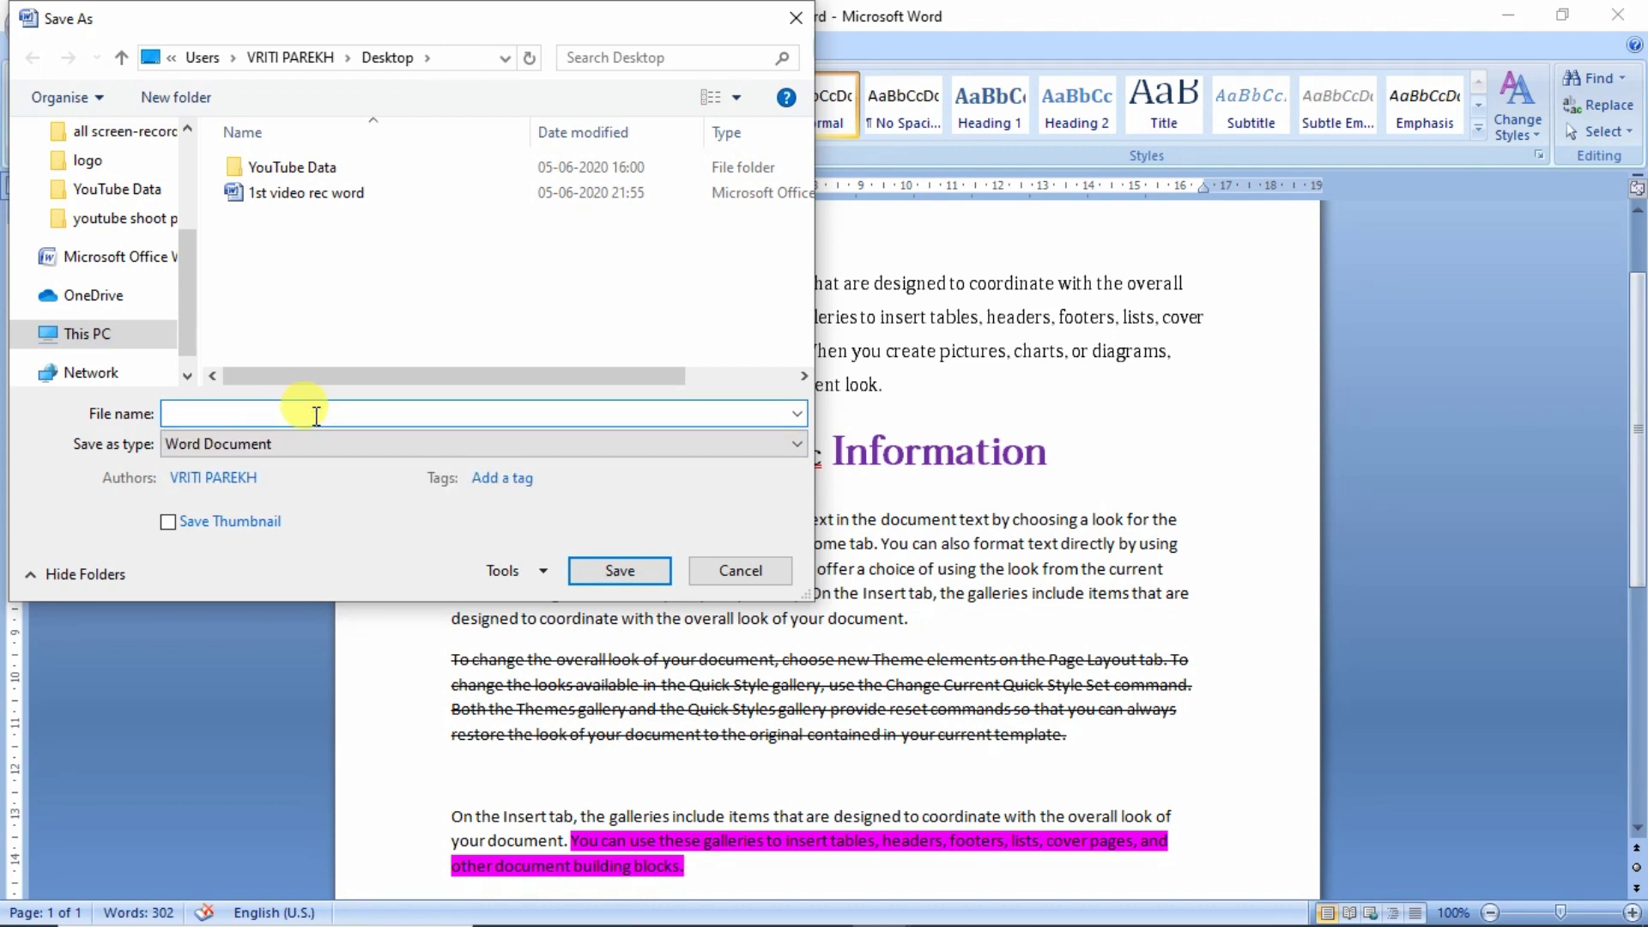
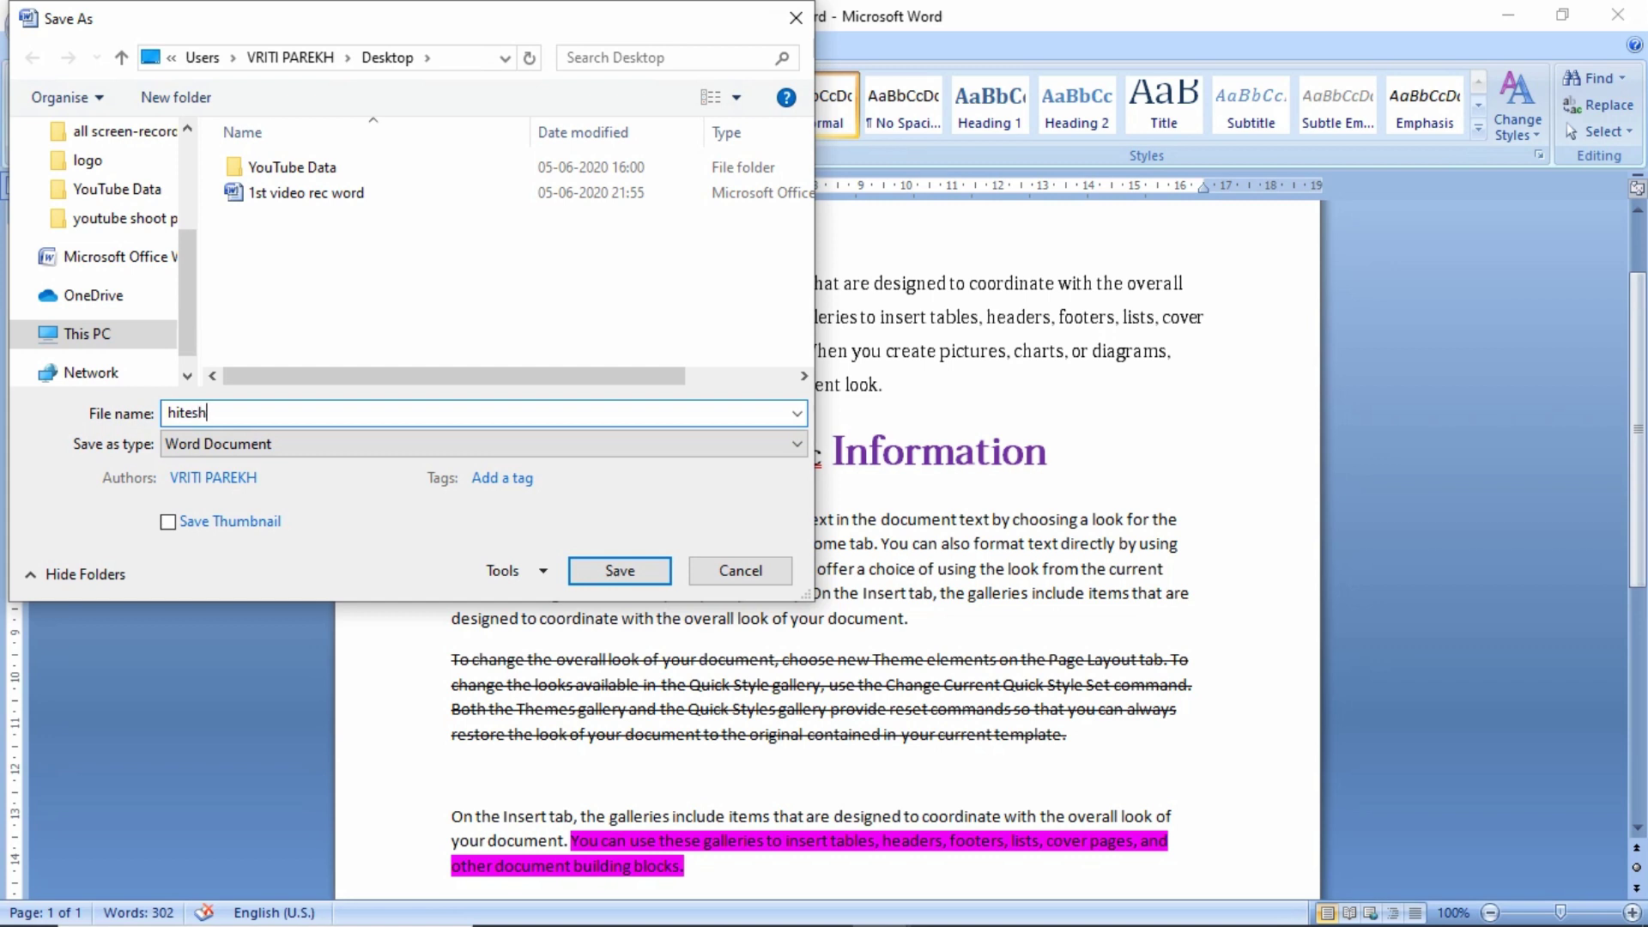
{"action": "left_click", "coordinate": [620, 573]}
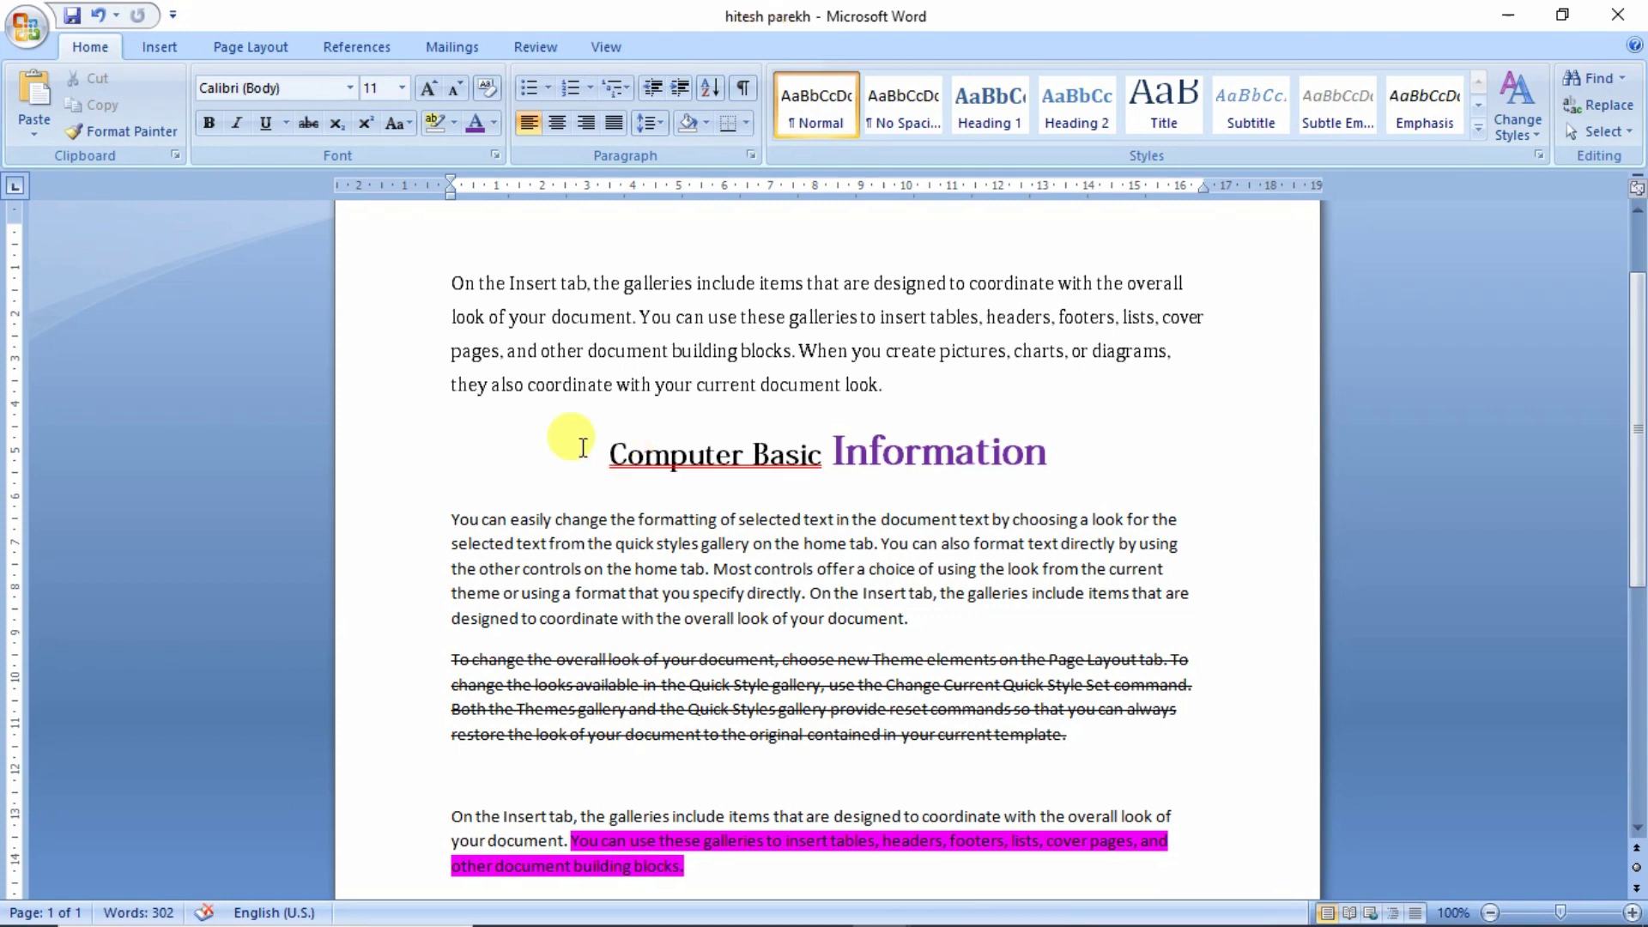
- Save another copy on the Desktop with ' sir' appended to the file name
{"action": "left_click", "coordinate": [29, 41]}
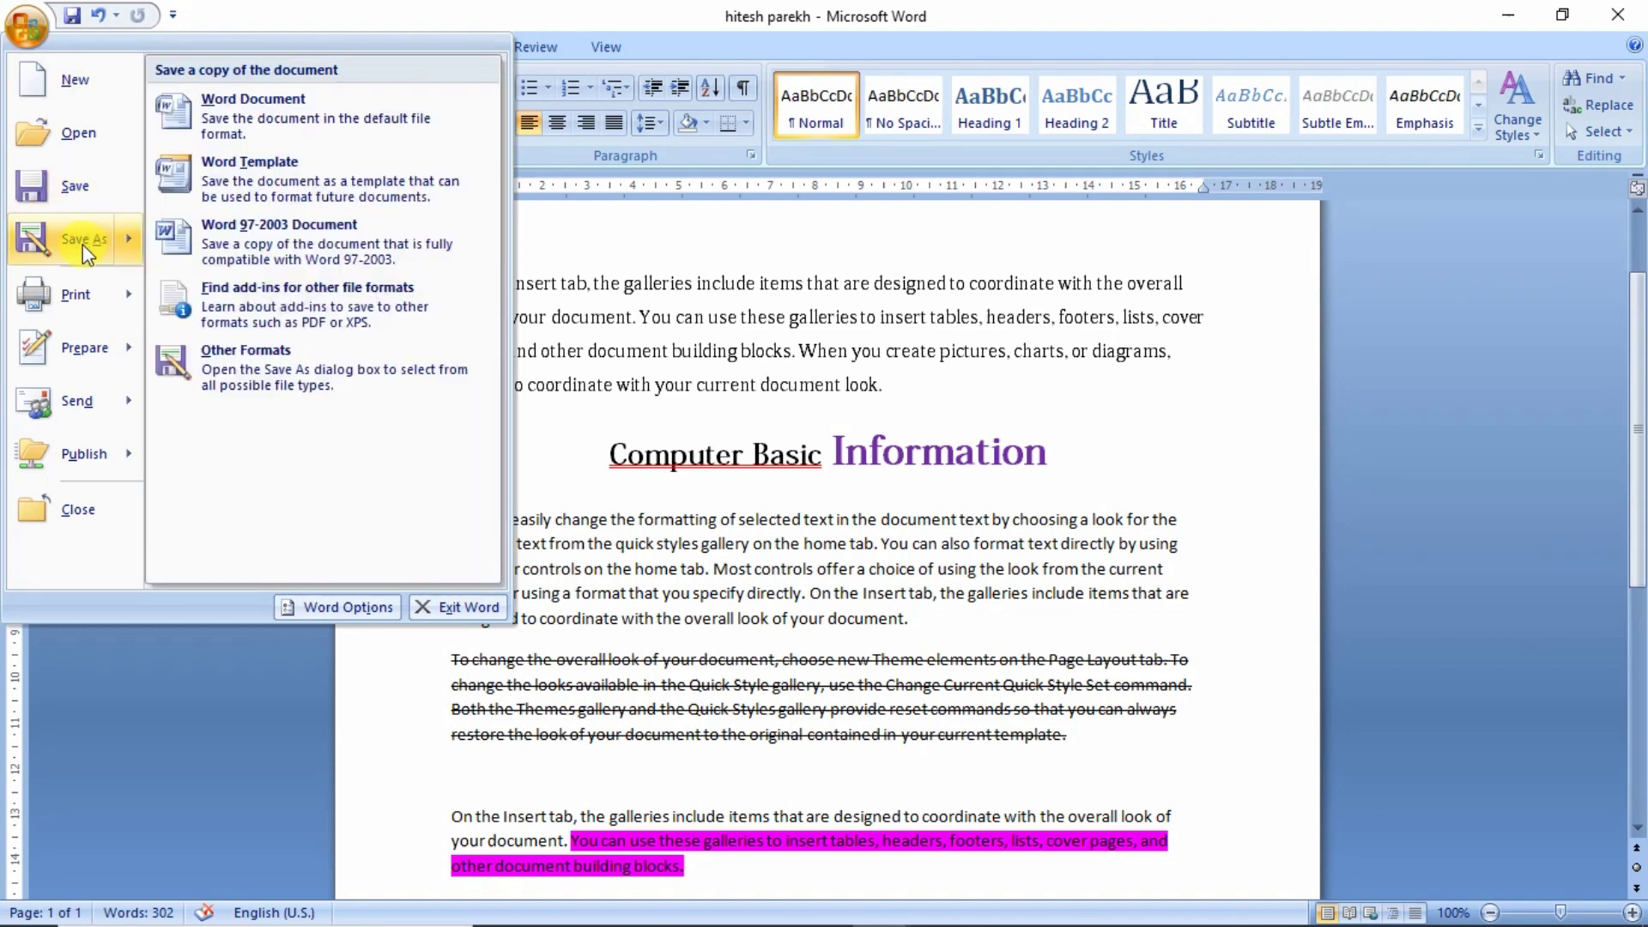
{"action": "key", "text": "Escape"}
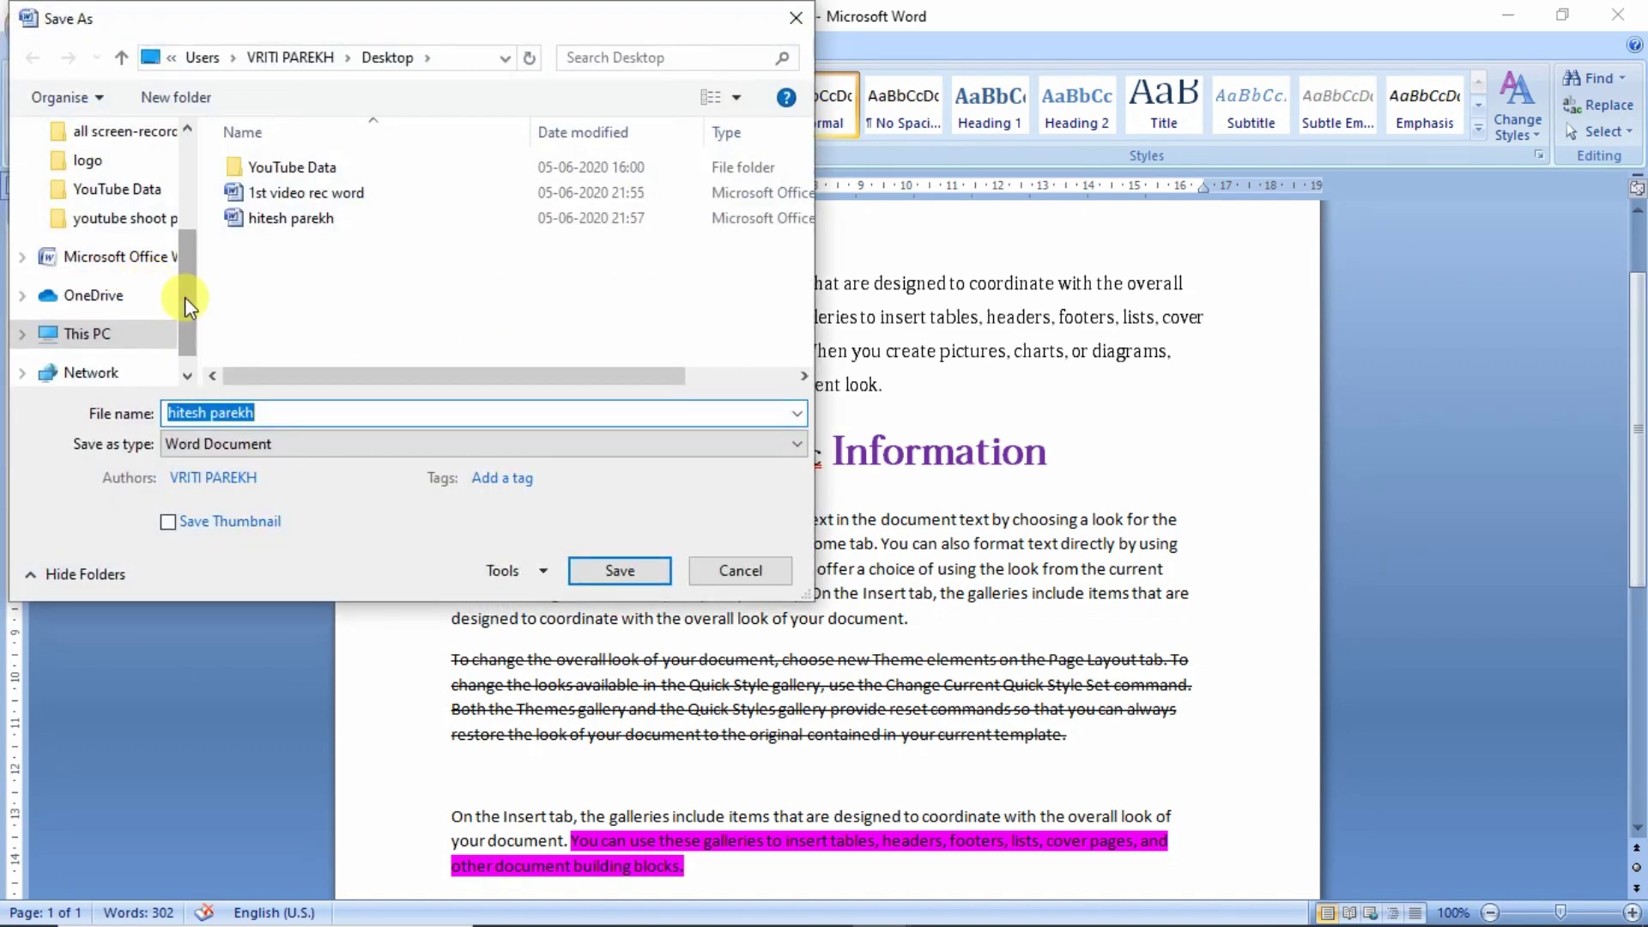
{"action": "left_click_drag", "start_coordinate": [183, 297], "coordinate": [172, 170]}
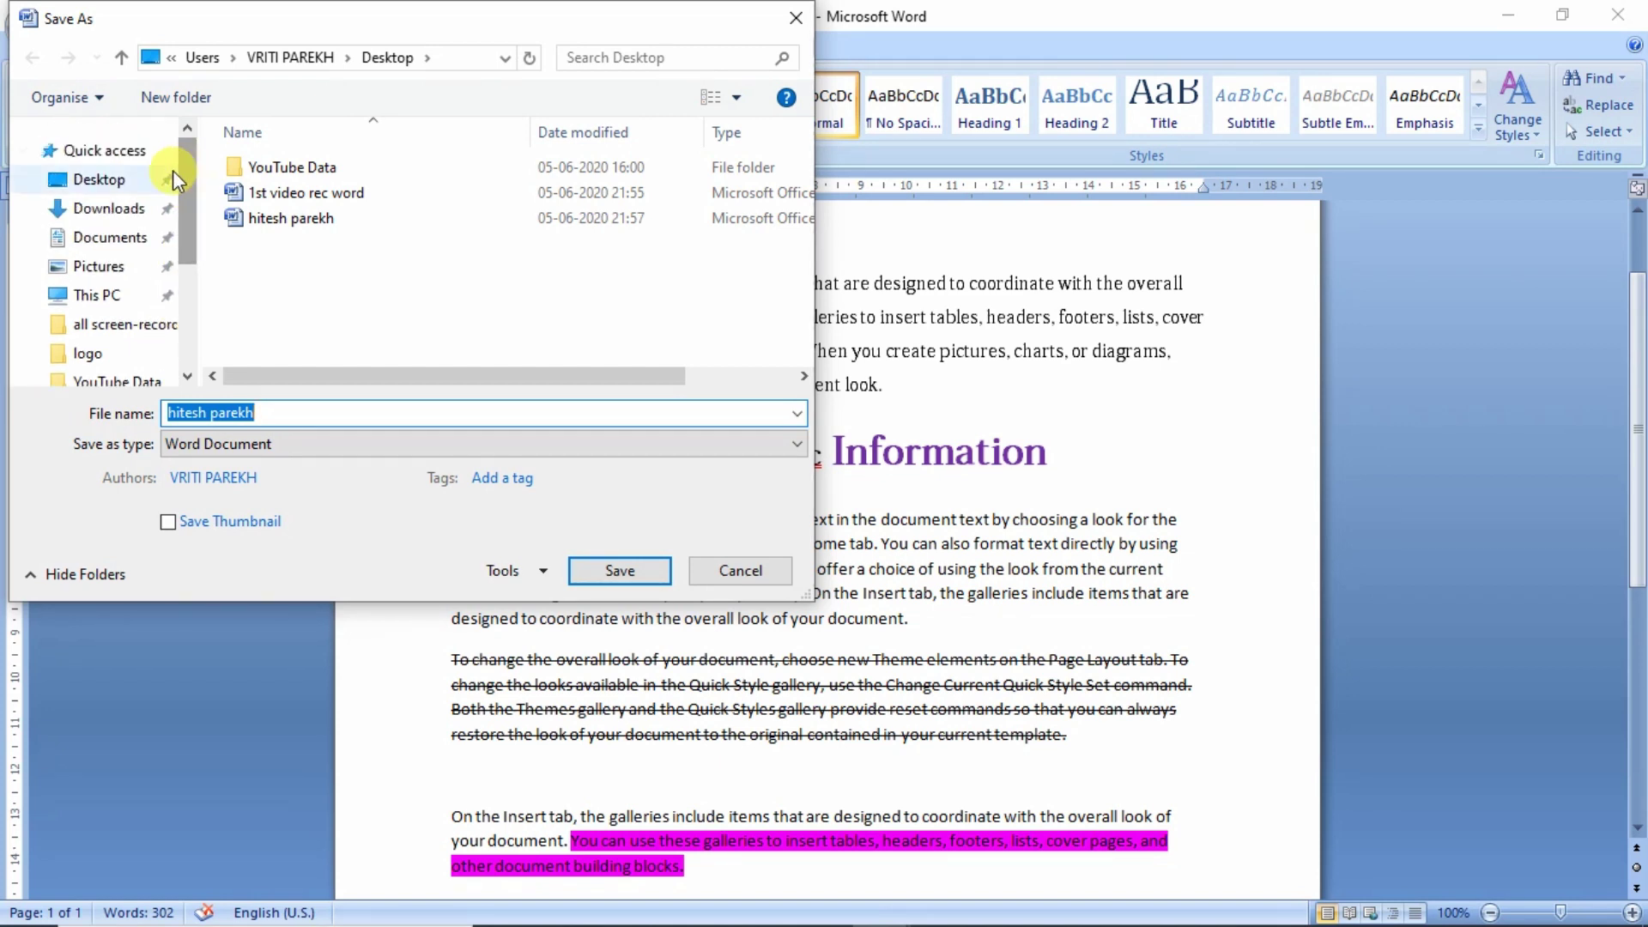
{"action": "left_click", "coordinate": [115, 181]}
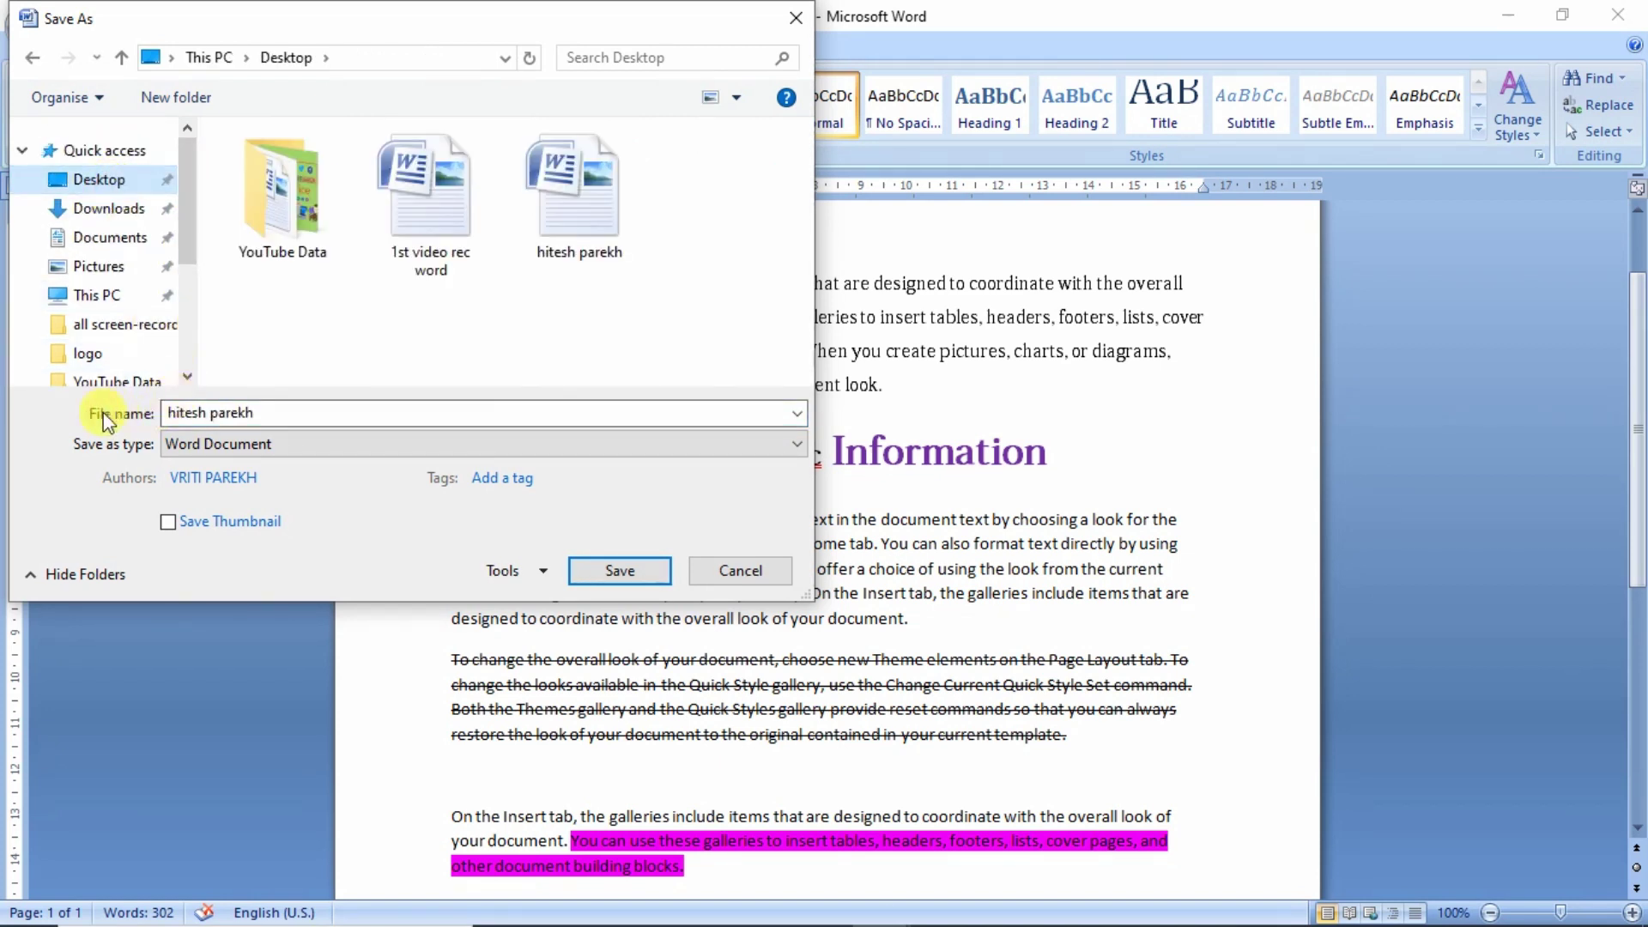
{"action": "left_click", "coordinate": [280, 416]}
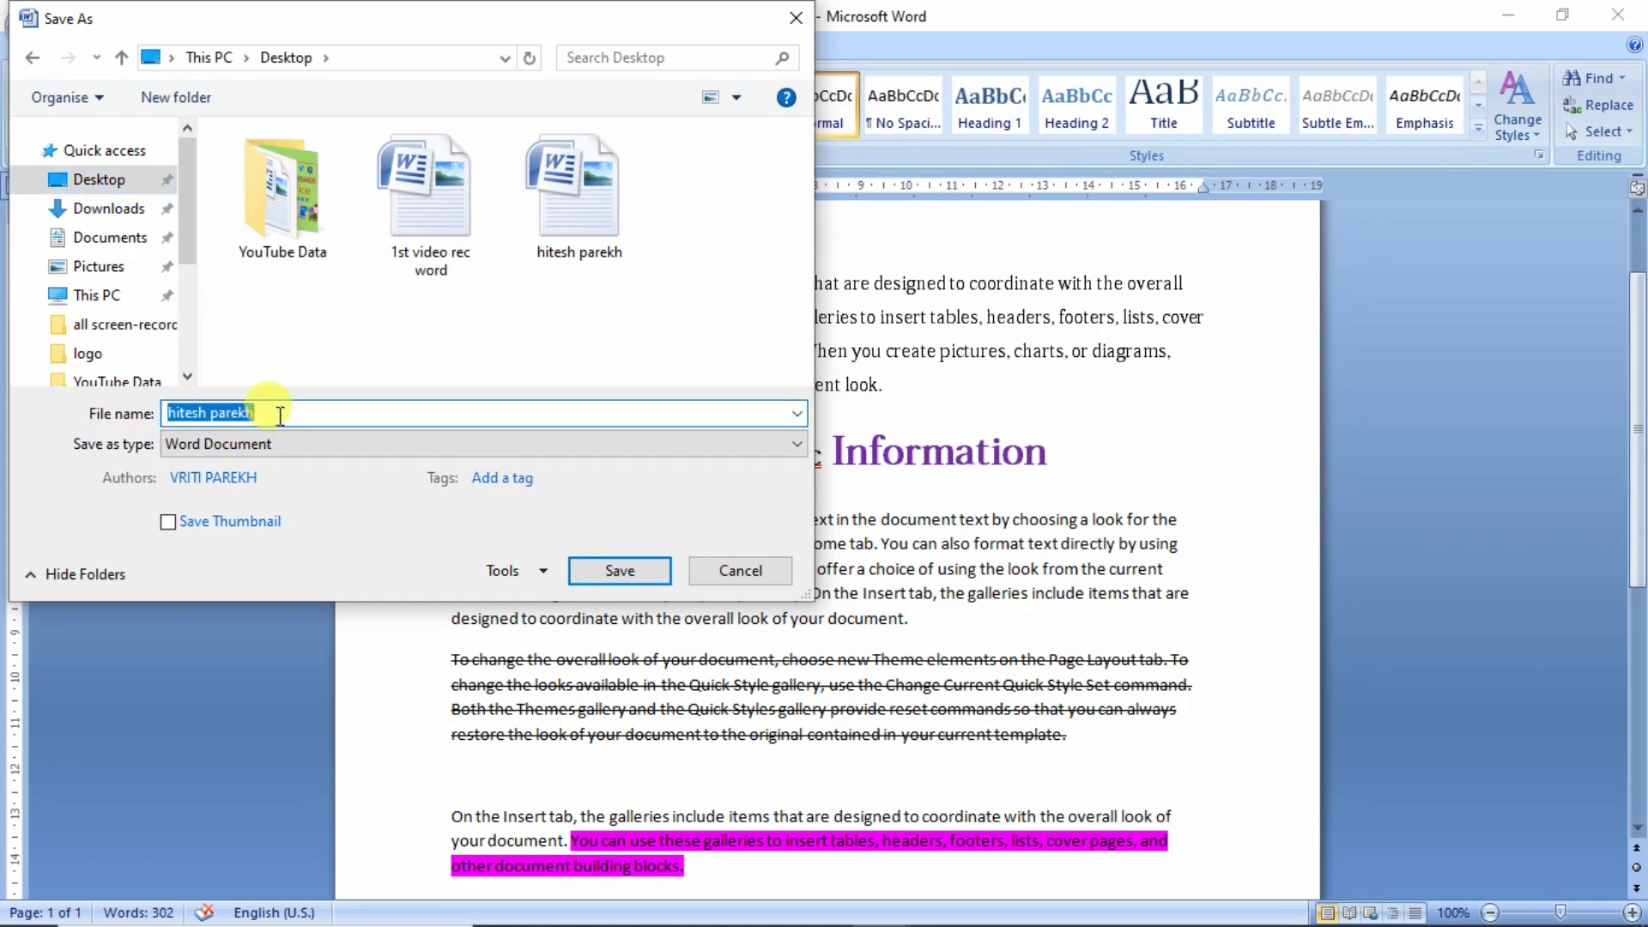
{"action": "left_click", "coordinate": [280, 416]}
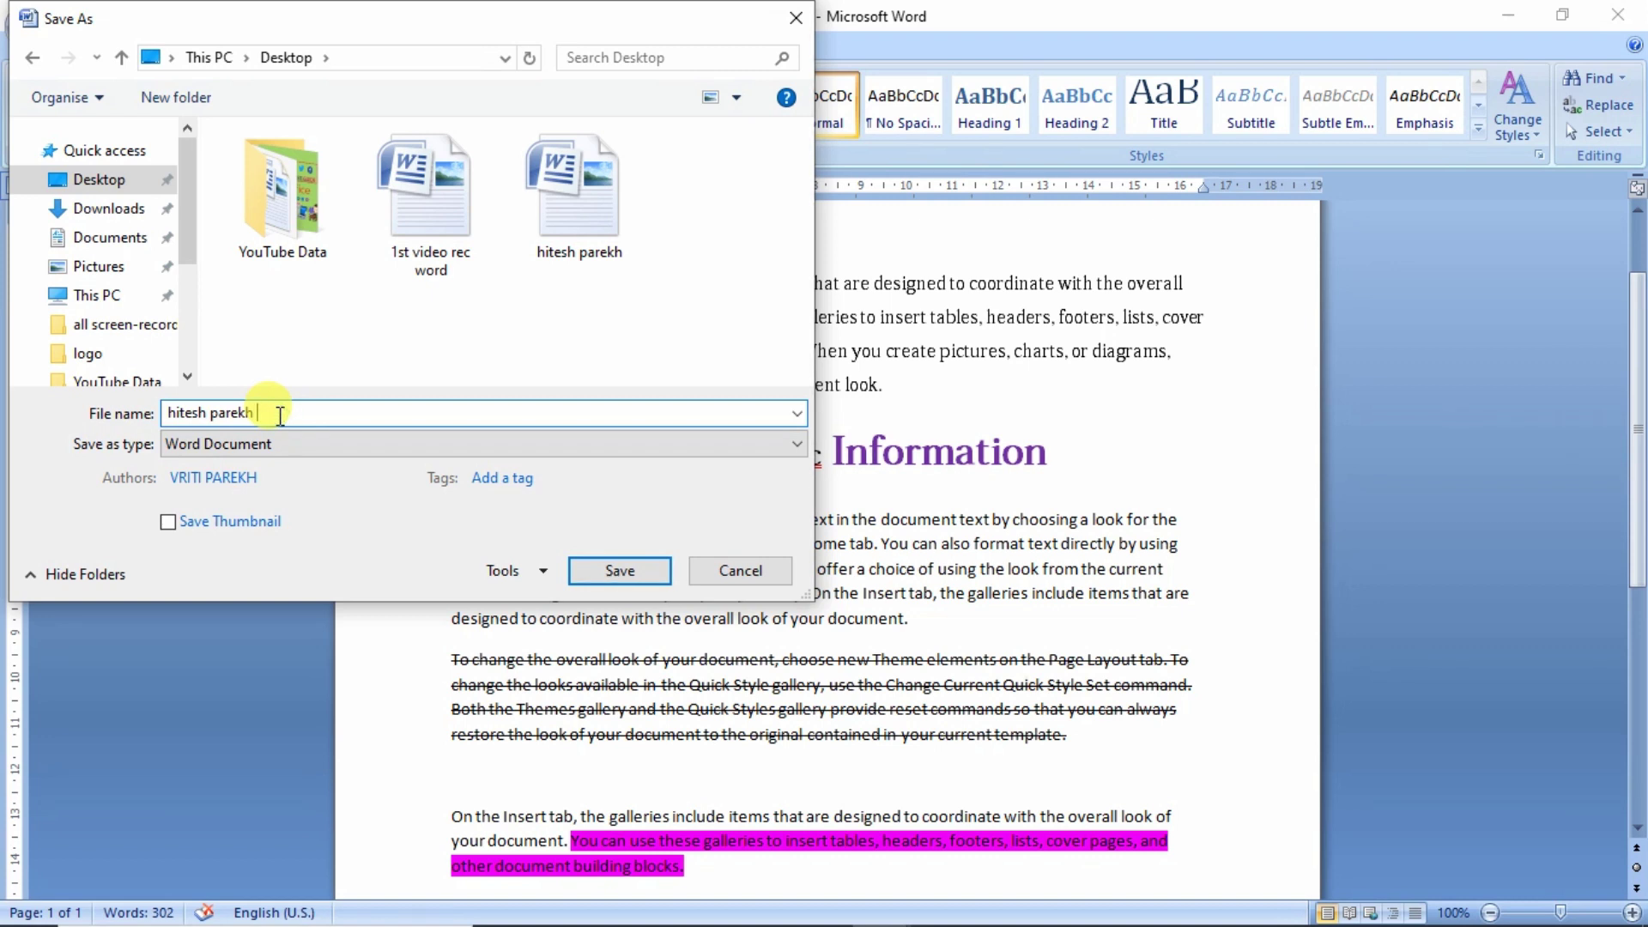
{"action": "type", "text": "sir"}
{"action": "left_click", "coordinate": [622, 573]}
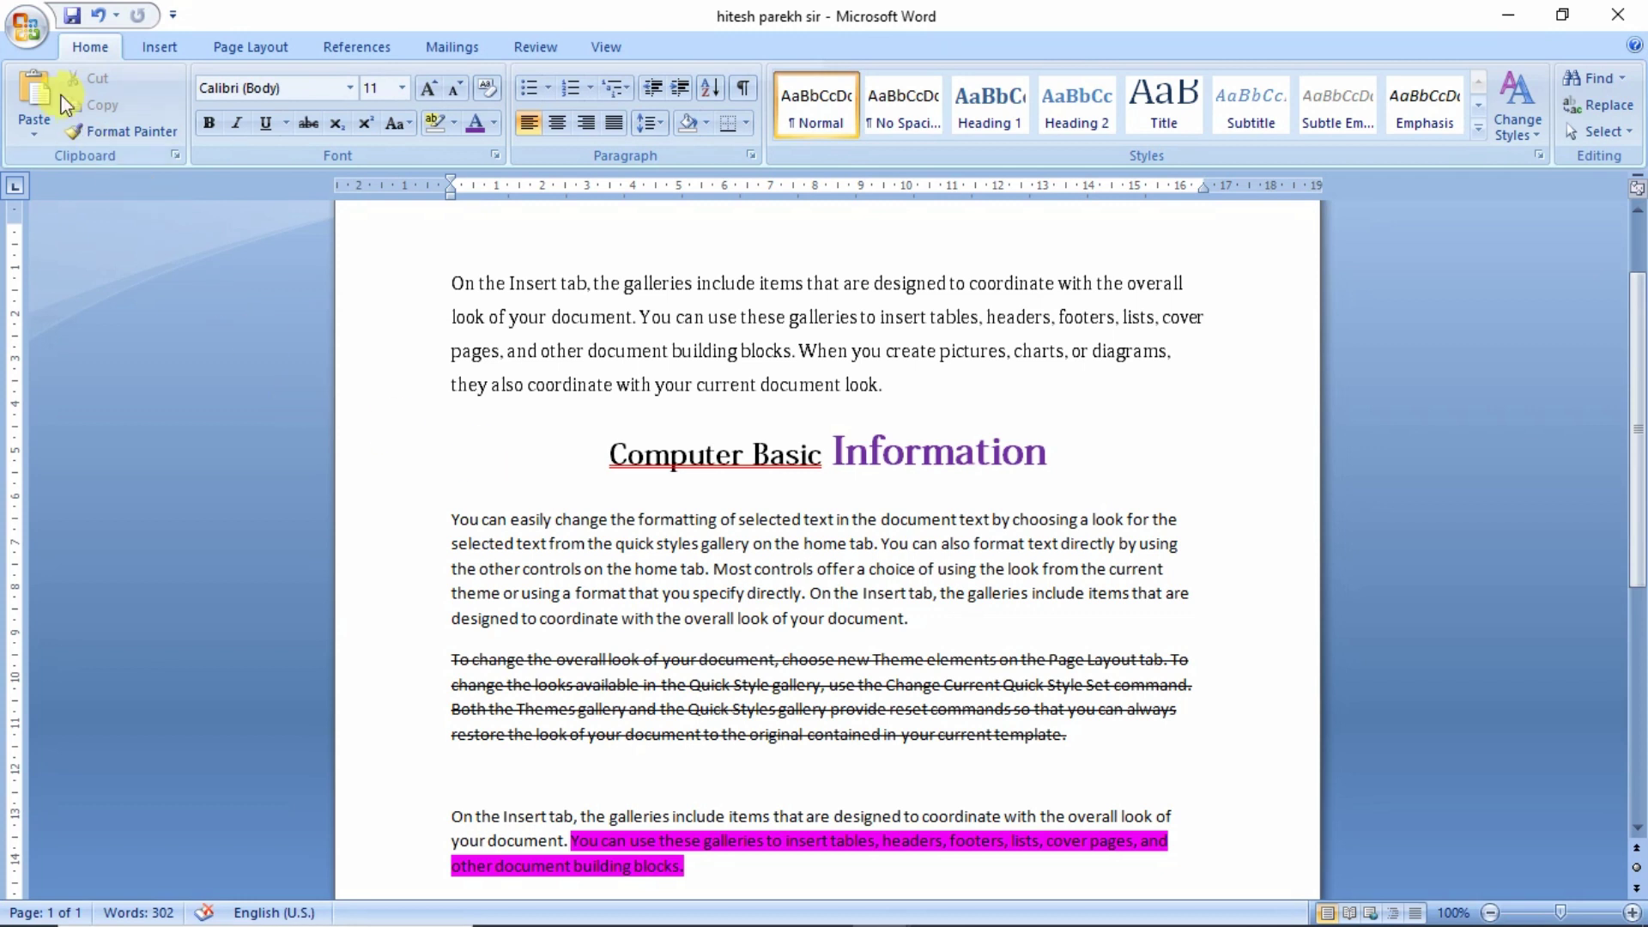
- Create a new blank document, Document5
{"action": "left_click", "coordinate": [28, 38]}
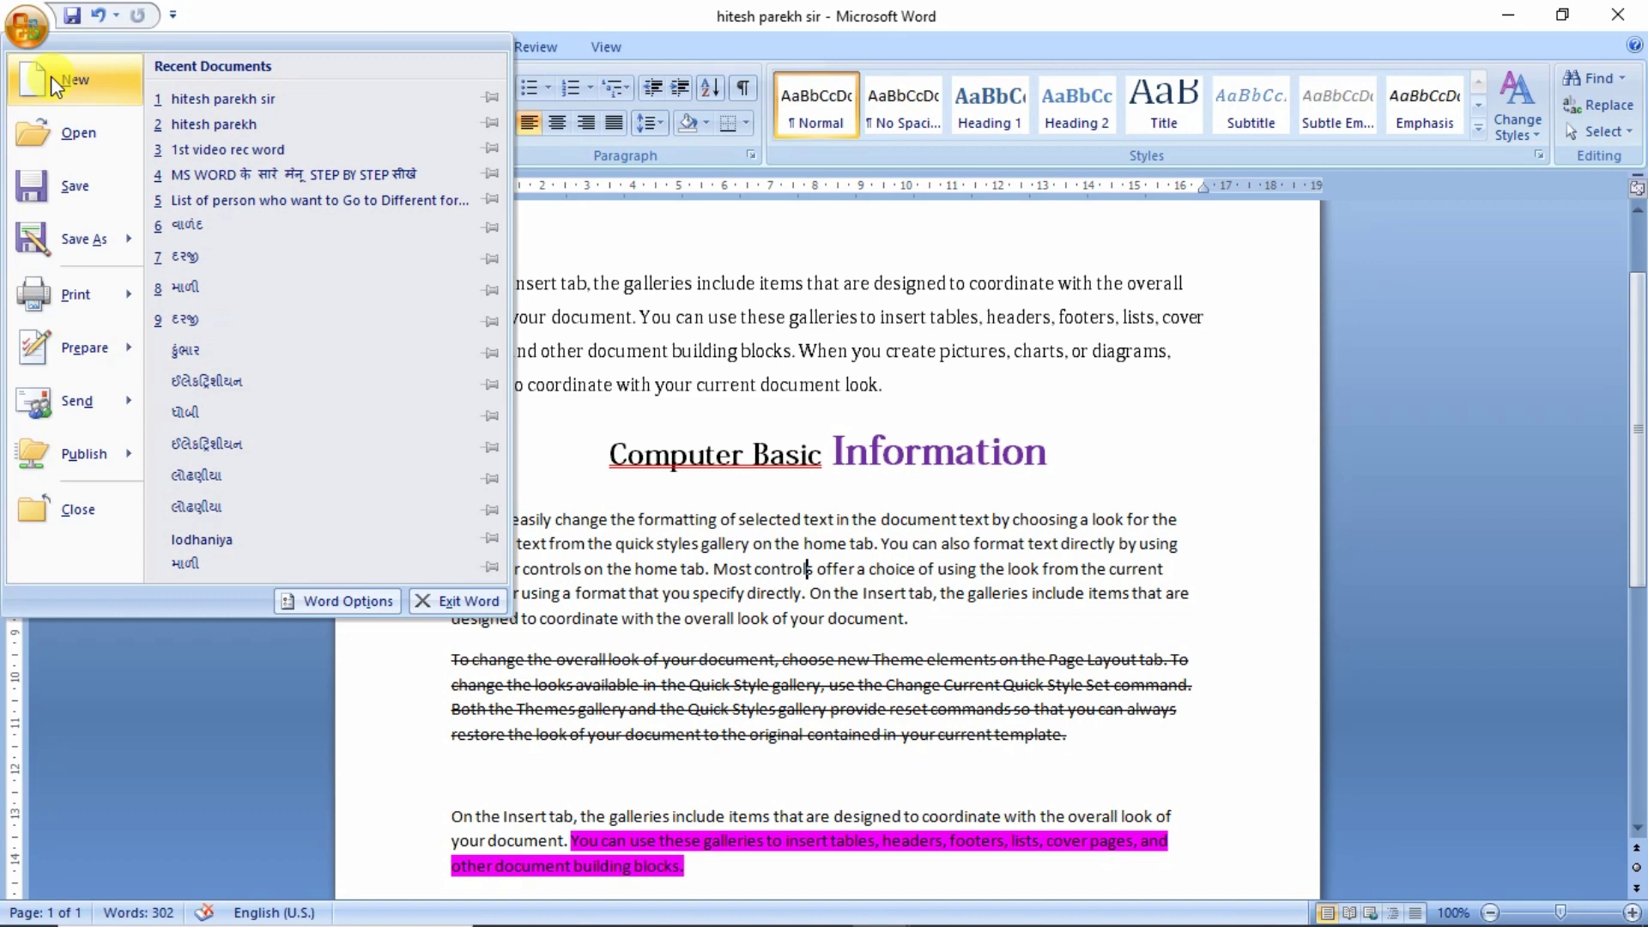
{"action": "key", "text": "Escape"}
{"action": "left_click", "coordinate": [44, 24]}
{"action": "left_click", "coordinate": [59, 81]}
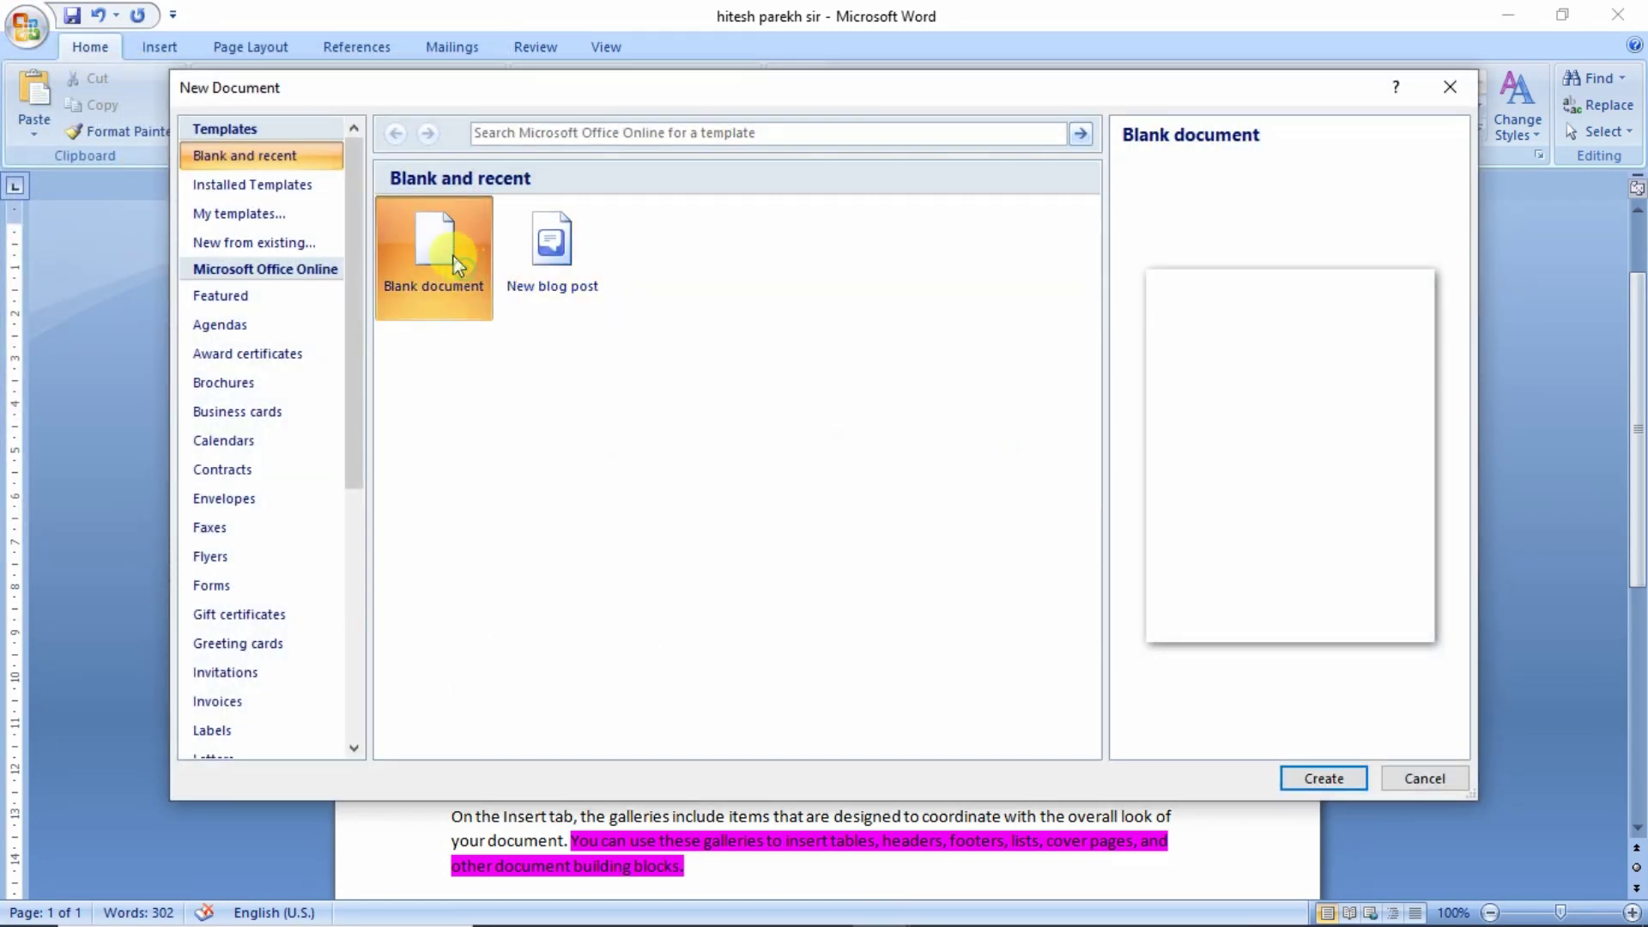
{"action": "left_click", "coordinate": [1326, 779]}
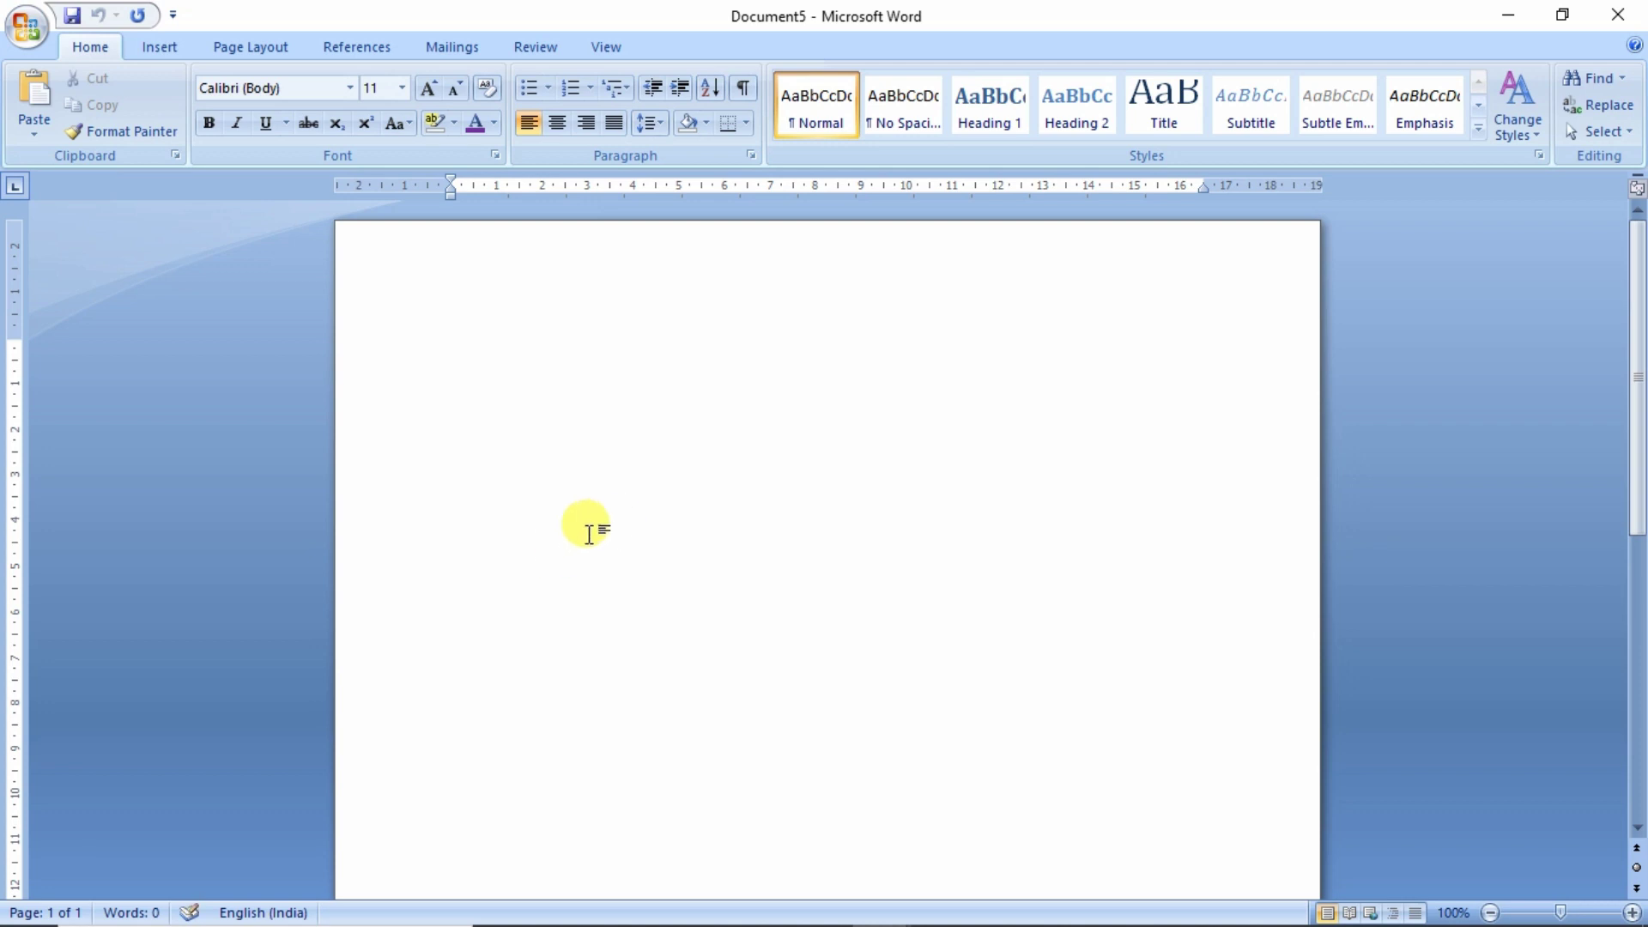
- Reopen the Desktop file ending in 'sir' and switch to the other document window
{"action": "left_click", "coordinate": [34, 30]}
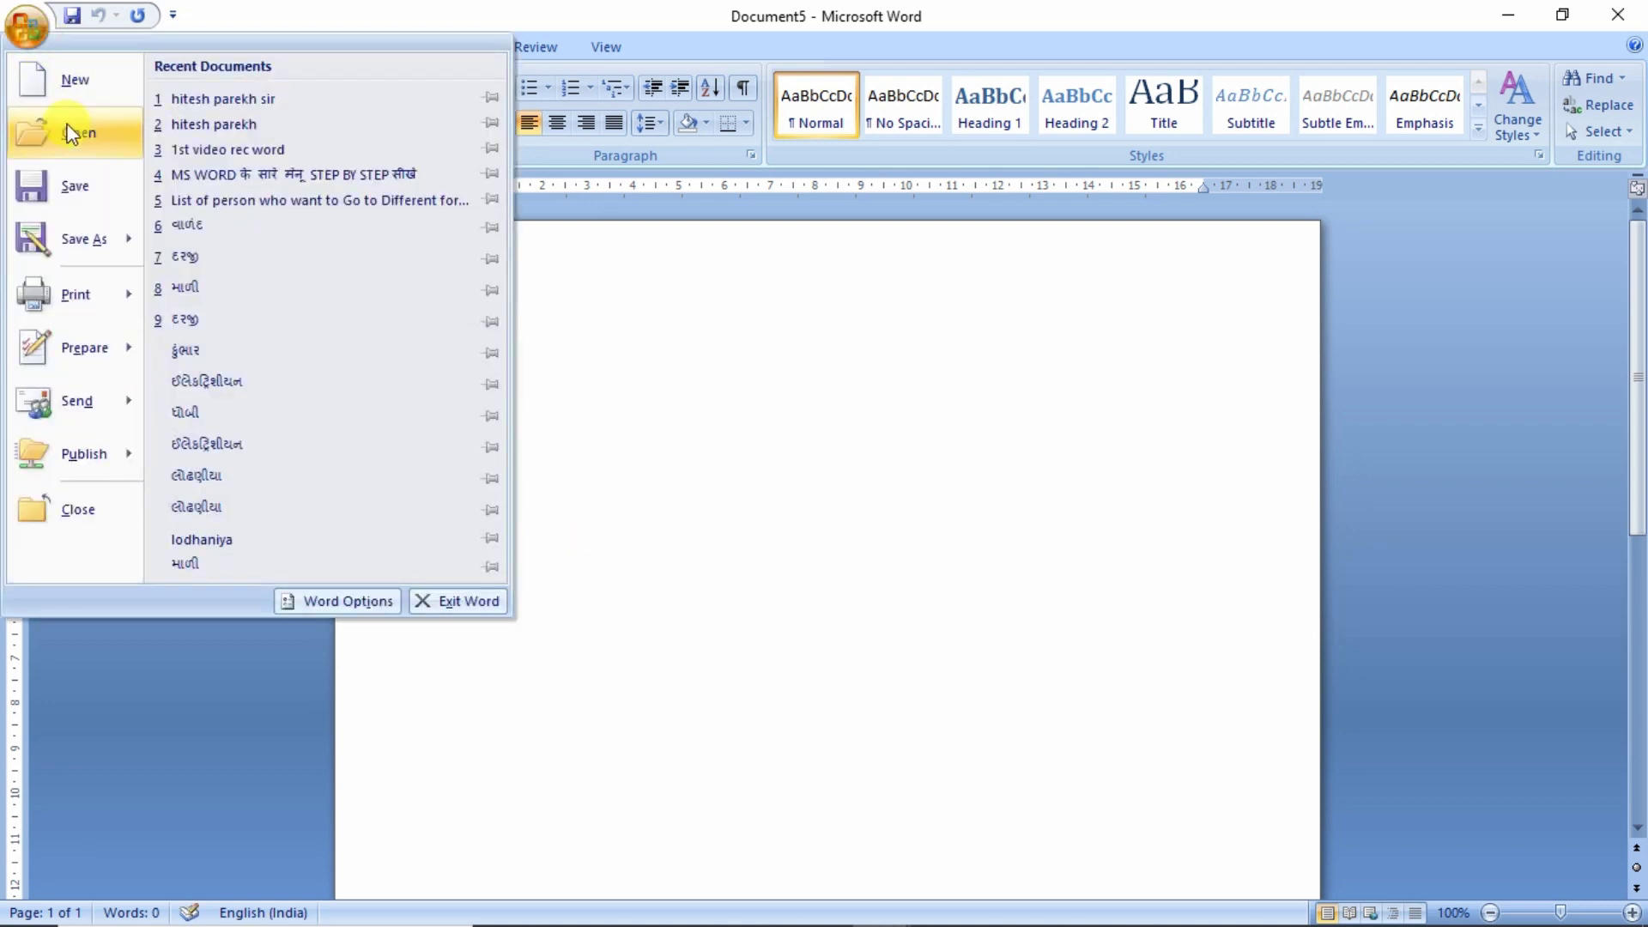
{"action": "left_click", "coordinate": [78, 134]}
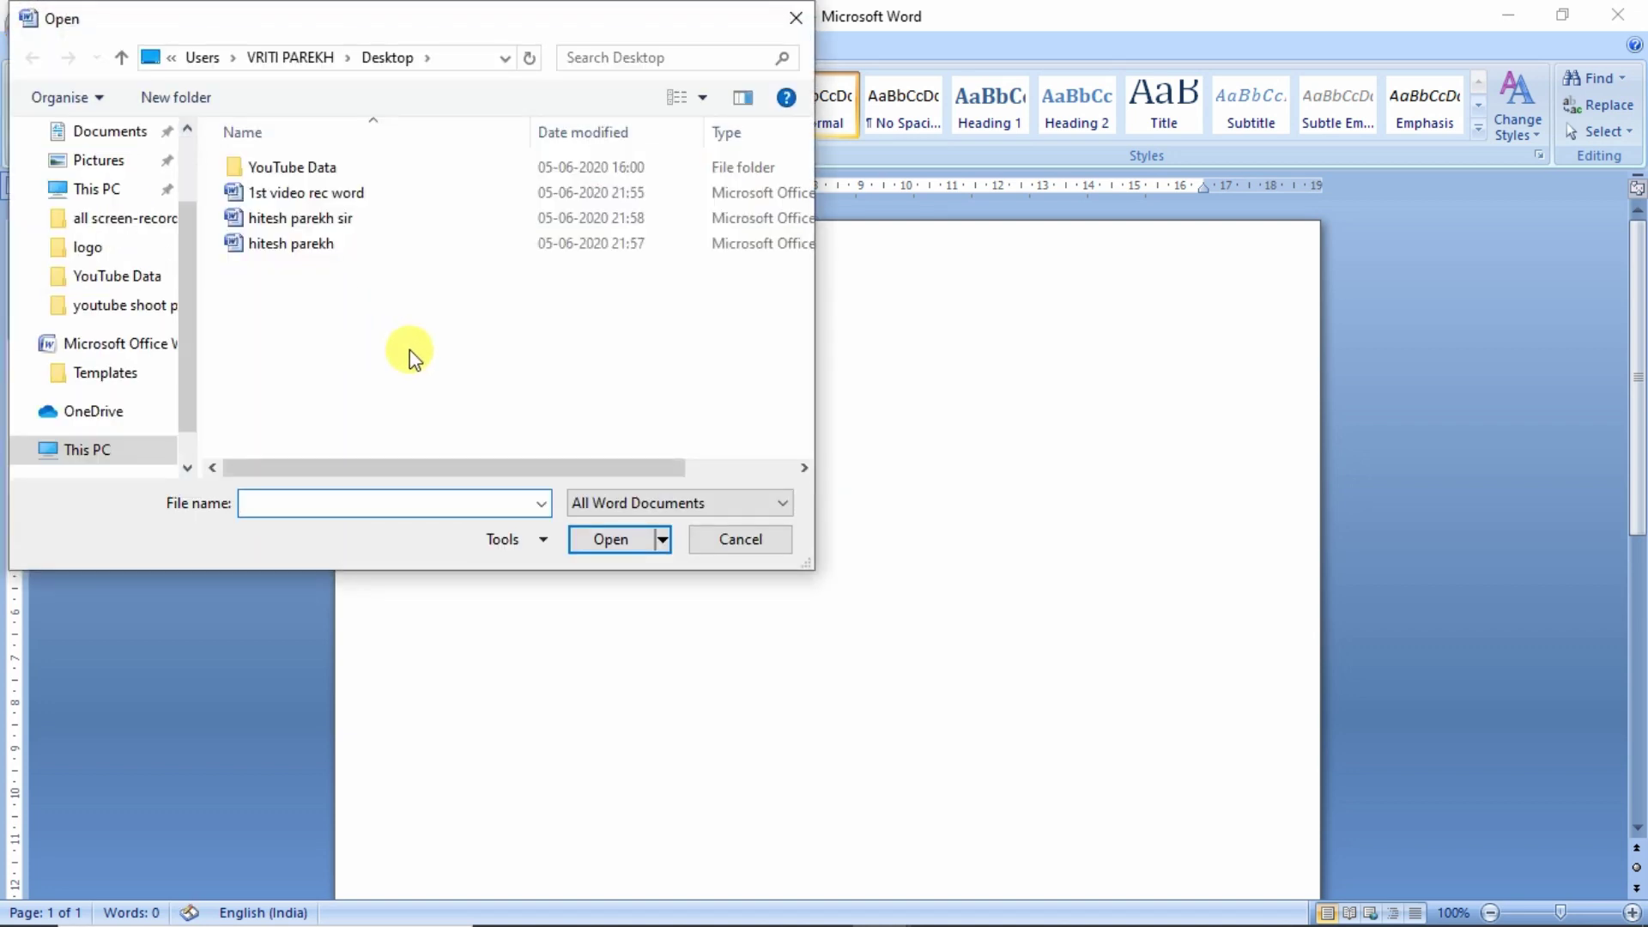
{"action": "left_click_drag", "start_coordinate": [182, 294], "coordinate": [178, 209]}
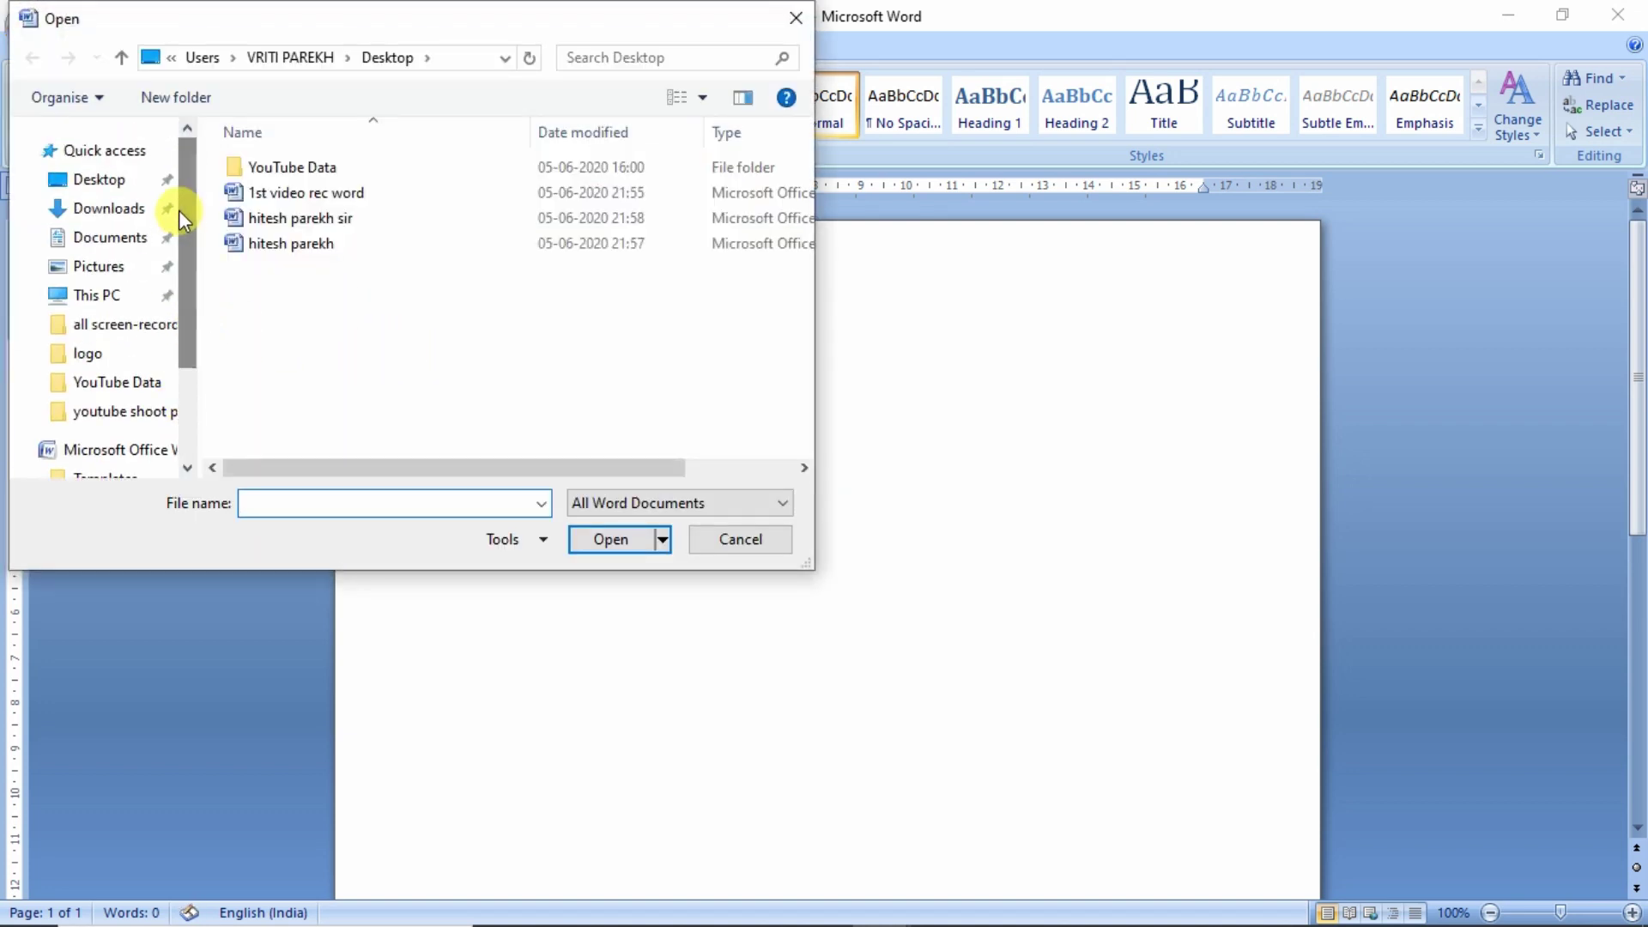
{"action": "left_click", "coordinate": [115, 184]}
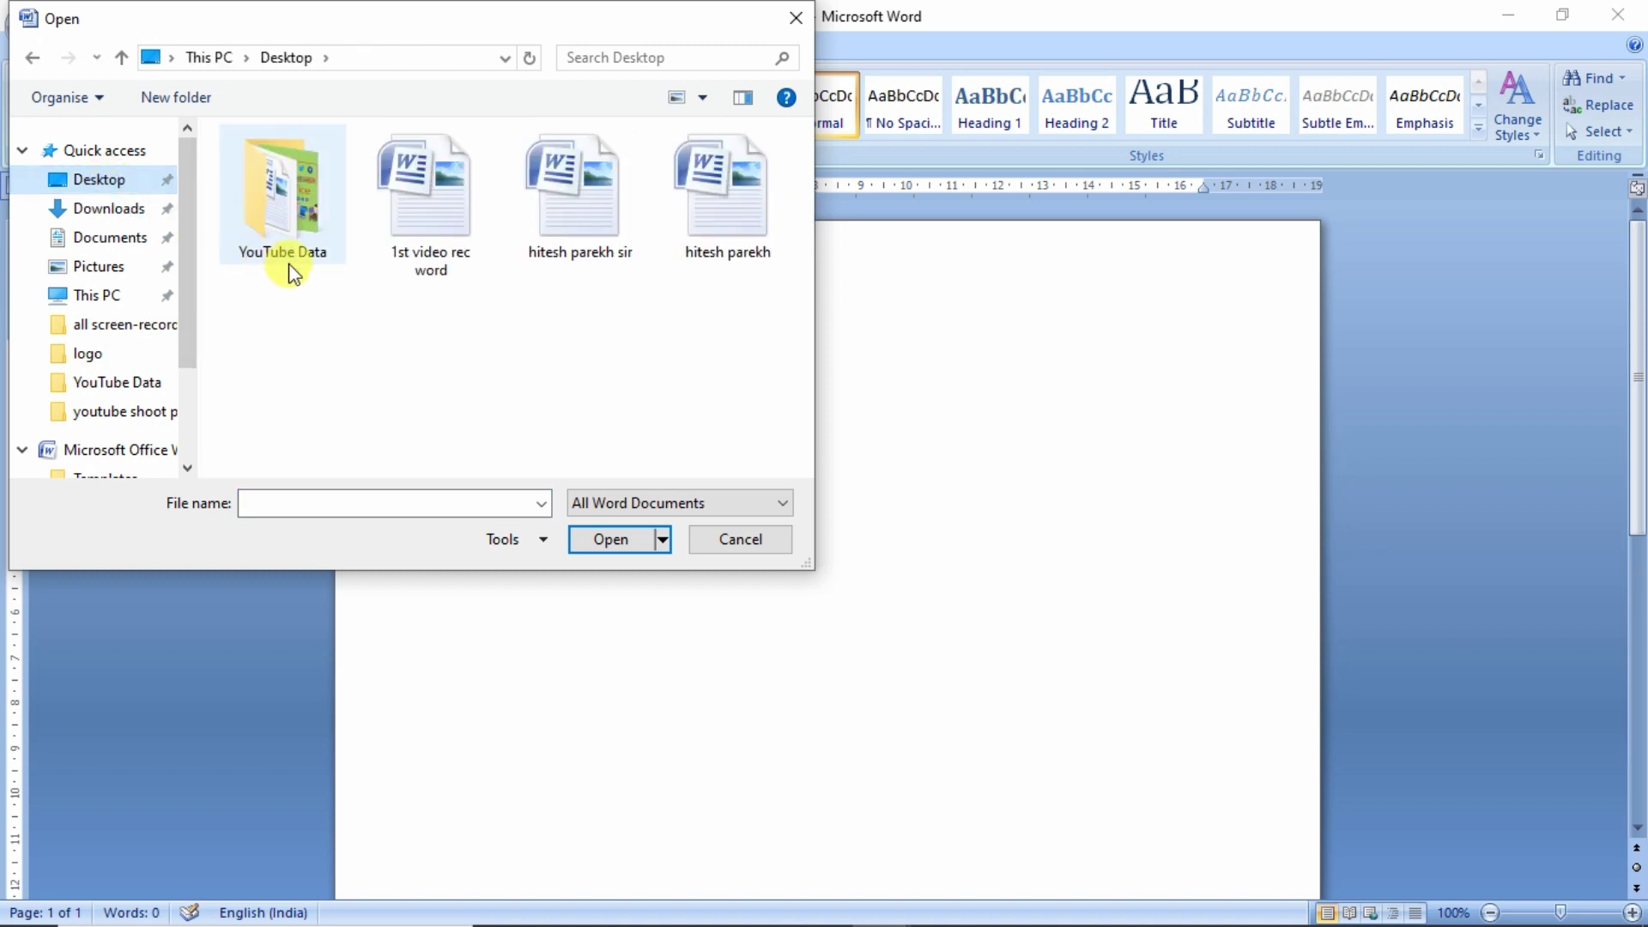
{"action": "left_click", "coordinate": [598, 256]}
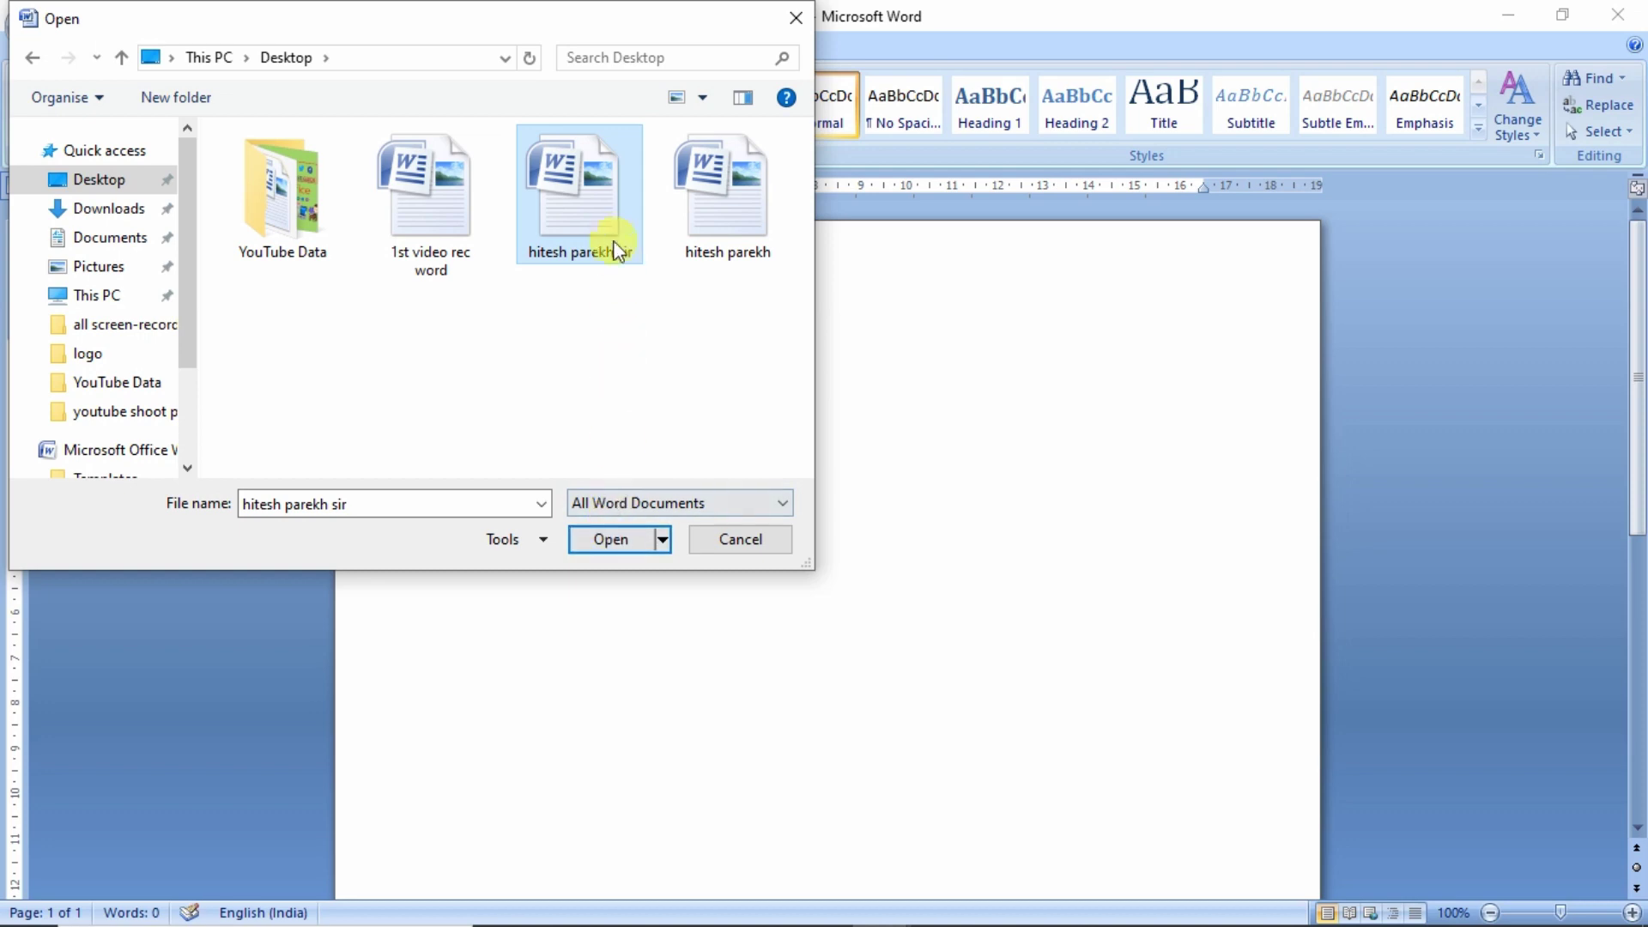
{"action": "left_click", "coordinate": [610, 534]}
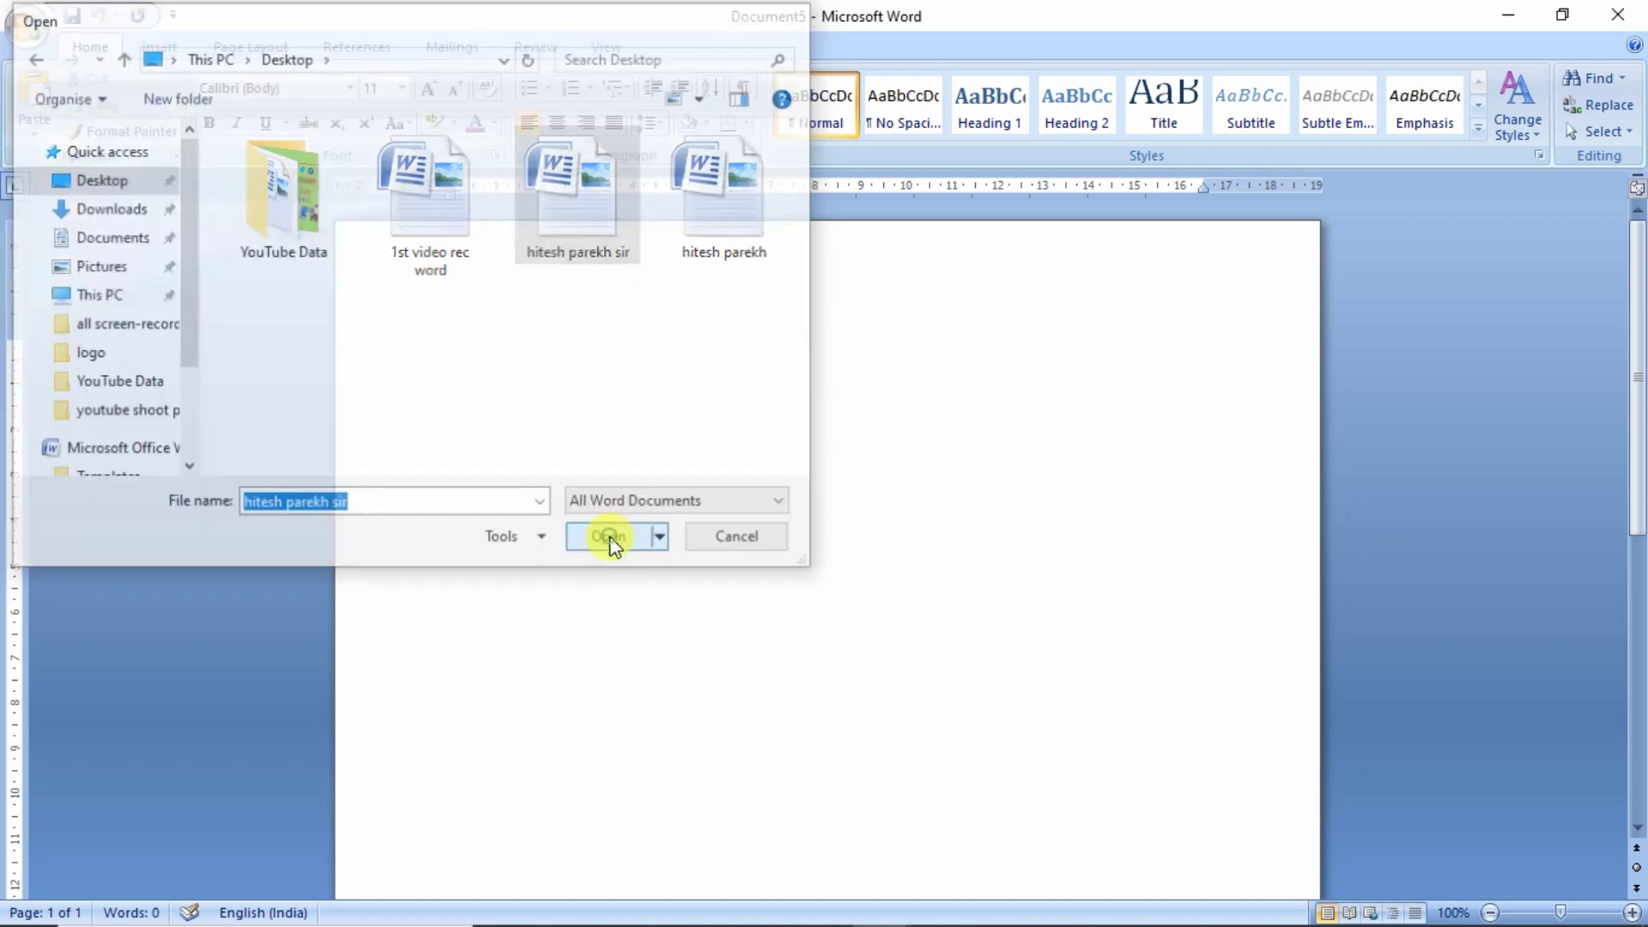
{"action": "scroll", "coordinate": [613, 521], "scroll_direction": "down", "scroll_amount": 9}
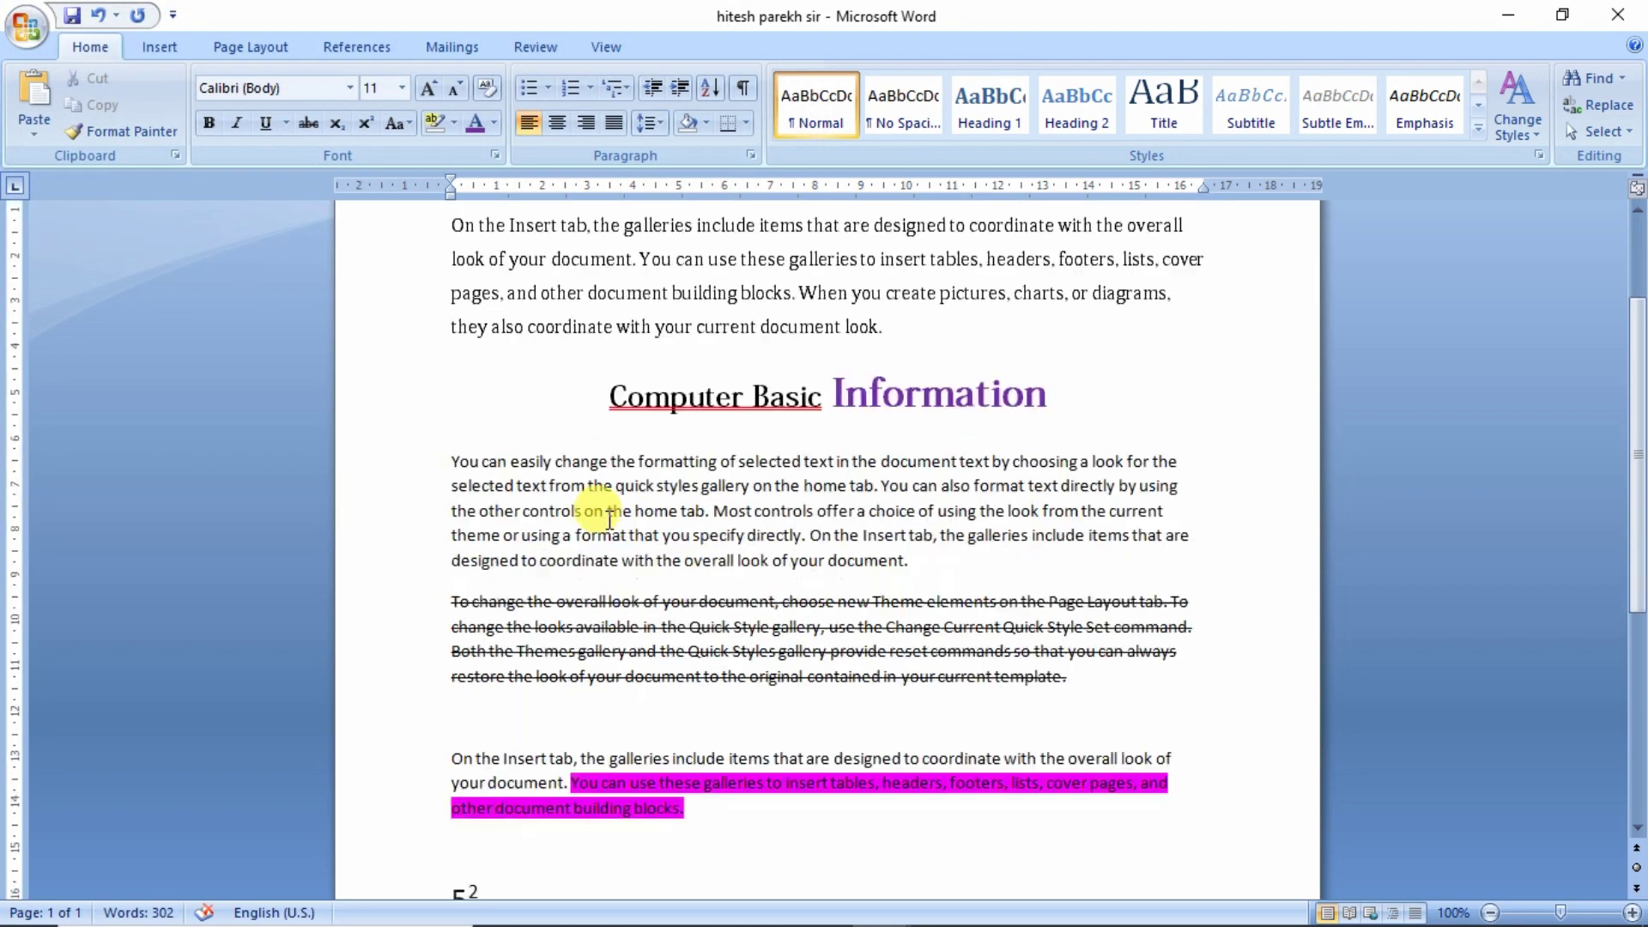
{"action": "key", "text": "alt+Tab"}
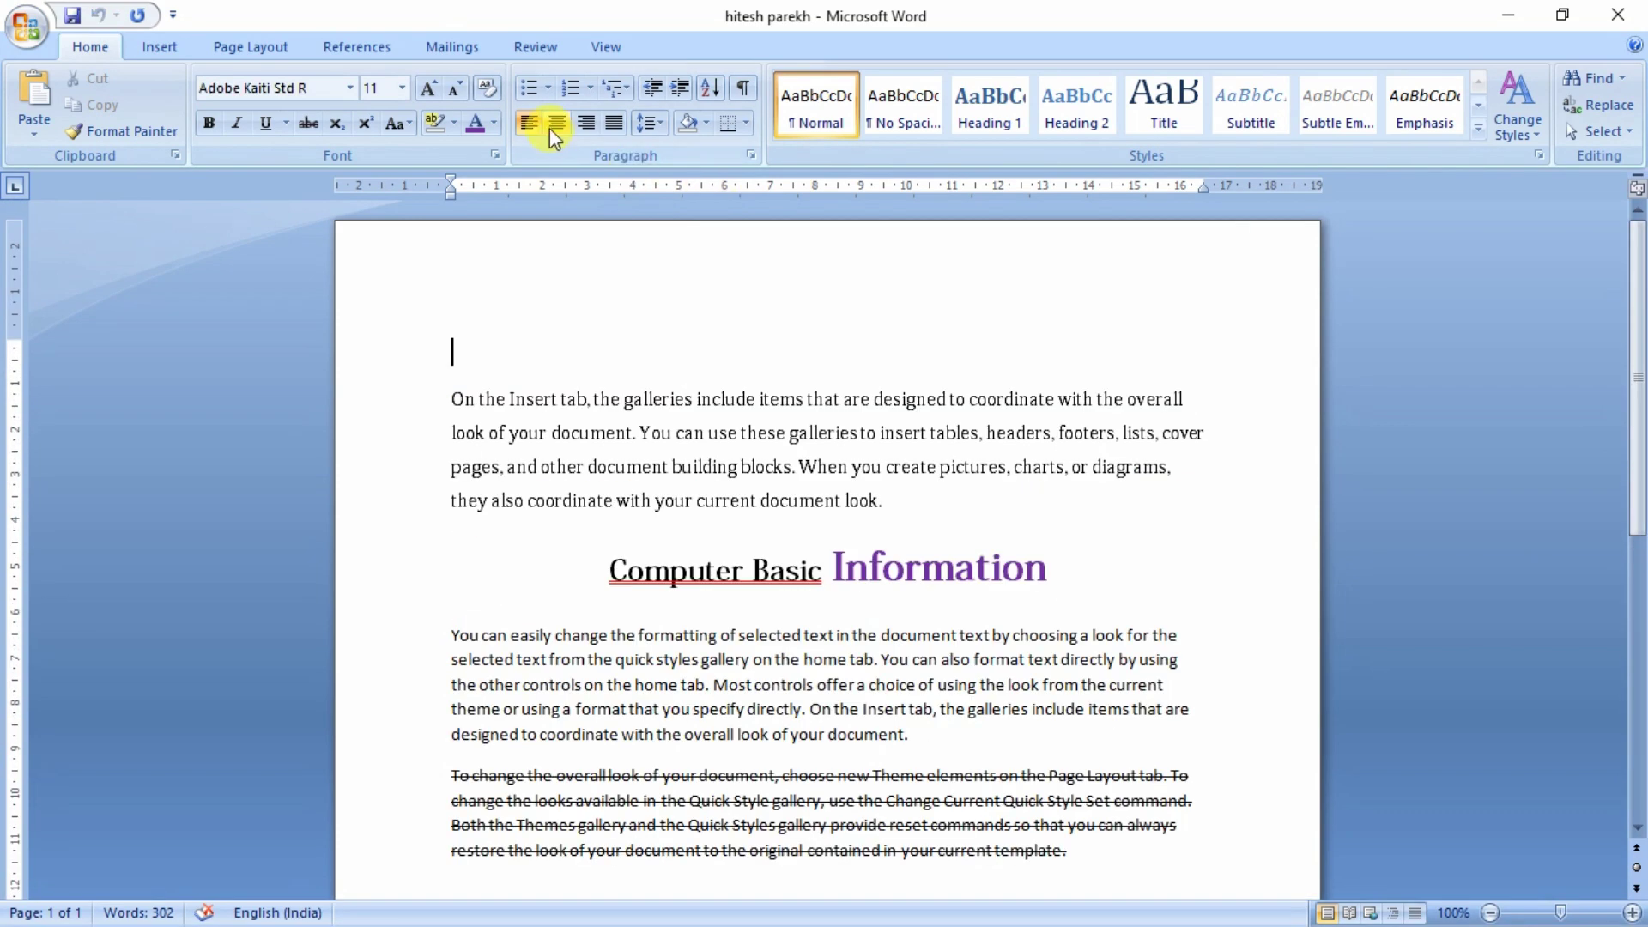